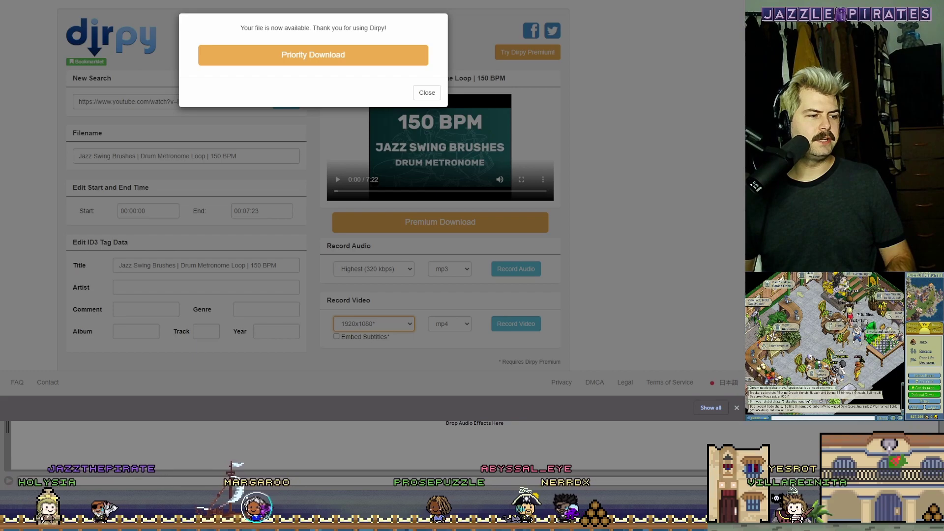
Switch to Ableton Live, turn off warping for the drum loop clip, and set the project tempo to 150 BPM
key(alt+Tab)
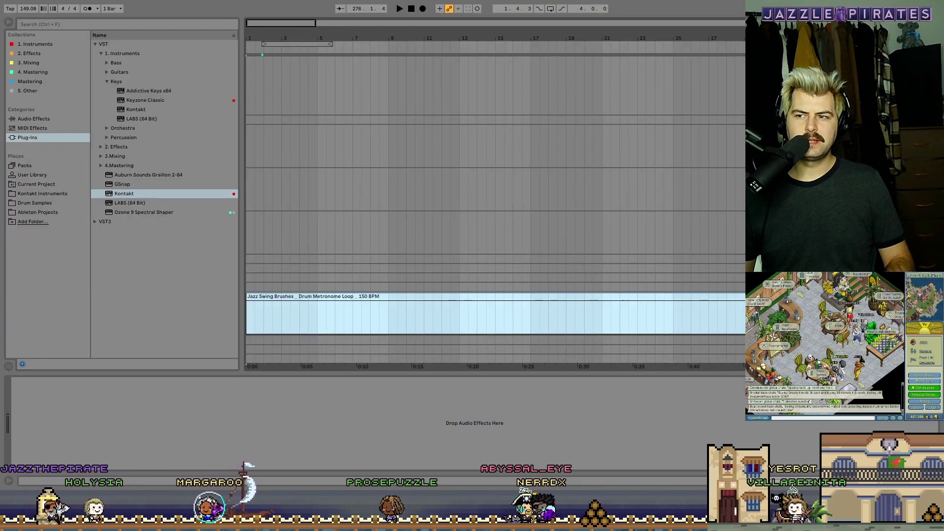
double_click(275, 309)
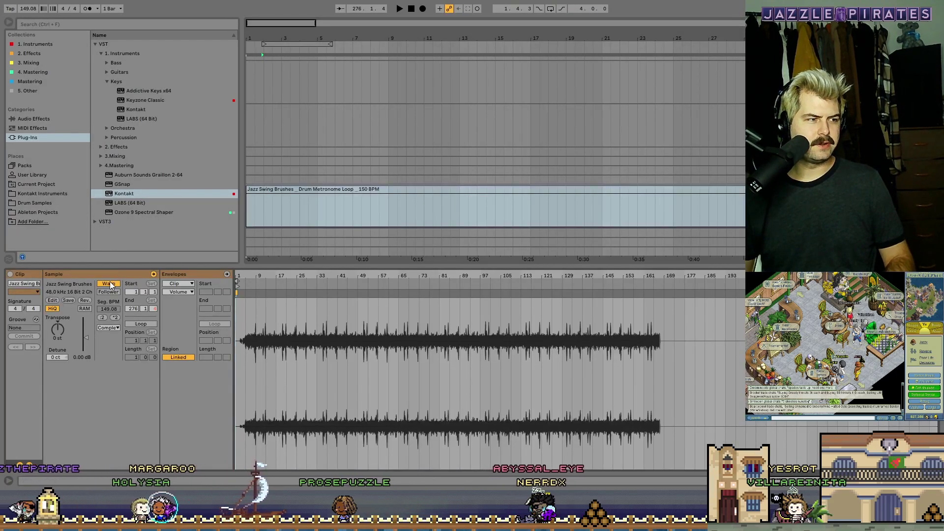
click(109, 284)
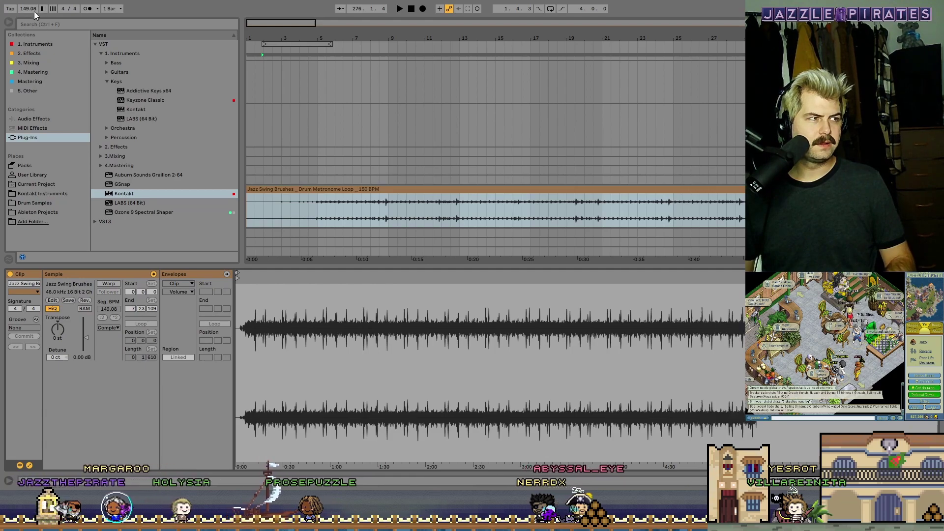
key(Return)
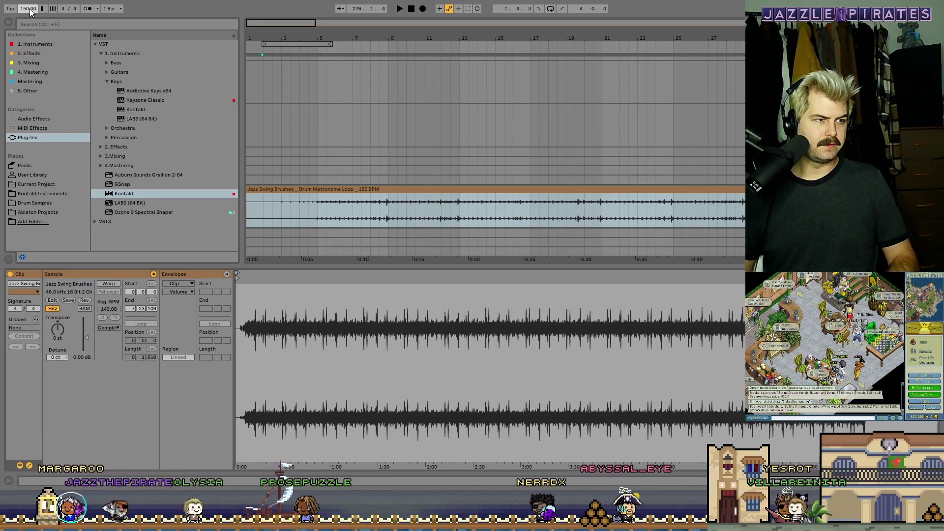
Trim the first two bars off the drum loop clip, keep it starting at bar 1, and play it back
click(411, 10)
key(space)
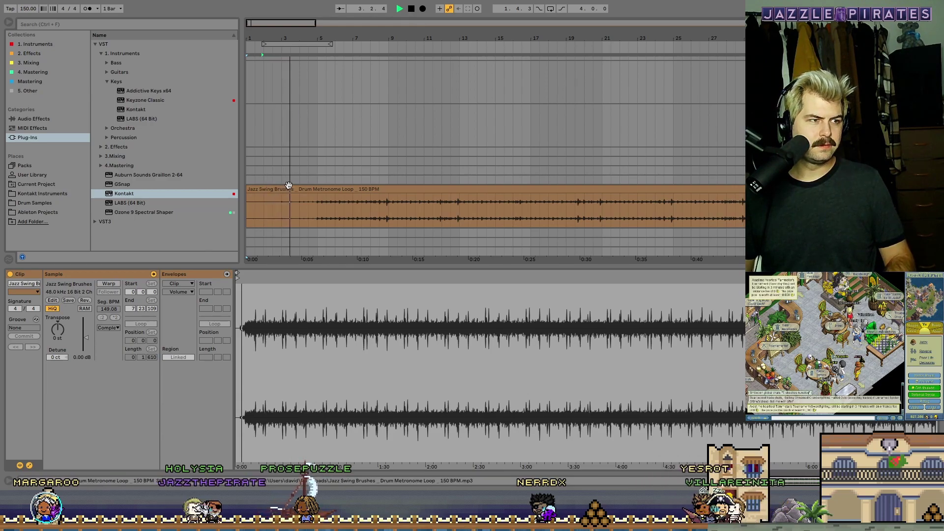
mouse_move(247, 188)
mouse_down()
mouse_move(282, 187)
mouse_move(262, 199)
mouse_up()
key(space)
key(space)
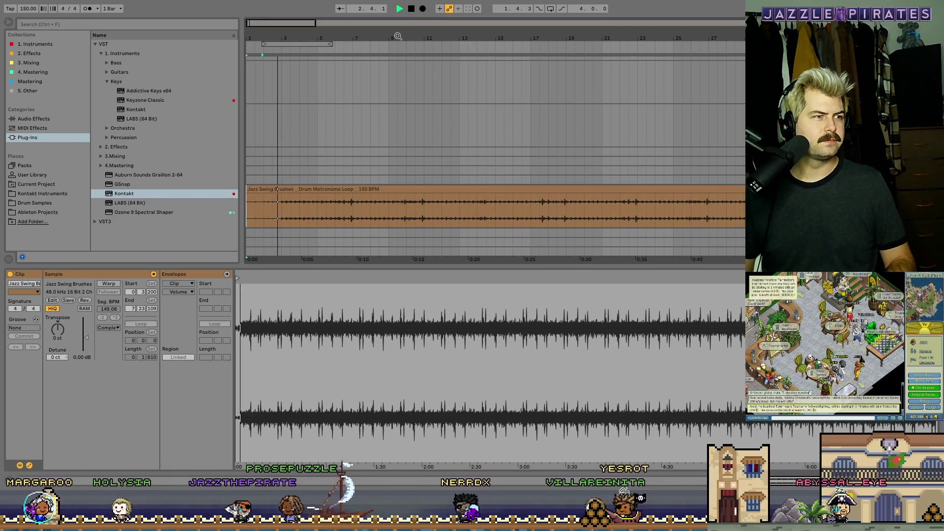
Move the four-bar loop region to start at bar 1 and stop playback
drag(274, 42, 265, 43)
key(space)
scroll(489, 88, up, 3)
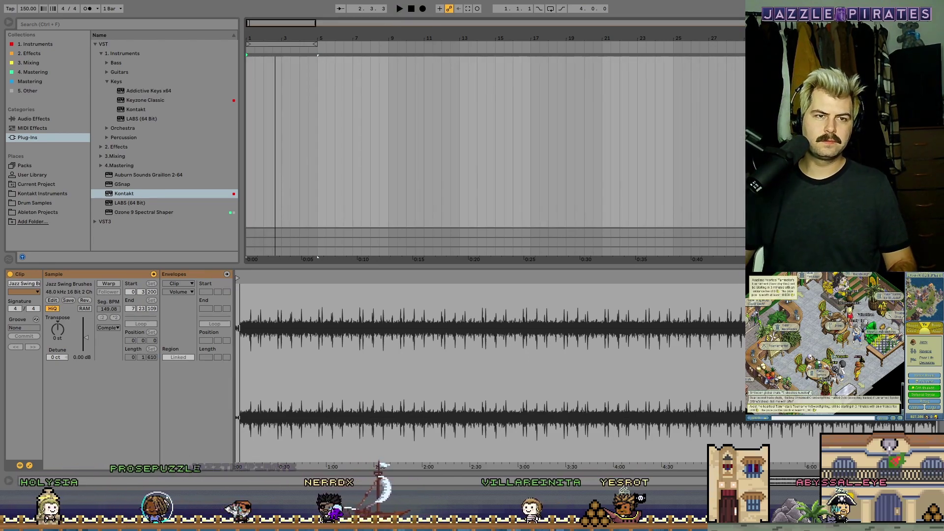
Record the MIDI melody from bar 1 through bar 17, duplicate its track, and select the upper copy
scroll(495, 141, down, 1)
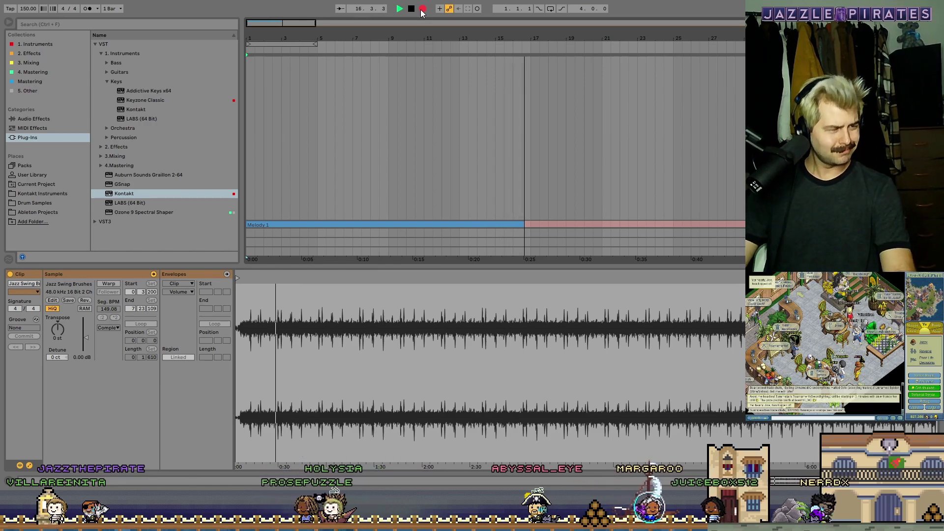
key(space)
scroll(512, 143, down, 3)
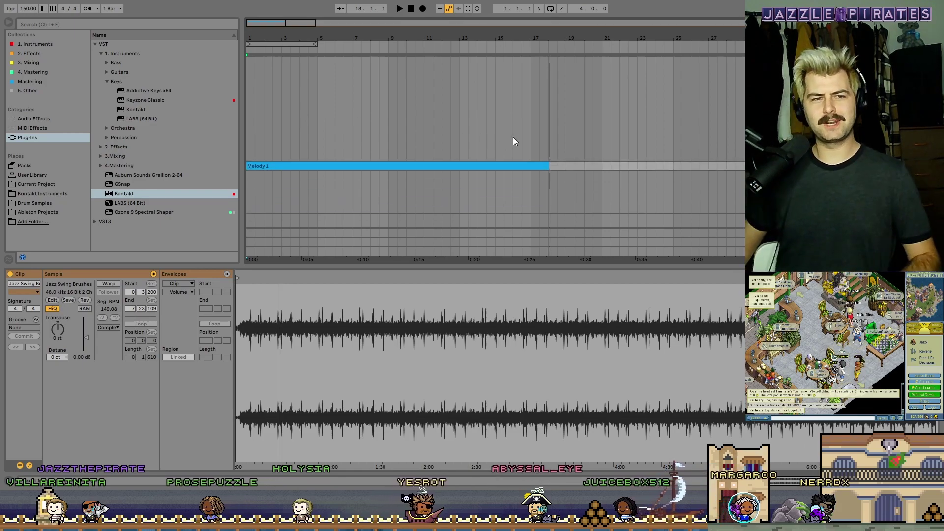
key(ctrl+d)
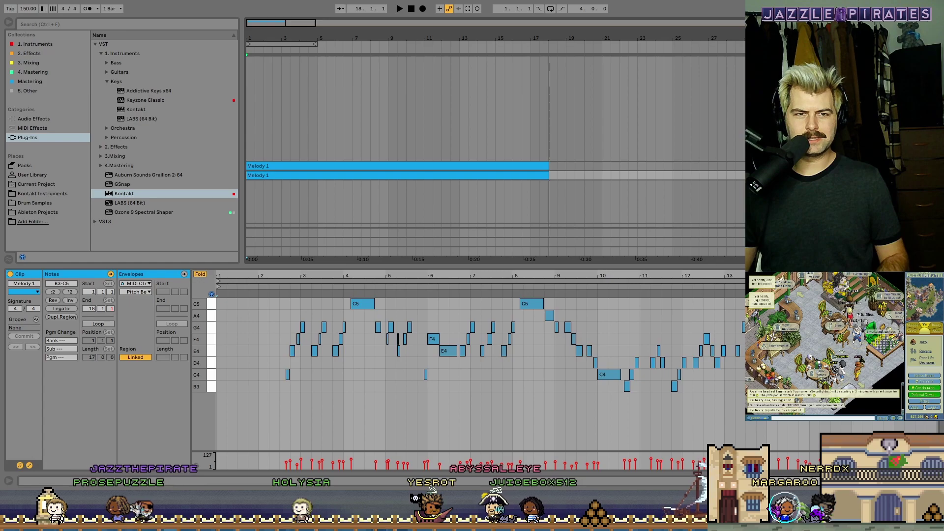
key(Up)
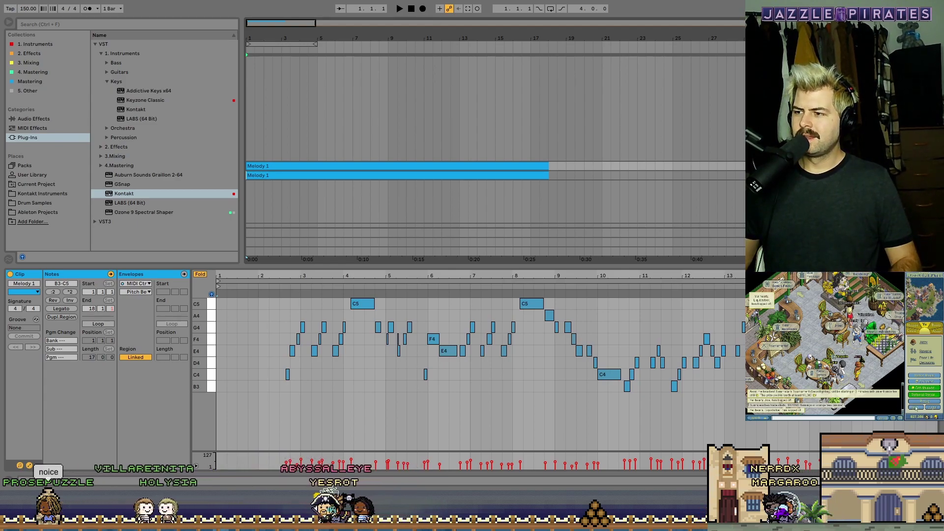
Switch to the pirate game and set its first chat shortcut to end with "Correction: Let's make a jazz version of the YPP Theme Song"
click(916, 408)
click(880, 293)
drag(815, 313, 879, 314)
text(Comection: Let's make a )
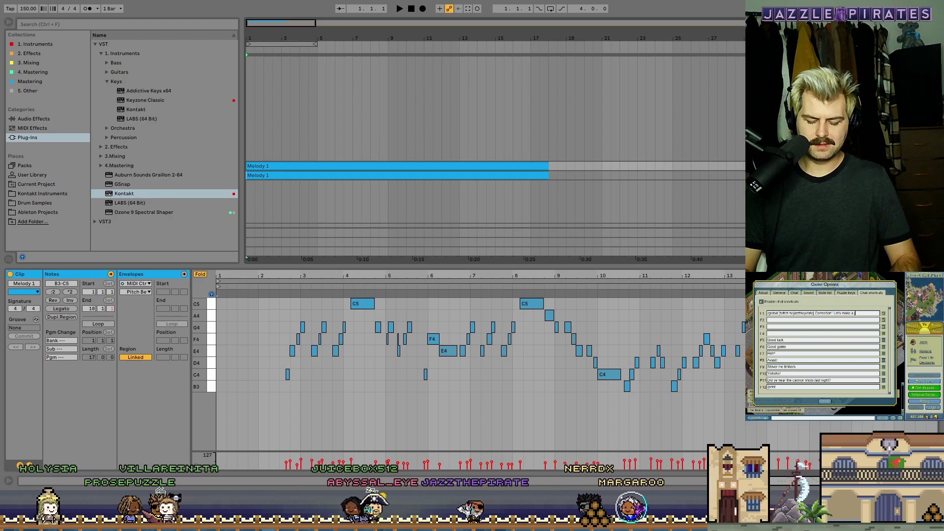
text(jazz version of the YPP Theme Song)
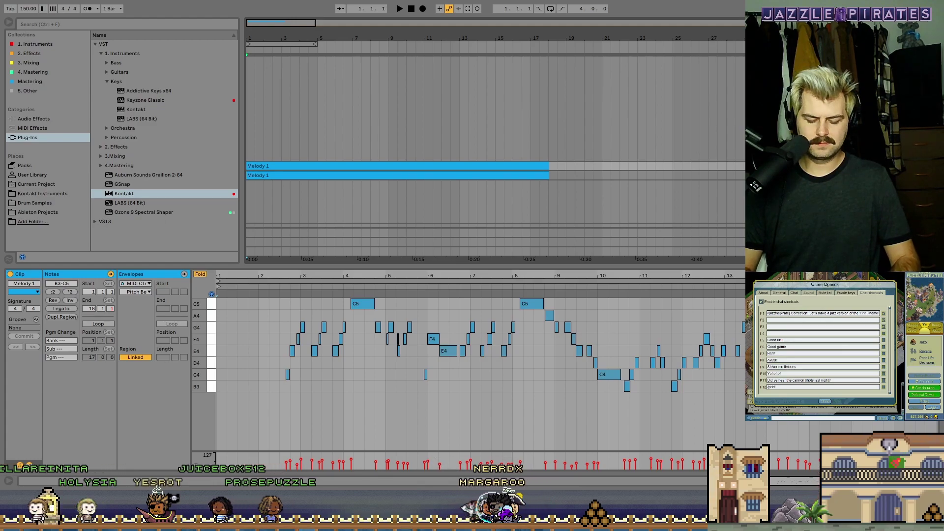
click(833, 400)
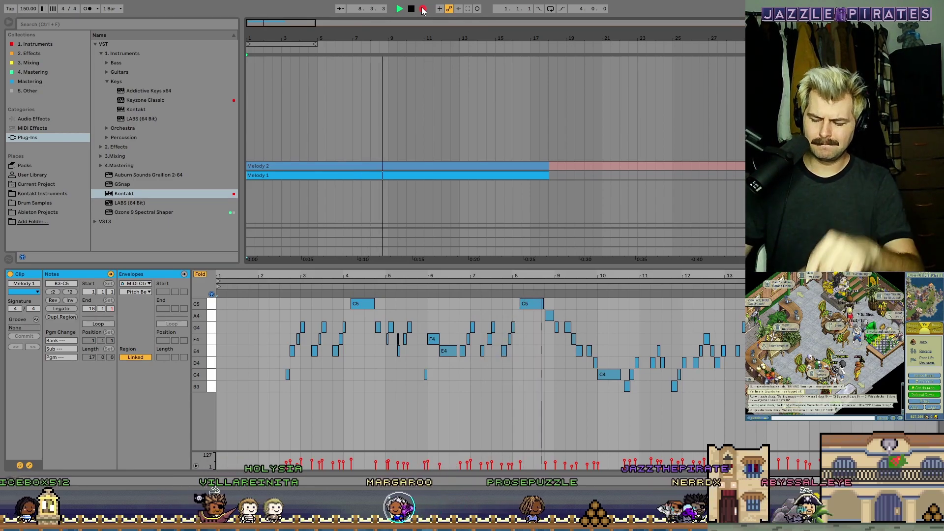
Record a new melody take on the upper melody track from bar 1 through bar 18, and unfold the track
click(423, 10)
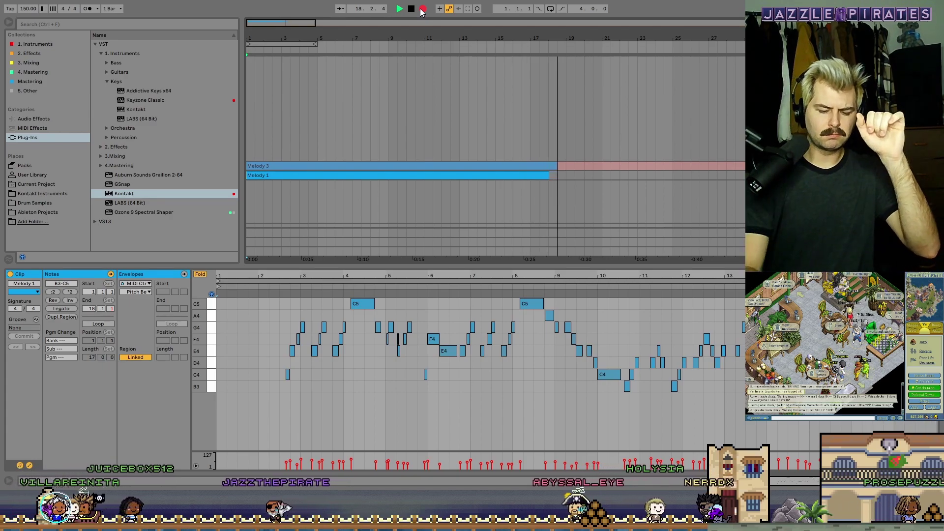
key(space)
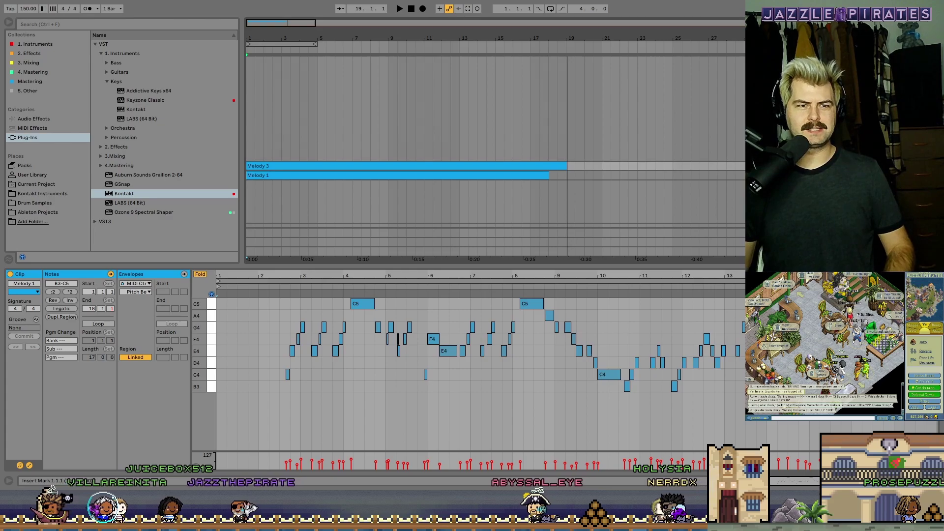
click(751, 166)
scroll(737, 122, up, 1)
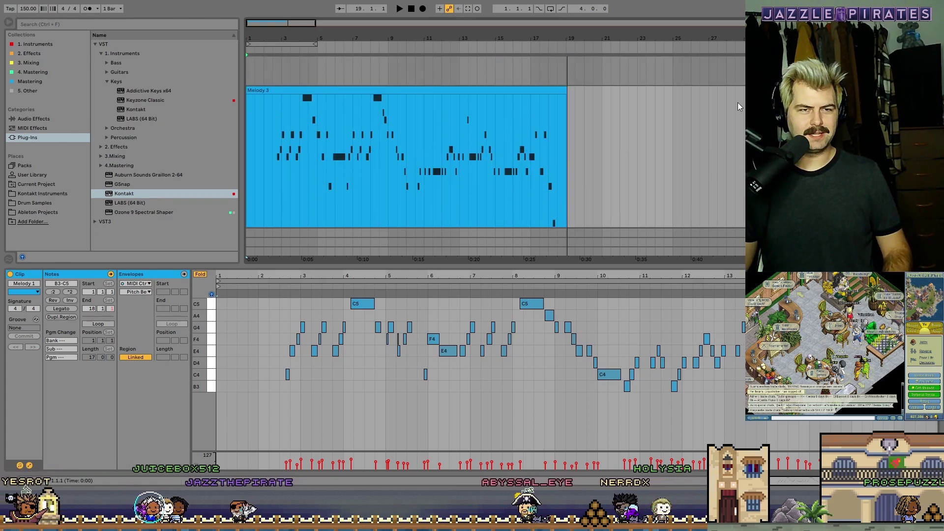
Select the lower duplicated track and record the bass and chord accompaniment from bar 1 through bar 18
scroll(639, 147, down, 5)
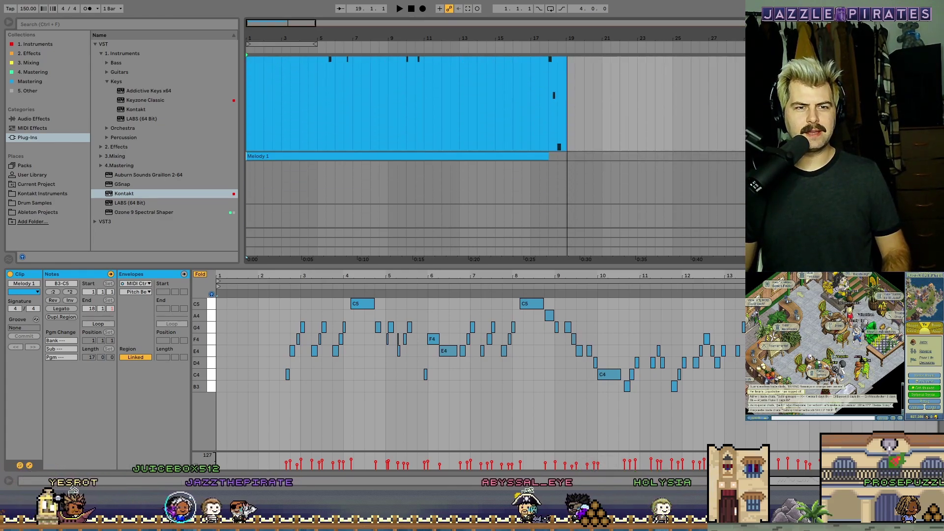
click(751, 156)
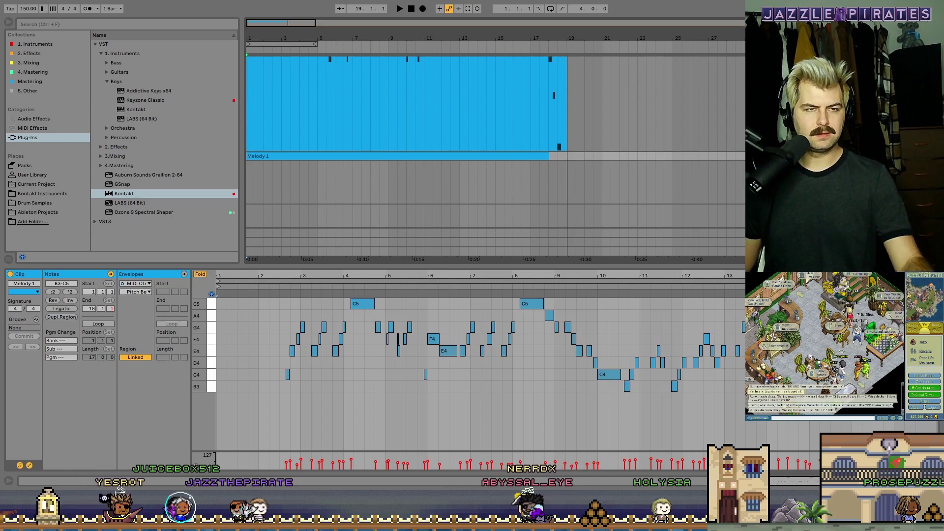
click(411, 9)
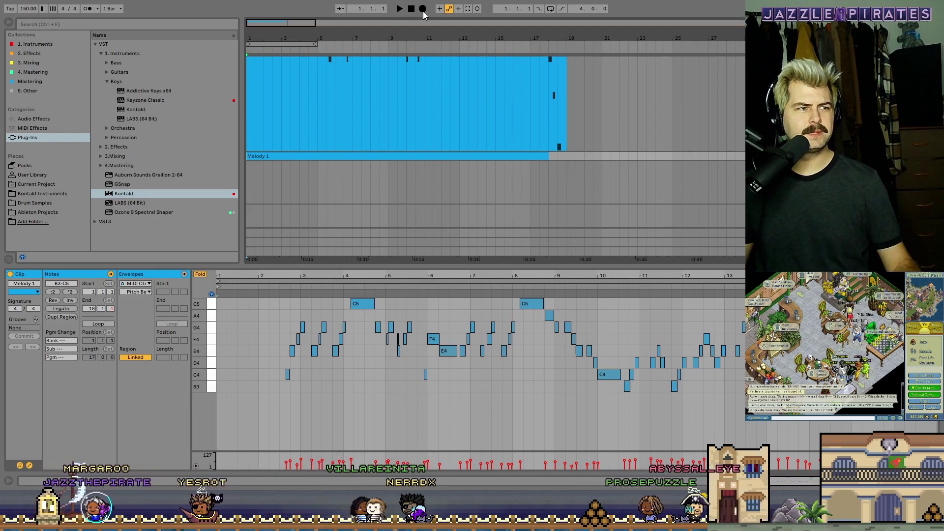
click(422, 10)
scroll(632, 182, up, 3)
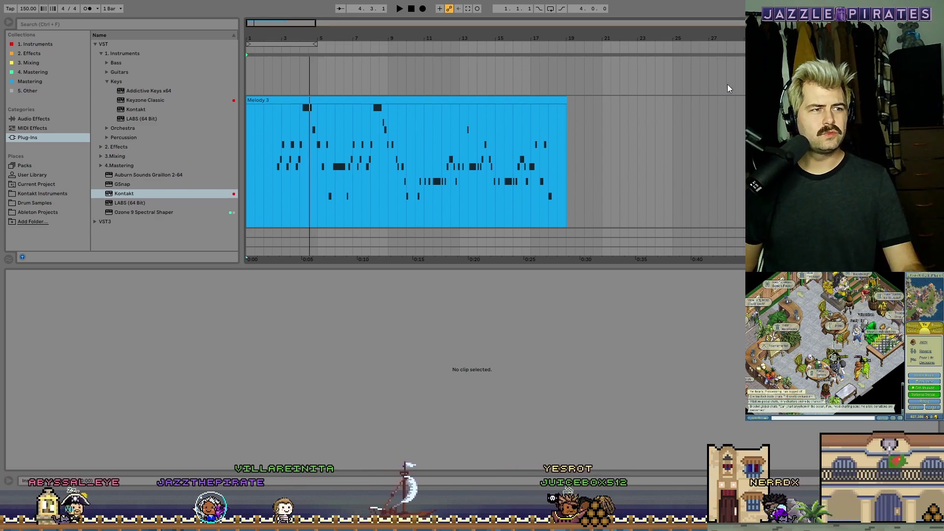
click(411, 9)
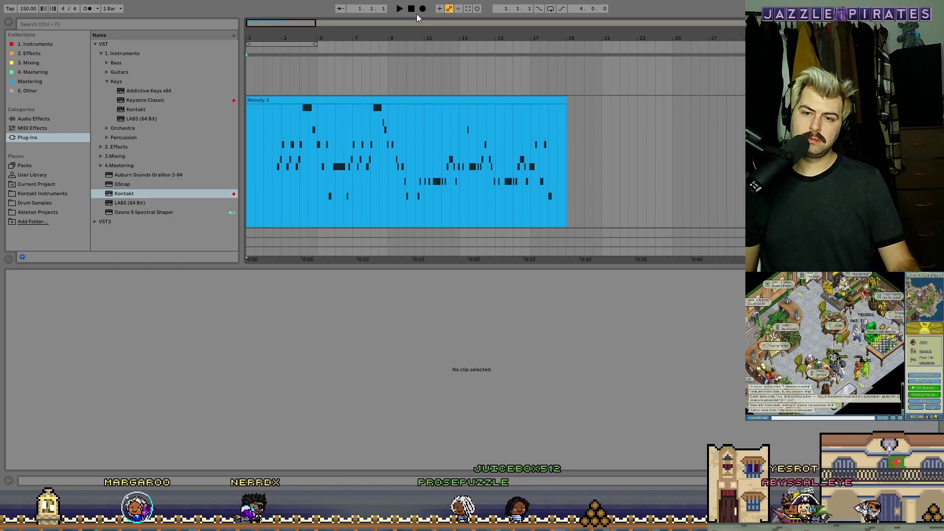
click(422, 9)
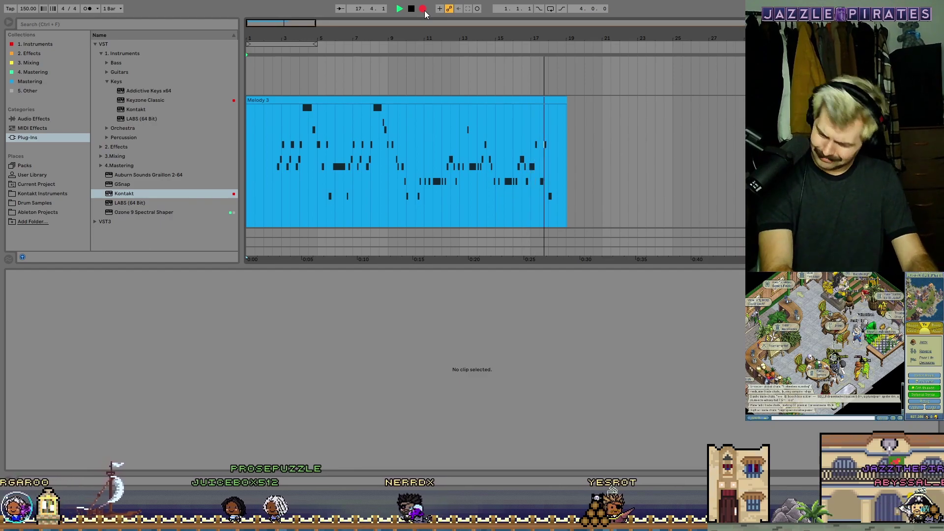
key(space)
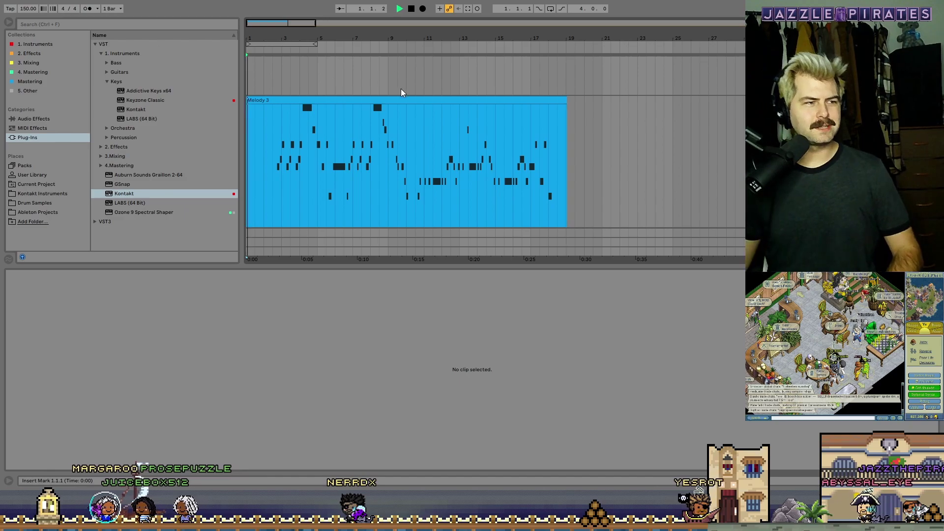
Open the recorded accompaniment clip and move the C1 bass note near bar 3 exactly onto the bar's first beat
scroll(367, 102, down, 5)
scroll(367, 101, up, 7)
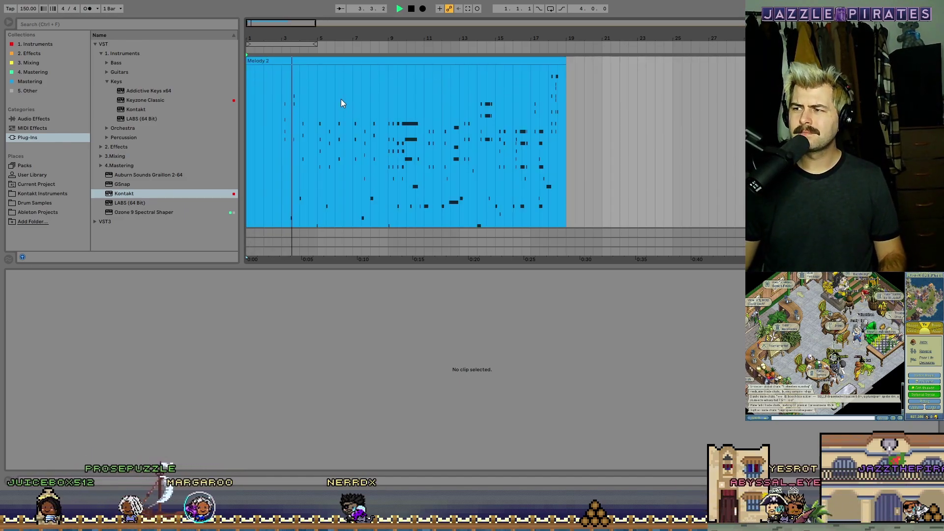
click(279, 62)
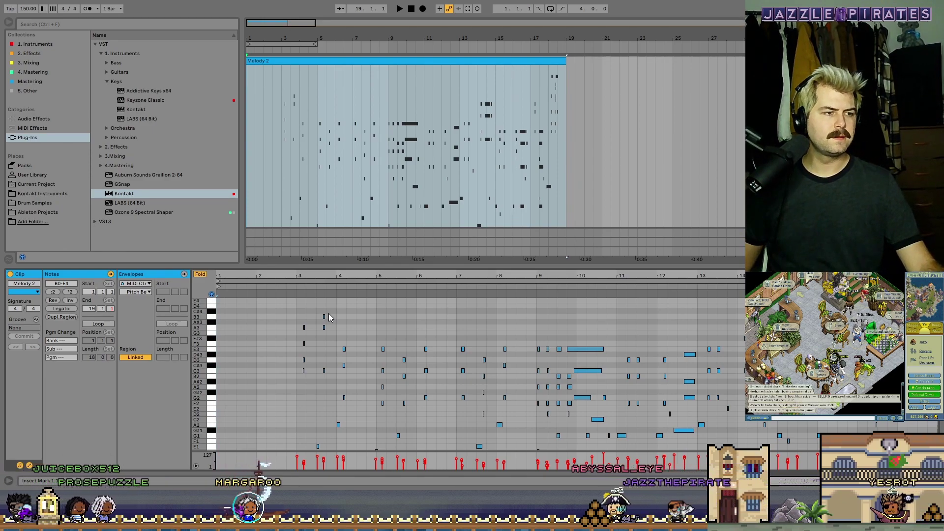
scroll(326, 344, down, 2)
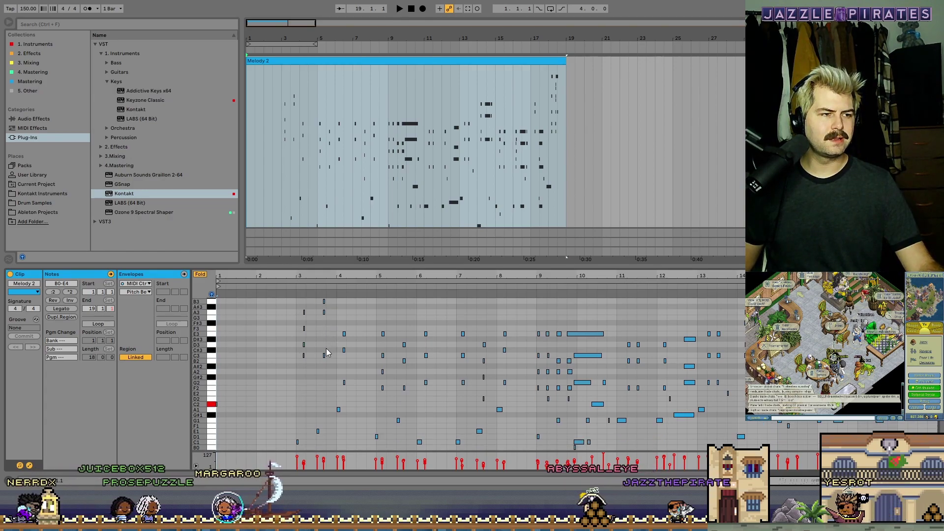
drag(294, 273, 294, 320)
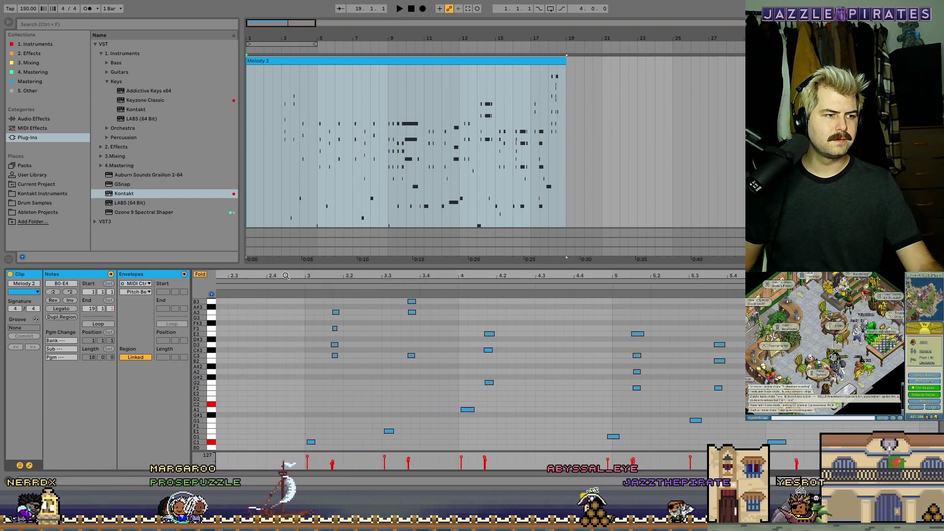
scroll(293, 287, up, 4)
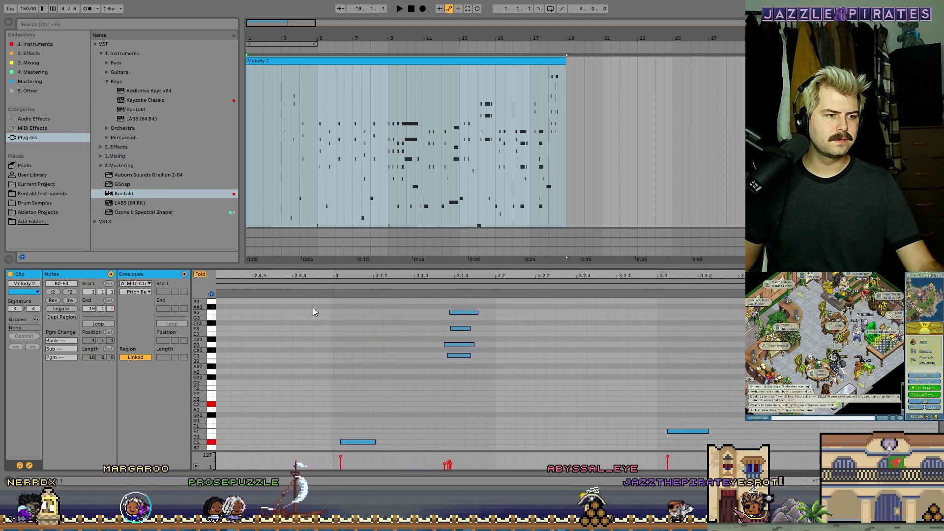
drag(346, 442, 340, 442)
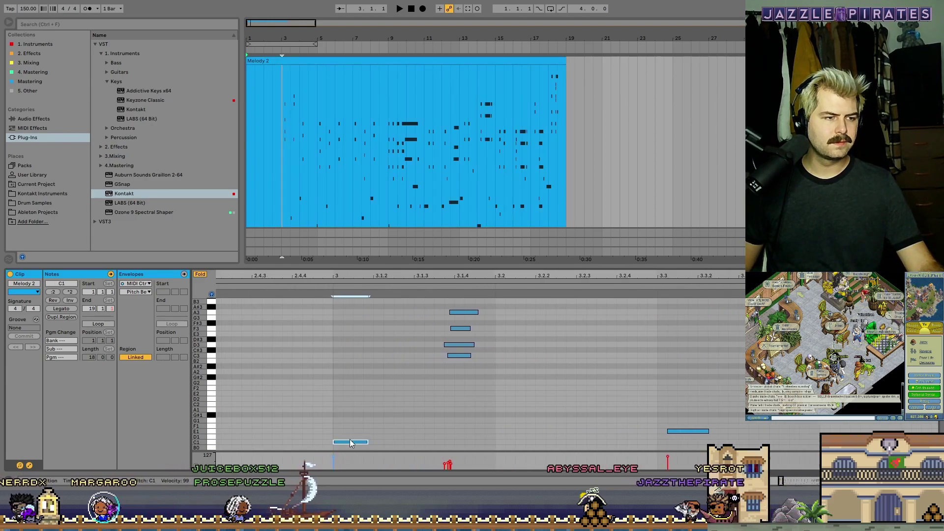
Revoice the first chord in bar 3 to E3, G3, A#3 and D4, and play the song from the start
click(458, 375)
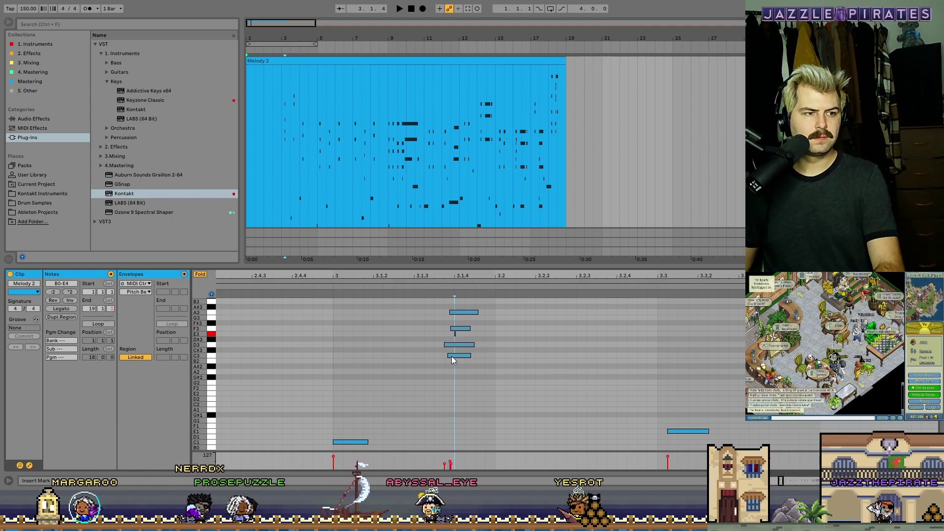
drag(456, 330, 460, 305)
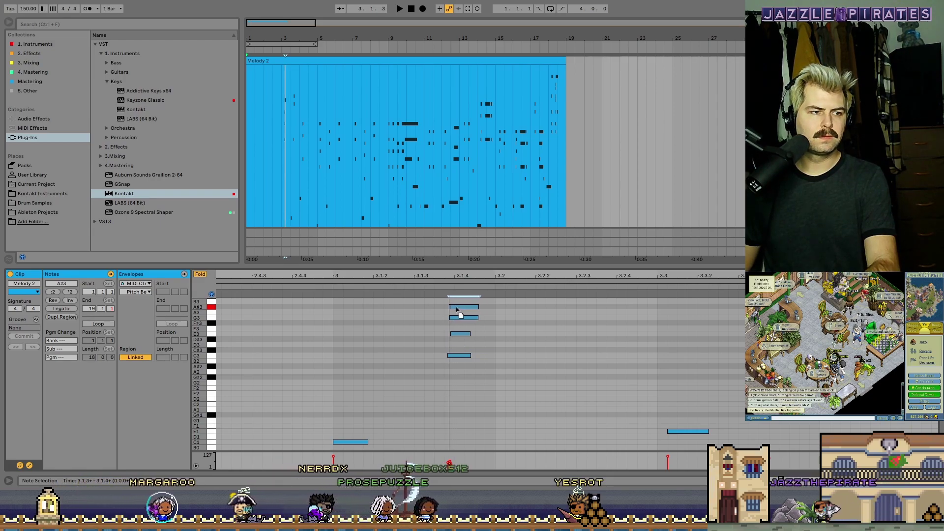
scroll(476, 378, up, 1)
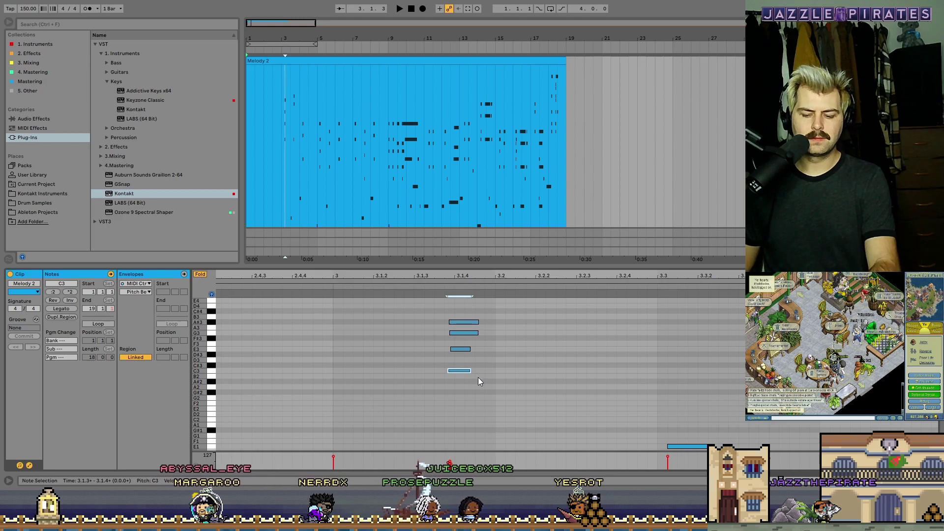
drag(464, 371, 463, 331)
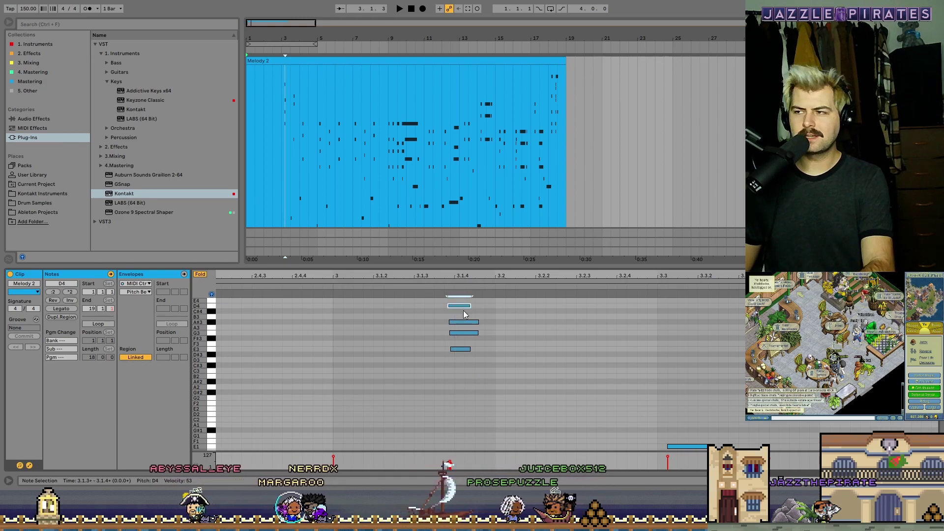
click(257, 50)
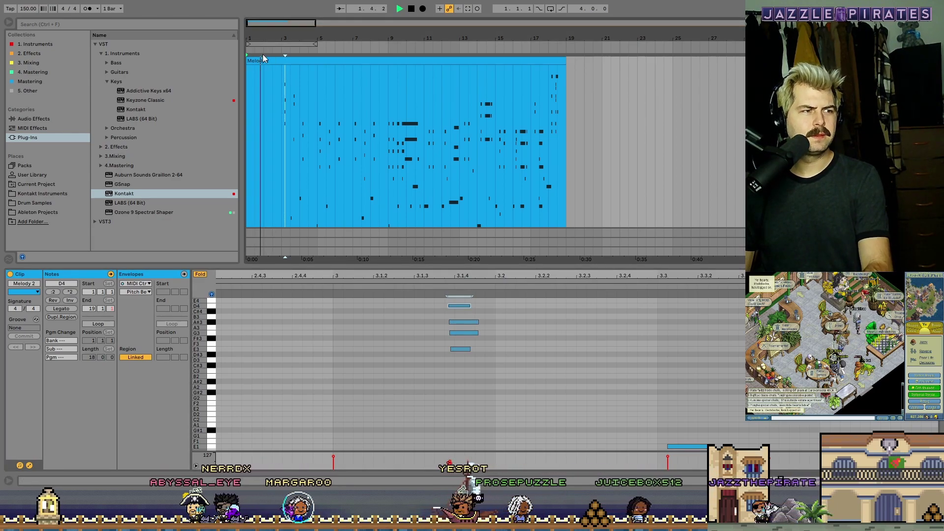
Reopen the accompaniment clip and move the E1 bass note in bar 3 exactly onto the third beat
key(ctrl+alt+l)
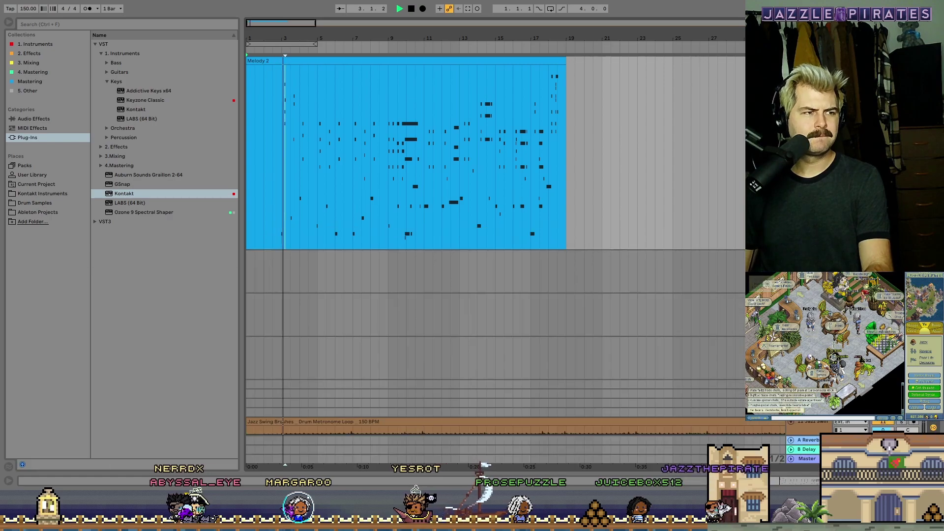
key(space)
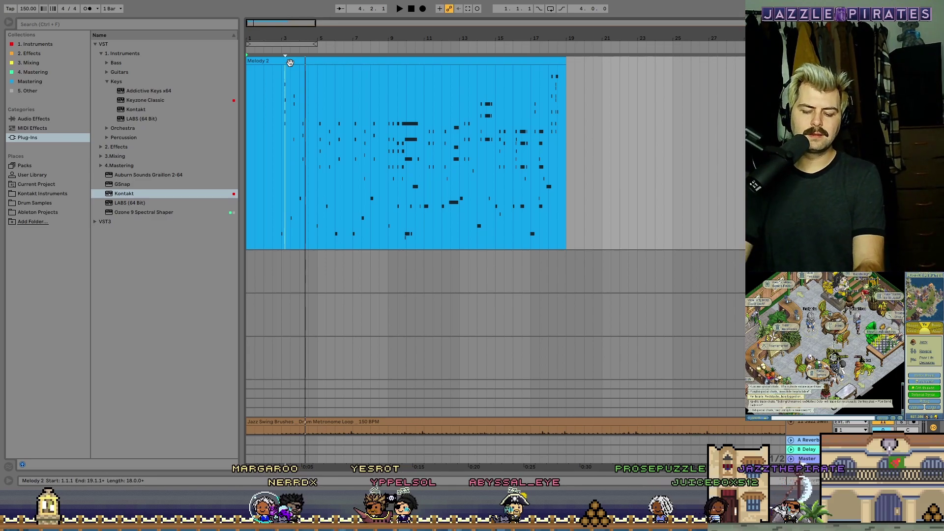
double_click(290, 60)
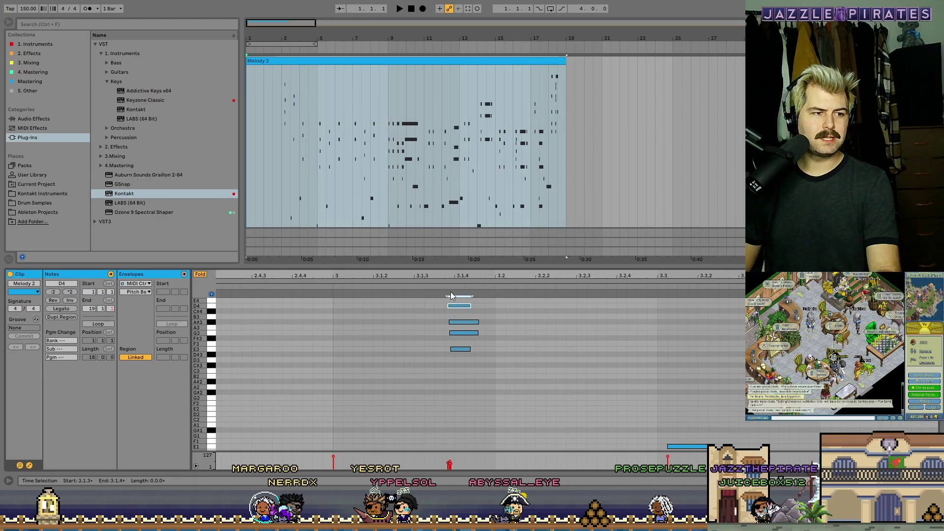
scroll(572, 322, down, 2)
drag(691, 432, 681, 431)
scroll(703, 428, up, 2)
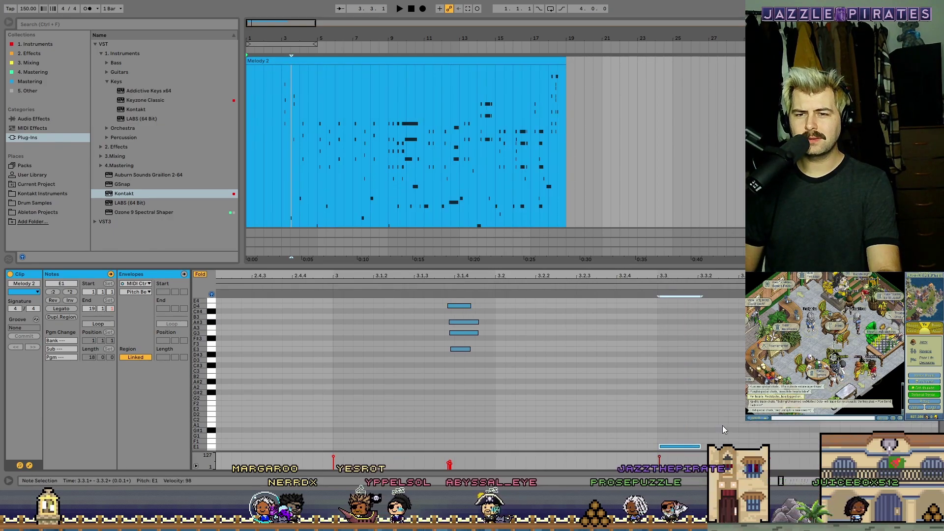
Revoice the chord at 3.3.3 in bar 3 by shifting individual notes in pitch, and play the passage
click(748, 423)
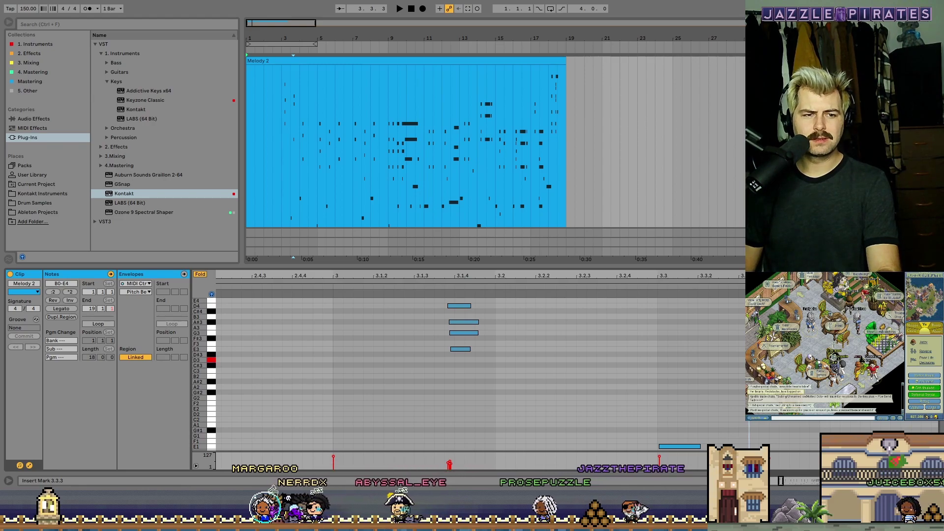
click(747, 360)
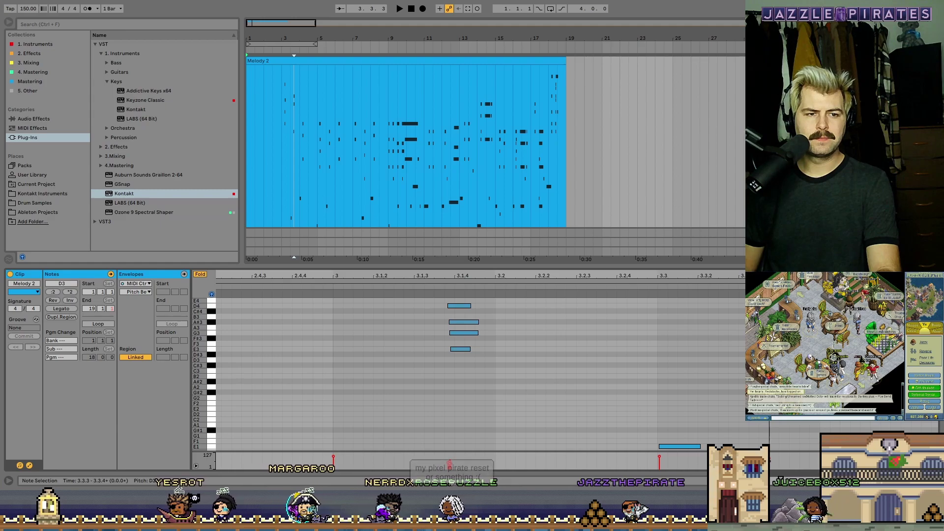
click(746, 327)
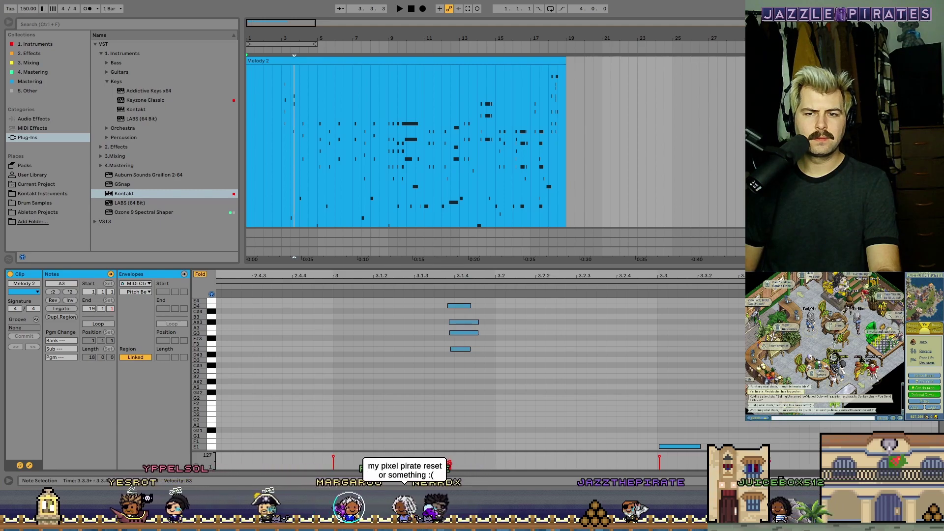
key(Down)
key(Down)
key(Down)
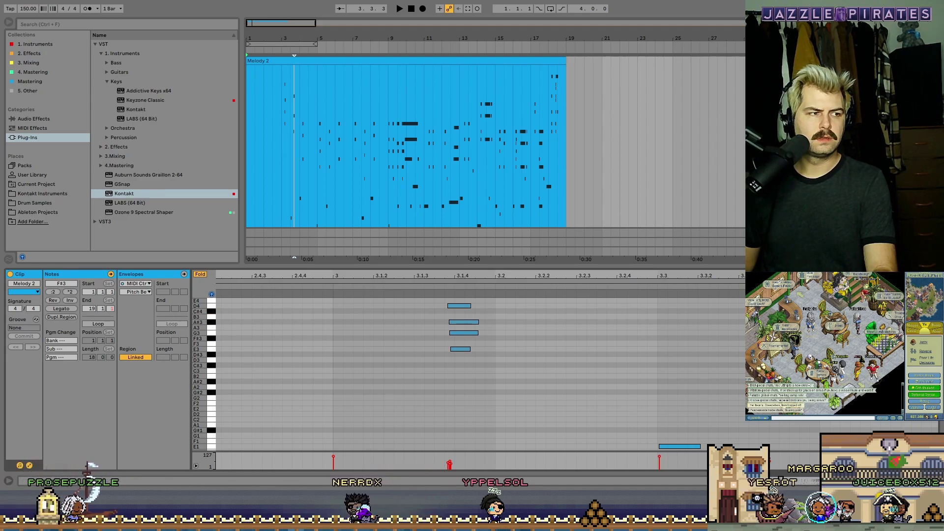
key(f)
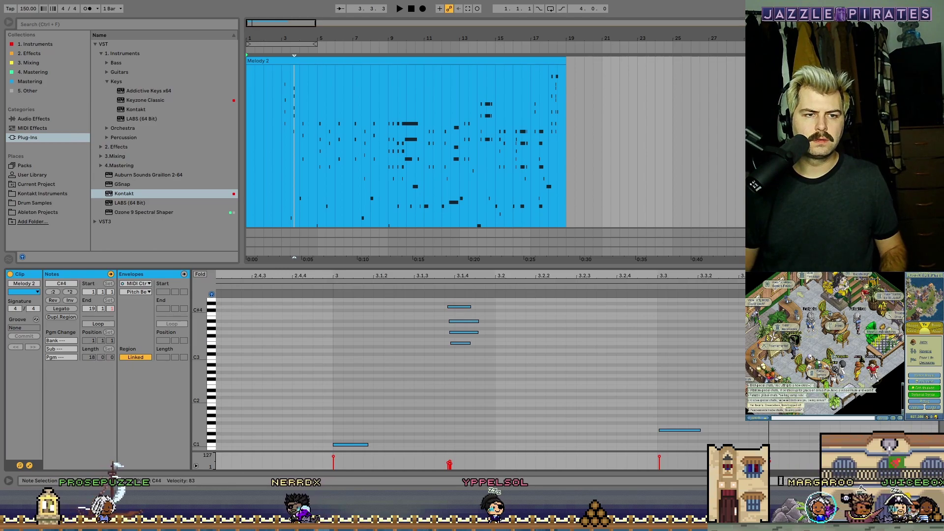
click(200, 274)
click(276, 48)
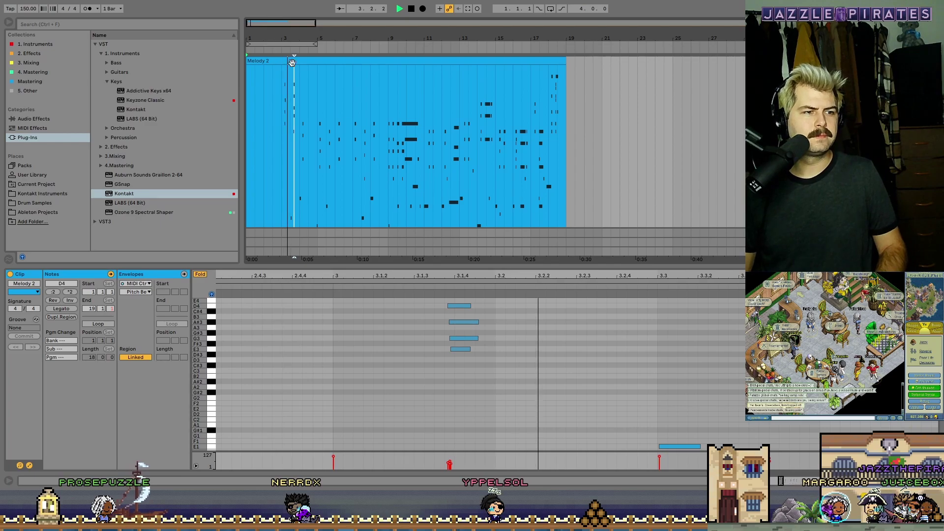
key(space)
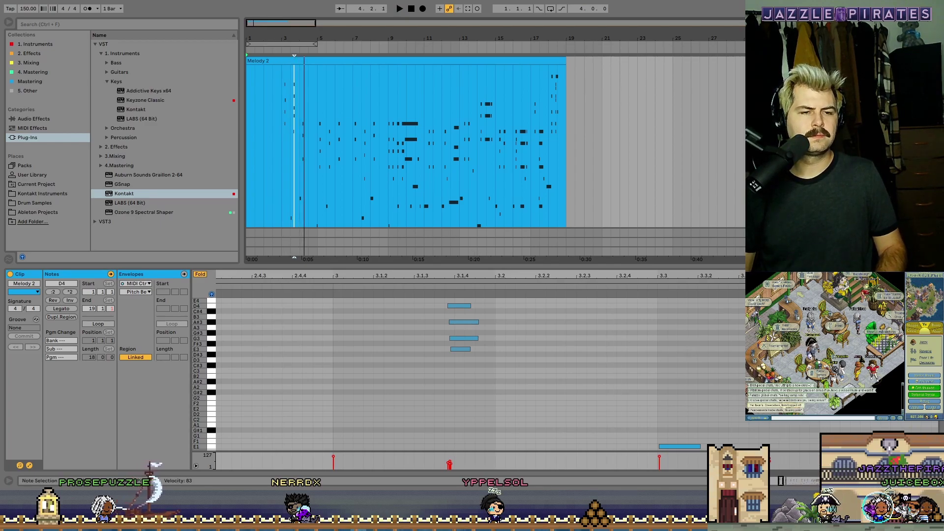
Rework the chord at 3.3.3 once more and play the song from the start to check it
scroll(688, 349, down, 3)
scroll(467, 374, up, 3)
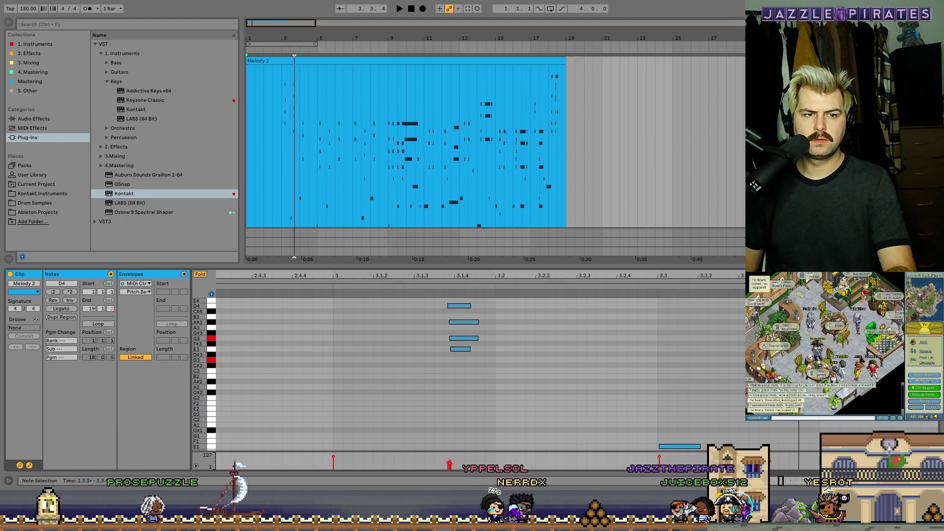
click(782, 338)
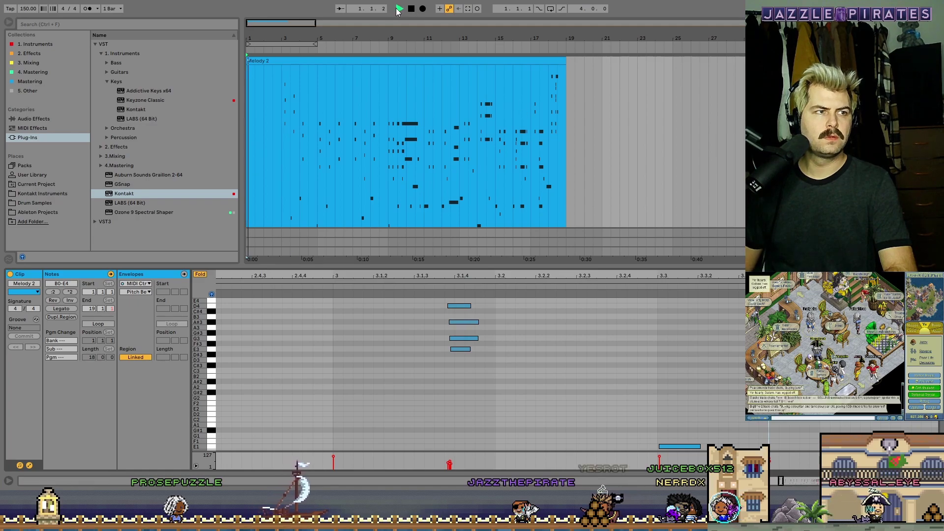
key(ctrl+alt+l)
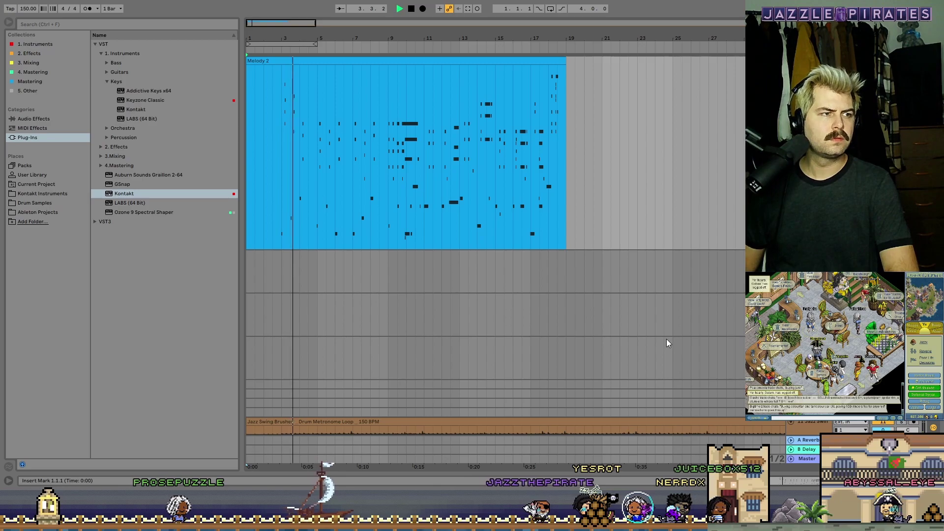
click(411, 9)
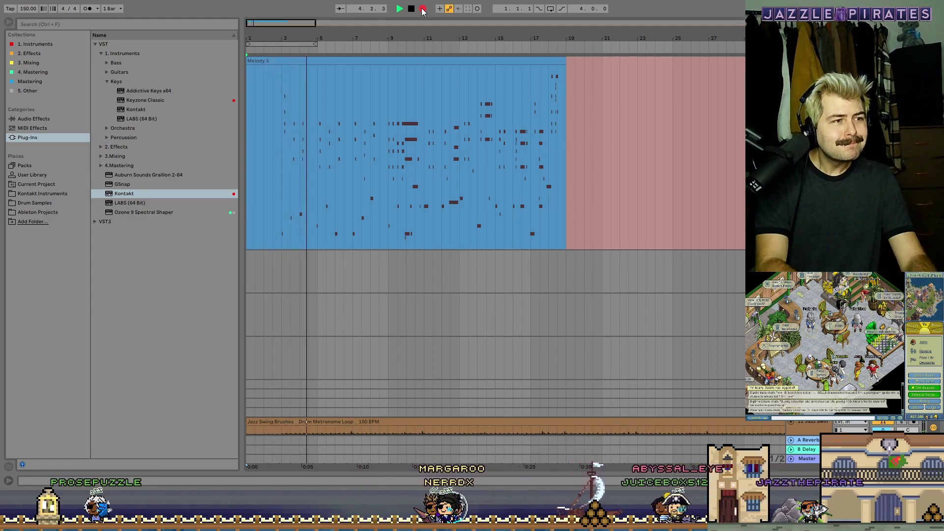
Record a new accompaniment take over bars 1 to 4 and align its boundary with the older clip to bar 5
click(423, 9)
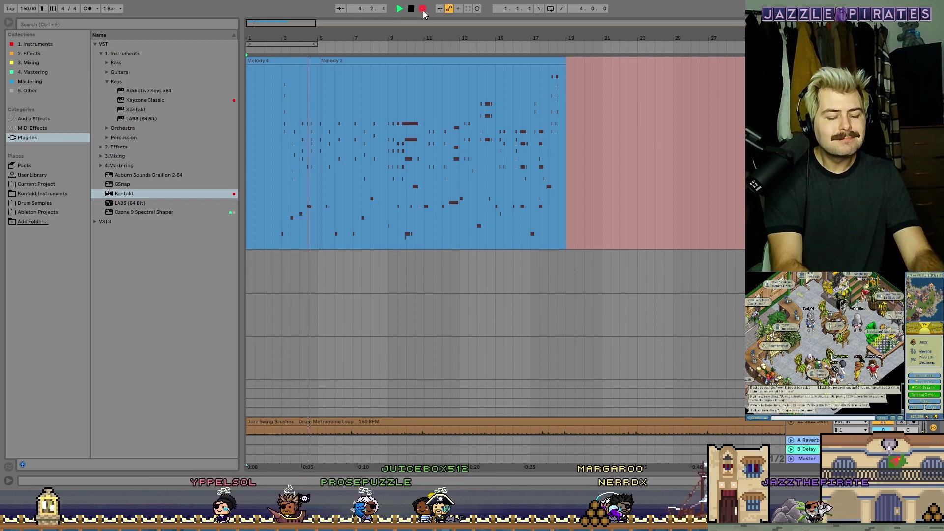
key(space)
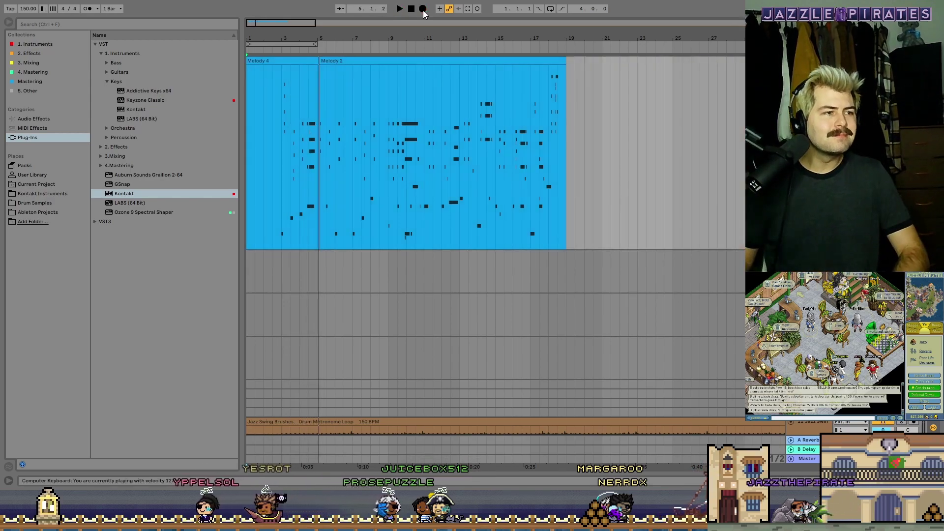
click(319, 62)
mouse_move(325, 64)
mouse_down()
mouse_move(323, 46)
mouse_move(324, 66)
mouse_up()
key(ctrl+z)
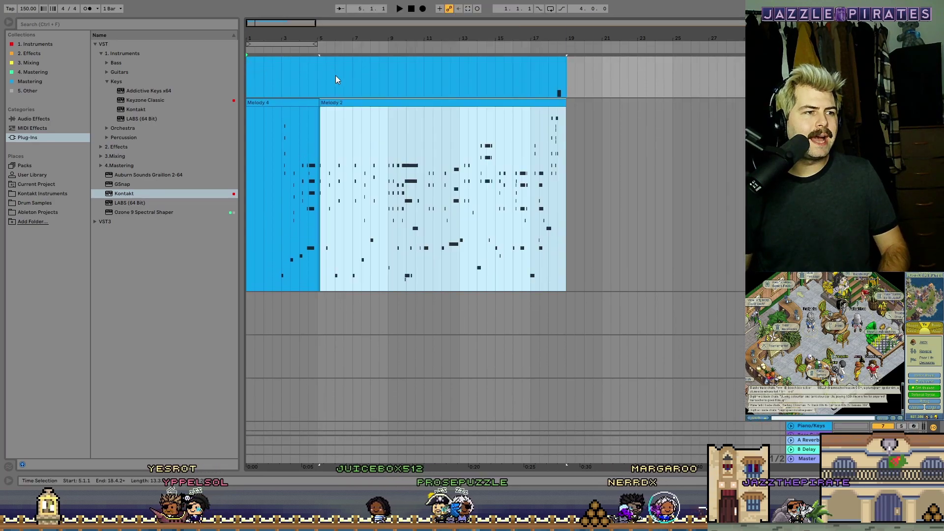
drag(323, 104, 317, 103)
Open the newly recorded four-bar accompaniment clip and play it back
double_click(312, 106)
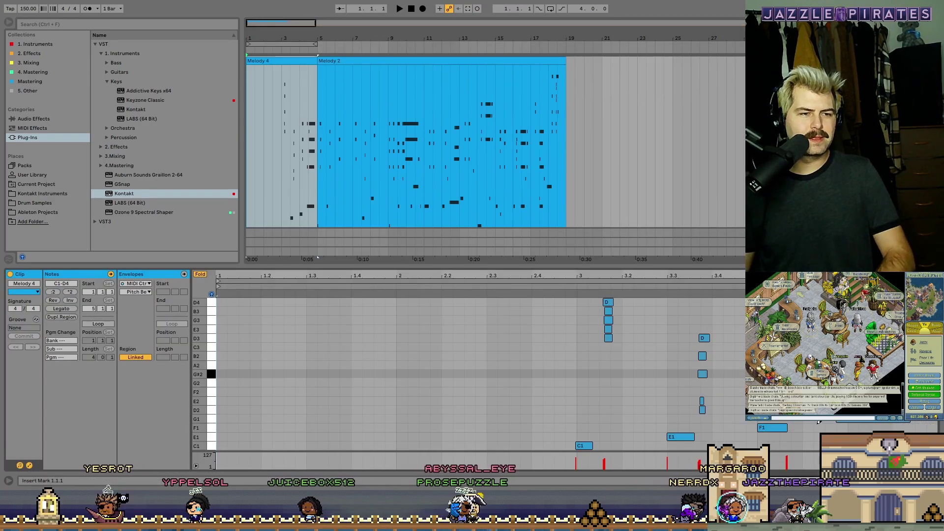
key(space)
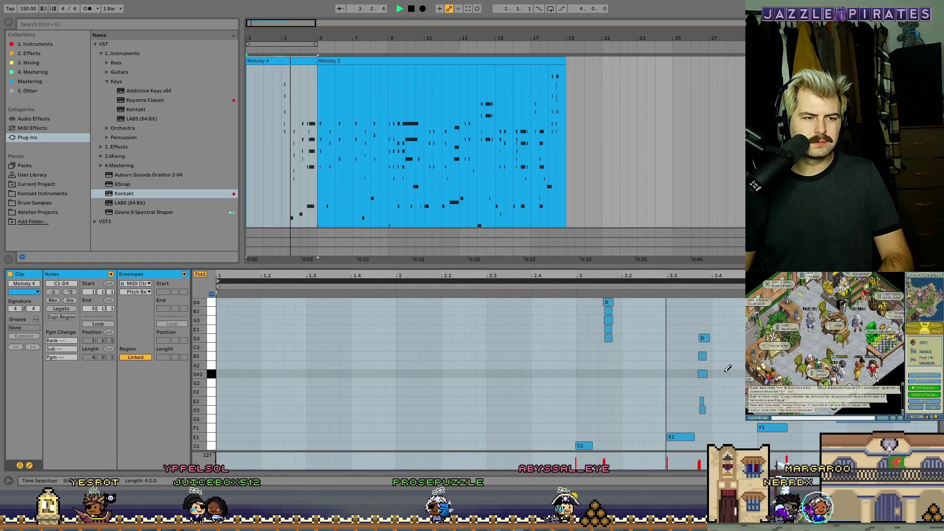
key(space)
Clean up the held chord at 4.2.3 in bar 4, deleting unwanted notes and trimming the note lengths
key(b)
click(538, 370)
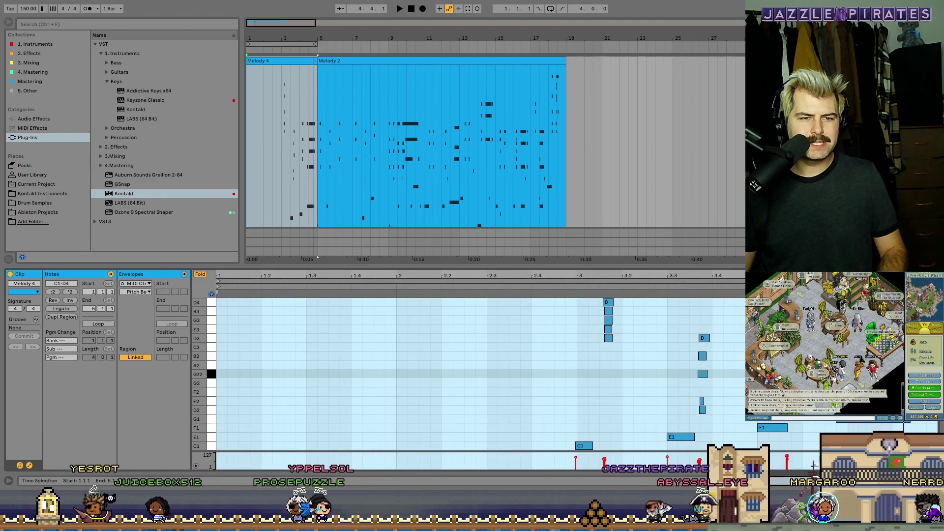
click(860, 365)
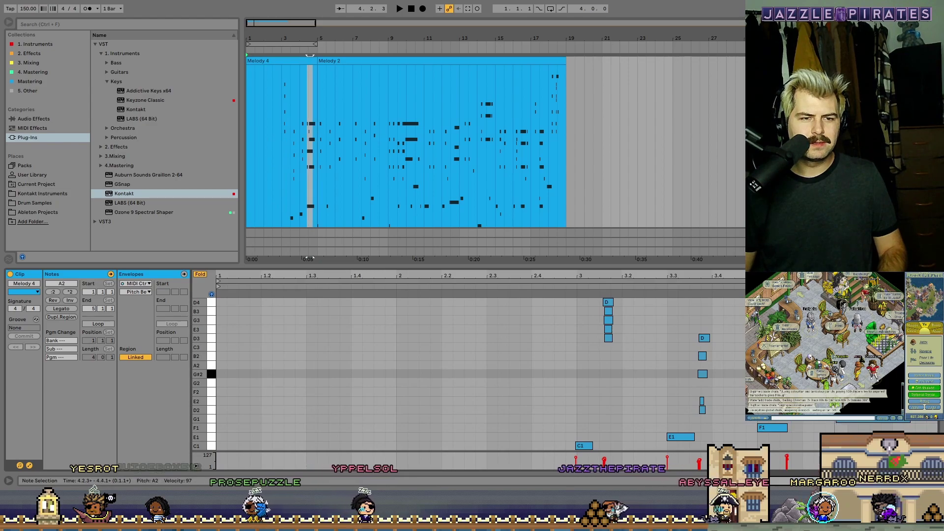
click(861, 348)
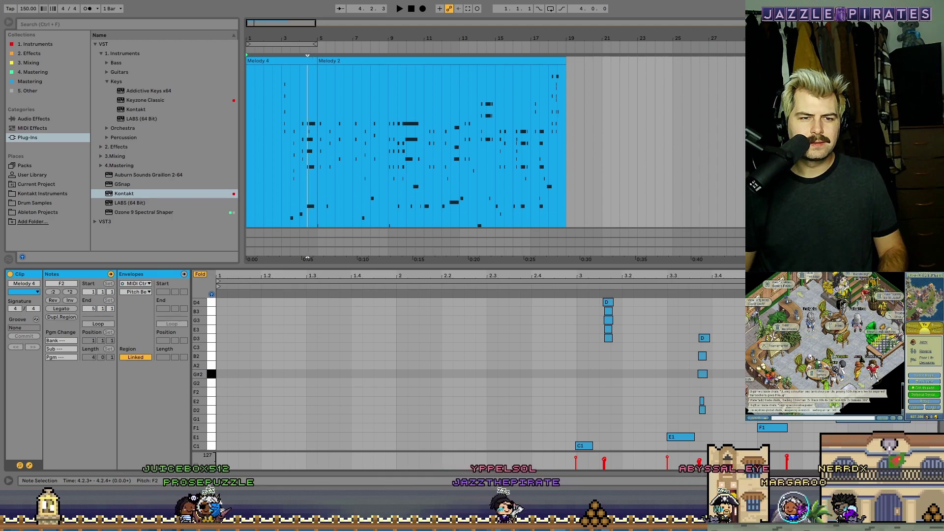
drag(840, 328, 897, 329)
key(Delete)
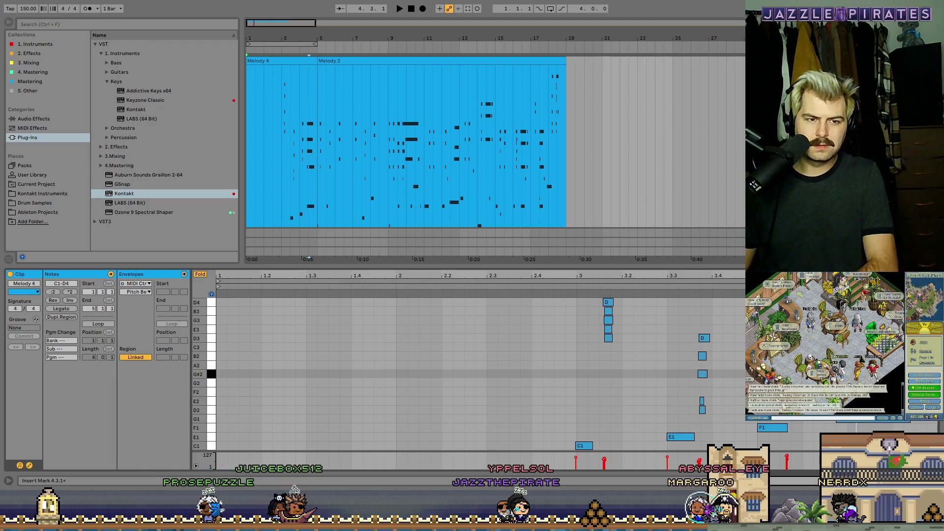
key(shift+Left)
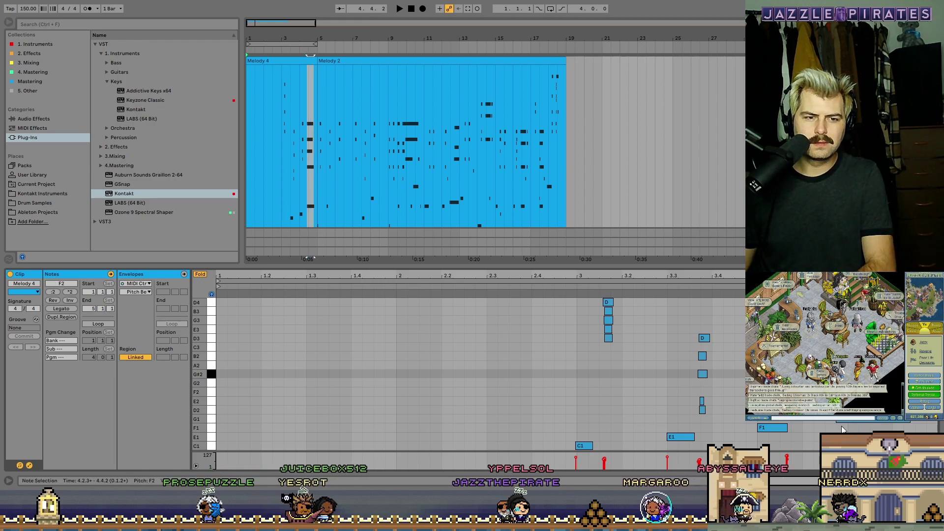
Play the arrangement from the opening bars to check the new accompaniment, and replay the transition into bar 5
click(276, 48)
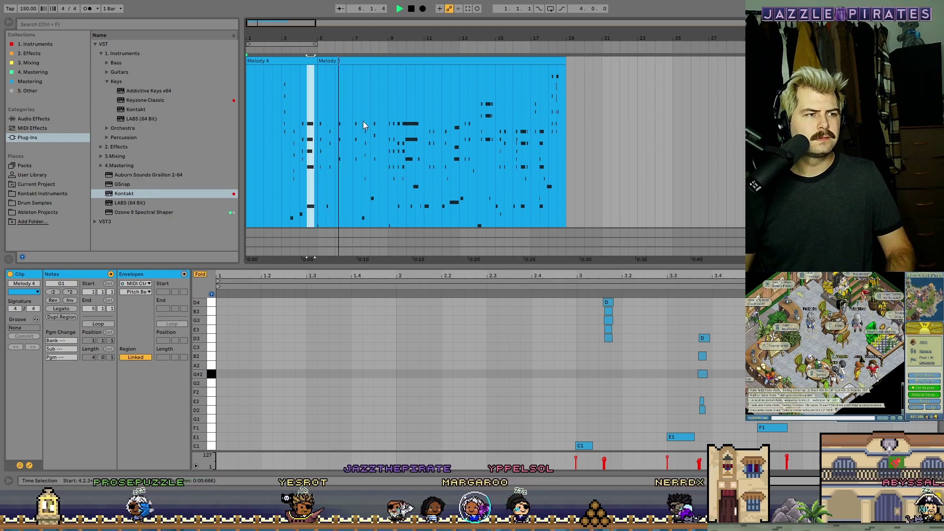
key(ctrl+alt+l)
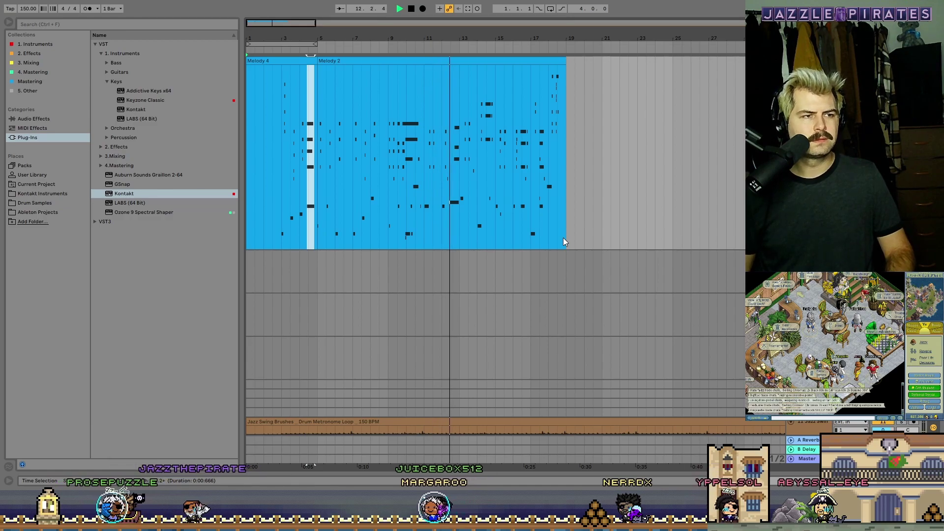
key(space)
scroll(491, 182, up, 2)
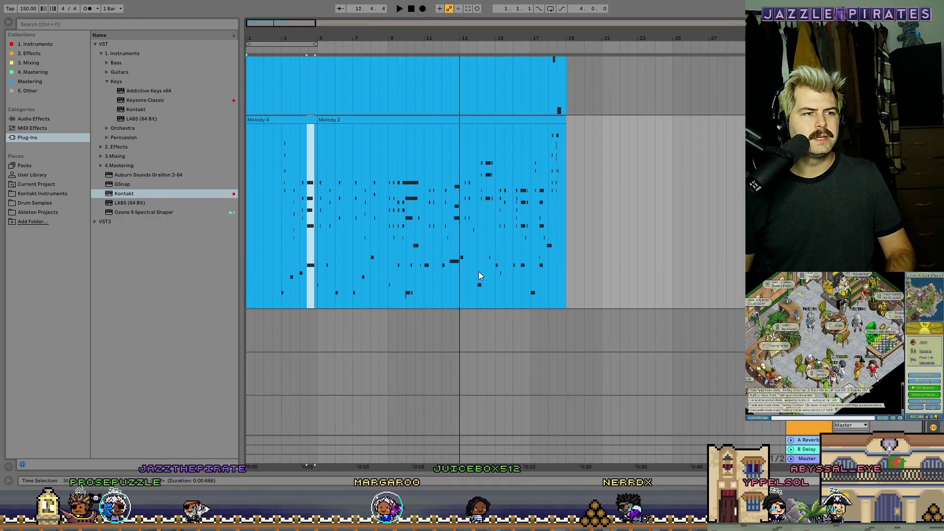
key(space)
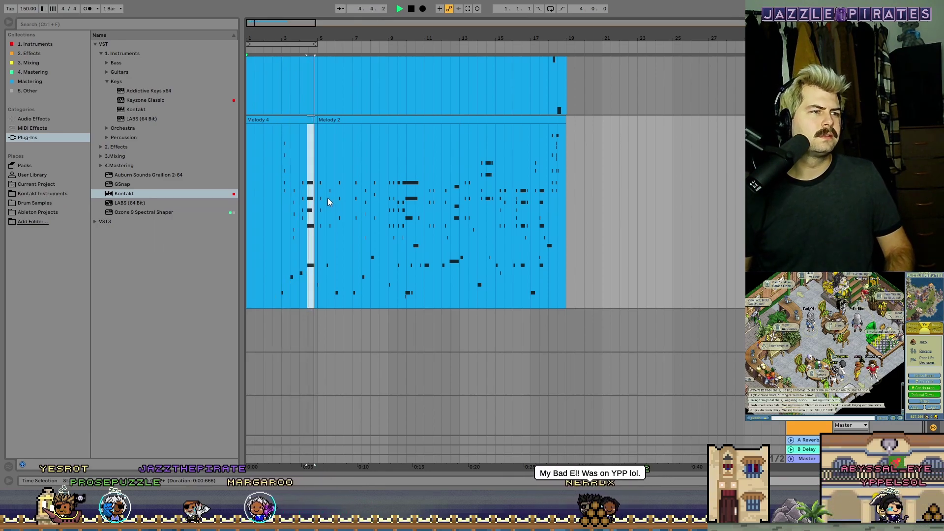
key(space)
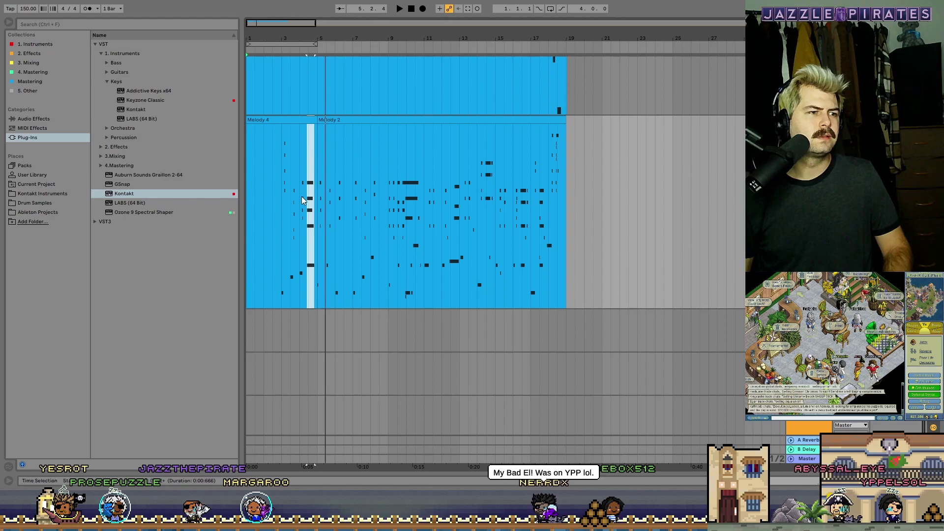
Open the older accompaniment clip starting at bar 5 and listen to the passage leading into it
double_click(327, 120)
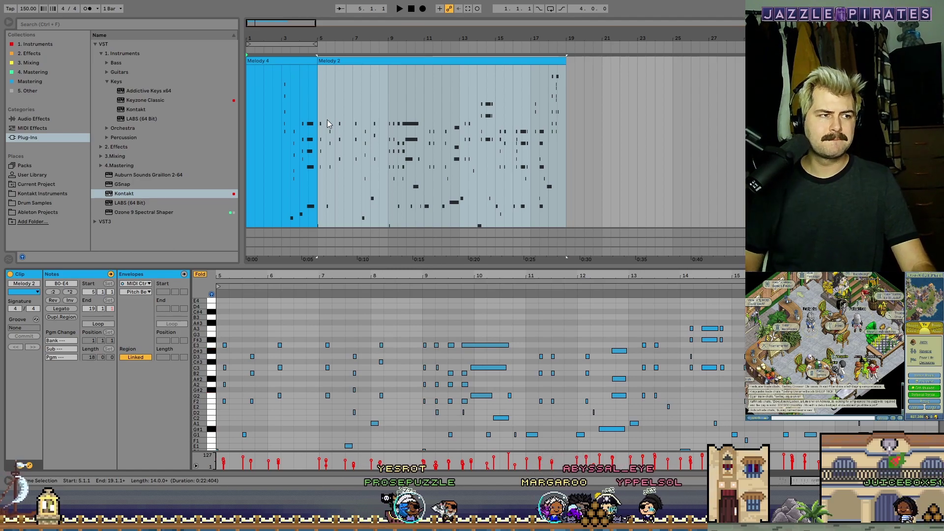
click(295, 48)
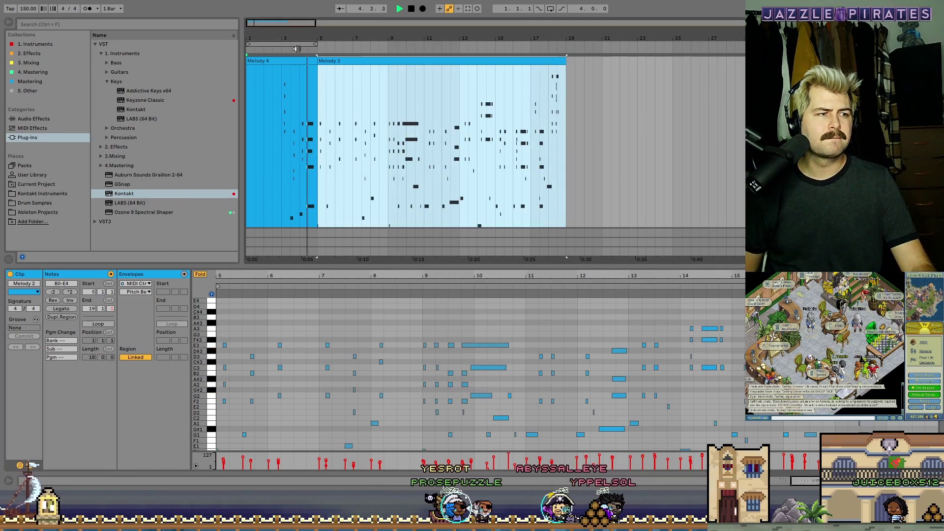
click(411, 9)
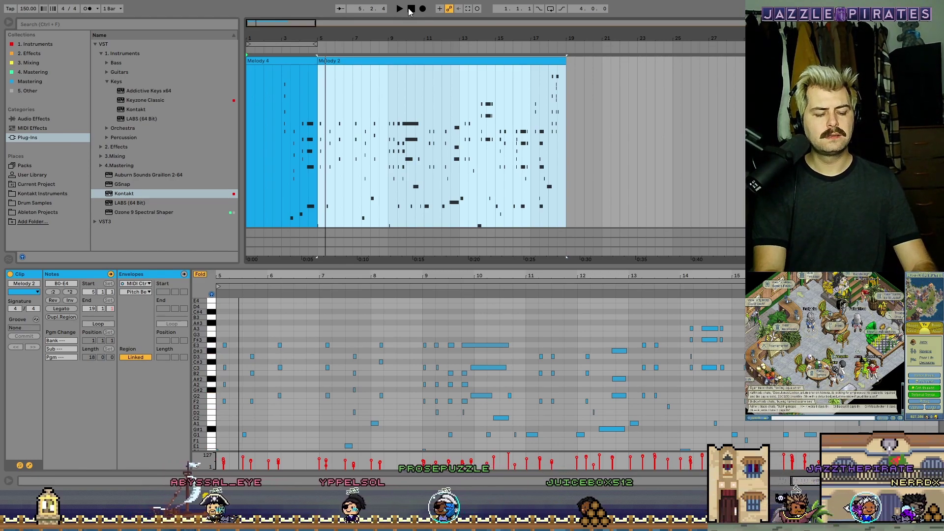
Move the four-bar loop region to bars 5 to 9 and record a new accompaniment take from bar 5 up to bar 7, restarting as needed
drag(306, 44, 376, 43)
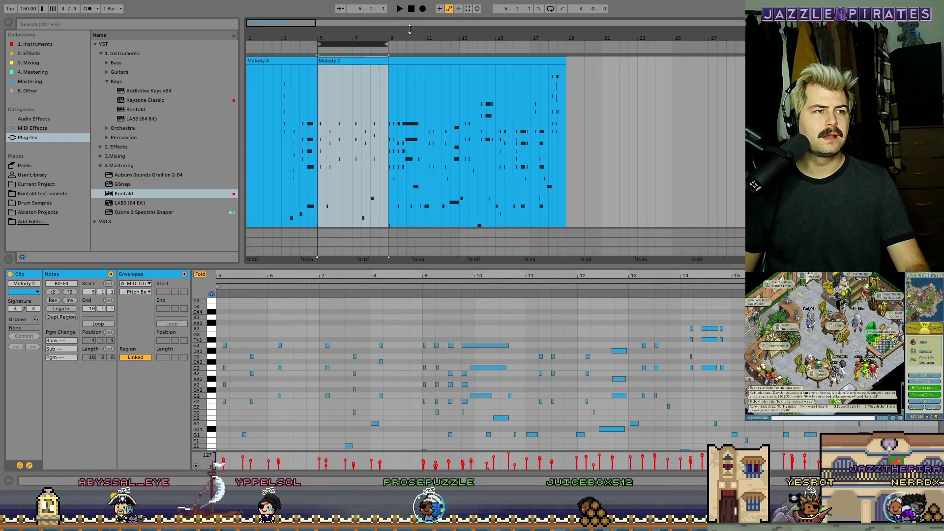
click(412, 10)
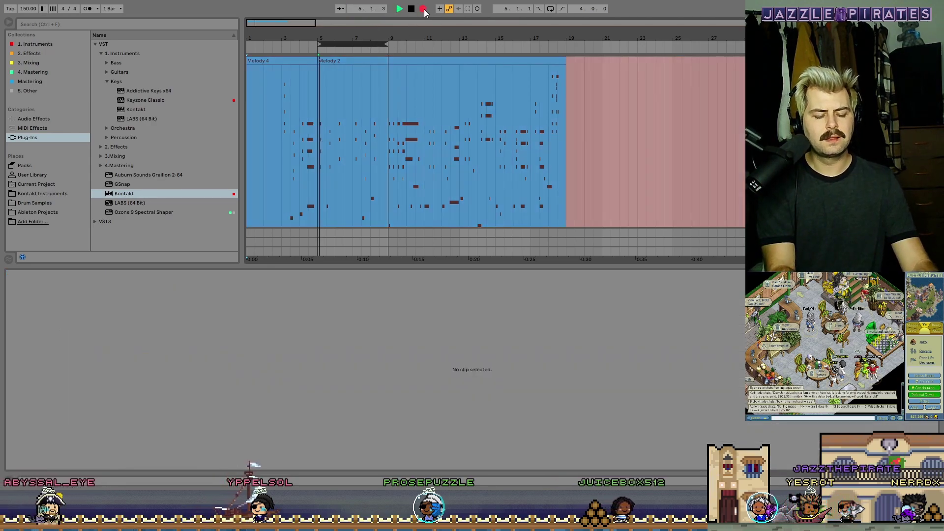
click(411, 9)
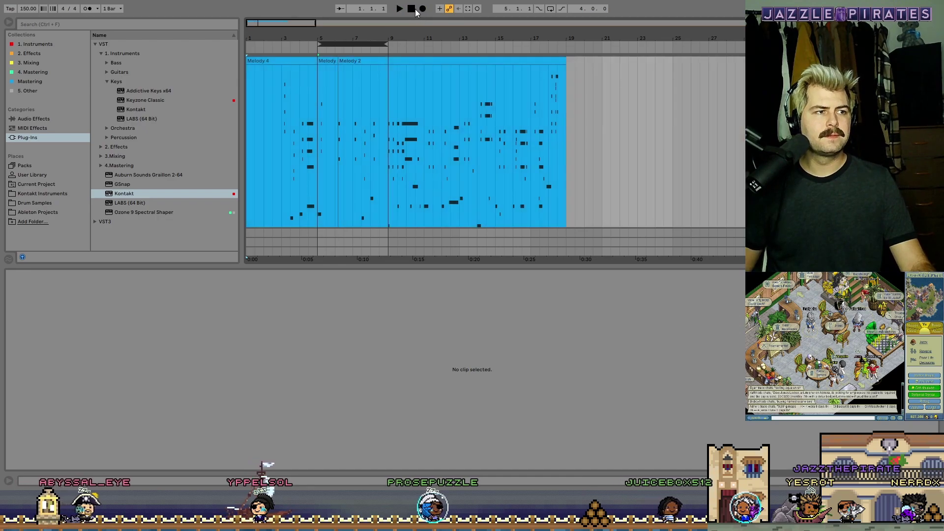
click(423, 9)
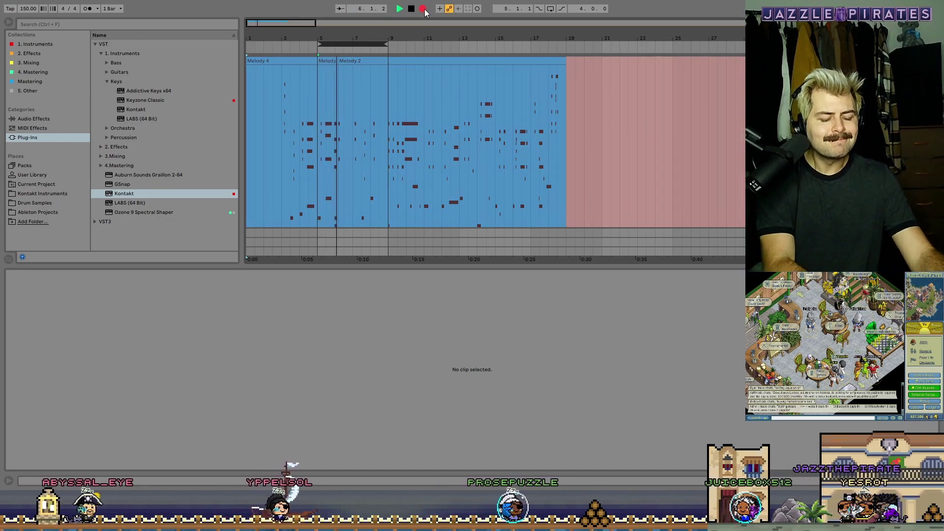
key(space)
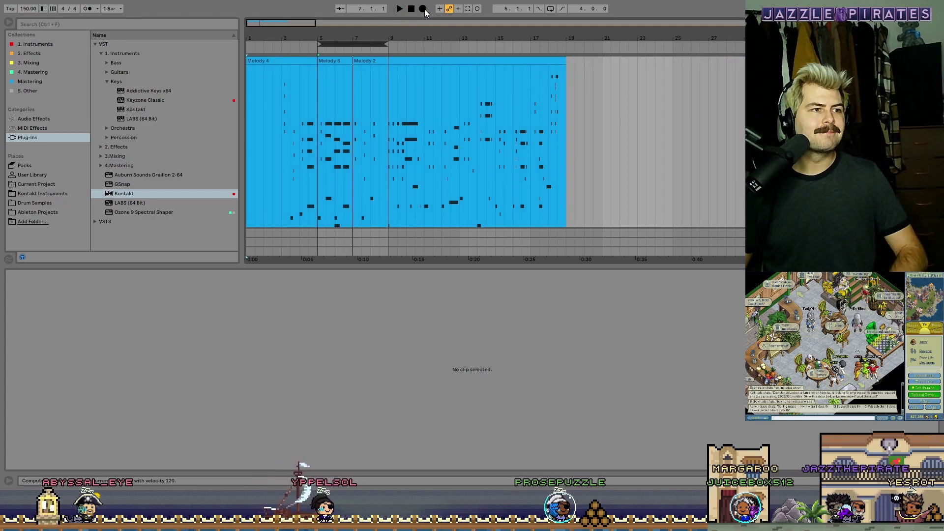
In the new clip at bar 5, delete the stray E1 under the chord before beat 2, align the D1 with the chord's start, and replay
click(330, 60)
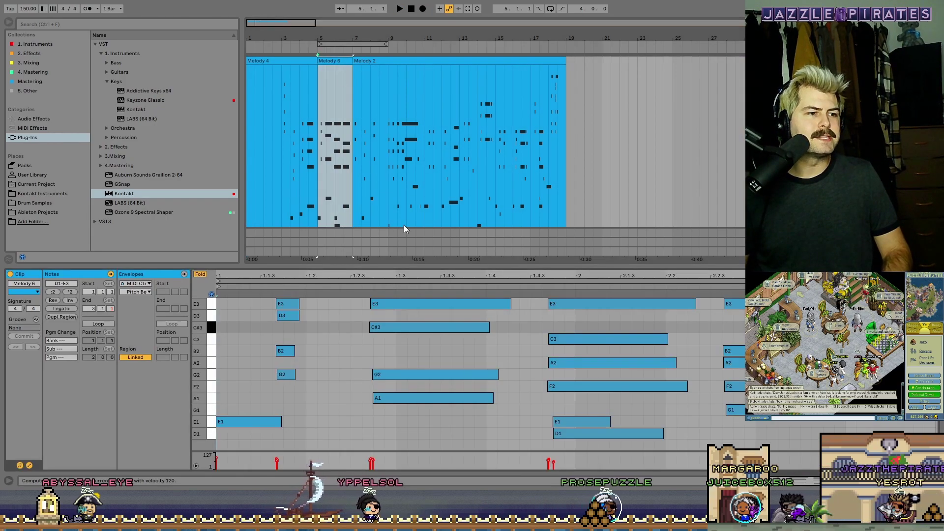
key(space)
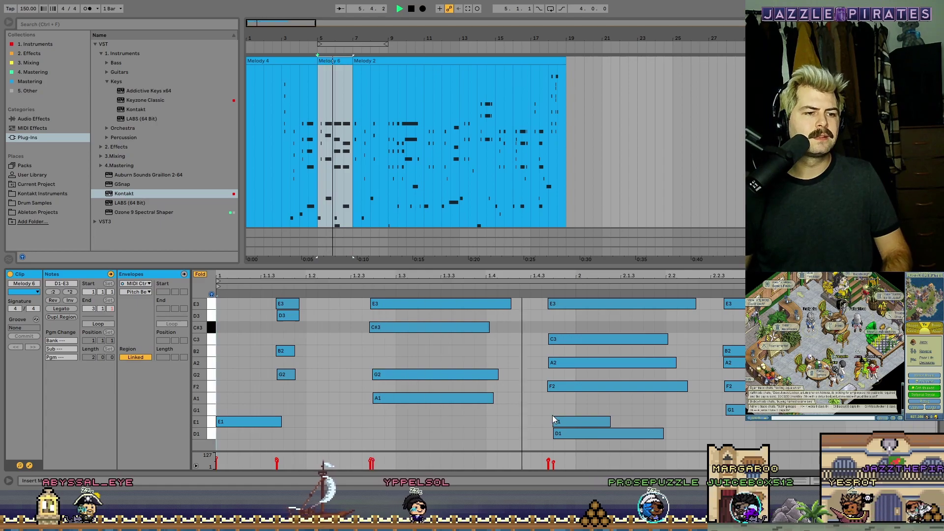
key(space)
click(566, 425)
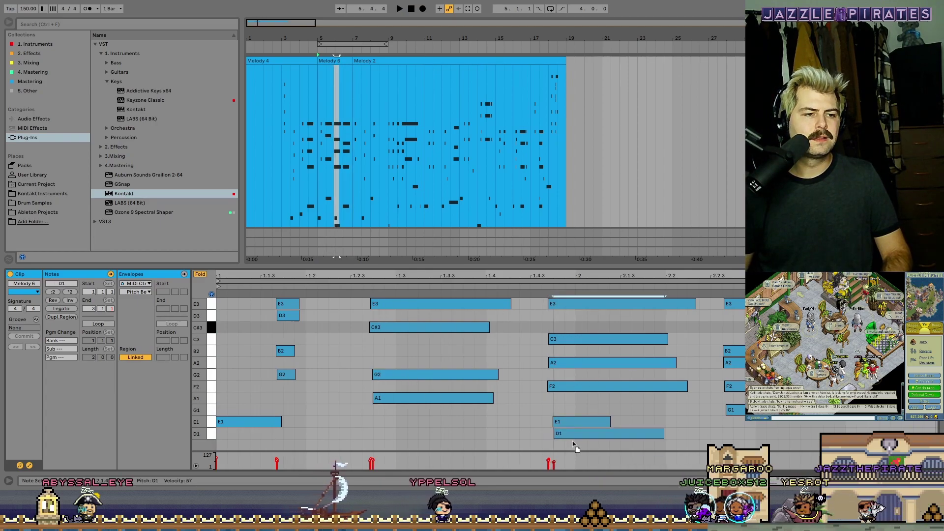
key(Delete)
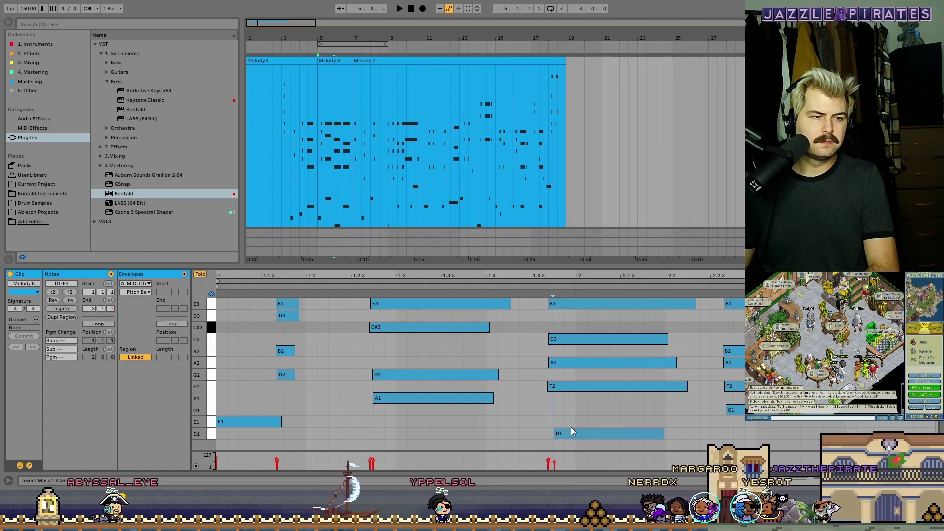
click(571, 434)
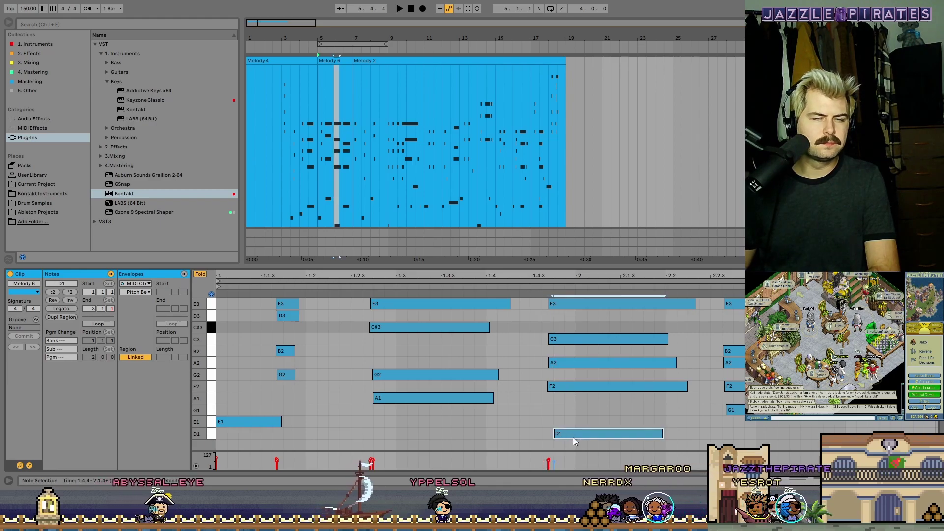
drag(570, 441, 564, 441)
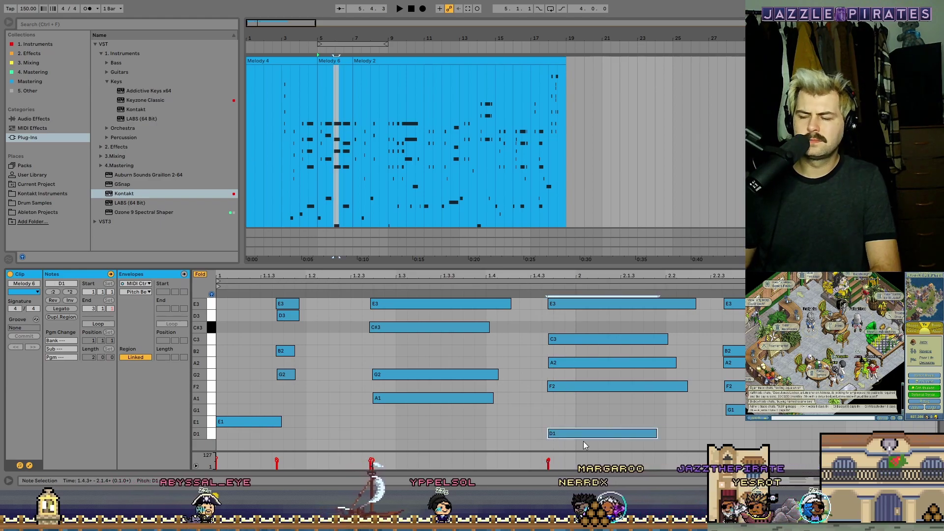
key(space)
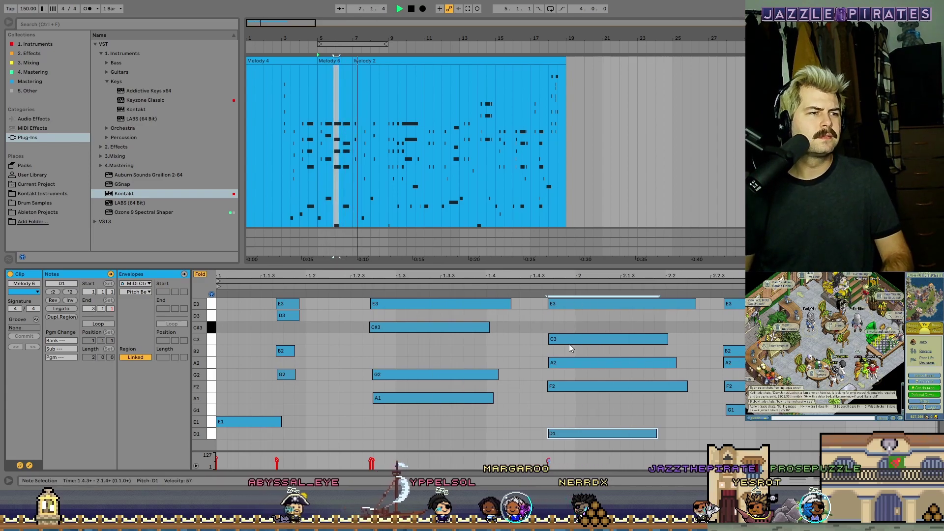
In the older clip starting at bar 7, add a C1 bass note on the downbeat, delete the overlapping early C1, and play the transition
click(359, 61)
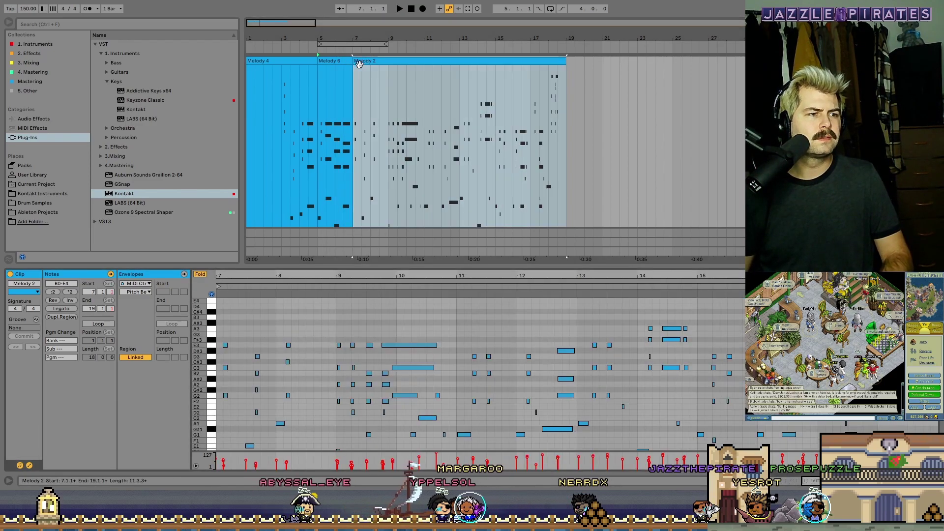
drag(299, 276, 506, 339)
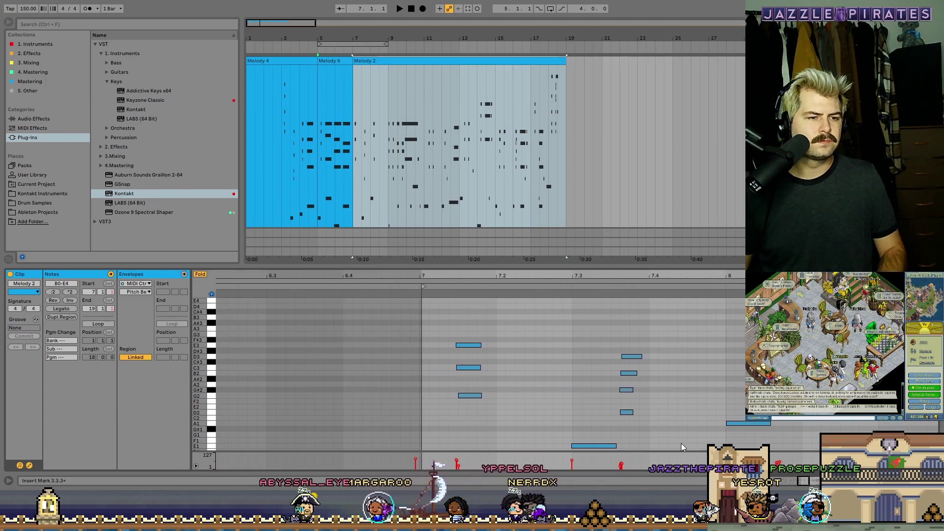
double_click(429, 446)
key(Down)
key(Down)
key(Down)
key(Down)
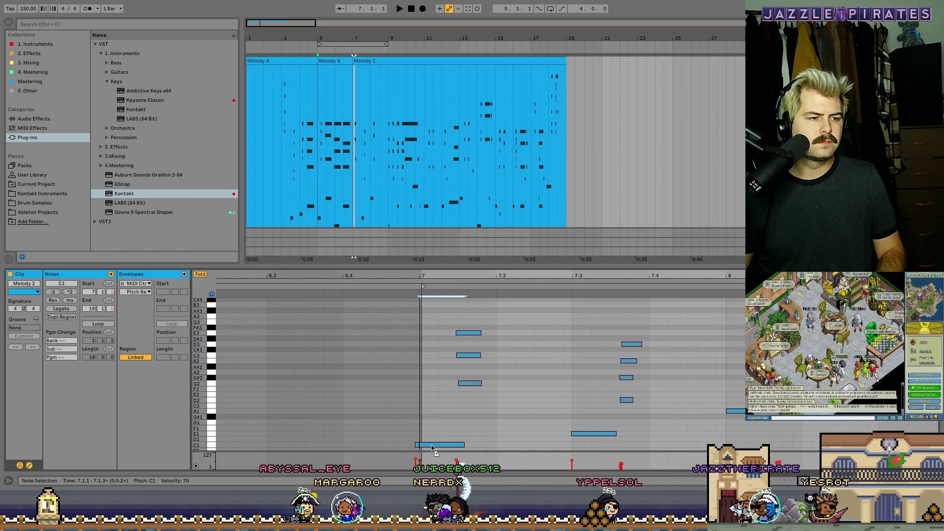
click(417, 445)
key(Delete)
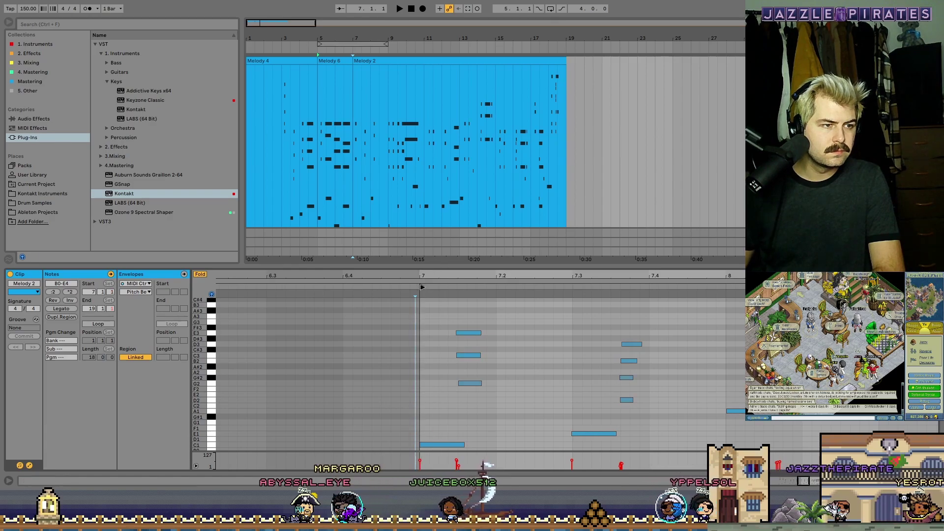
click(437, 424)
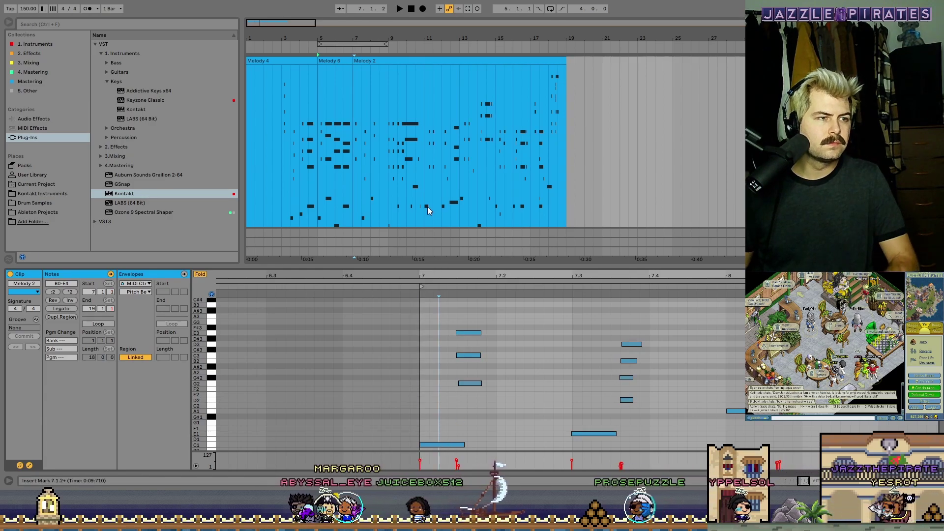
key(space)
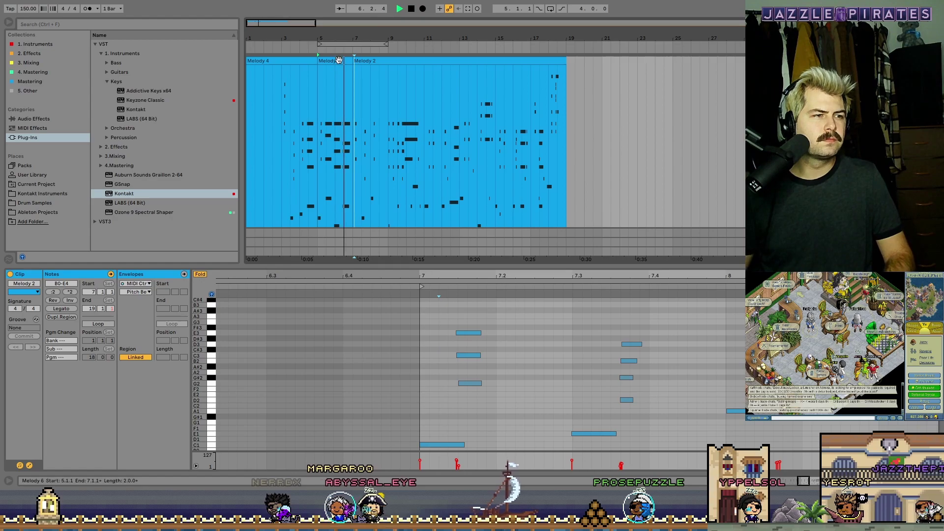
key(space)
Shift the first E3, C3 and G2 chord in bar 7 slightly later so its notes start together, and play the passage
drag(492, 399, 482, 334)
click(475, 383)
key(space)
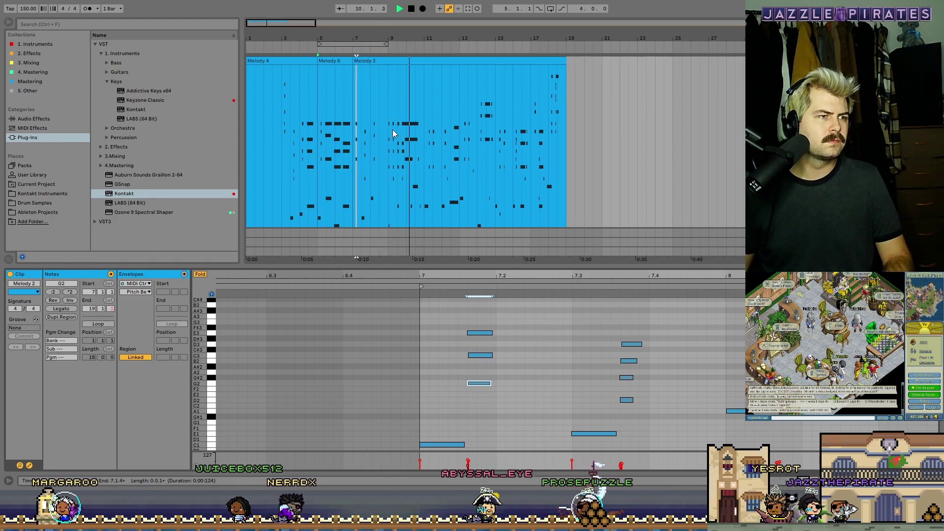
key(space)
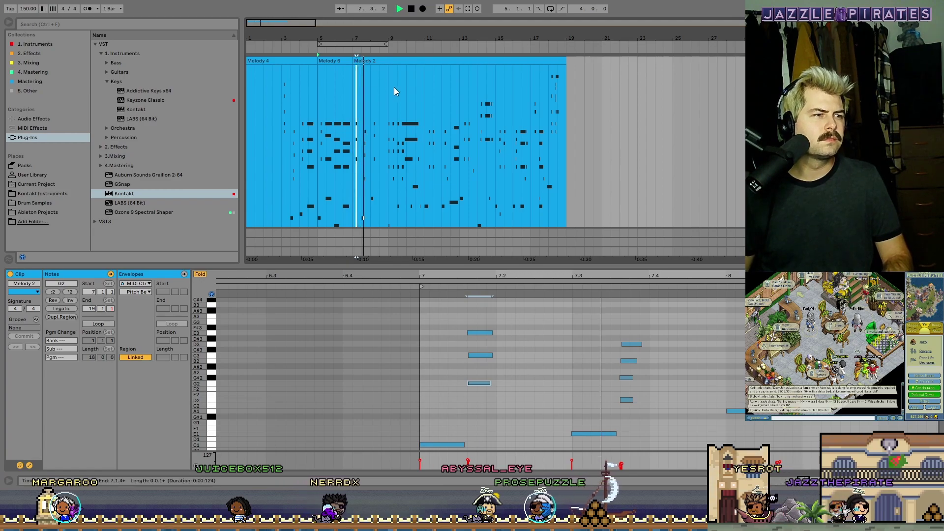
key(space)
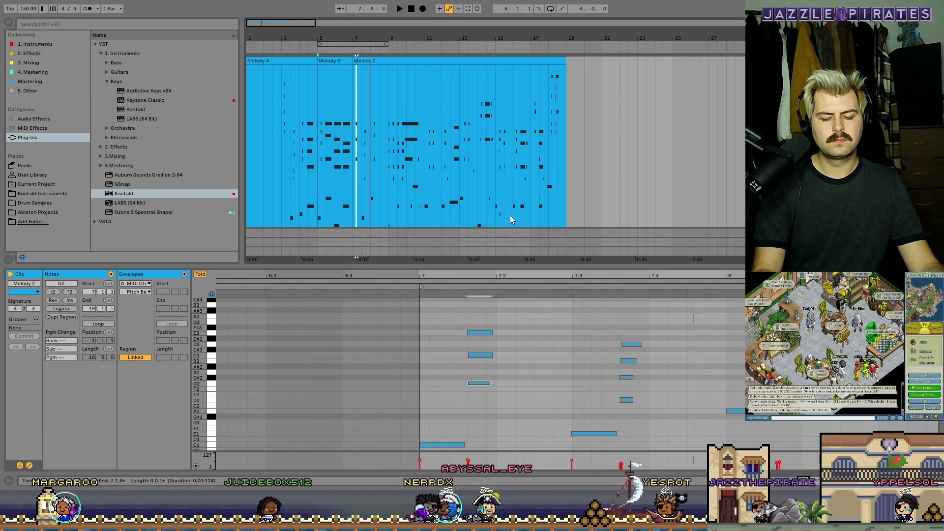
key(ctrl+z)
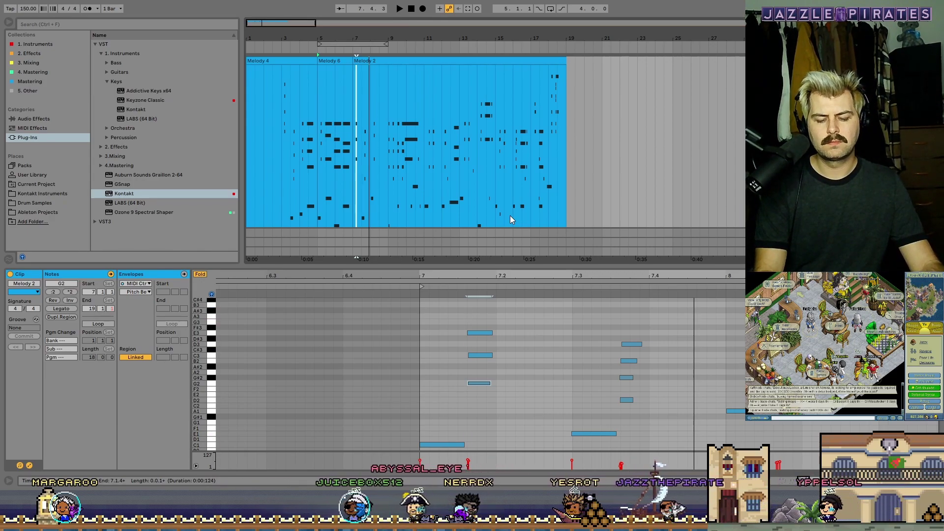
key(ctrl+z)
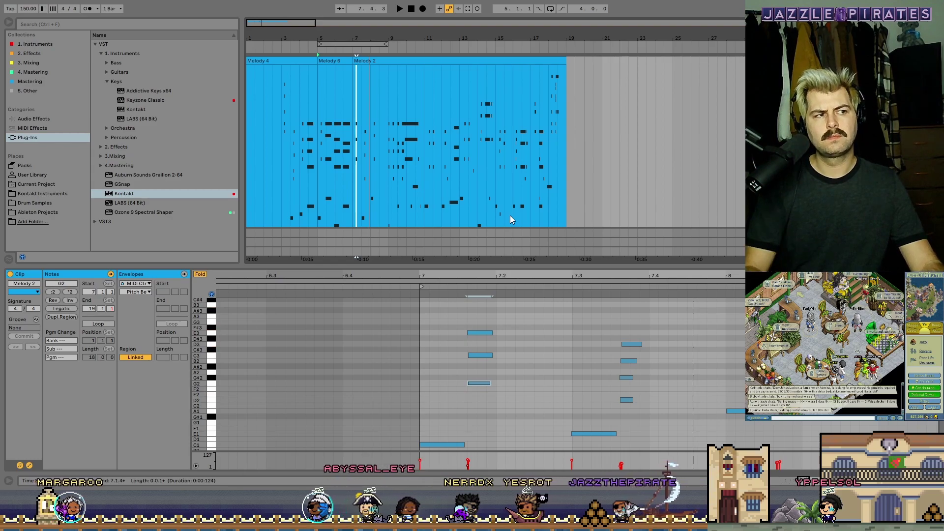
click(348, 50)
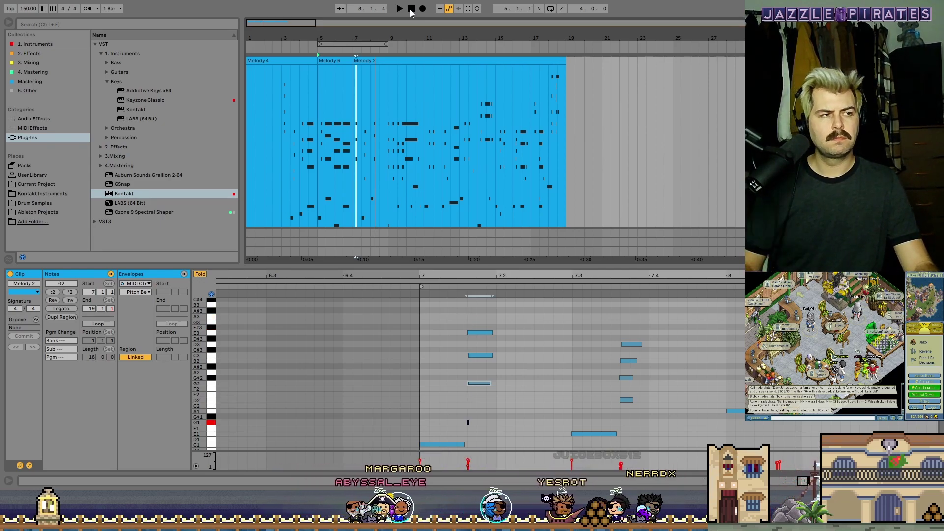
Move the four-bar loop region to bars 7 to 11 and select the clip section it covers
drag(343, 47, 388, 42)
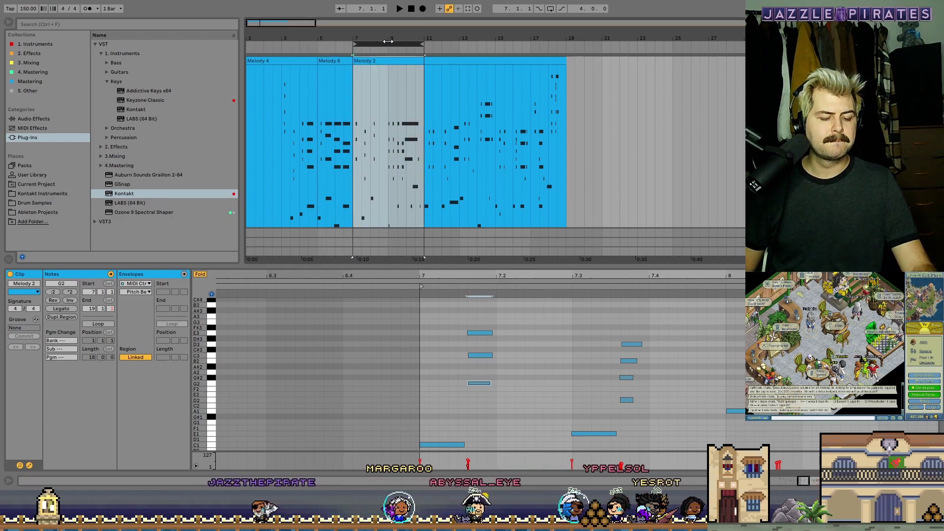
click(388, 41)
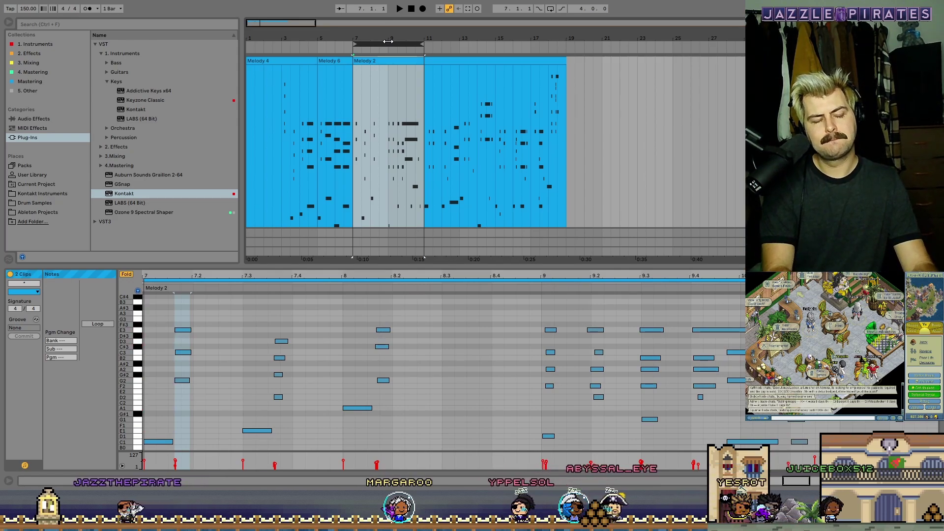
click(316, 45)
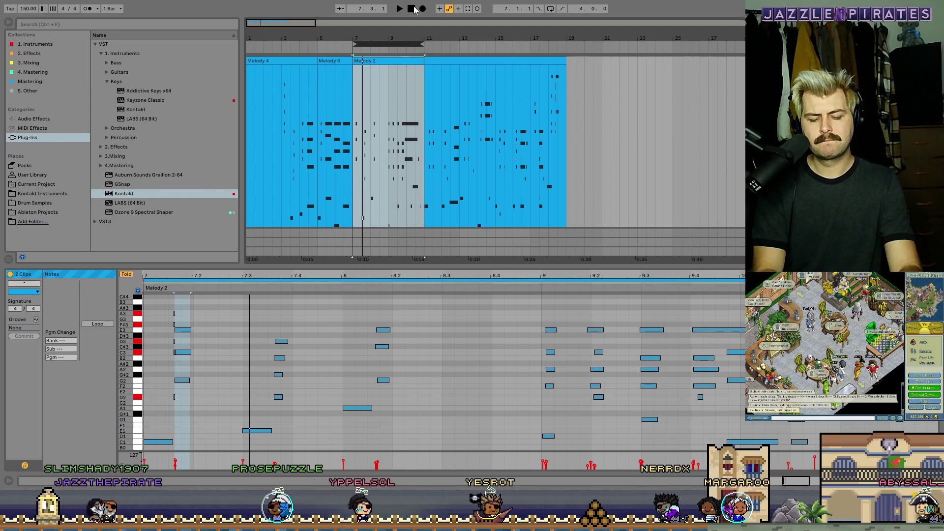
key(ctrl+z)
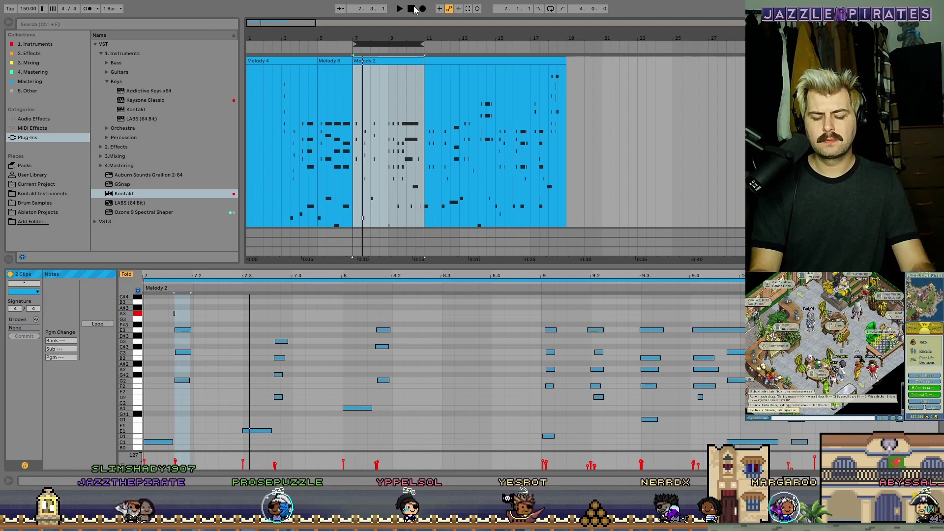
key(ctrl+z)
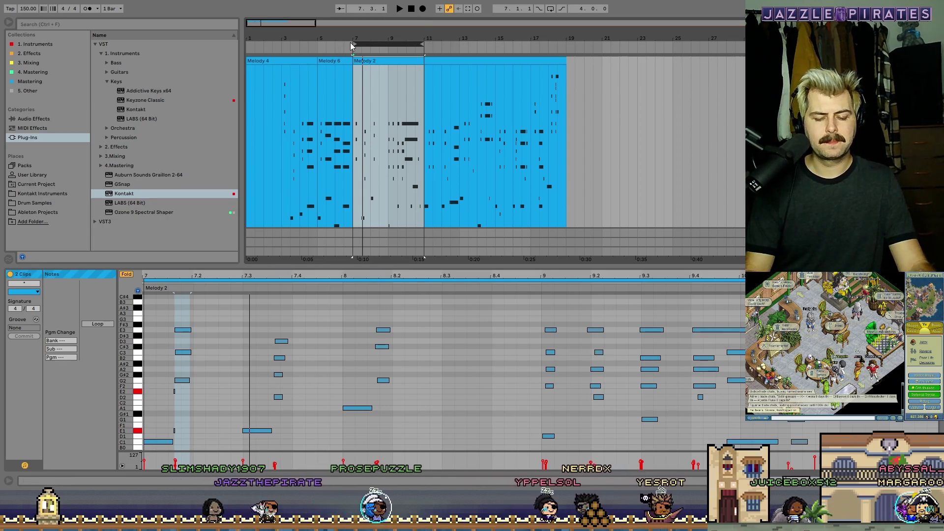
key(ctrl+z)
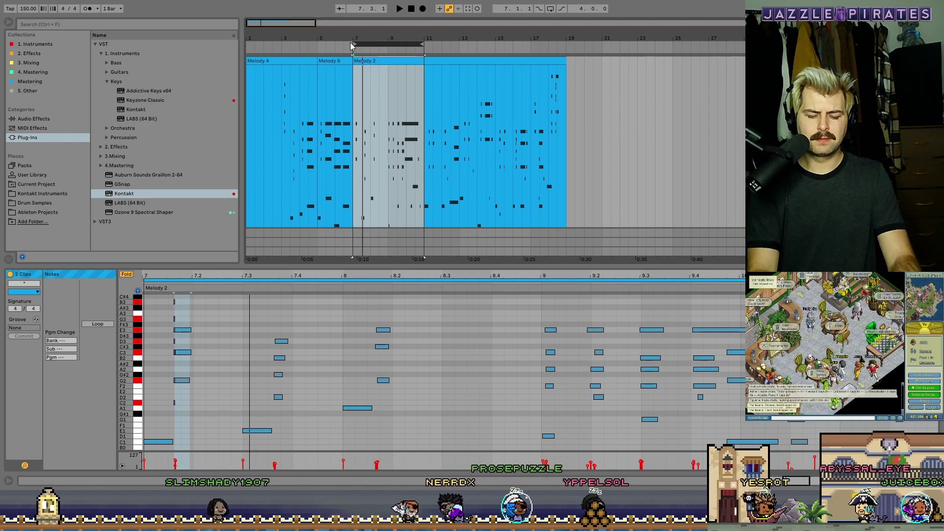
key(ctrl+z)
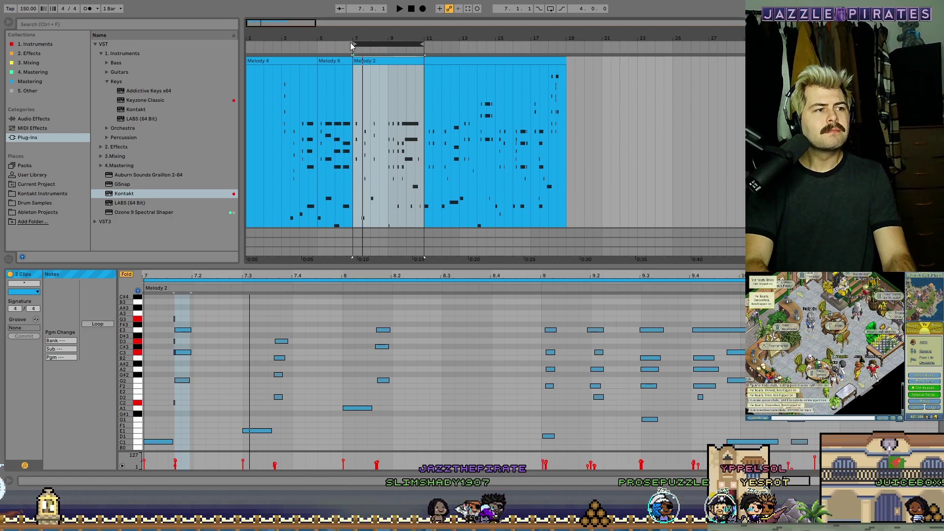
Try several new recorded takes of the accompaniment starting at bar 7
click(412, 10)
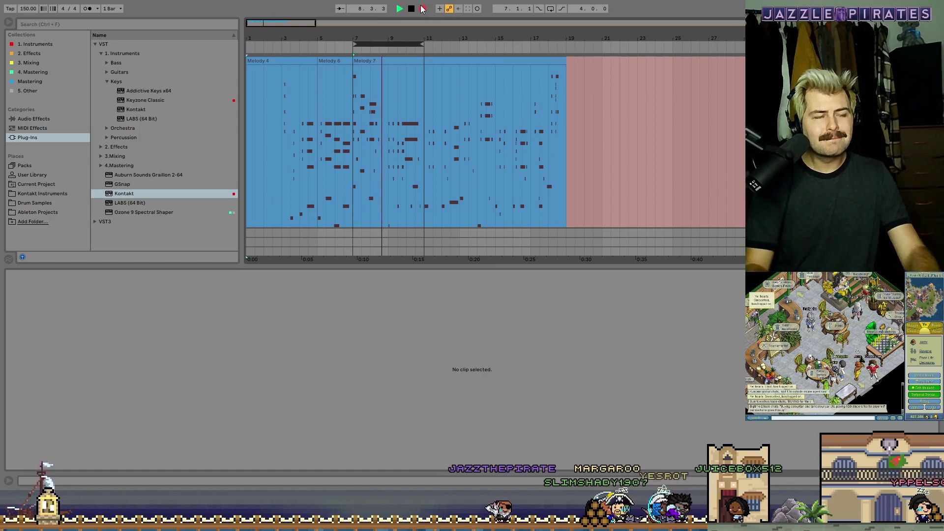
click(412, 9)
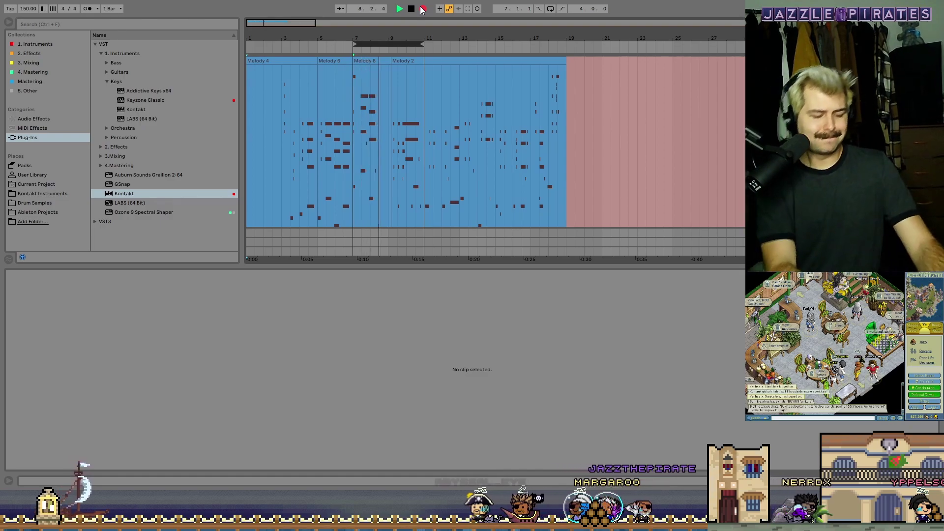
click(412, 8)
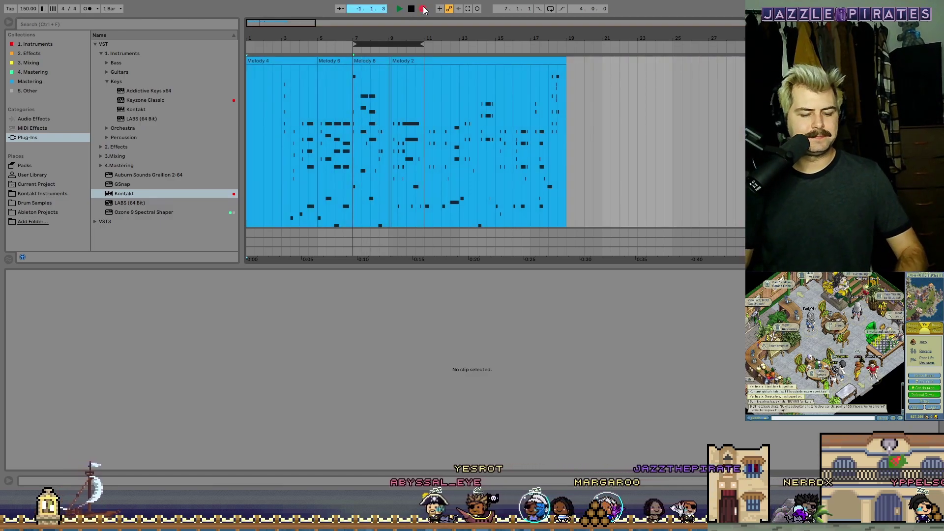
click(423, 9)
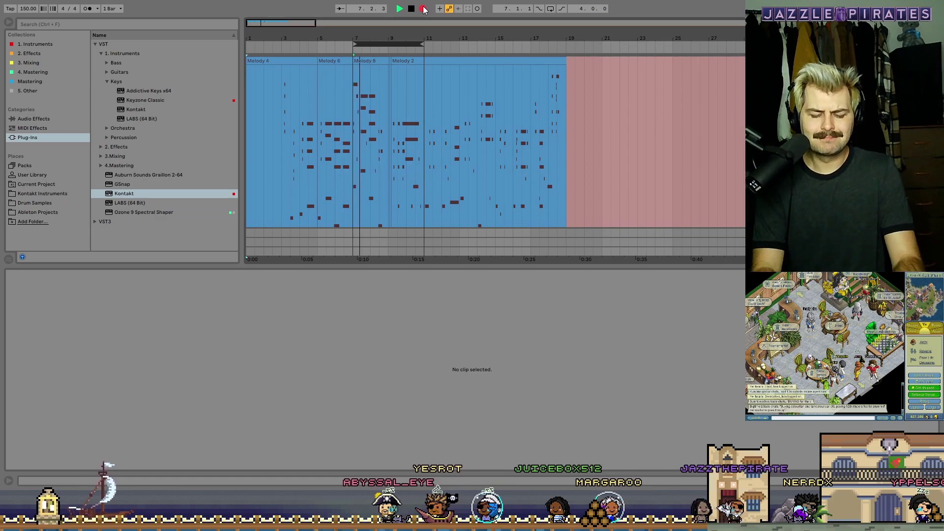
click(422, 8)
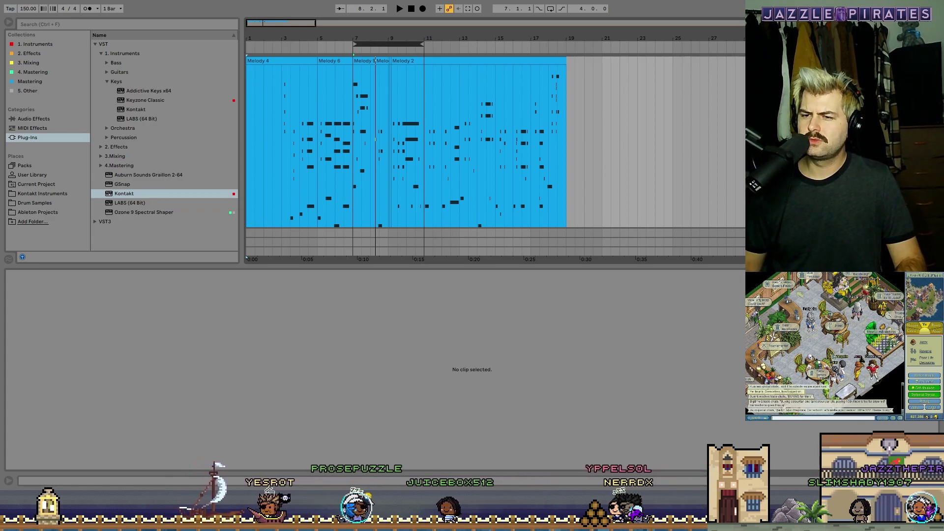
Re-record the accompaniment over bars 7 to 11, replacing the earlier takes
click(423, 9)
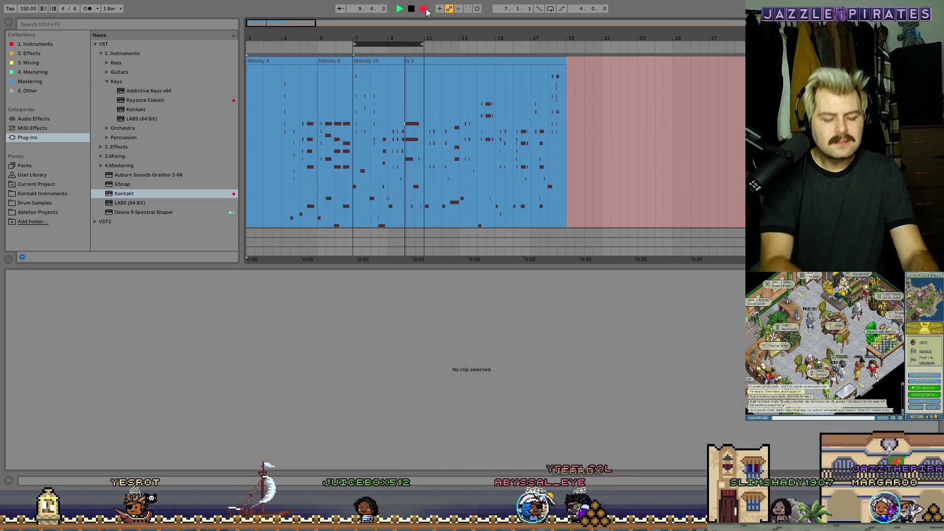
key(space)
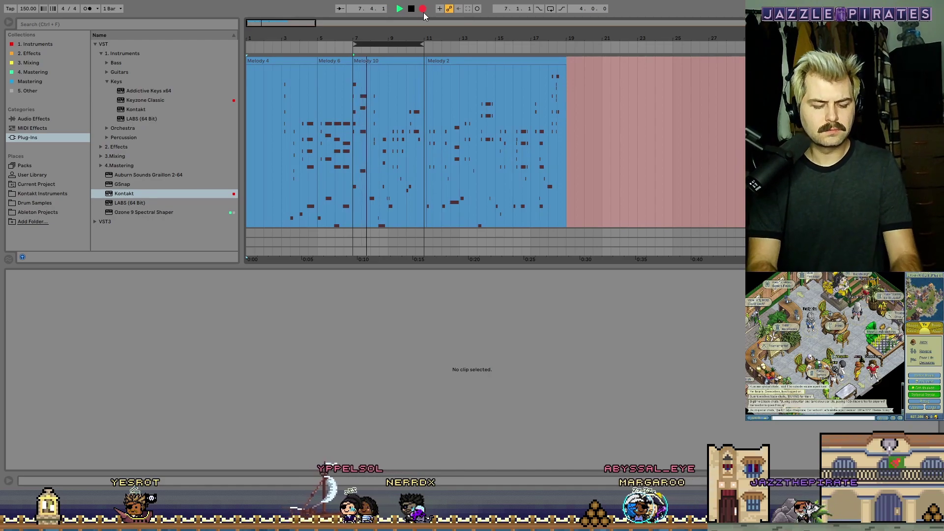
click(413, 10)
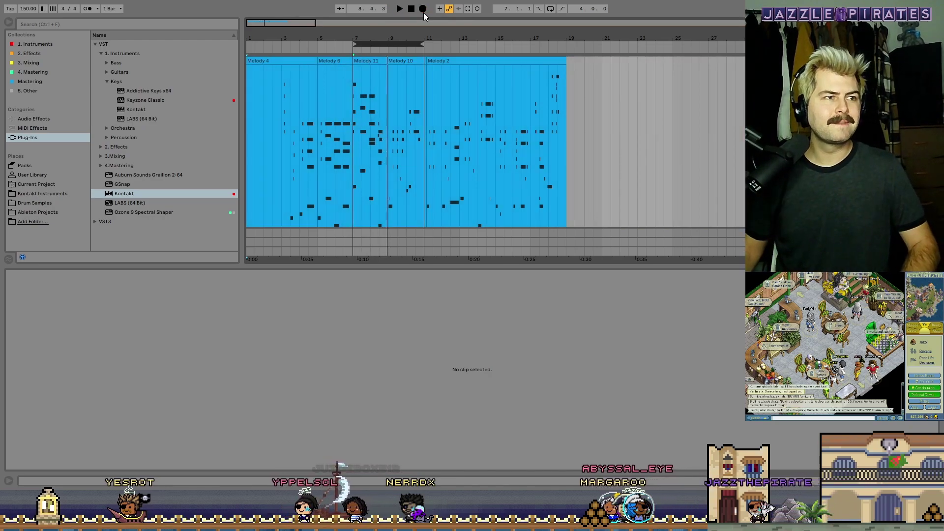
click(422, 10)
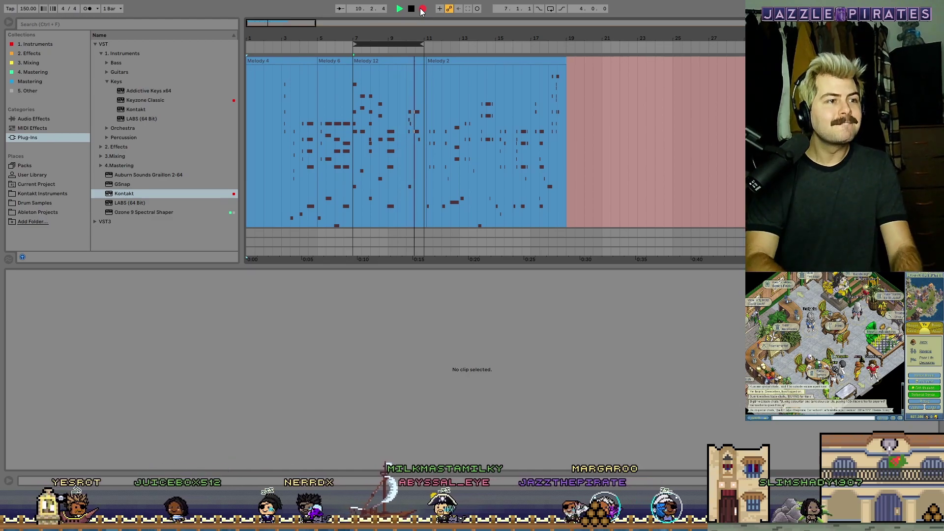
key(space)
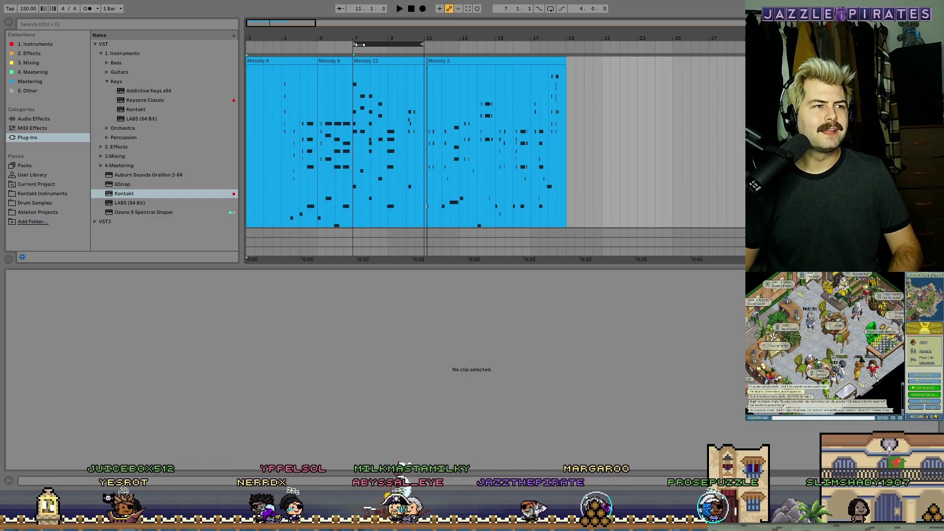
Set the loop region to the single bar from 10 to 11 and select the clip section it covers
drag(358, 44, 406, 44)
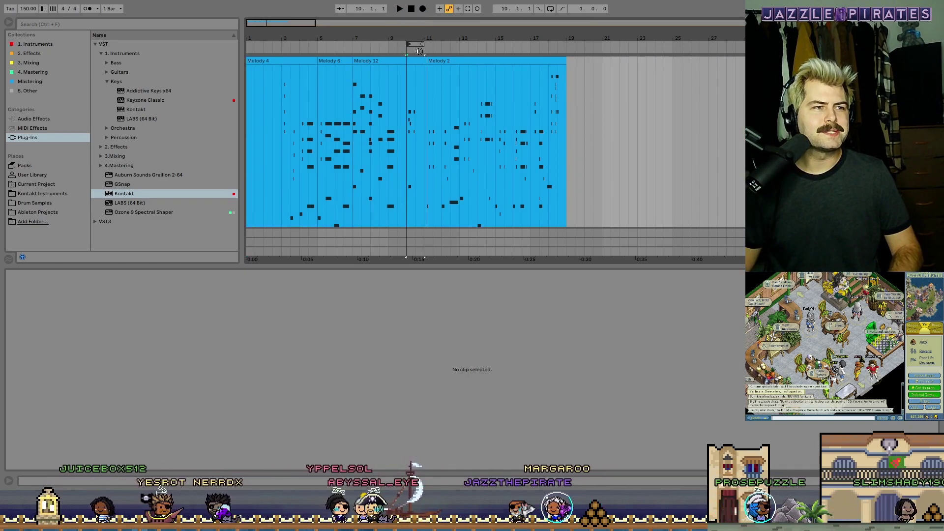
drag(305, 28, 276, 25)
drag(402, 61, 432, 49)
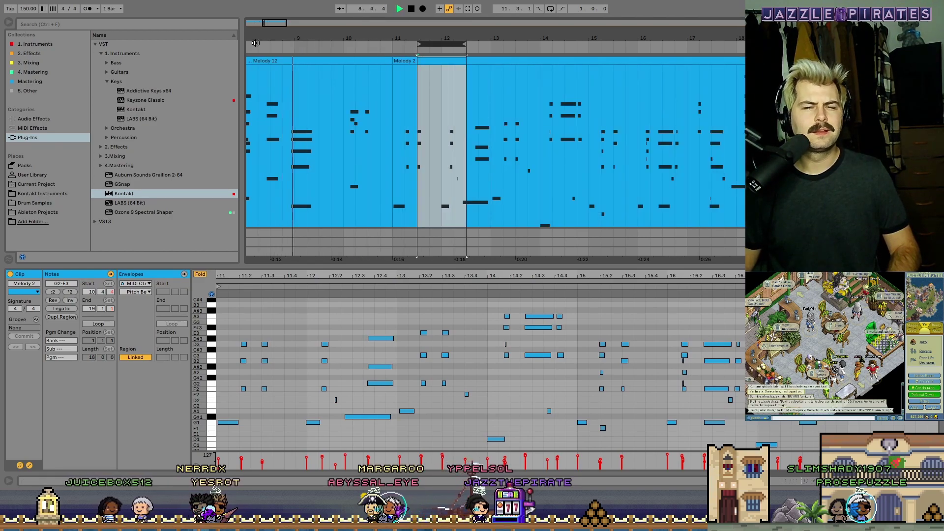
drag(436, 49, 378, 46)
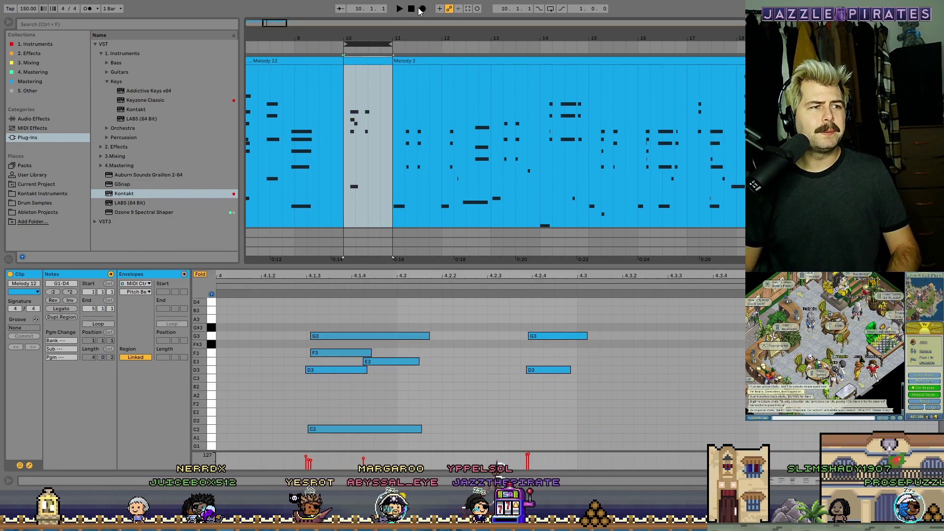
Record a new take over bar 10 and extend the following clip's start back to bar 11
click(412, 9)
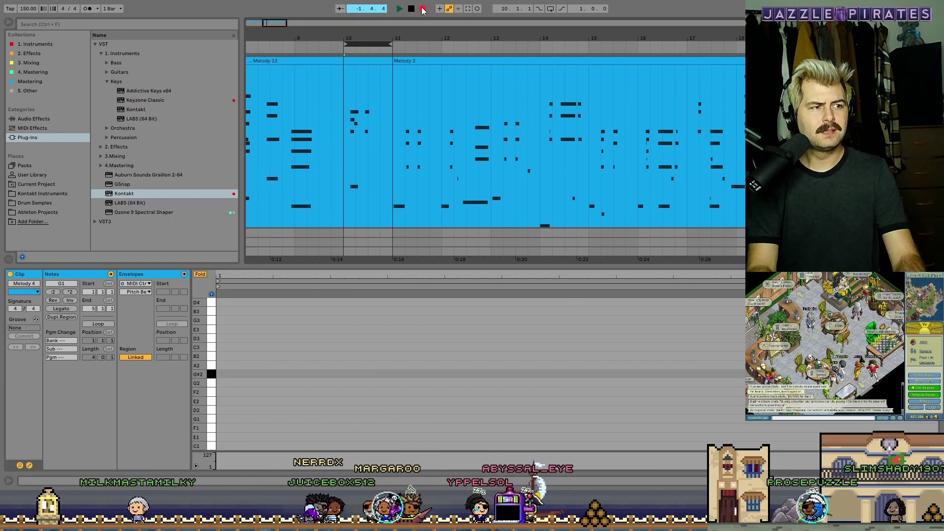
click(411, 9)
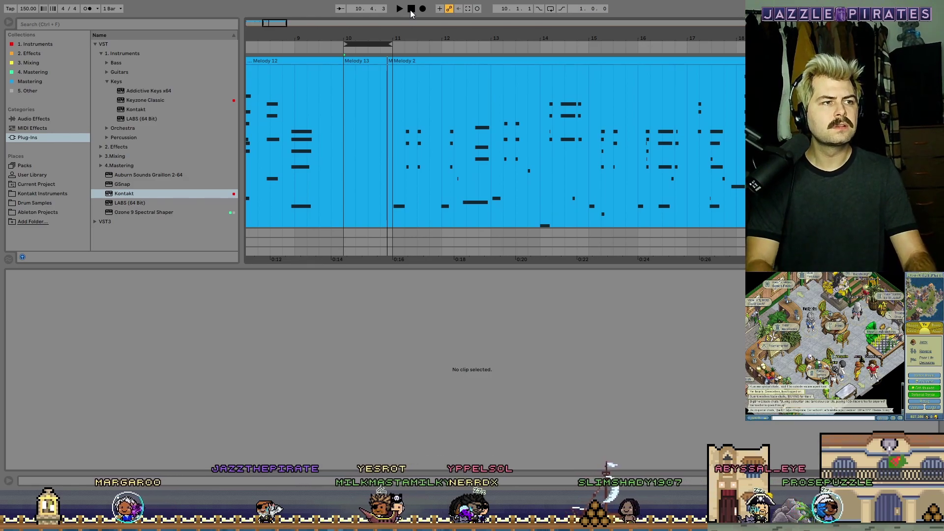
click(421, 9)
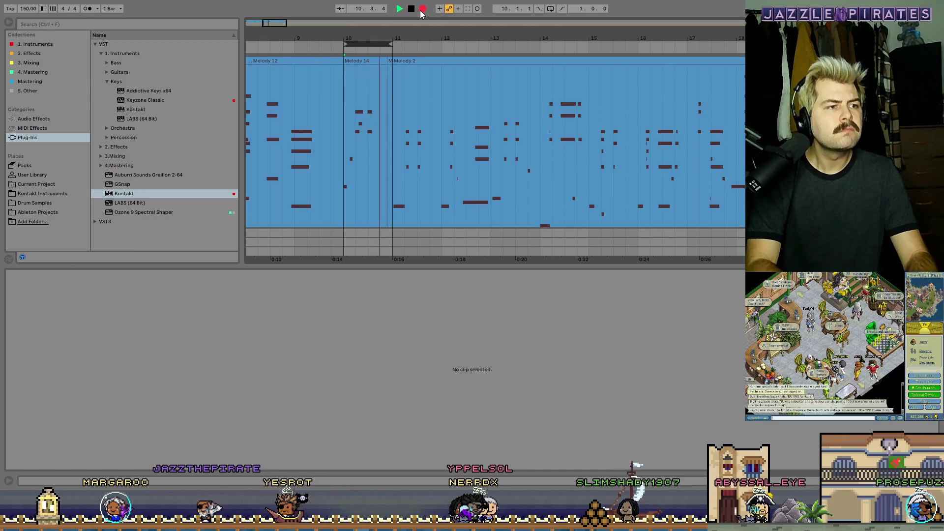
click(421, 9)
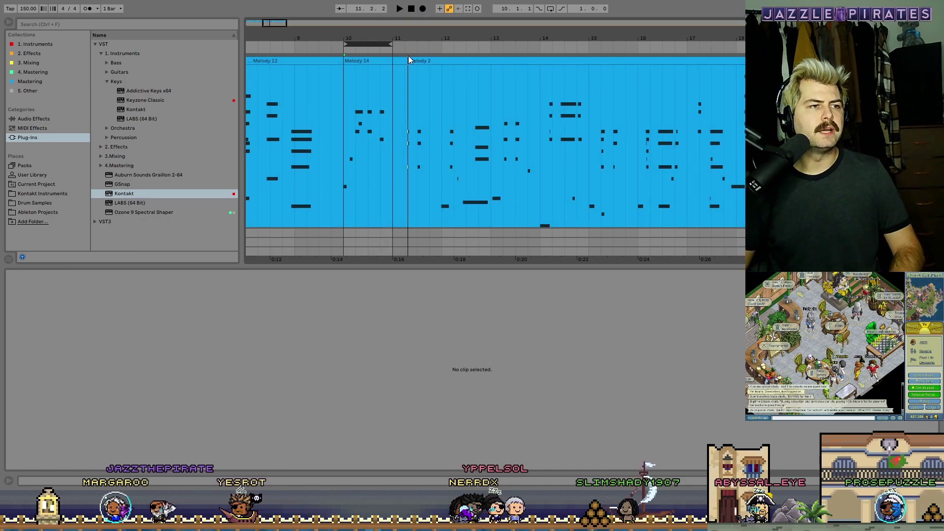
drag(410, 59, 393, 58)
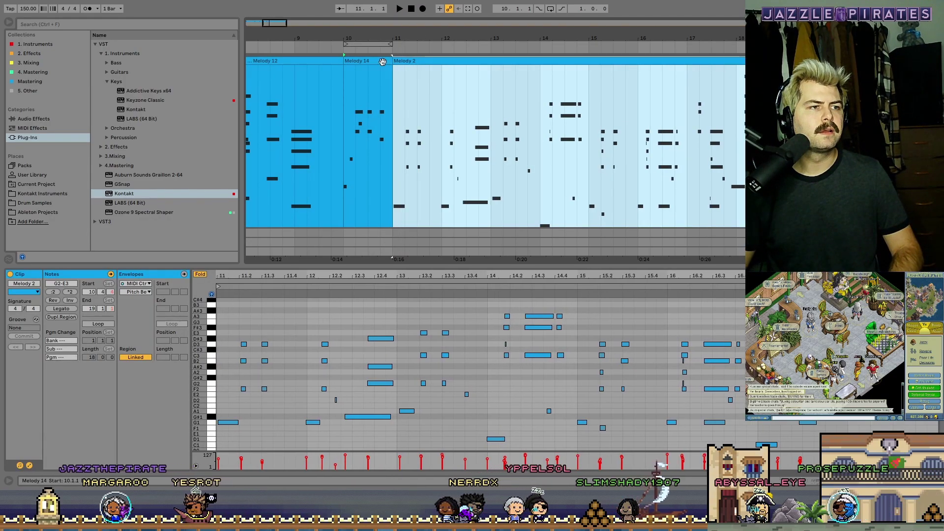
In the new bar 10 clip, nudge the note groups around beats 2, 3 and 4 into line with the beats and replay
click(382, 60)
drag(647, 348, 592, 308)
drag(831, 351, 776, 304)
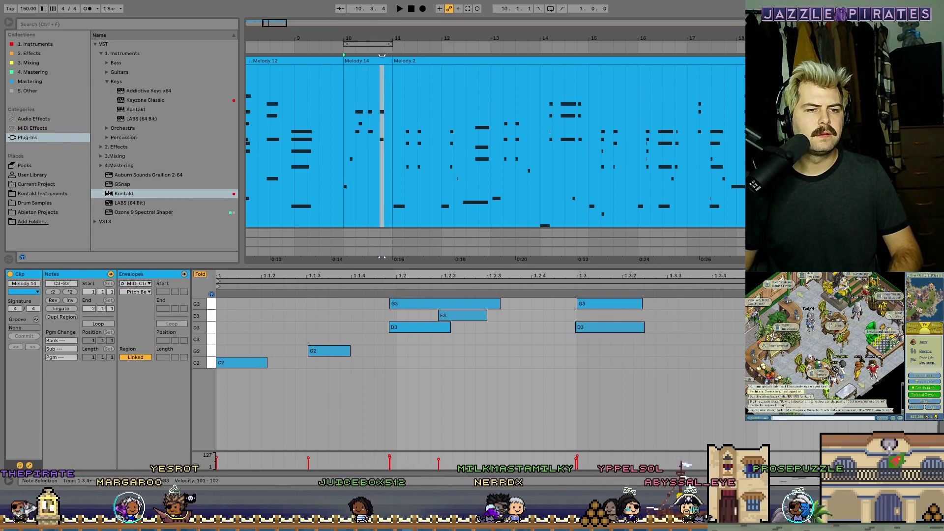
click(803, 344)
drag(462, 372, 401, 307)
click(441, 374)
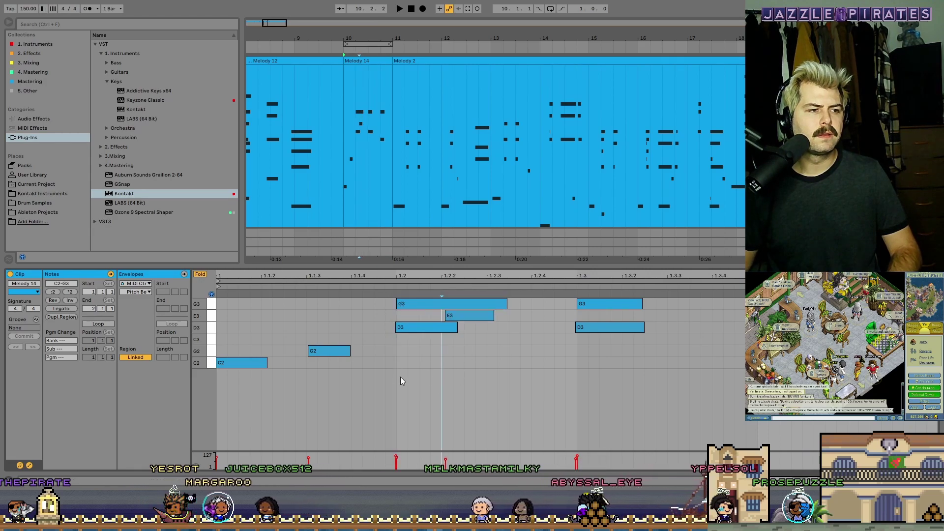
click(398, 9)
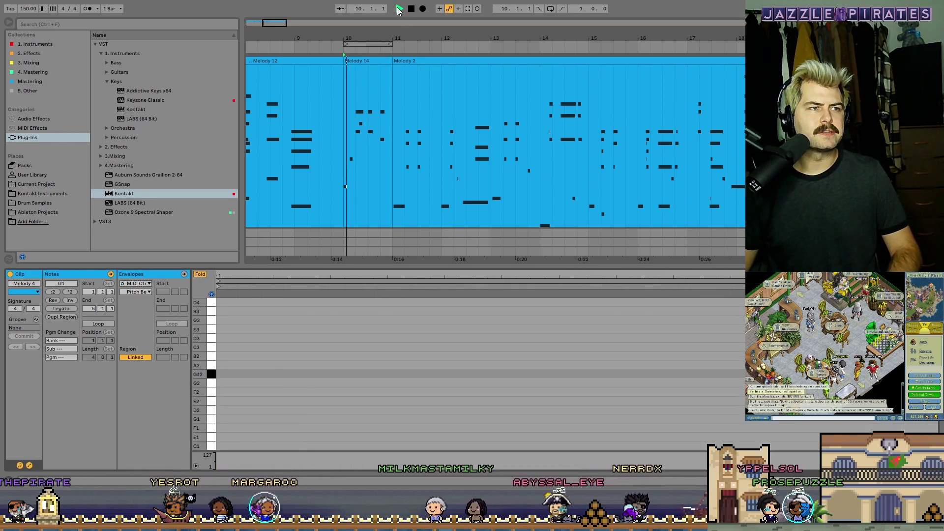
key(space)
click(359, 44)
key(space)
Play the arrangement from the start, viewing both melody tracks' clips and checking the track levels in the mixer
double_click(411, 8)
drag(334, 37, 332, 2)
key(space)
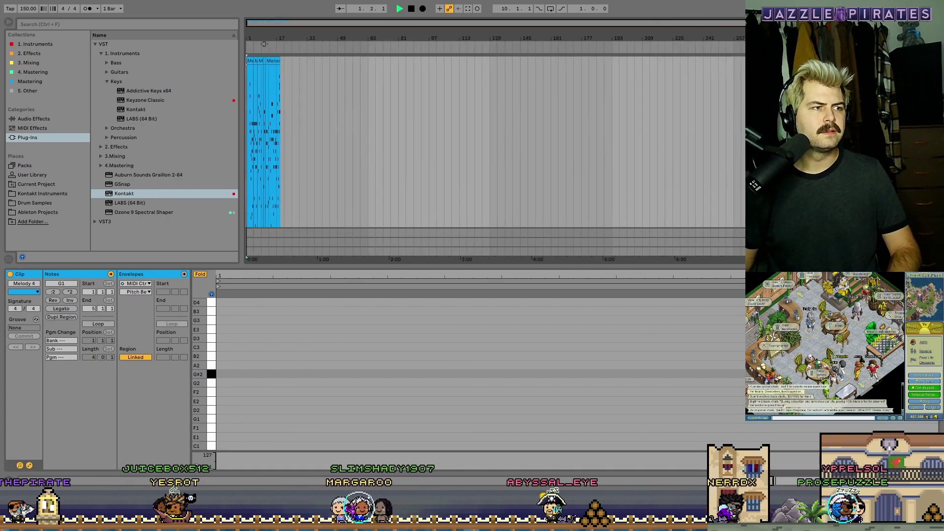
drag(252, 38, 252, 59)
scroll(252, 119, up, 1)
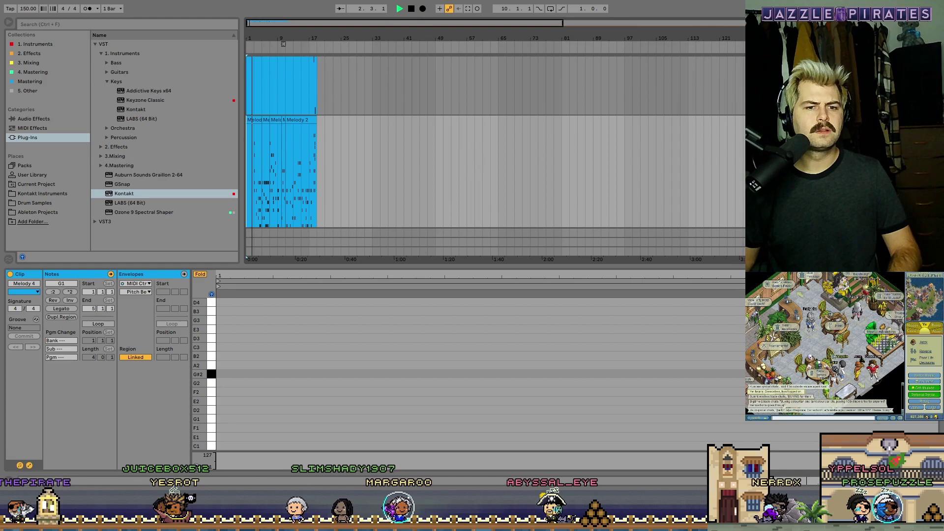
key(ctrl+alt+l)
scroll(525, 85, up, 2)
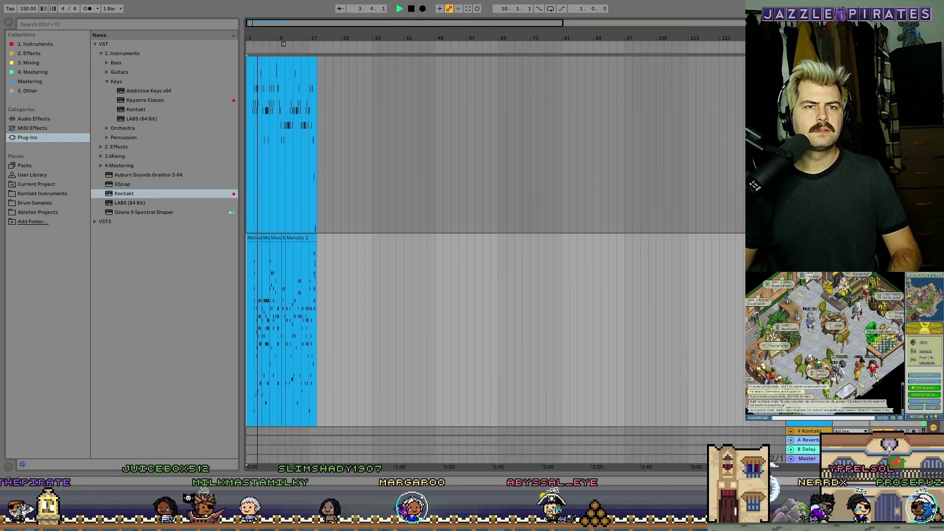
key(Tab)
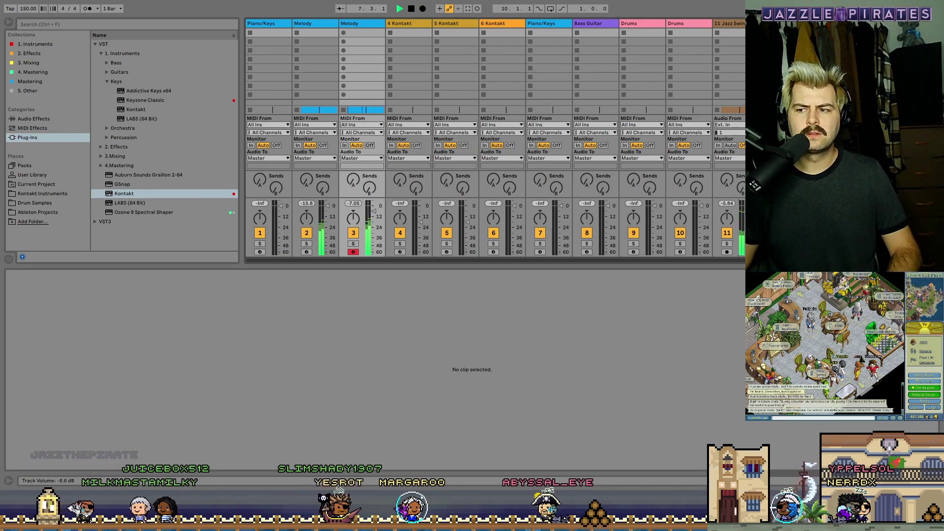
key(Tab)
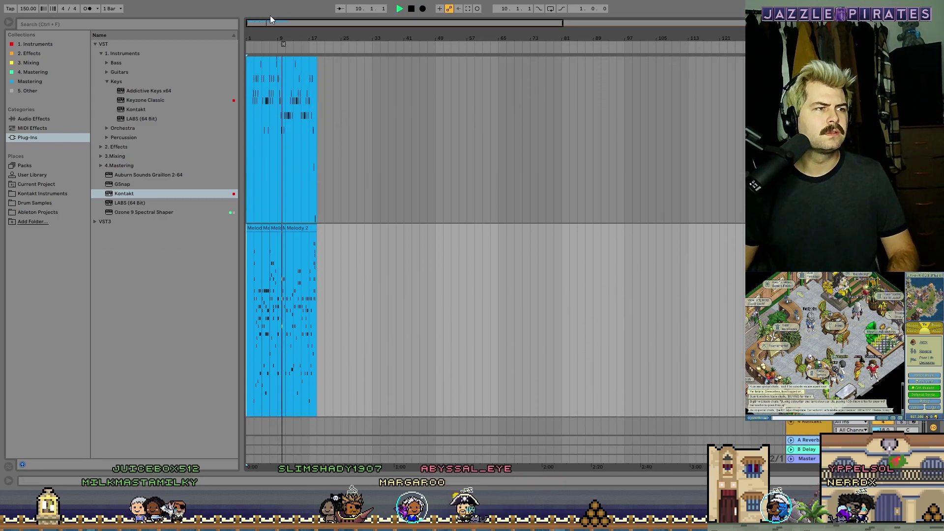
drag(271, 23, 271, 74)
key(space)
In the bar 10 clip, move the E3 after beat 2 slightly earlier and the G2 before beat 2 slightly later, and replay
drag(343, 38, 688, 89)
drag(409, 88, 441, 147)
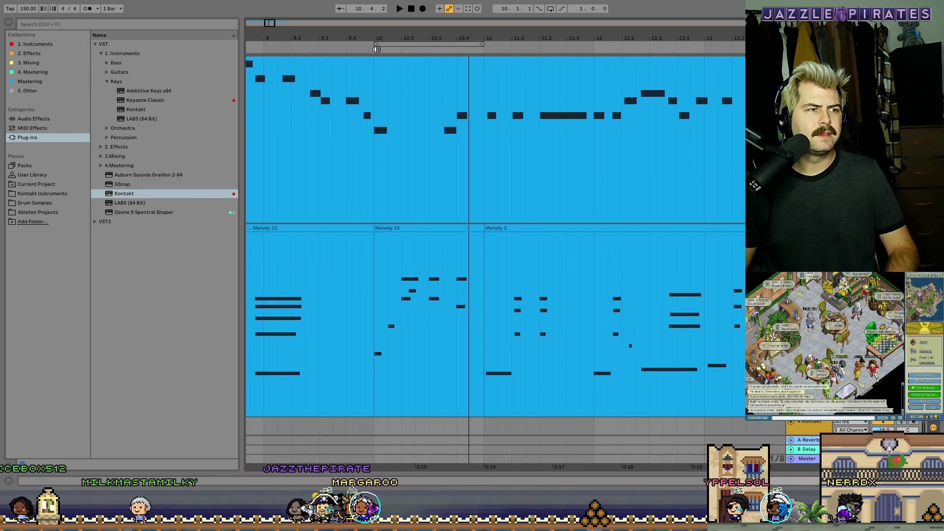
click(399, 224)
double_click(400, 224)
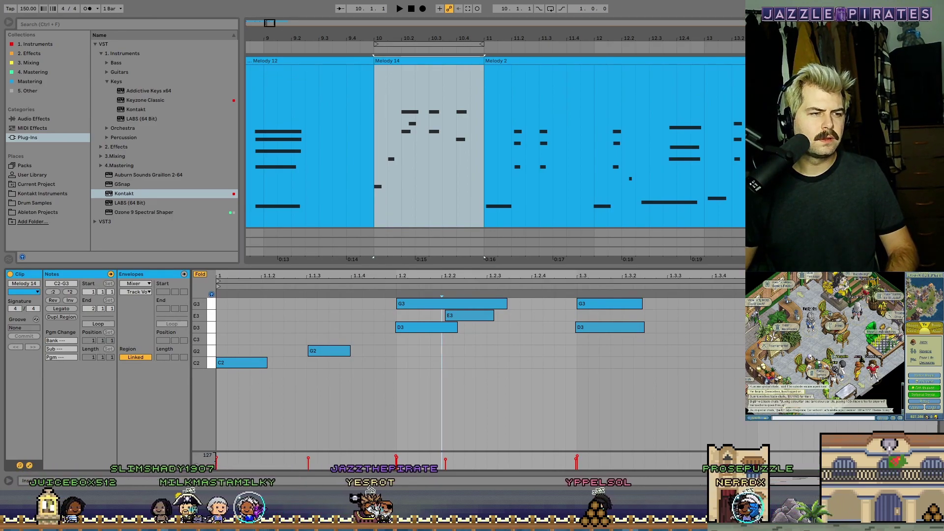
drag(457, 316, 434, 317)
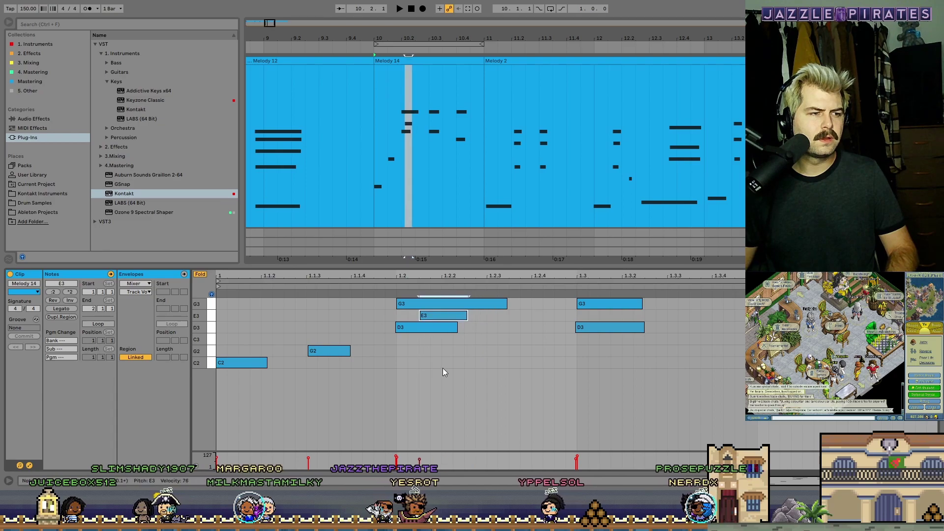
drag(324, 354, 350, 353)
key(space)
key(space)
Shorten the two-note chords on beats 3 and 4 of the bar 10 clip, keeping their starts near the beats
drag(749, 374, 826, 300)
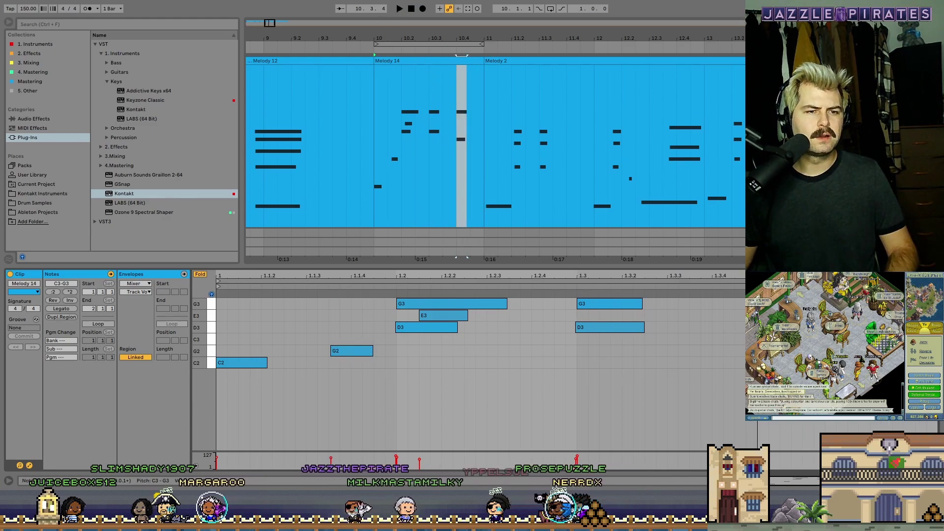
drag(596, 358, 597, 305)
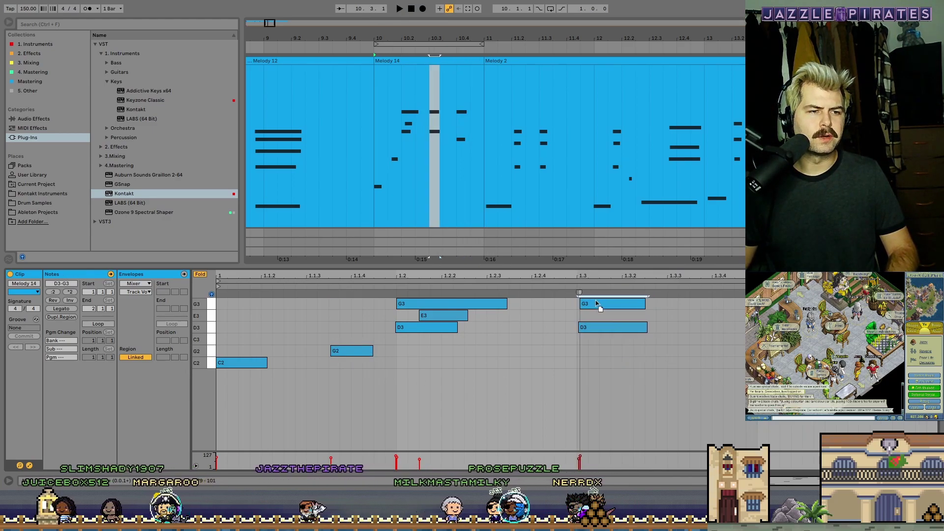
drag(656, 339, 599, 306)
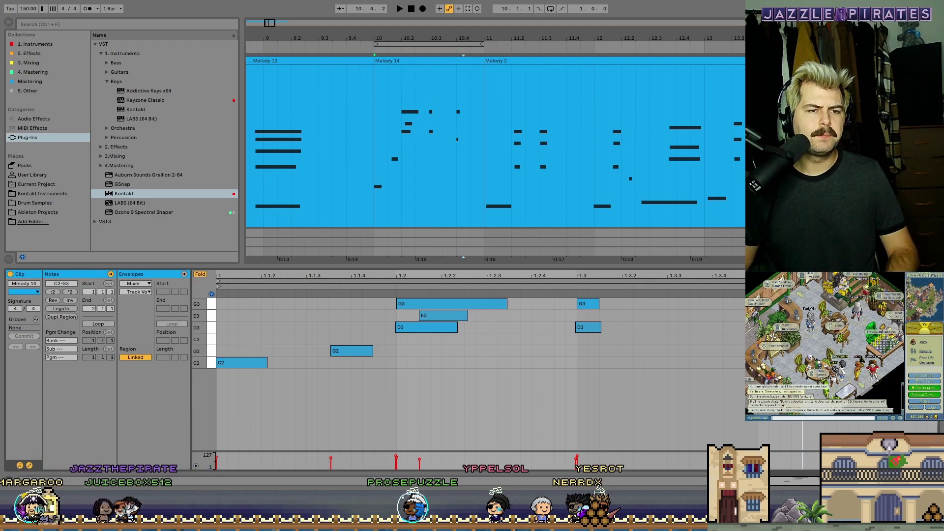
Display the bar 10 clip's envelope for MIDI controller 64 (hold pedal)
click(184, 274)
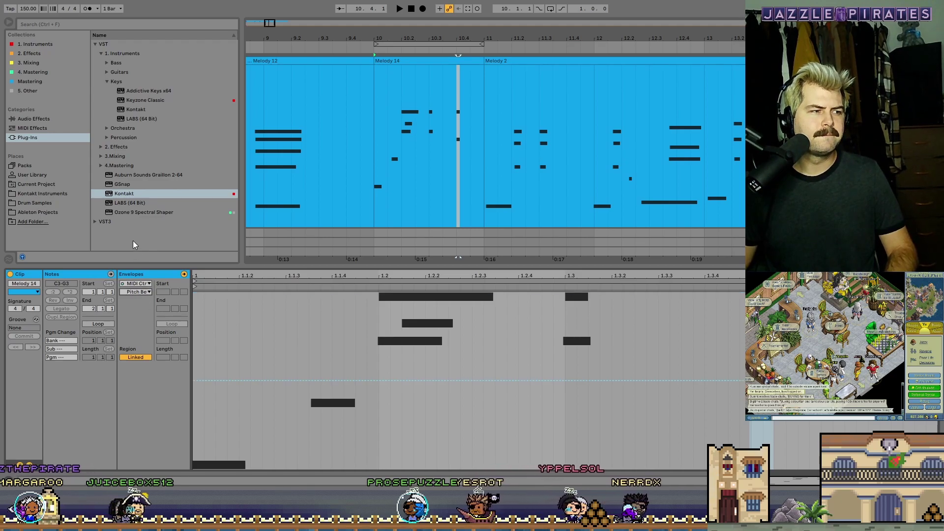
click(140, 212)
click(456, 139)
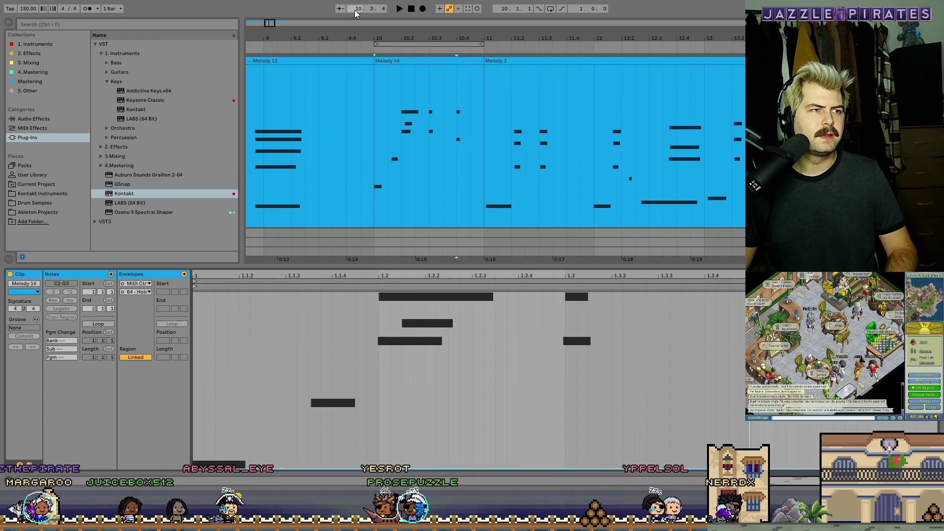
Play the arrangement from about bar 7 into the edited bar 10 with more of the tracks in view
drag(267, 24, 266, 10)
click(337, 47)
key(ctrl+alt+l)
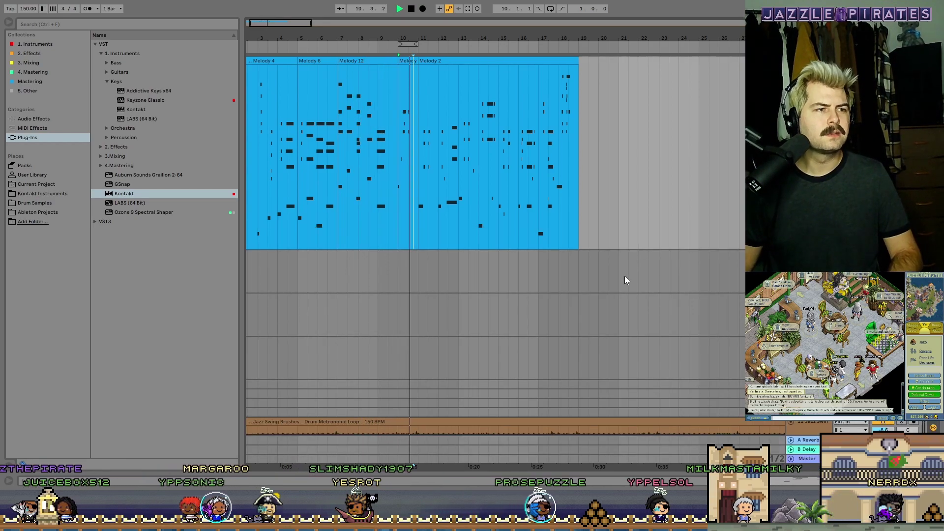
Play the arrangement from the edited bar 10 into bar 13 with the Melody 3 track in view
scroll(600, 248, up, 4)
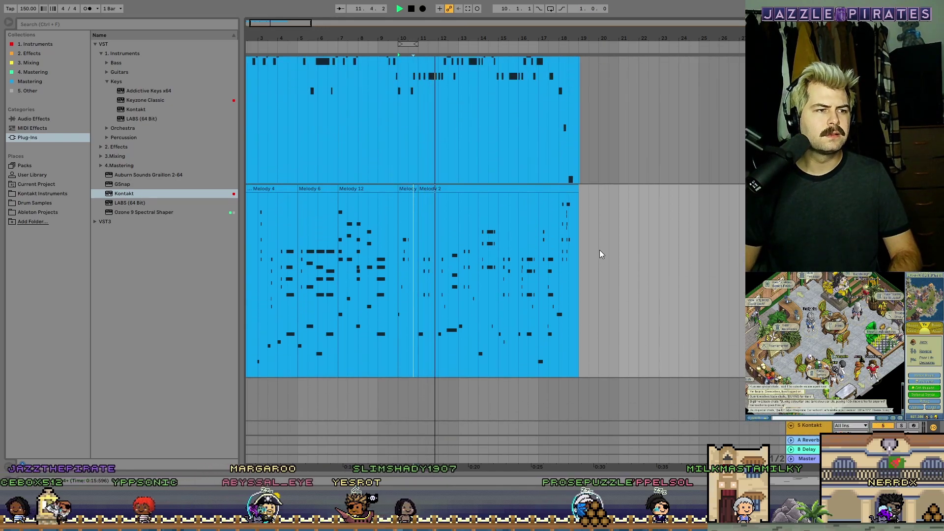
key(space)
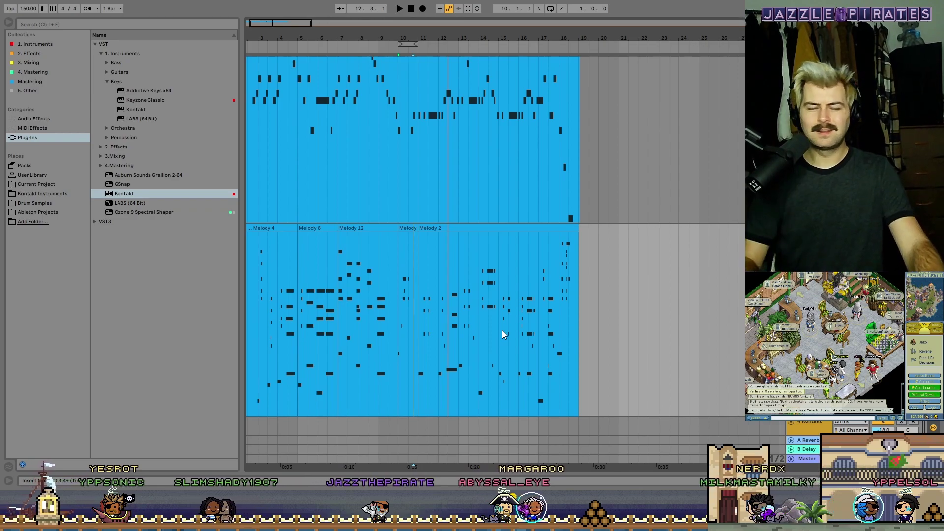
click(369, 52)
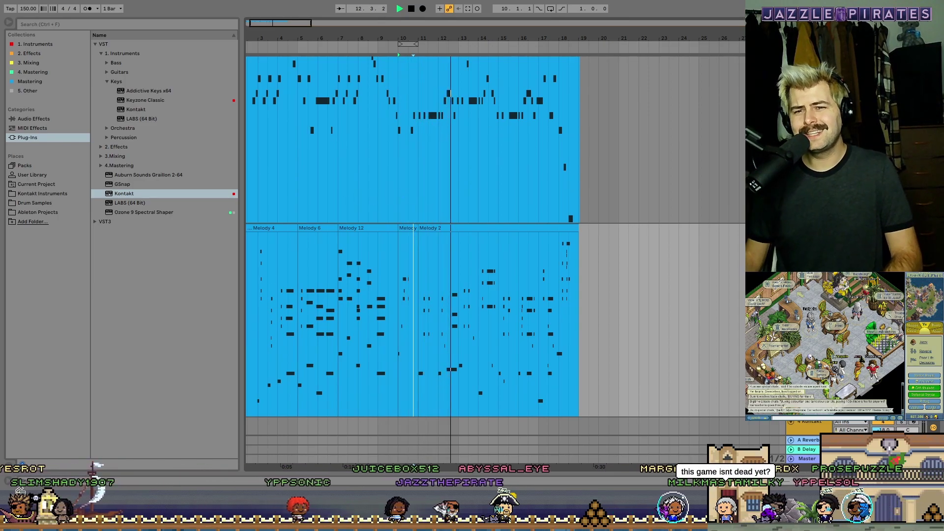
click(411, 9)
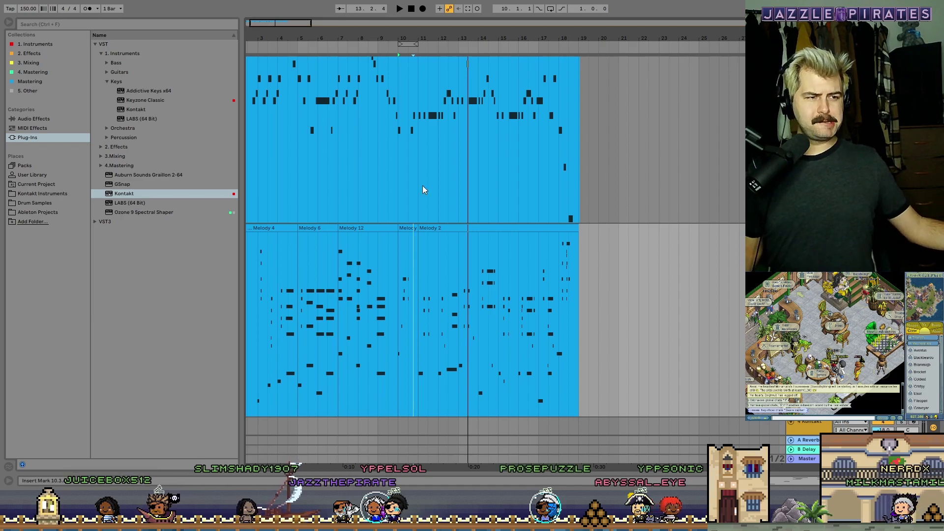
Play the arrangement from about bar 9 to the end of the melody in bar 18, viewing both melody tracks closer
click(379, 48)
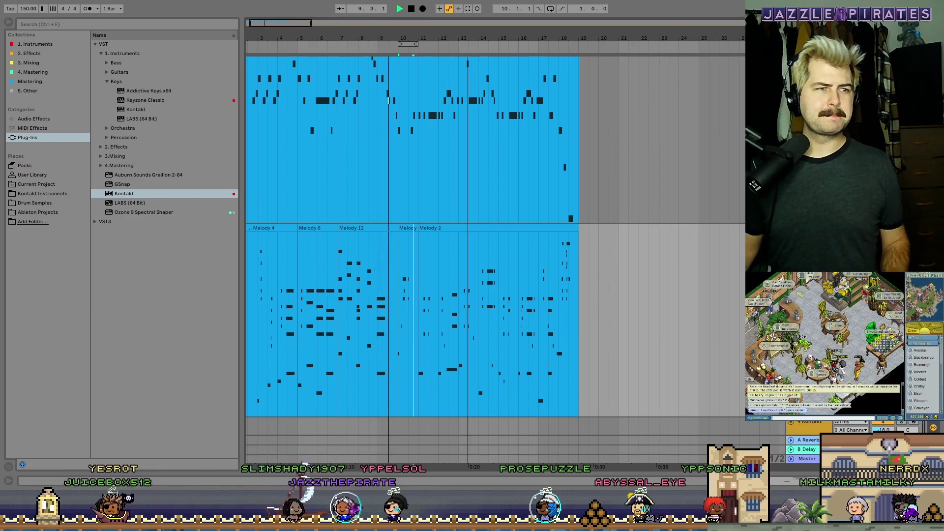
drag(418, 38, 418, 59)
scroll(377, 131, up, 3)
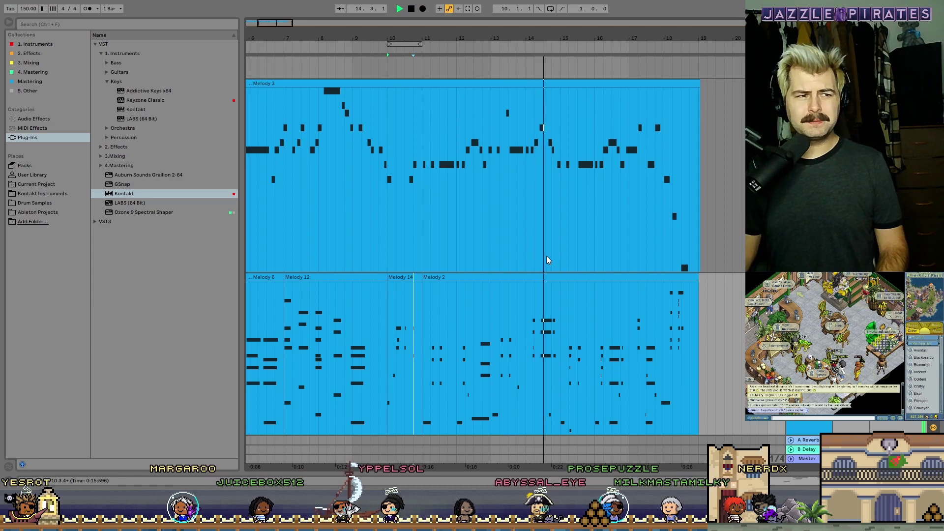
scroll(597, 234, down, 2)
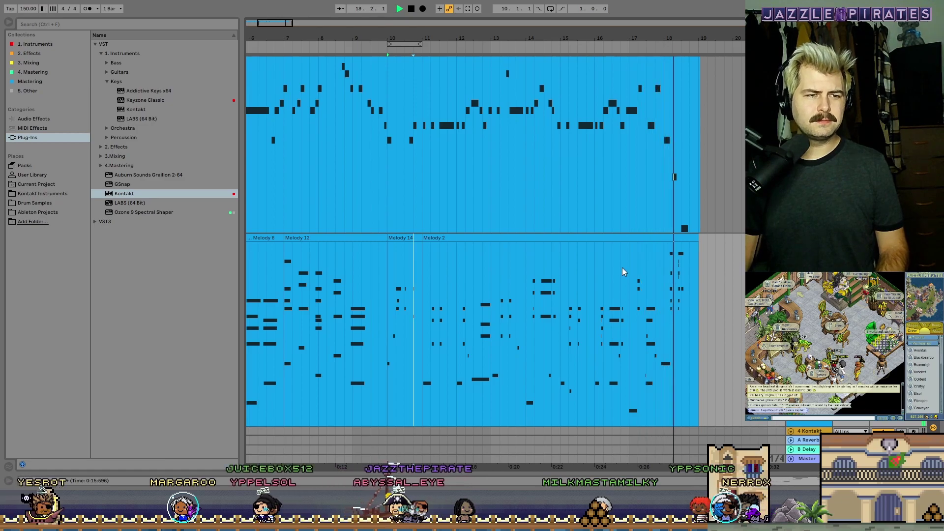
scroll(711, 262, up, 3)
key(space)
scroll(711, 280, down, 3)
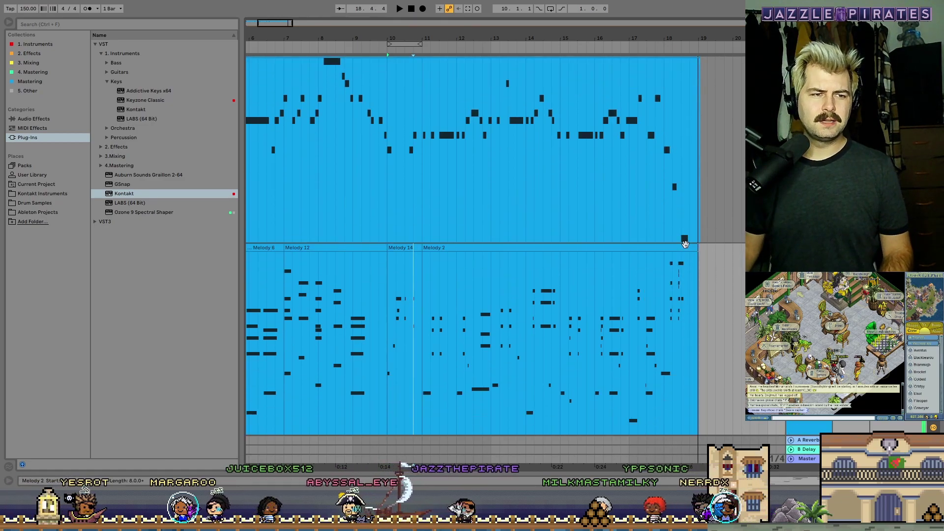
Open the Melody 2 clip's notes with the envelope hidden and delete most of the chord notes around bar 18
double_click(685, 243)
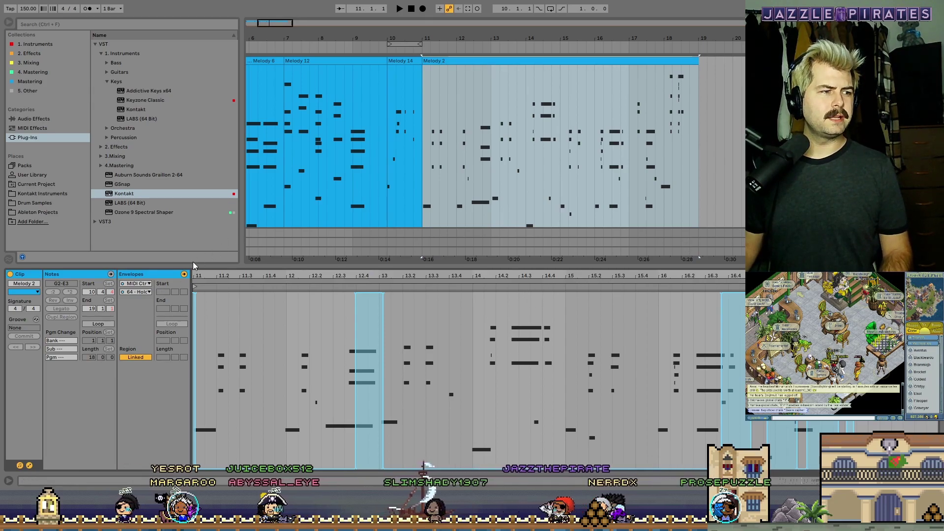
scroll(730, 83, up, 2)
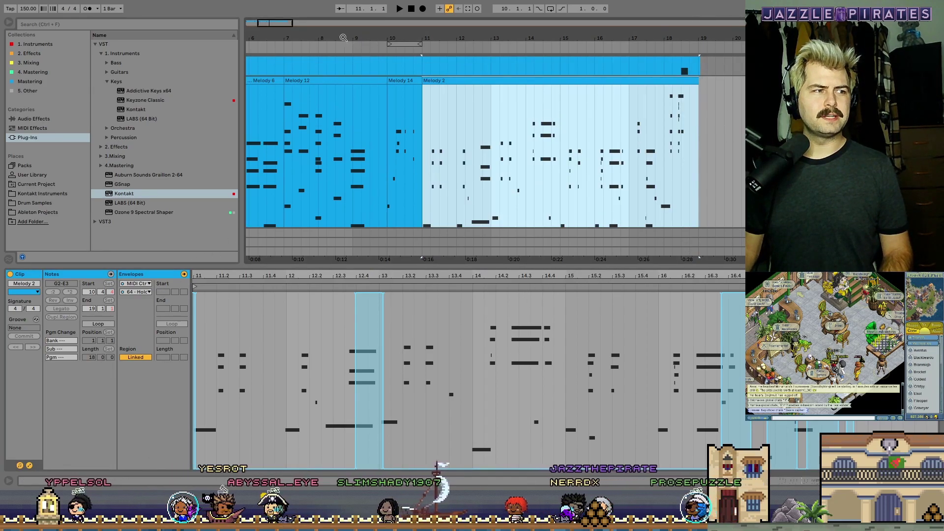
scroll(410, 237, down, 2)
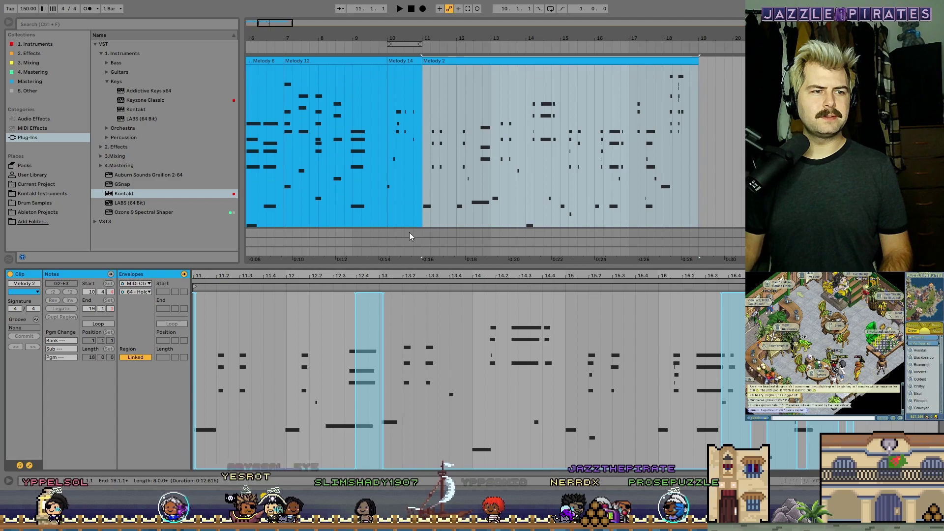
click(185, 274)
key(ctrl+z)
key(ctrl+z)
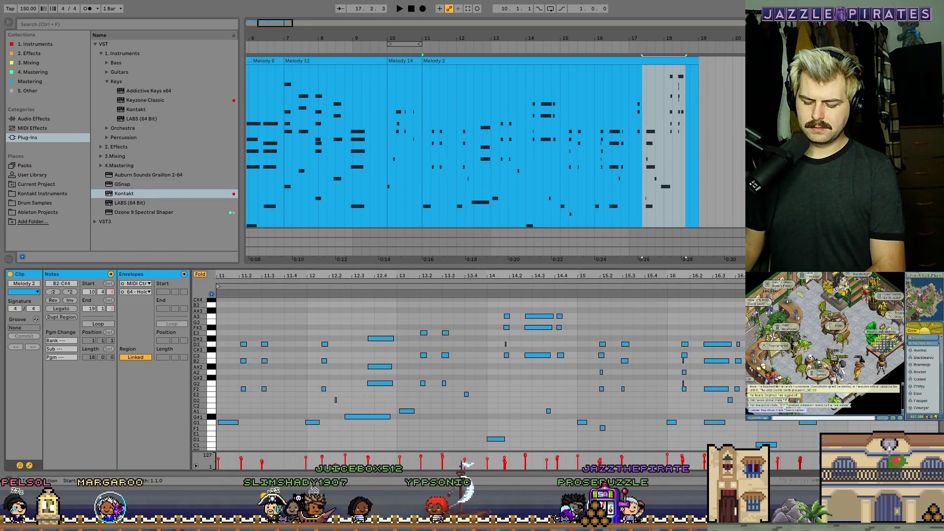
key(ctrl+z)
key(ctrl+z)
key(ctrl+z)
key(ctrl+z)
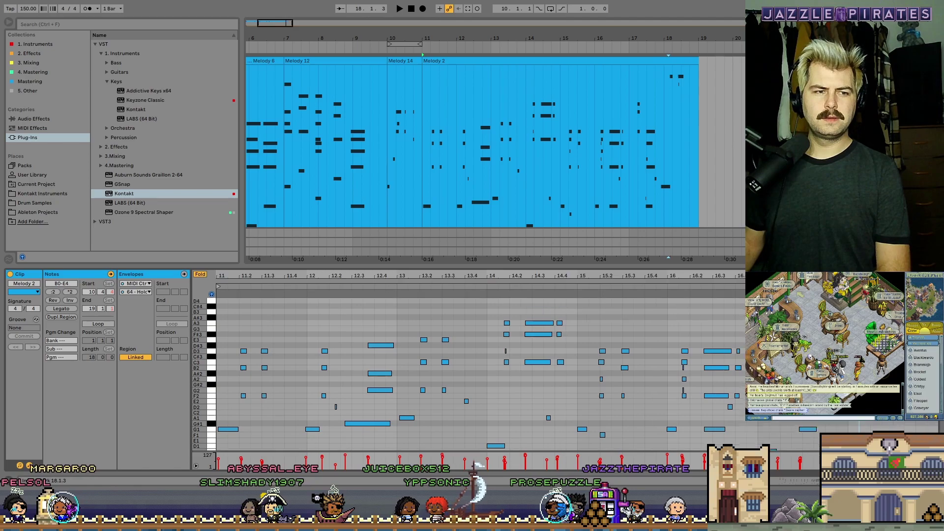
Start playback from the beginning and add an EQ Eight to the Jazz Swing Brushes drum loop track
click(412, 10)
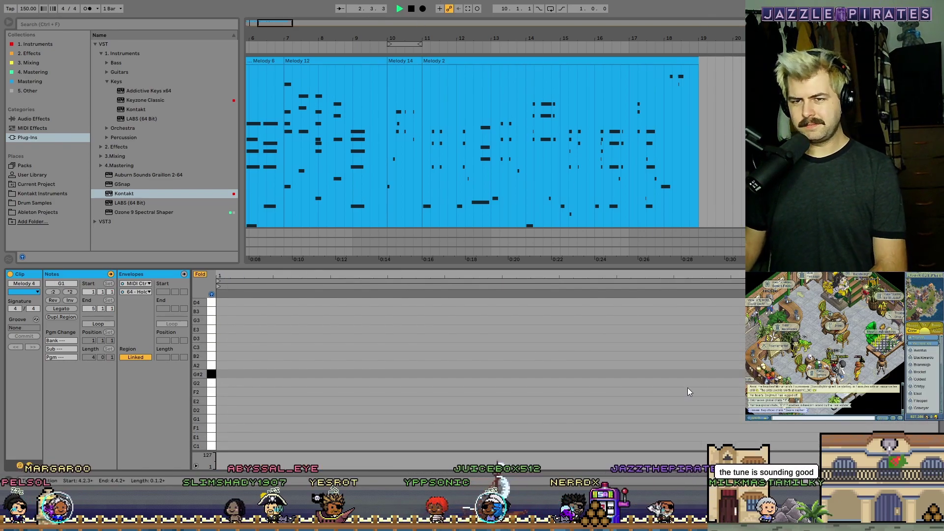
key(ctrl+alt+l)
scroll(692, 298, down, 2)
double_click(807, 373)
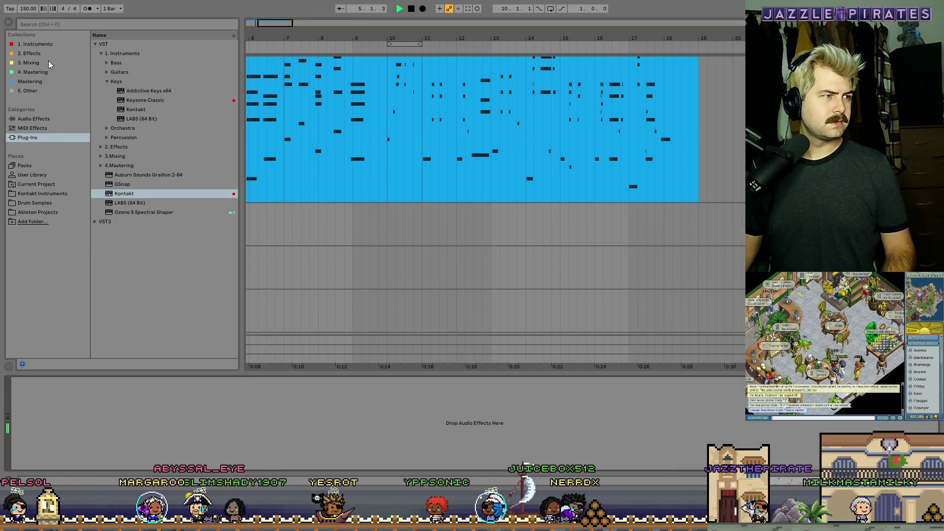
click(27, 53)
double_click(117, 62)
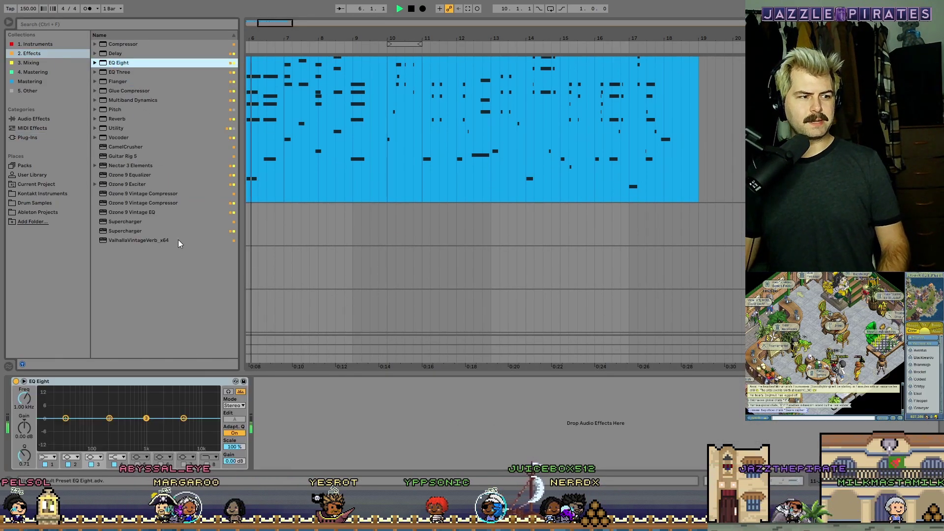
In the drum loop's EQ Eight, make band 1 a low cut and dip the 1.14 kHz band to -14.5 dB with a wide Q
click(65, 418)
click(48, 457)
click(43, 402)
drag(66, 428, 149, 448)
drag(24, 455, 24, 472)
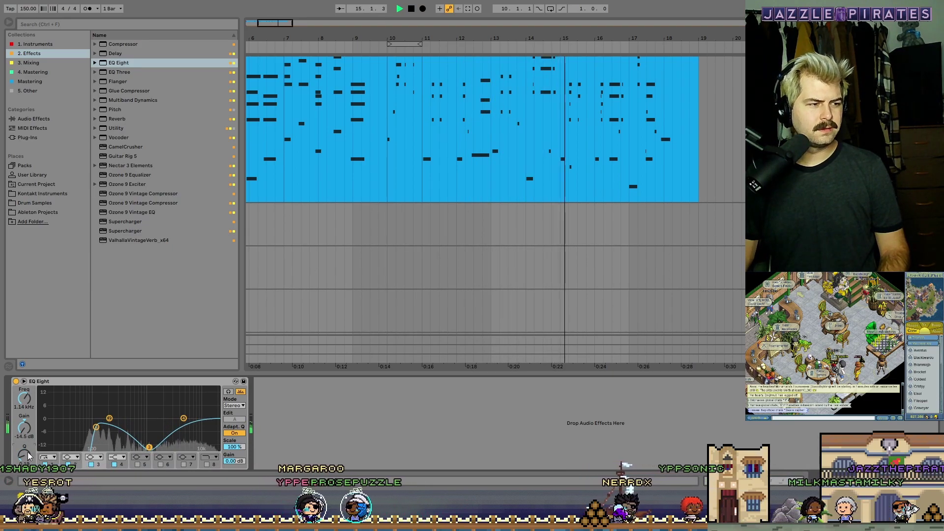
Listen to the equalised drum loop through to bar 18, stop playback and collapse the Melody 3 track
key(ctrl+alt+l)
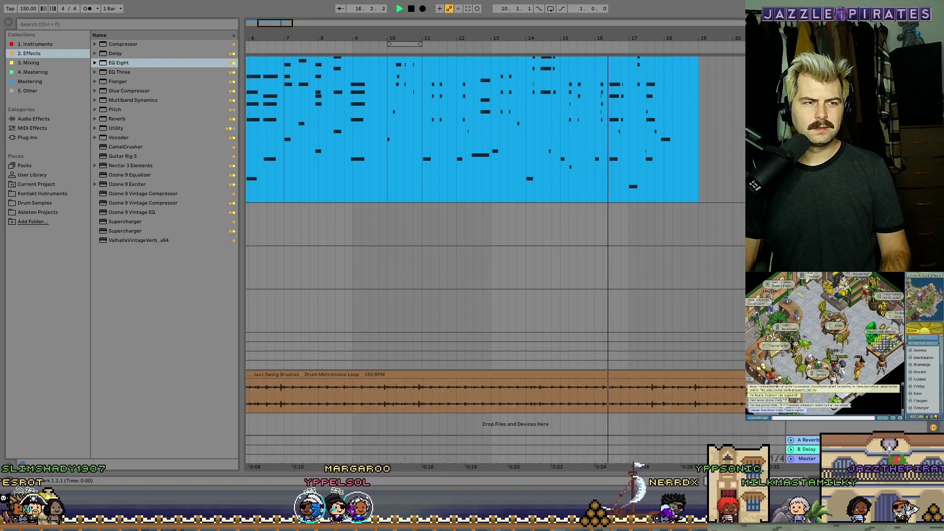
scroll(495, 245, up, 6)
scroll(495, 245, up, 1)
click(495, 69)
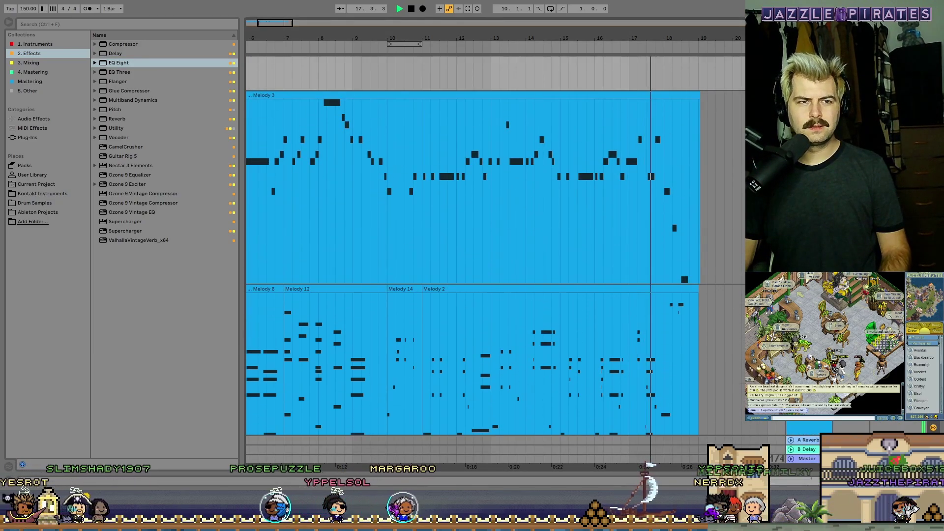
key(u)
key(u)
key(space)
click(791, 105)
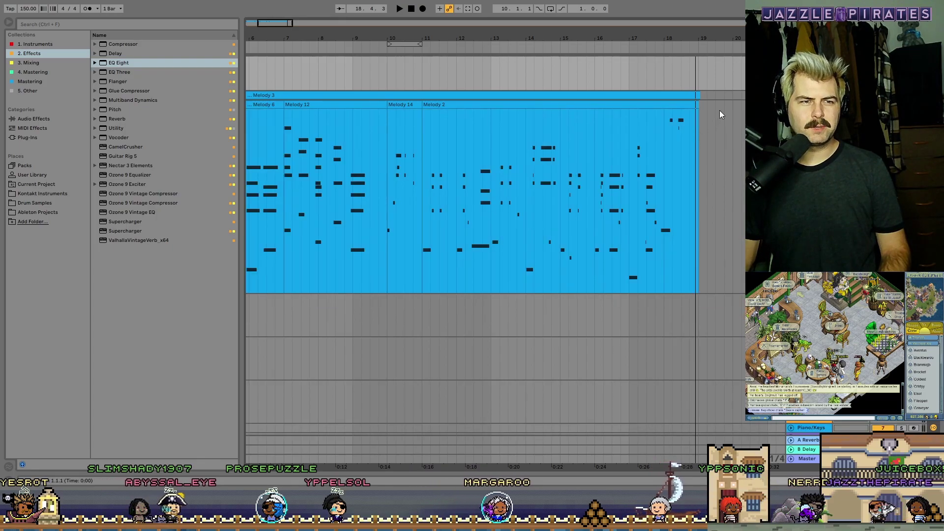
Delete the remaining high notes around bar 18 of the Melody 2 clip and close its note editor
double_click(679, 109)
key(ctrl+z)
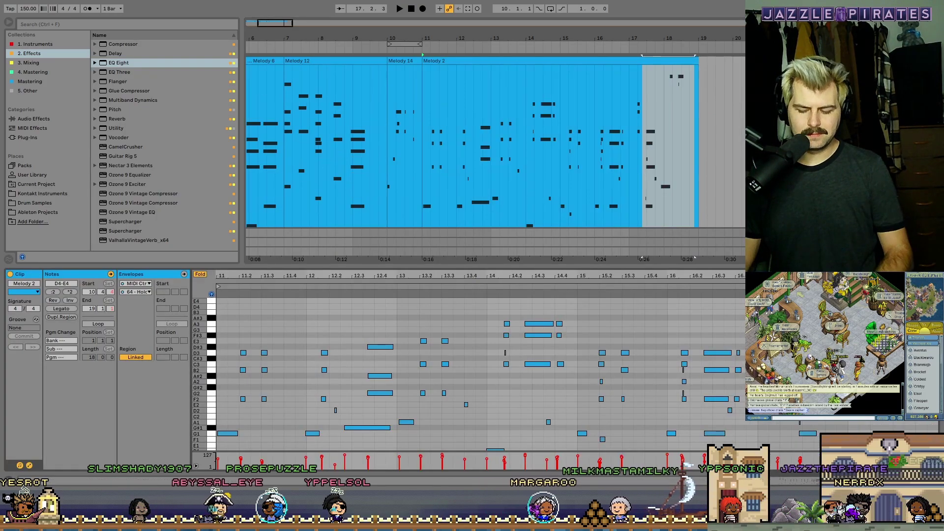
key(ctrl+z)
click(622, 43)
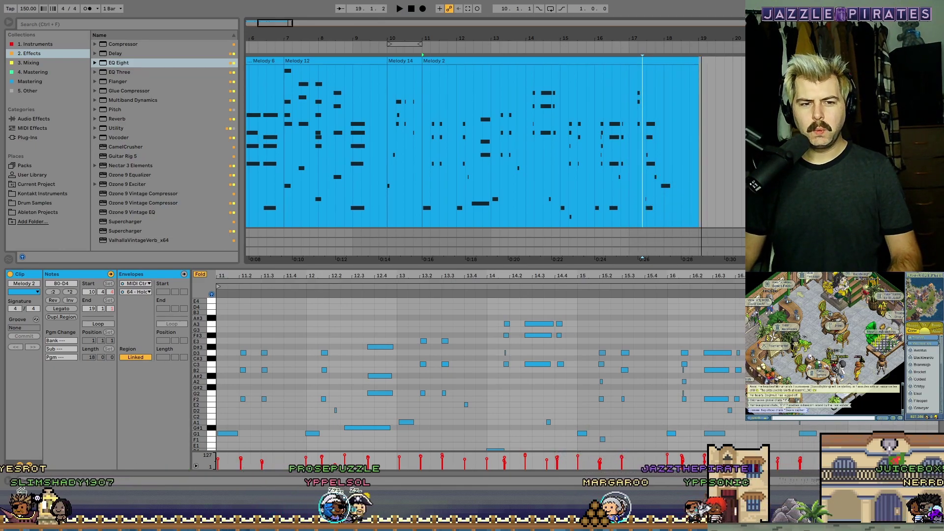
key(ctrl+alt+l)
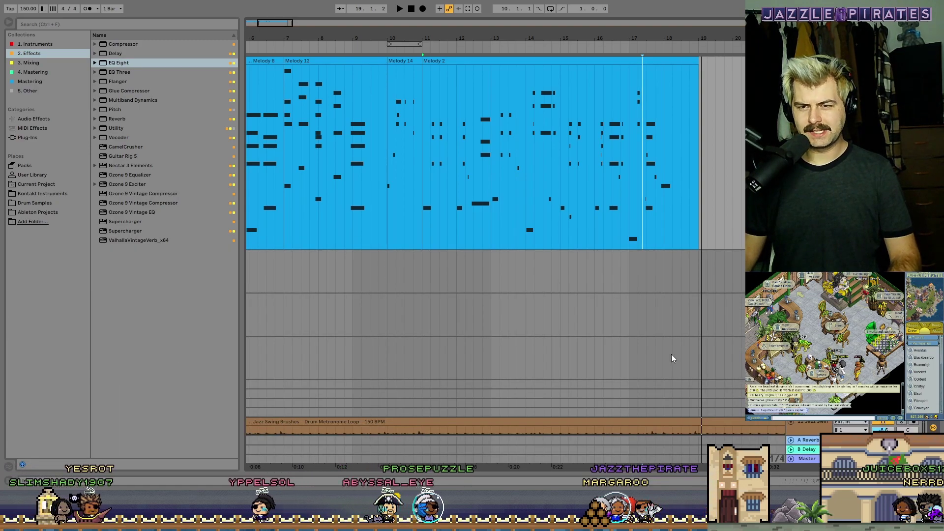
scroll(687, 300, up, 3)
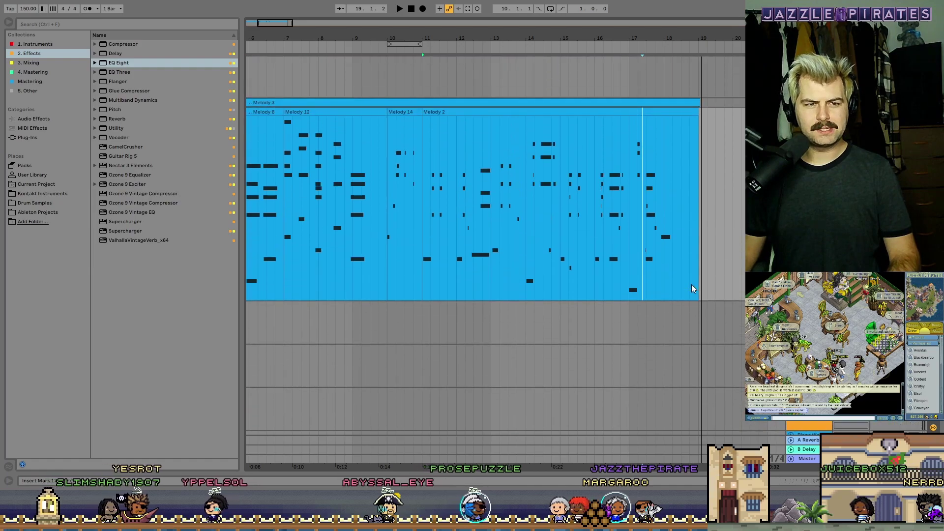
key(shift+Tab)
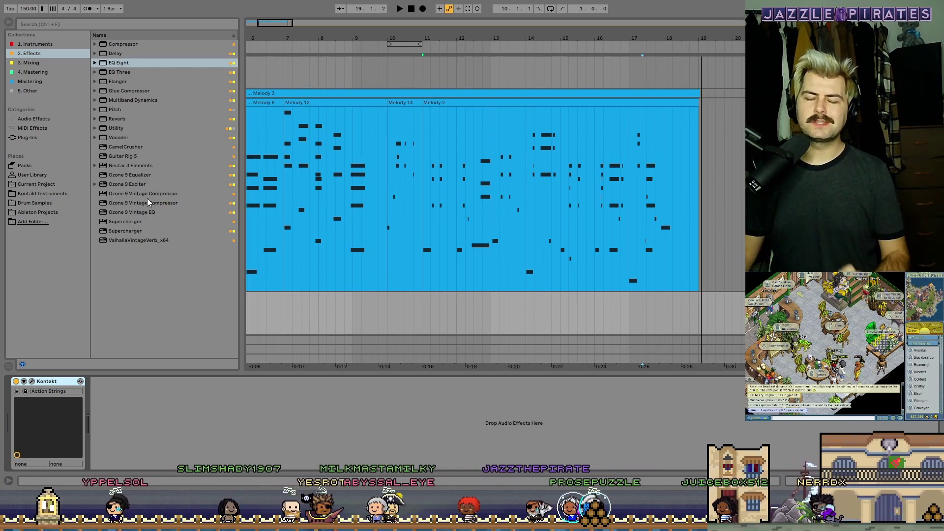
click(786, 102)
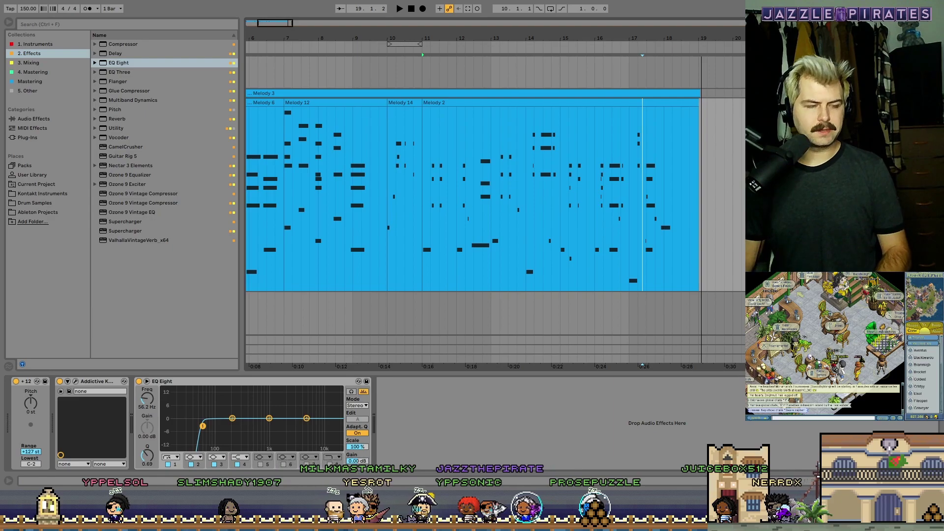
key(ctrl+d)
key(ctrl+z)
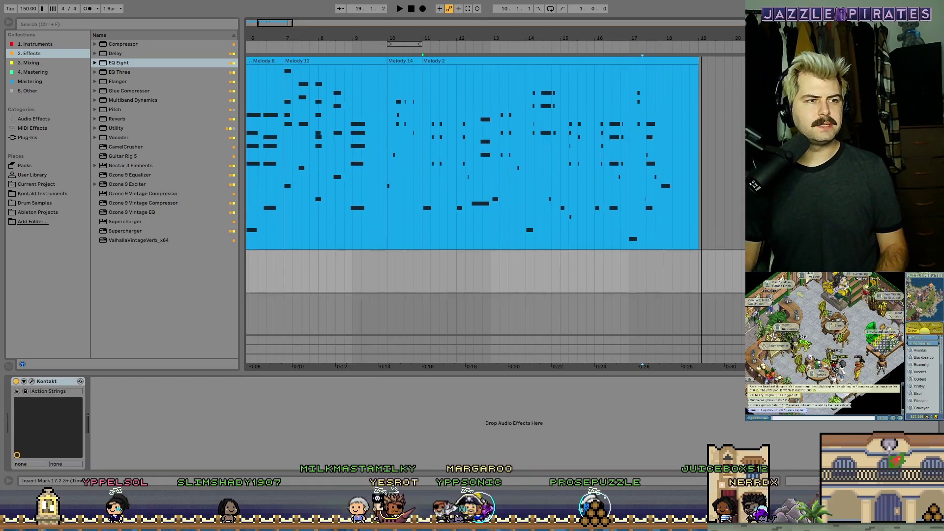
Collapse both melody tracks and duplicate the Melody 3 track
key(u)
scroll(495, 224, down, 2)
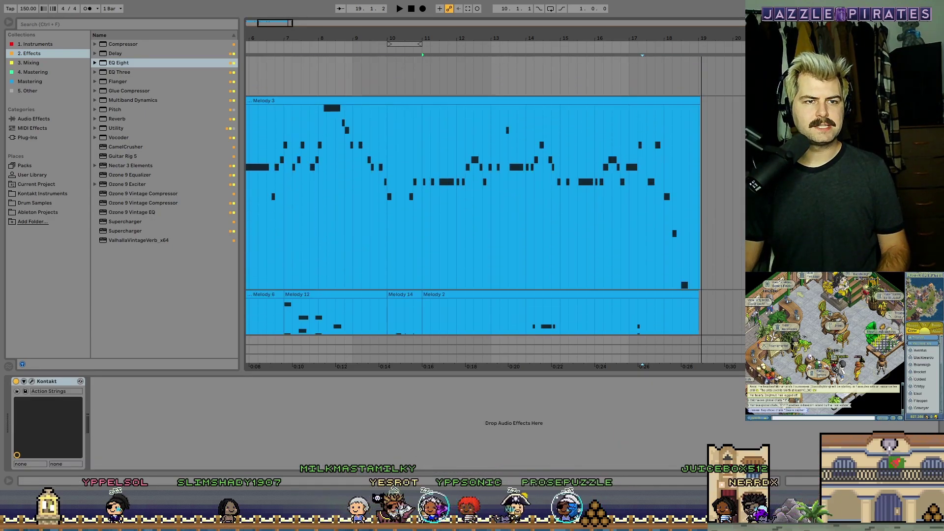
key(u)
key(Up)
key(Up)
key(u)
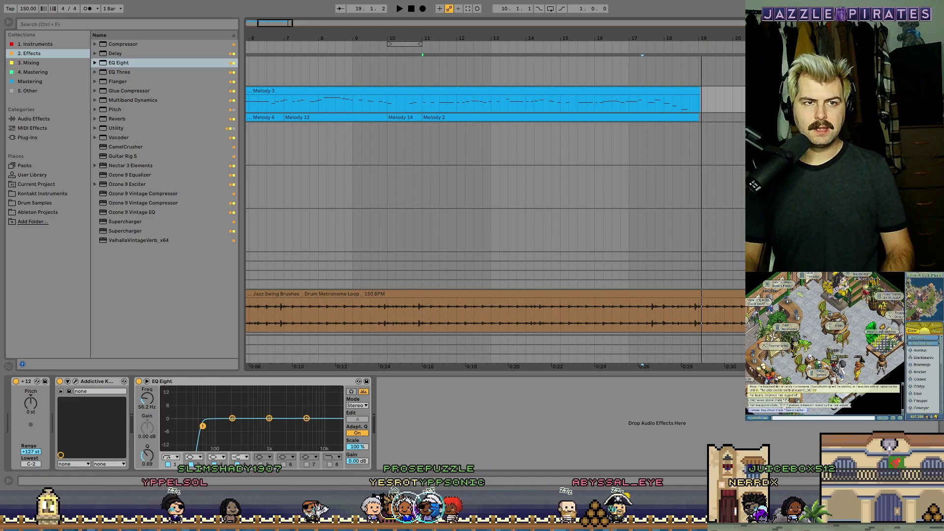
key(ctrl+d)
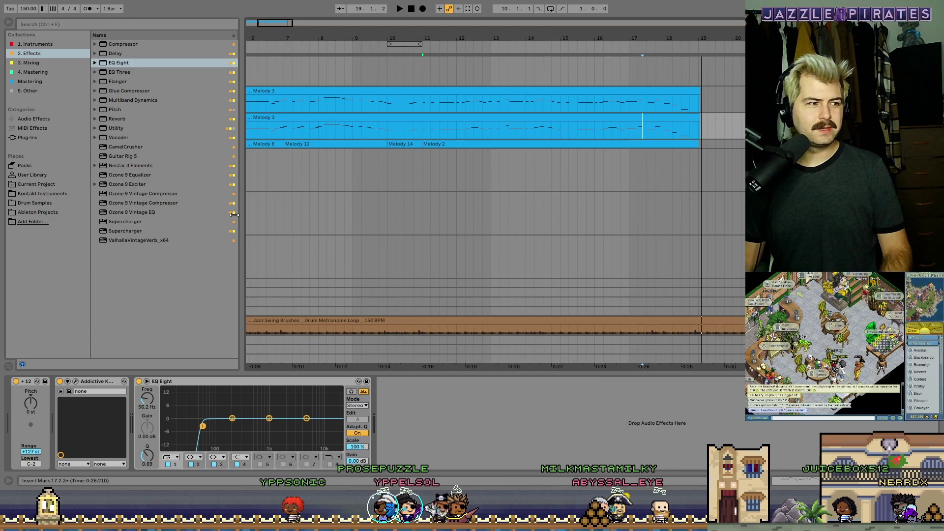
Replace the Addictive Keys instrument on the duplicated Melody 3 track with Kontakt
click(29, 45)
drag(113, 127, 71, 309)
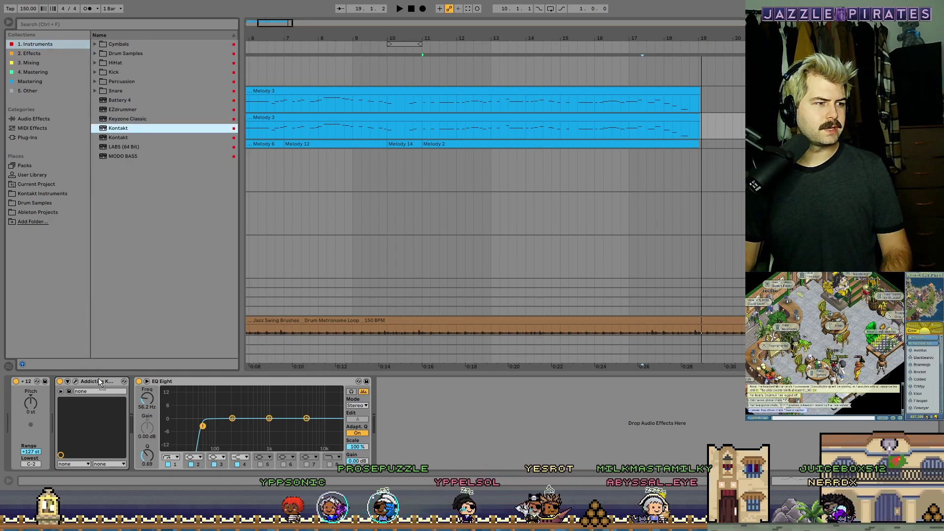
drag(98, 381, 98, 381)
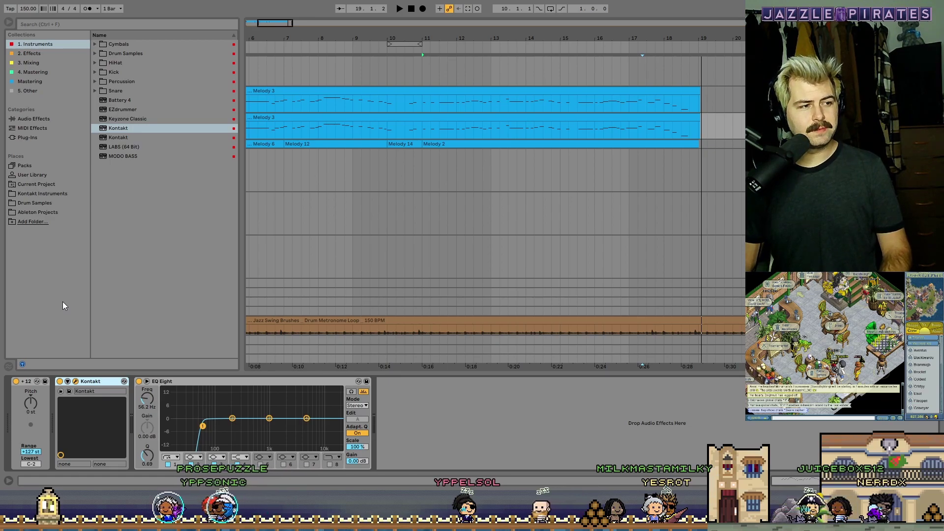
Play the arrangement to audition Kontakt string sounds on the duplicated Melody 3 track, with the bar 10 loop off
key(space)
click(412, 9)
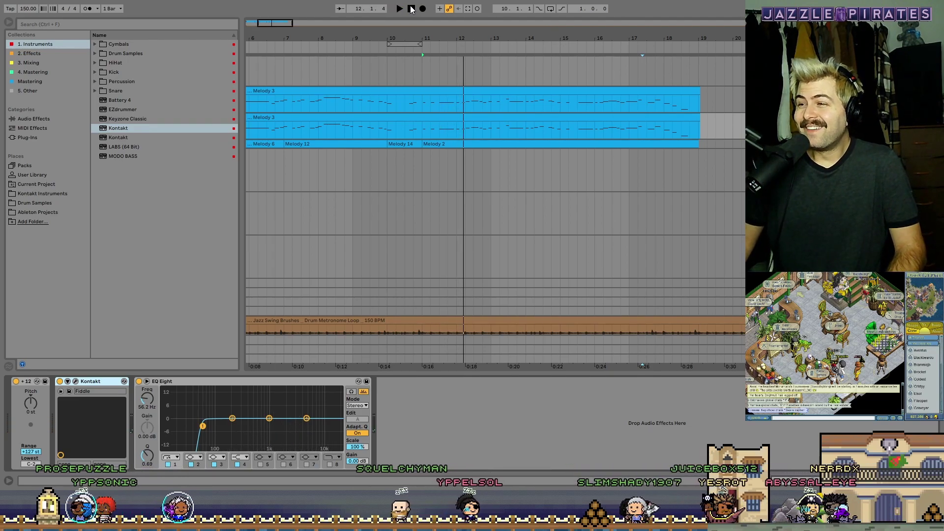
click(412, 9)
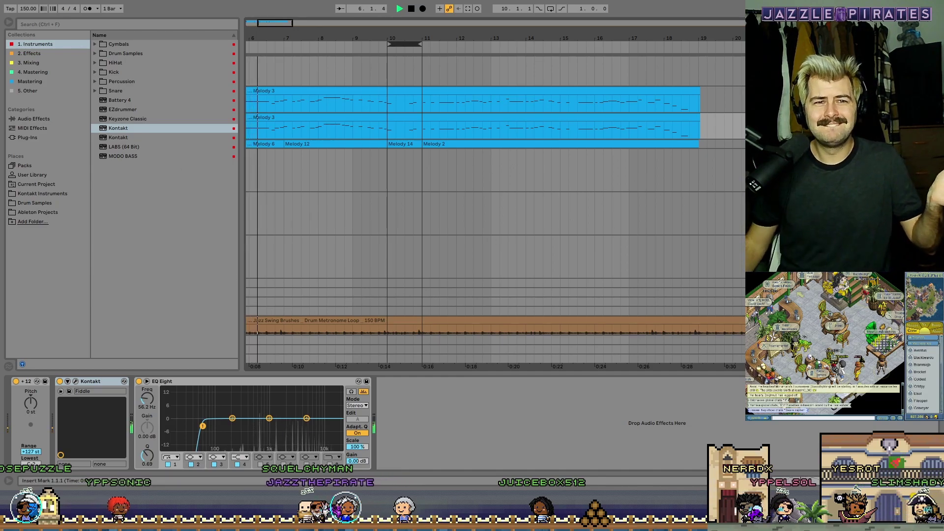
scroll(491, 197, up, 3)
key(ctrl+l)
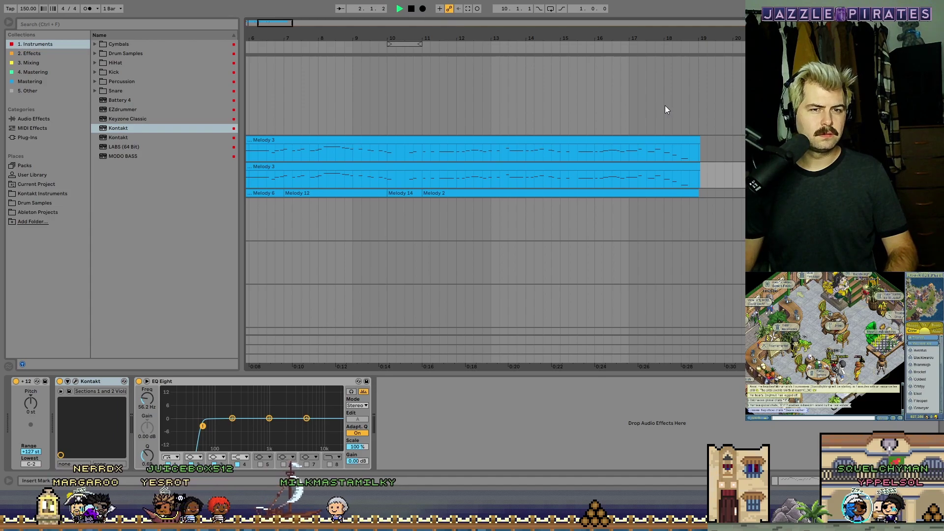
Play the arrangement several times to hear the violin layer with the melody and check the track levels
key(Tab)
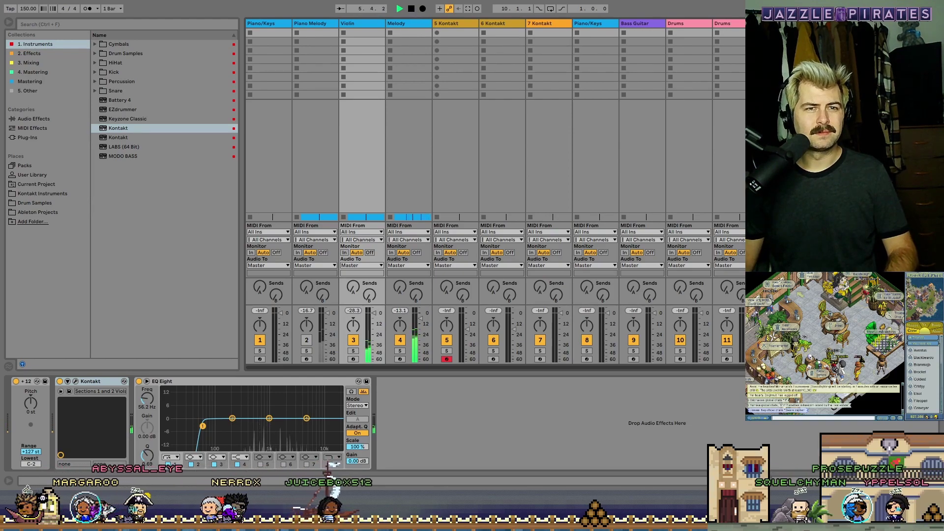
key(Tab)
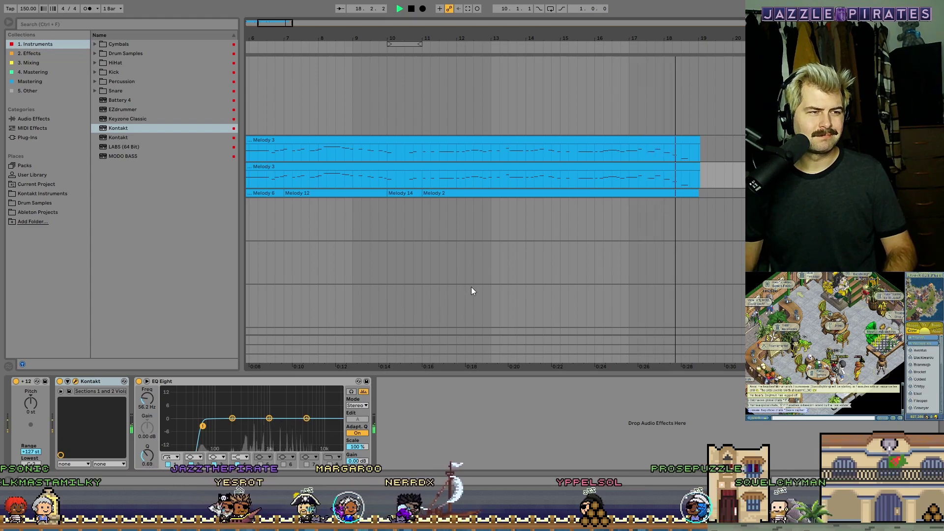
key(space)
key(space)
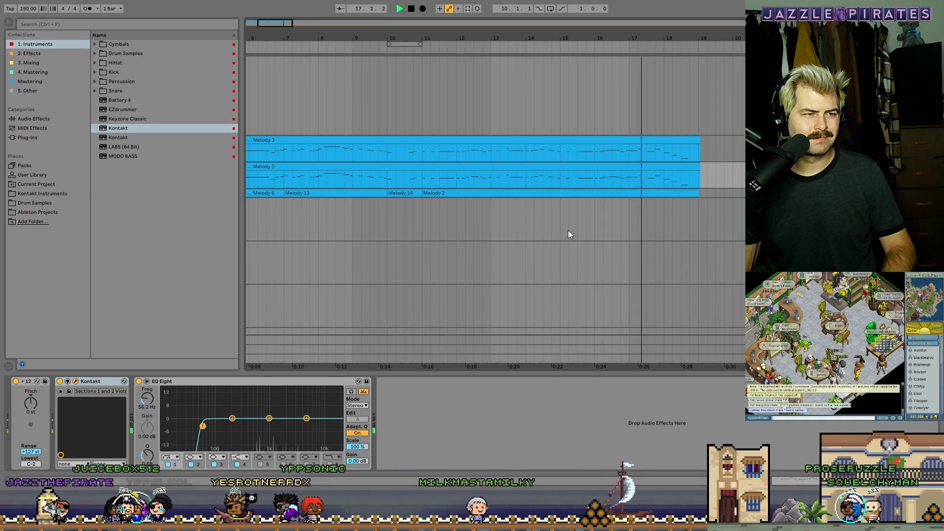
key(space)
key(space)
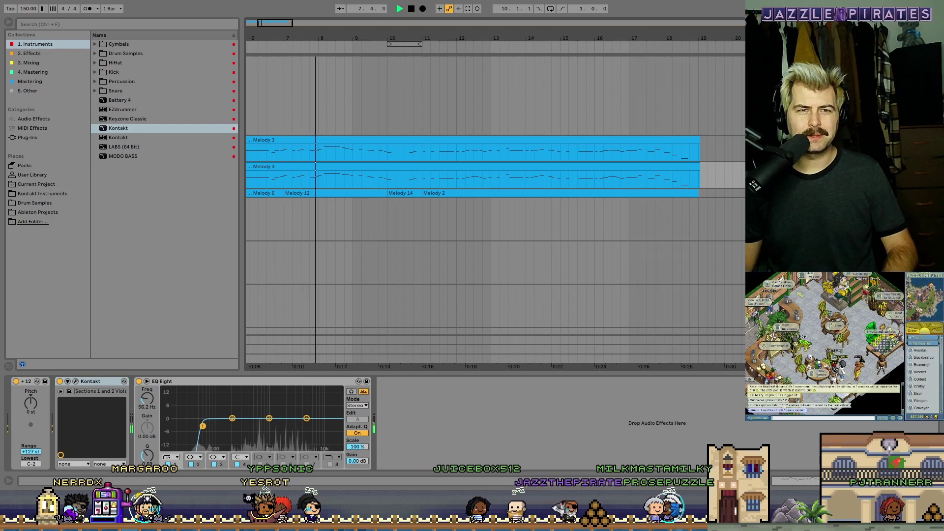
Rebalance the Melody and Piano Melody track volumes against the violin during playback, and stop playback
key(Tab)
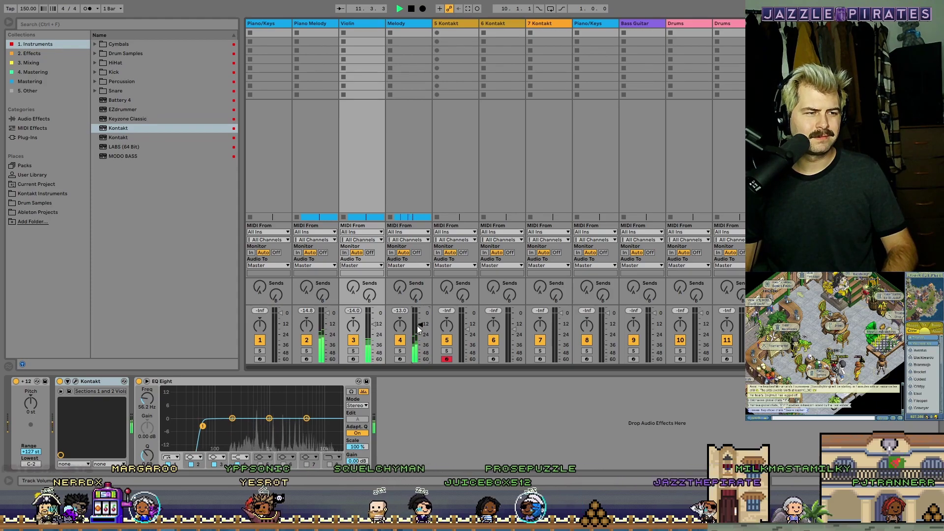
drag(421, 325, 421, 334)
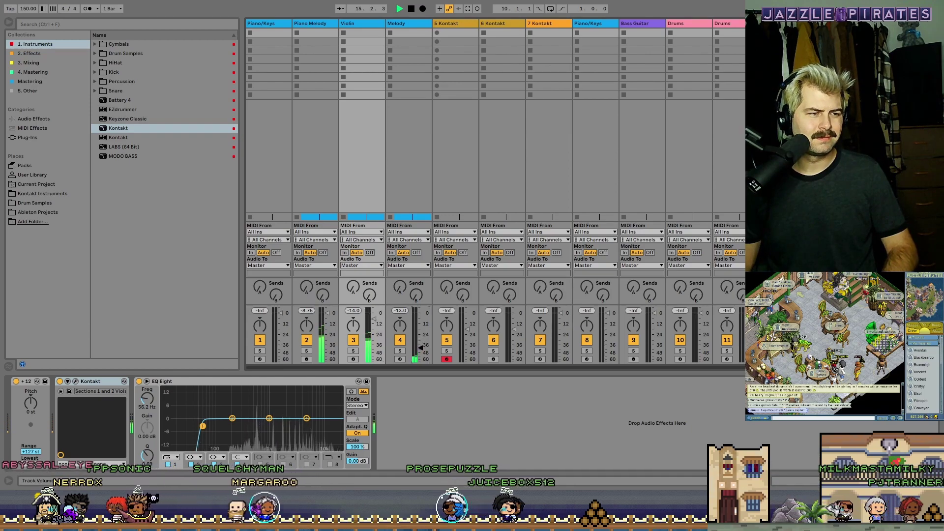
drag(421, 347, 420, 322)
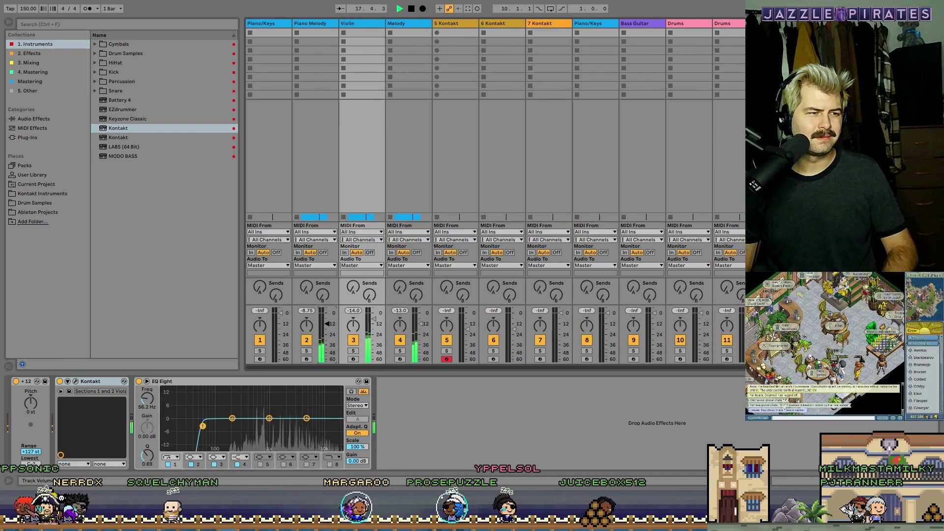
key(Tab)
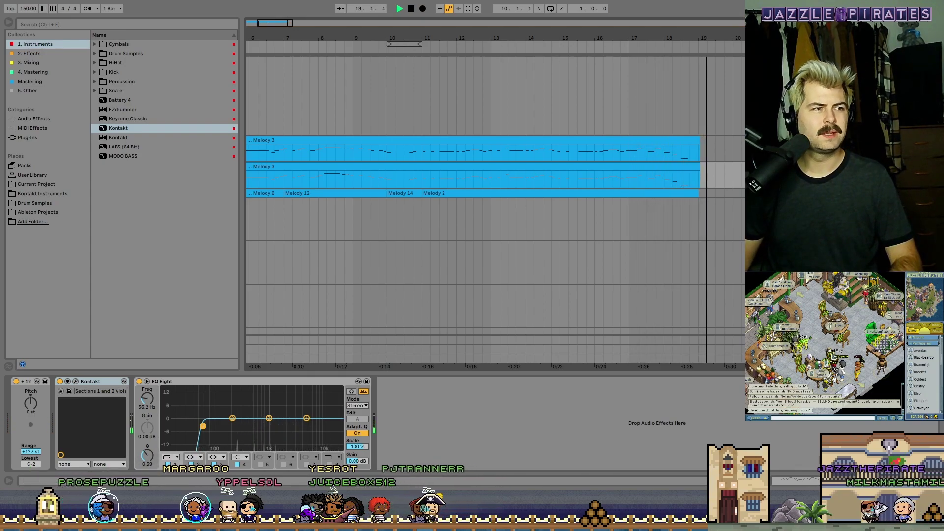
key(space)
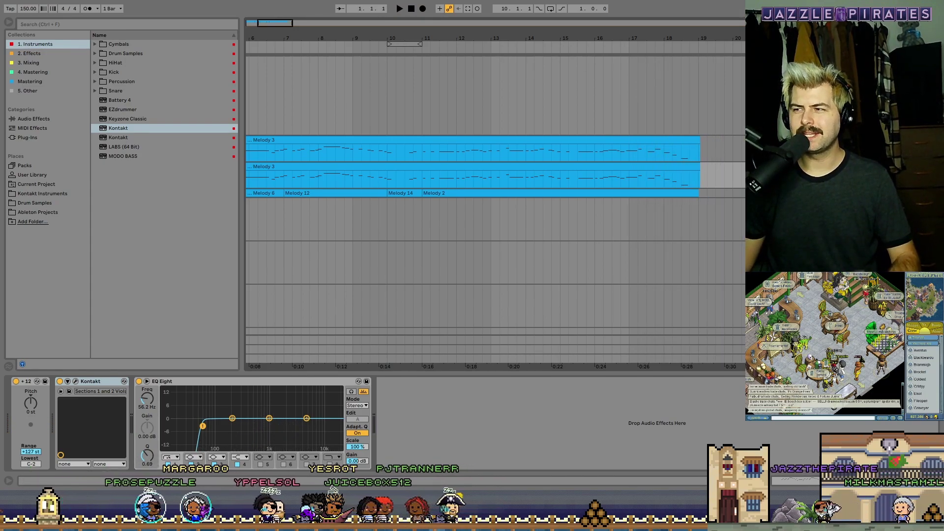
Duplicate the Melody track and delete the duplicate's clips from about bar 4 onward
scroll(495, 191, up, 1)
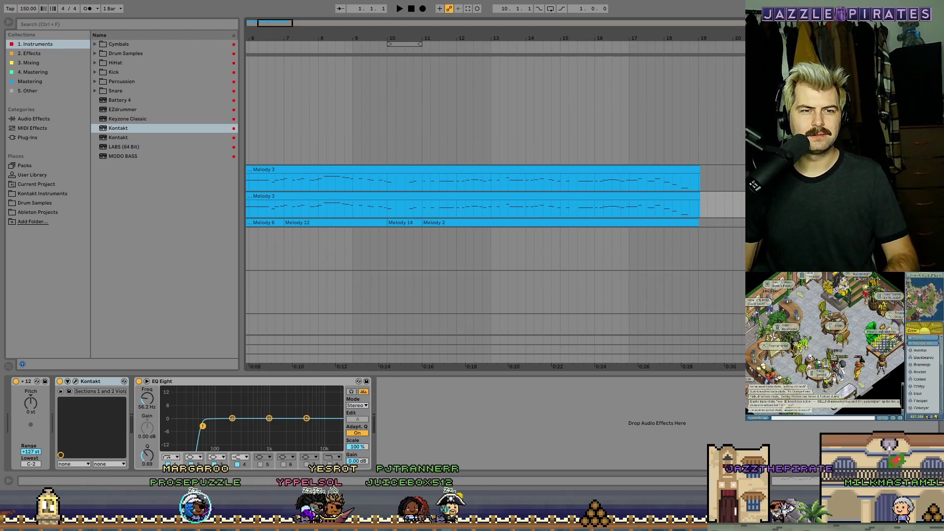
click(722, 222)
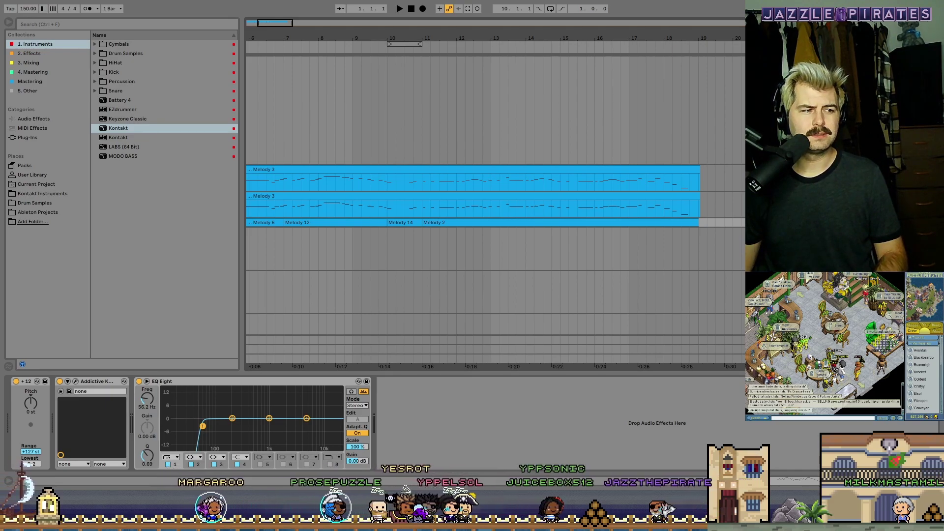
key(ctrl+d)
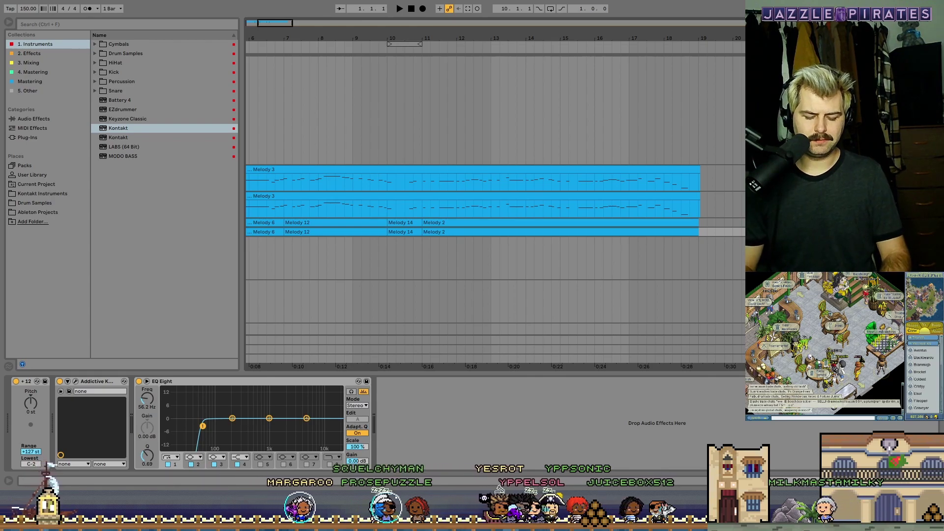
drag(742, 231, 201, 229)
key(Delete)
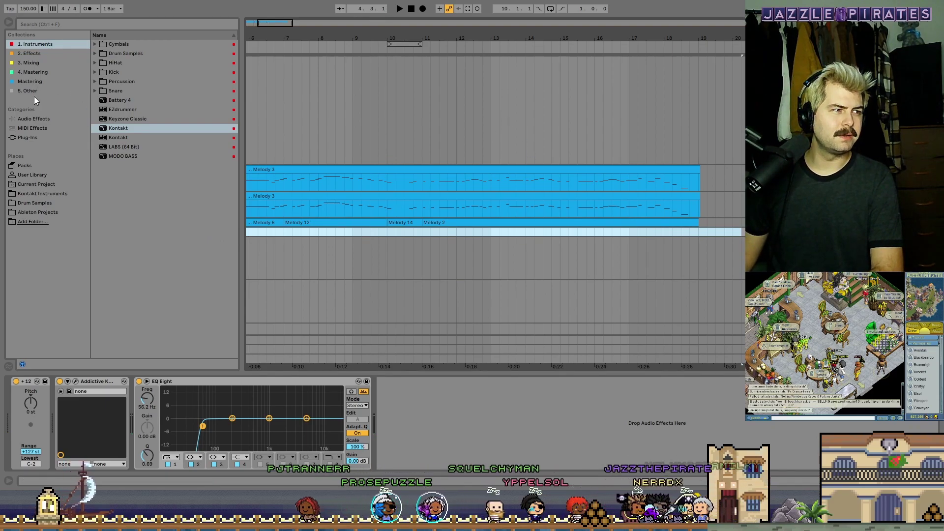
Load Kontakt with the High Whistle sound on the duplicated track and record a whistle phrase following the melody's end
double_click(118, 128)
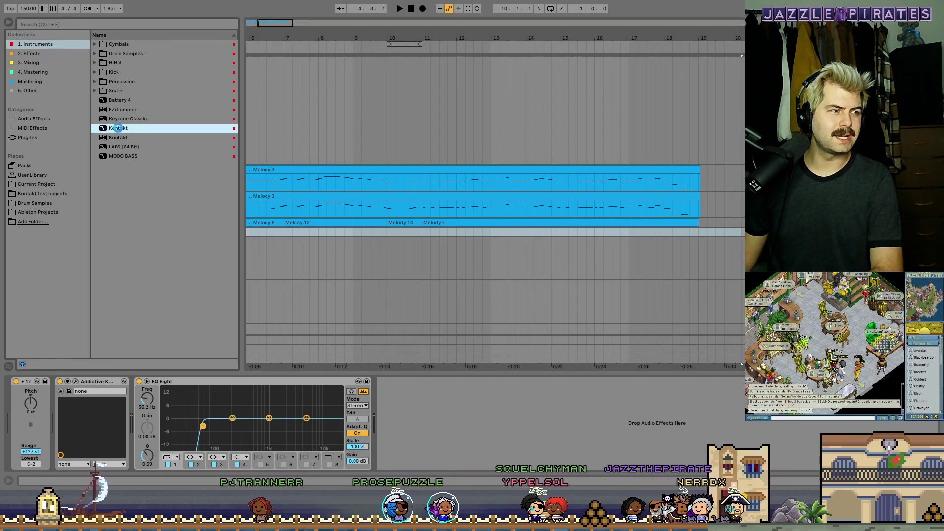
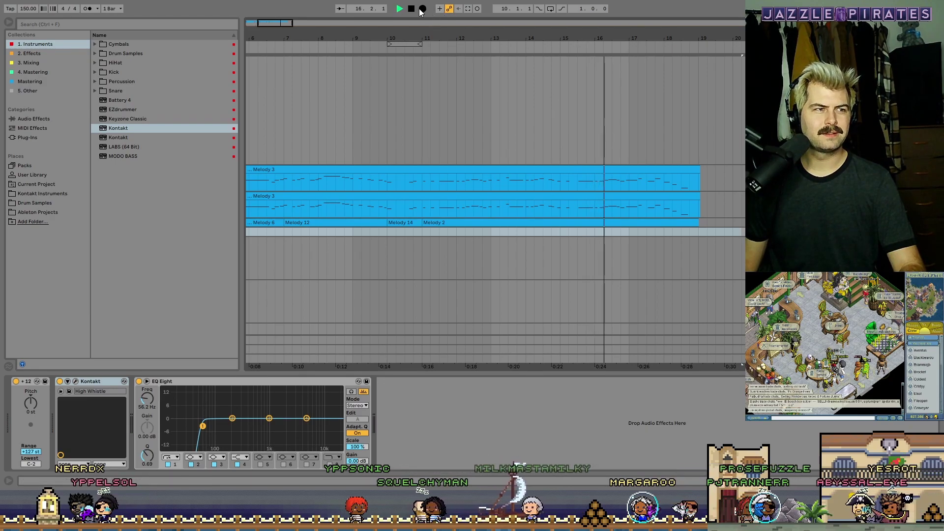
click(422, 10)
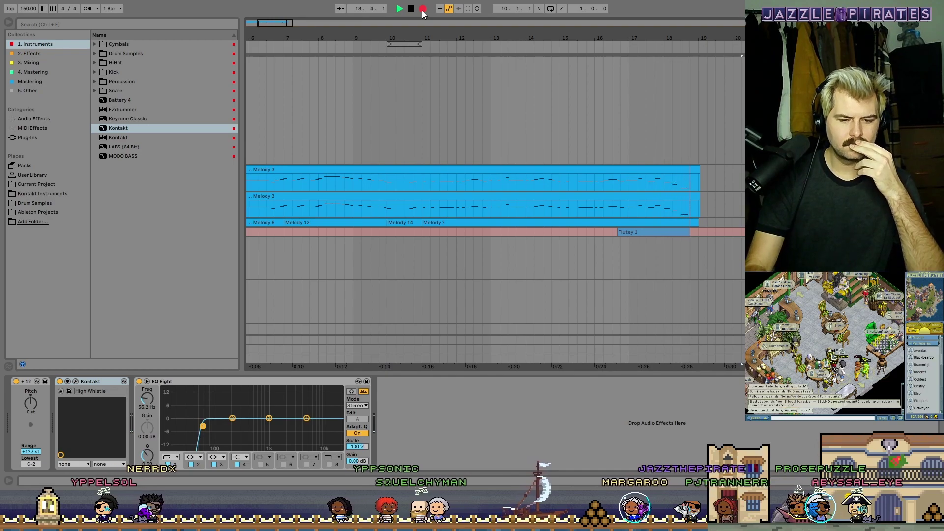
click(410, 9)
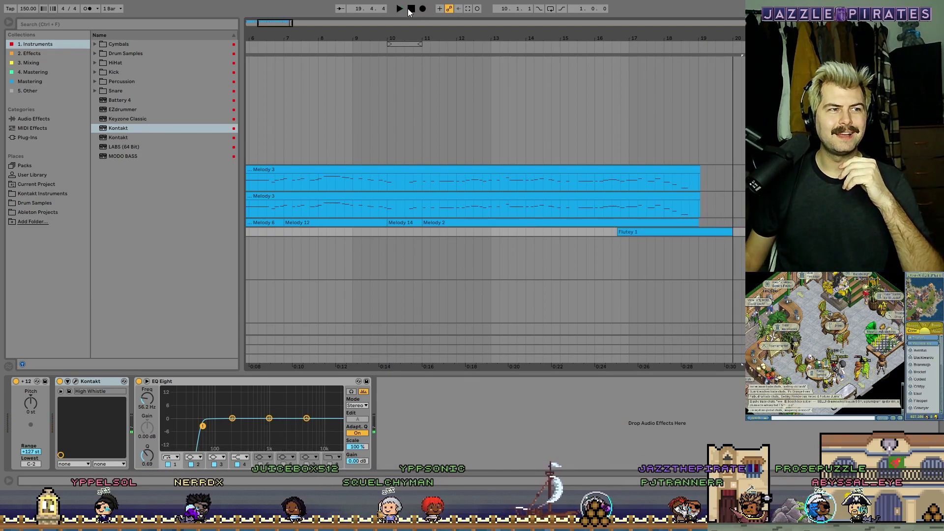
click(423, 9)
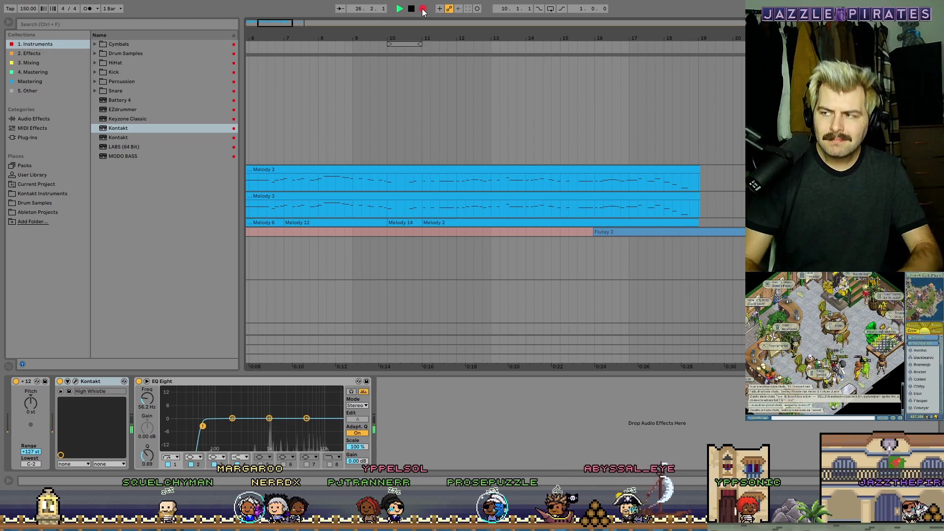
key(space)
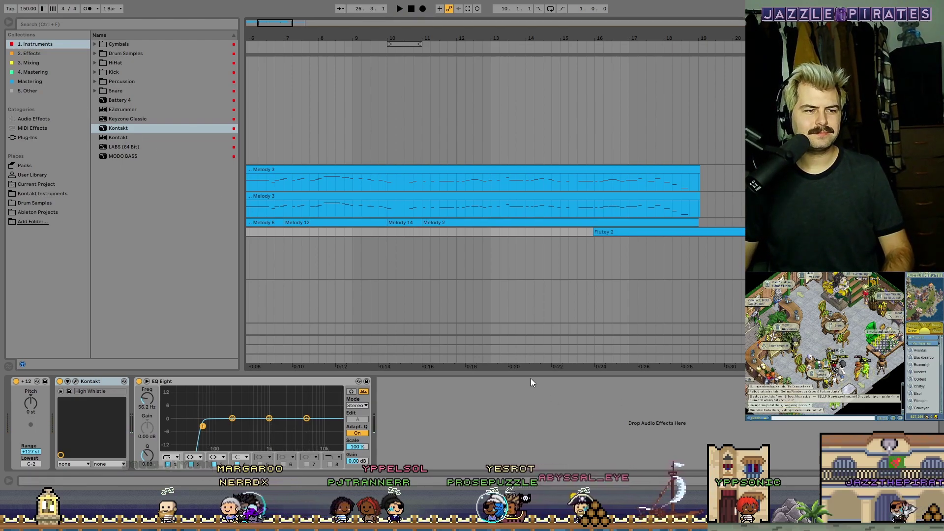
Split the whistle recording before its last phrase, move that phrase to about bar 19 and delete the leftover section
drag(284, 25, 300, 18)
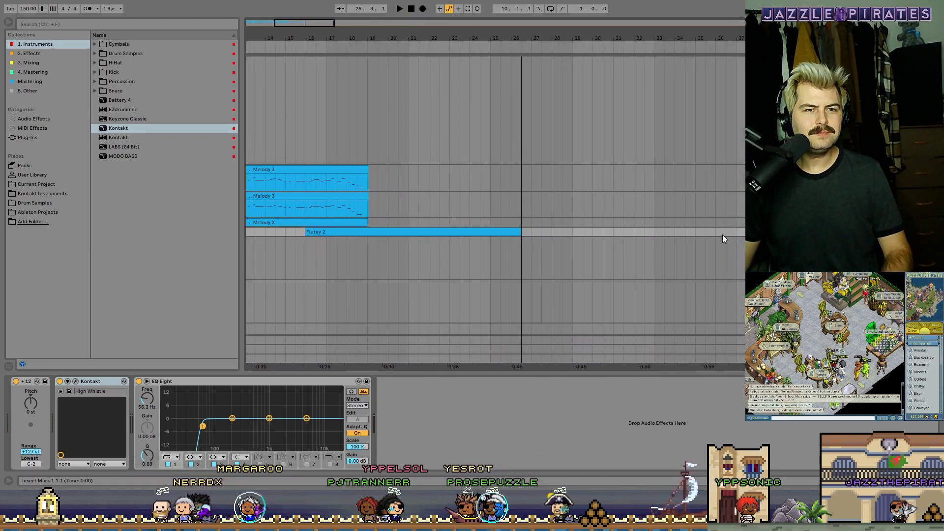
click(752, 231)
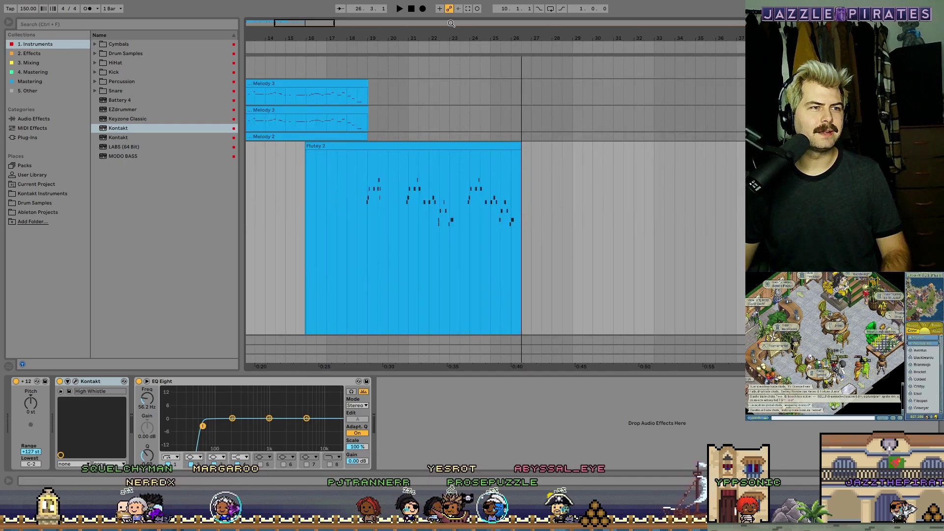
mouse_move(311, 23)
mouse_down()
mouse_move(311, 42)
mouse_move(303, 37)
mouse_up()
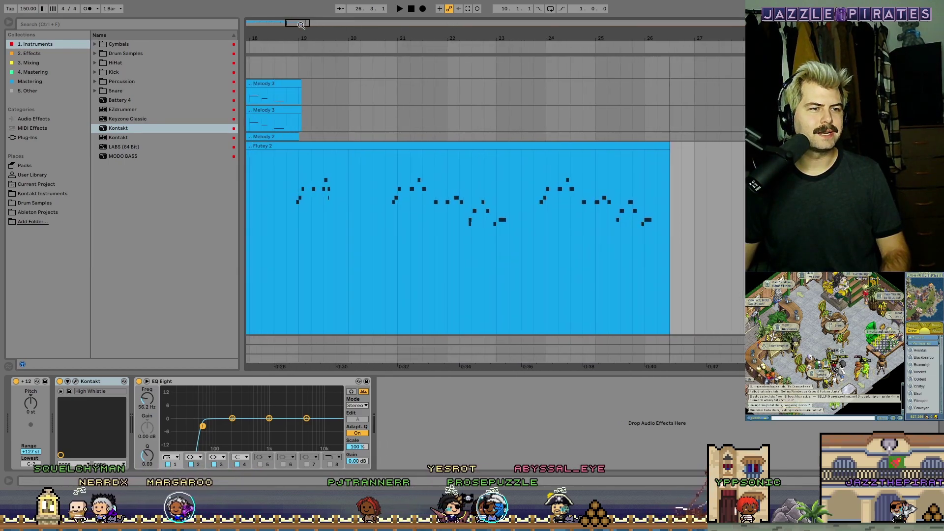
click(532, 162)
key(ctrl+e)
drag(551, 165, 304, 172)
click(481, 169)
key(Delete)
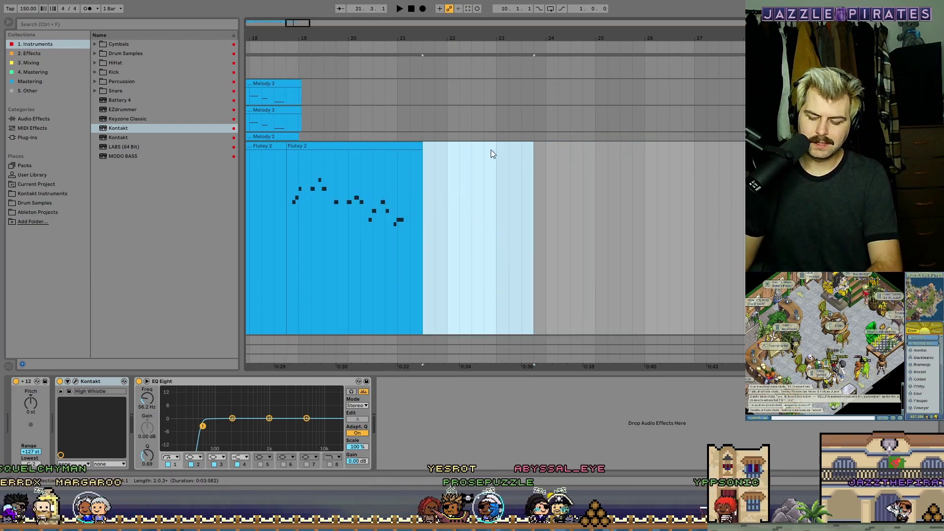
Play the arrangement from about bar 15 to hear the whistle phrase after the melody
drag(298, 37, 310, 33)
click(410, 47)
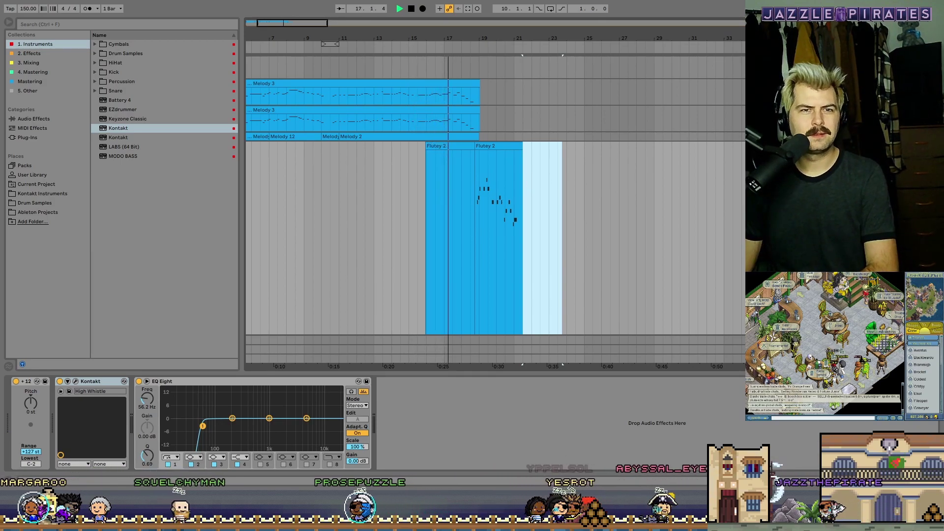
key(Tab)
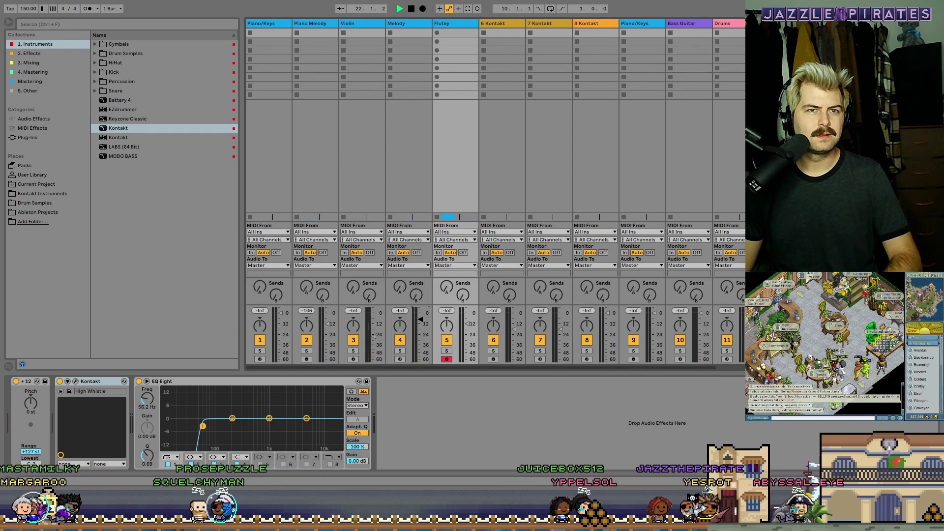
key(Tab)
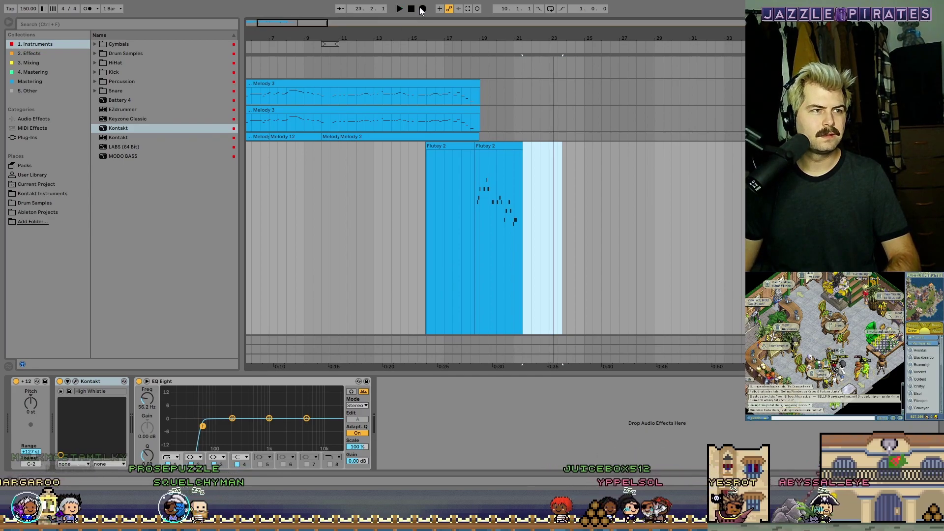
click(411, 9)
Collapse the melody tracks and set the Piano Melody track's volume to about -5 dB while playing from the start
double_click(285, 24)
drag(259, 23, 259, 59)
scroll(496, 196, up, 4)
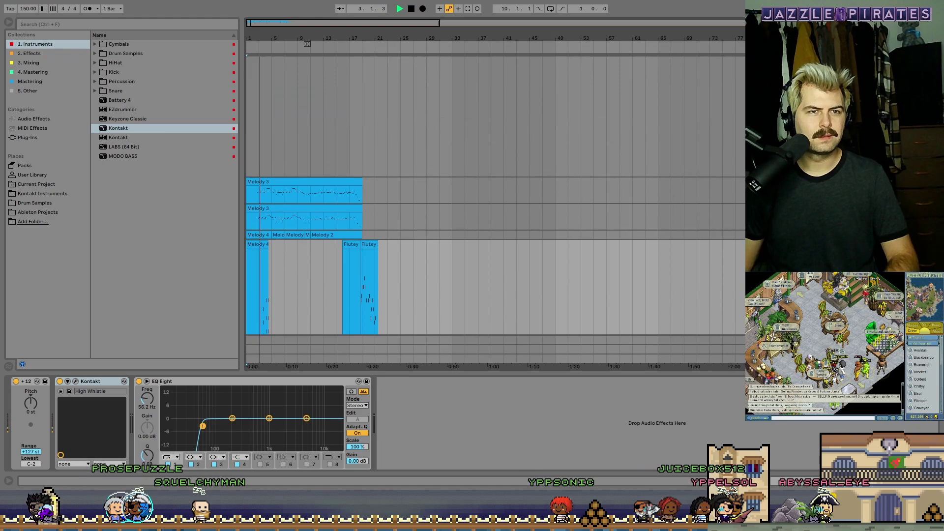
scroll(496, 294, down, 1)
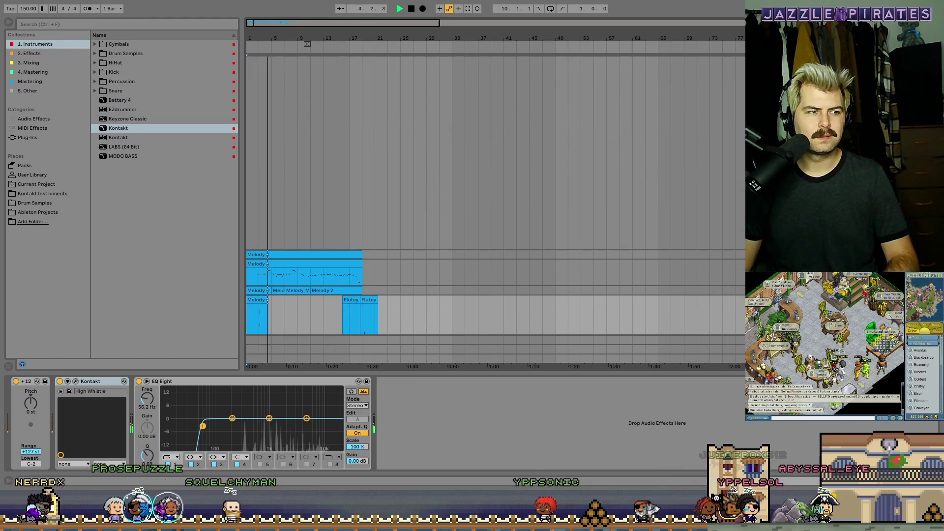
key(u)
key(Tab)
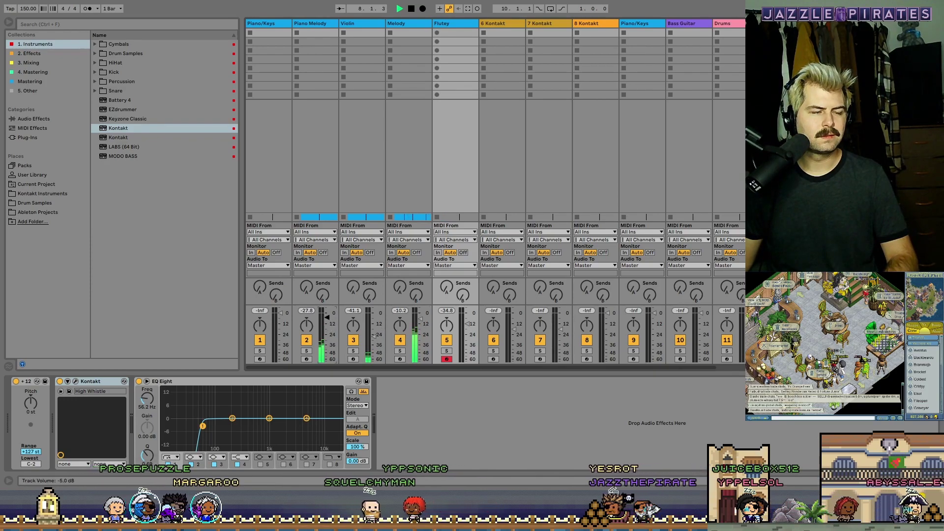
drag(327, 313, 327, 310)
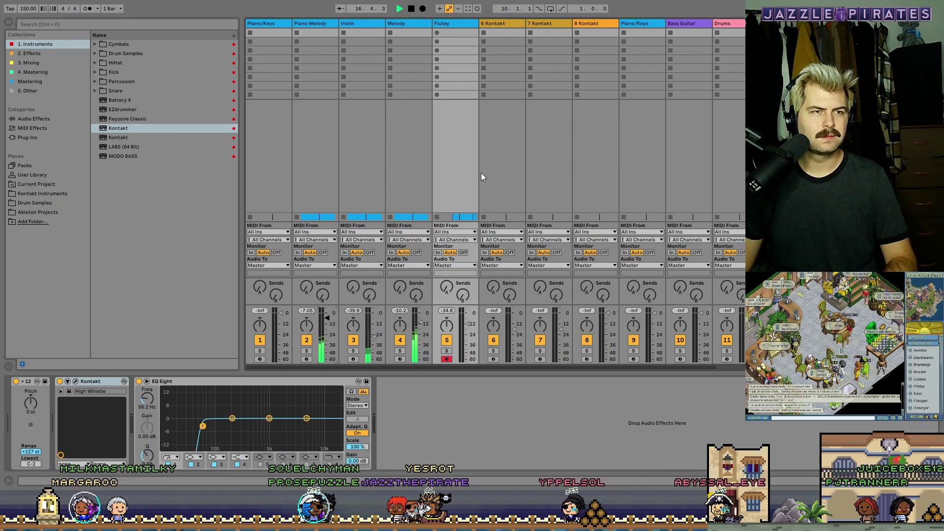
Find the Kontakt track holding the Upright Bass and arm it for recording
click(687, 23)
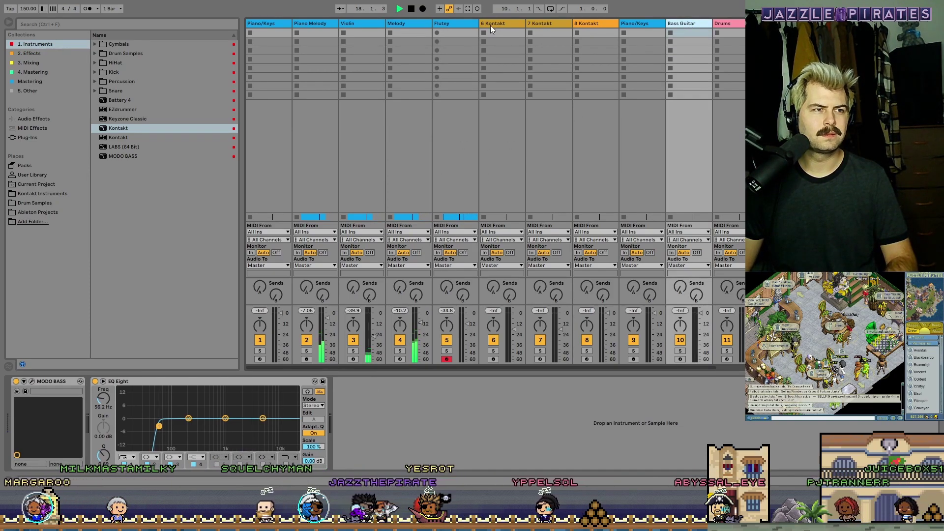
click(505, 21)
click(553, 22)
click(579, 22)
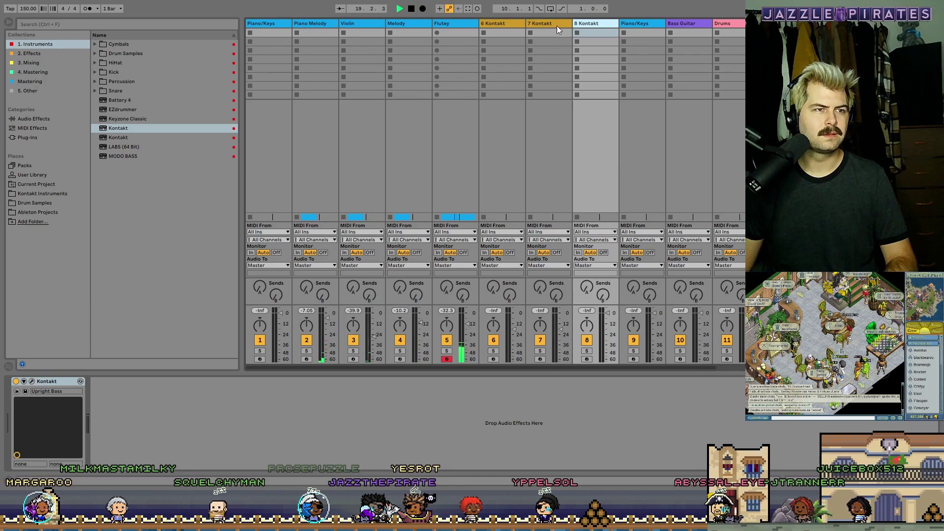
click(587, 359)
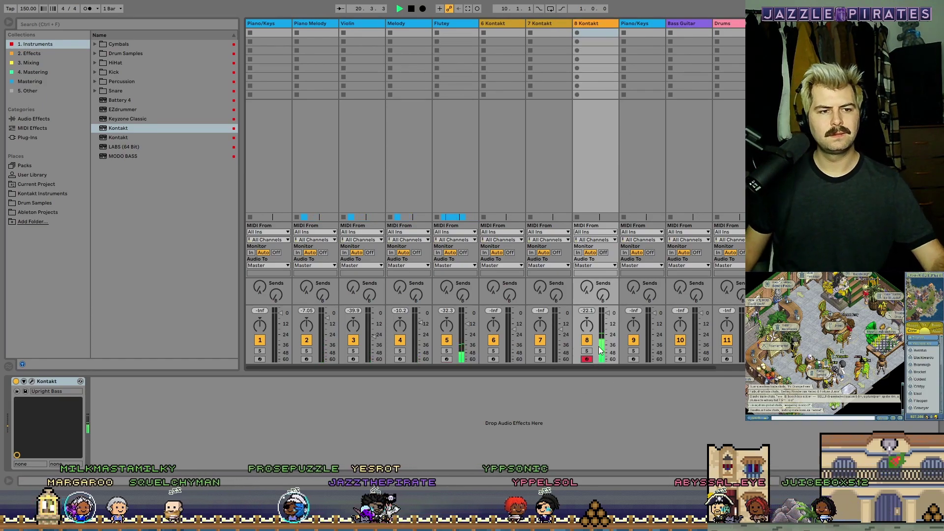
Play the arrangement from the start with the Upright Bass track armed
key(Tab)
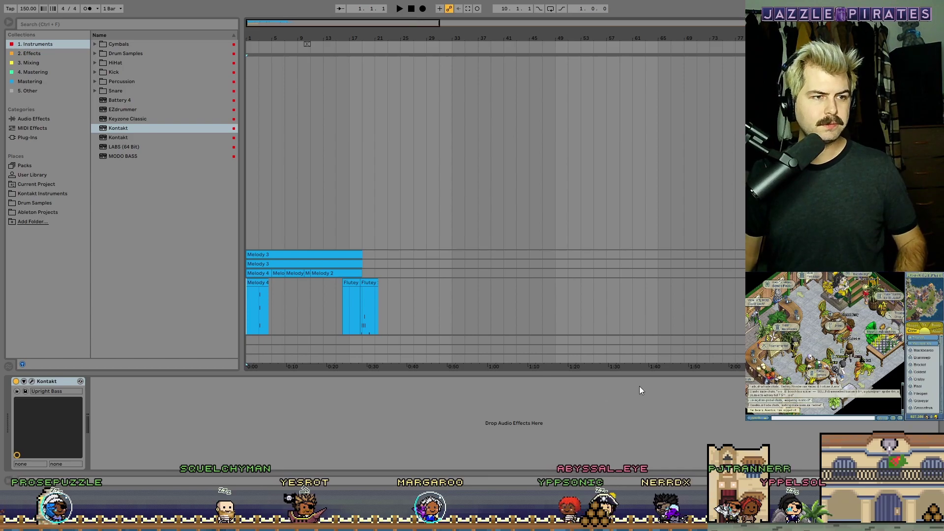
scroll(495, 195, down, 2)
scroll(495, 202, down, 2)
key(space)
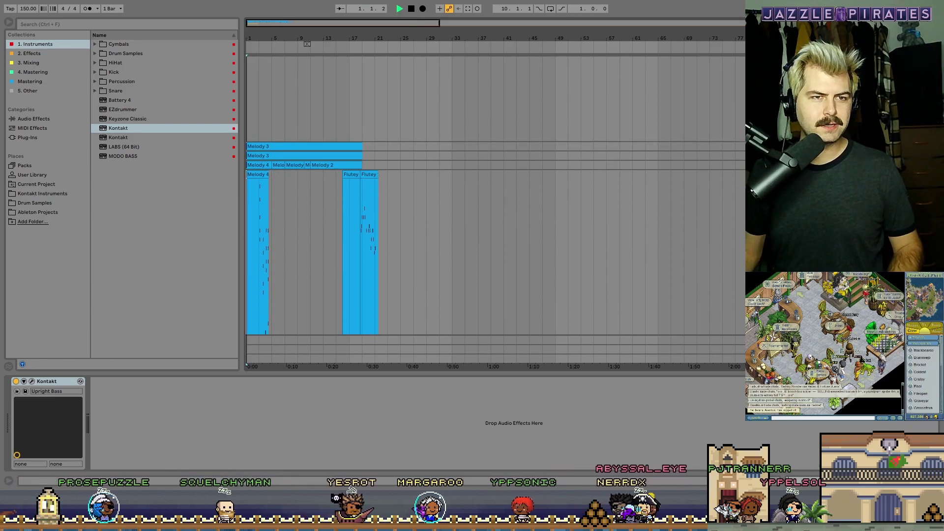
Play the recorded upright bass clip and open its notes for editing
key(u)
scroll(496, 201, up, 4)
scroll(496, 210, down, 5)
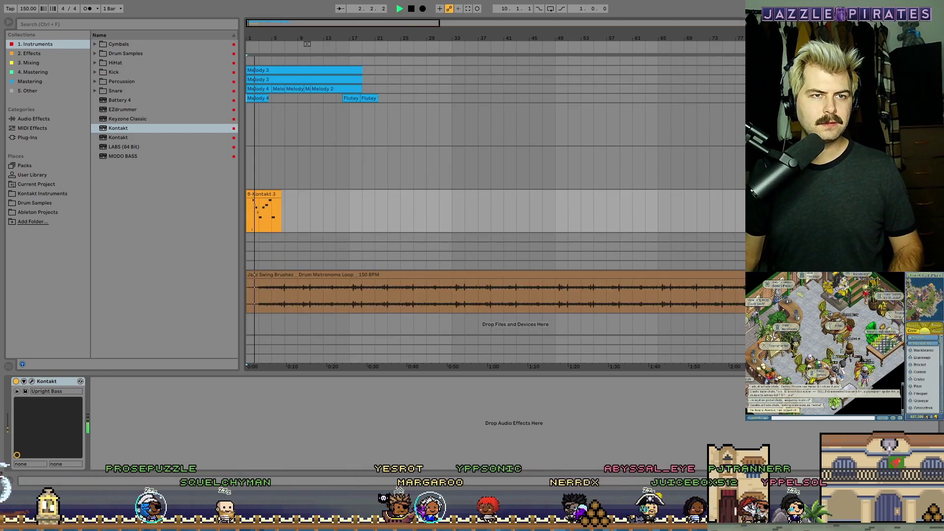
key(space)
double_click(275, 194)
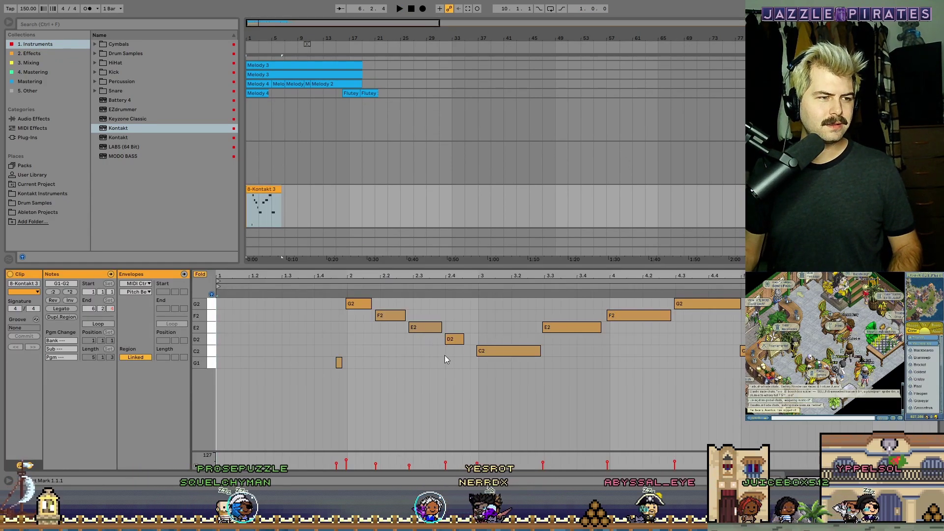
Align the bar 2 bass notes to the beats and lengthen the D2 note up to bar 3
mouse_move(541, 370)
mouse_down()
mouse_move(329, 293)
mouse_move(420, 329)
mouse_up()
click(381, 335)
click(397, 328)
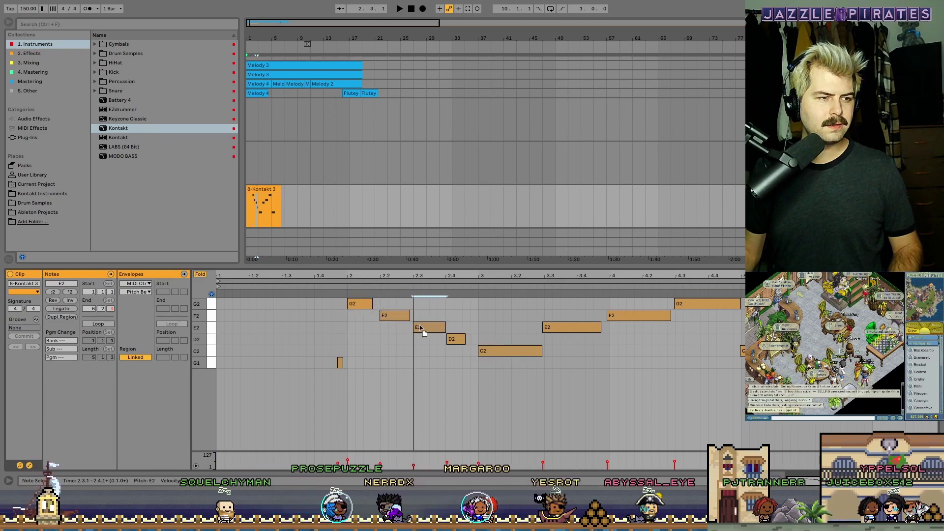
click(455, 340)
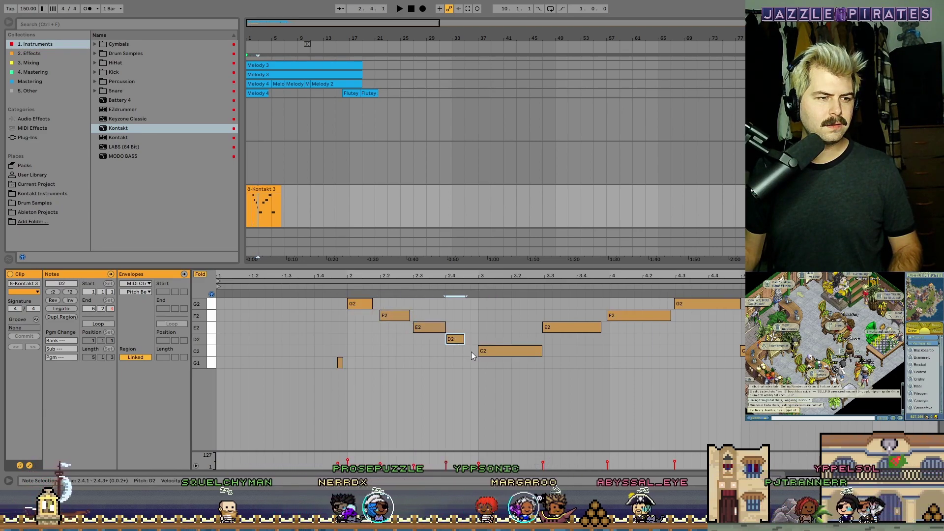
drag(464, 339, 479, 339)
Play bar 2 and raise the velocities of its F2, E2 and D2 notes, with F2 at 84
key(space)
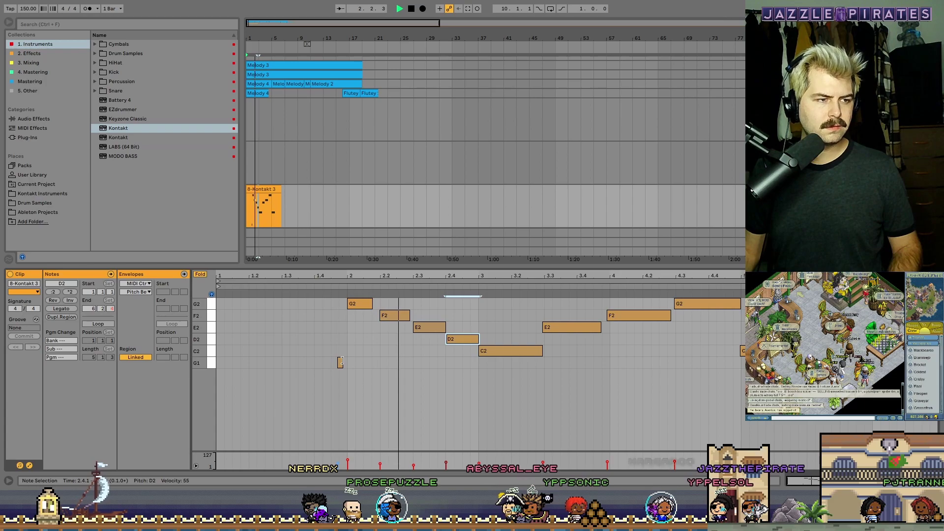
key(space)
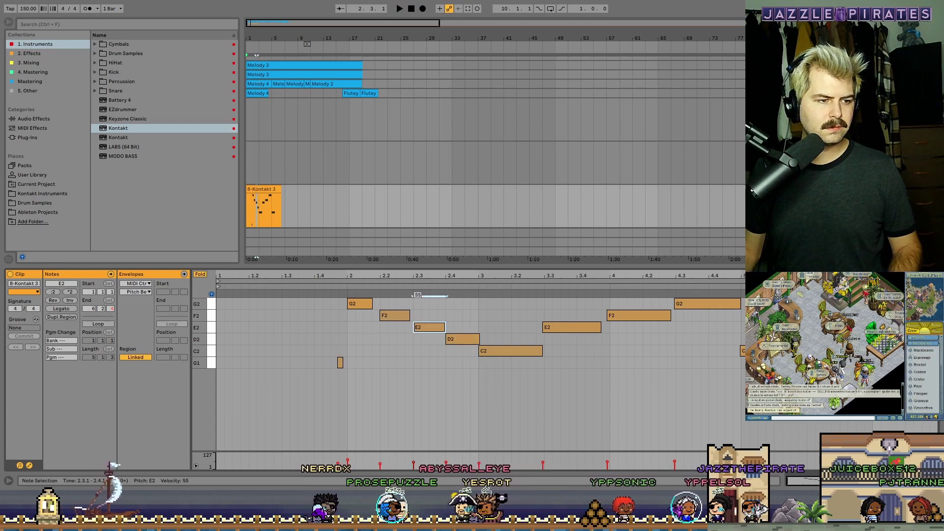
click(379, 464)
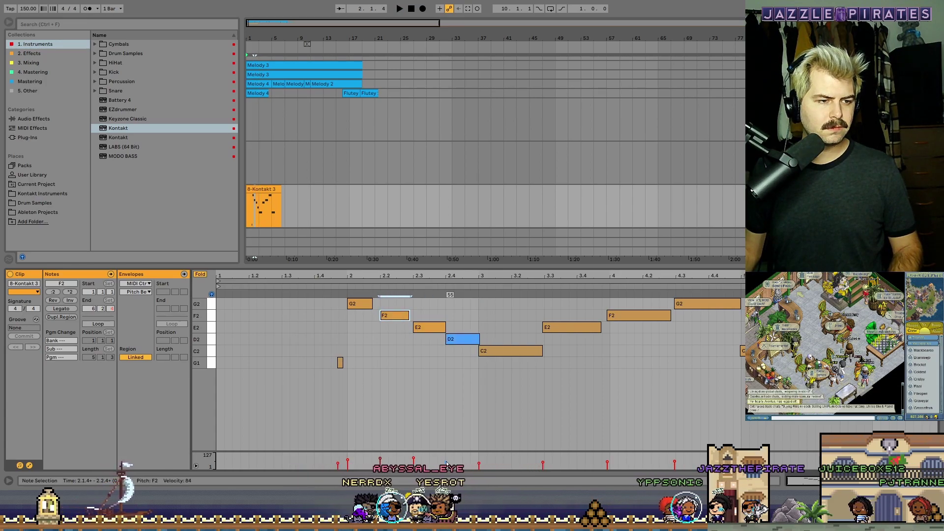
click(479, 464)
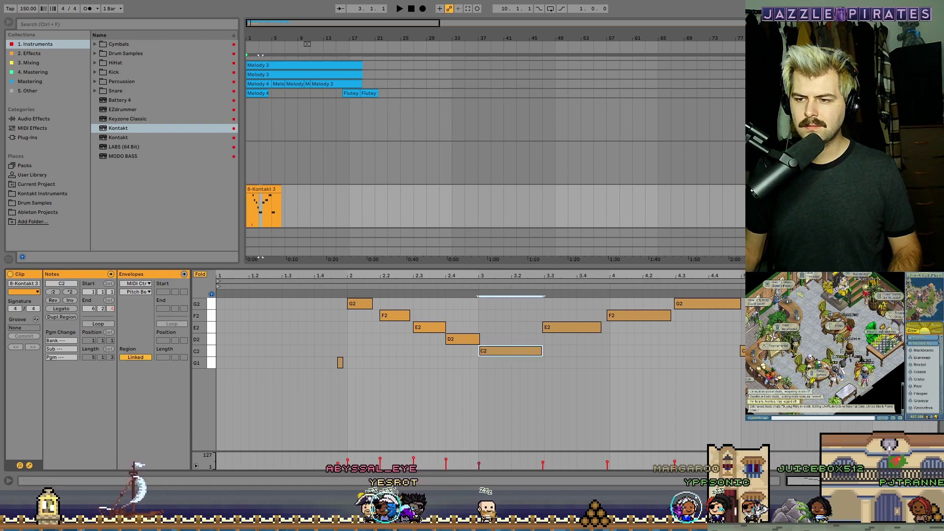
Switch to the Puzzle Pirates game, edit the stream message in the F1 chat shortcut and send it to chat
click(924, 325)
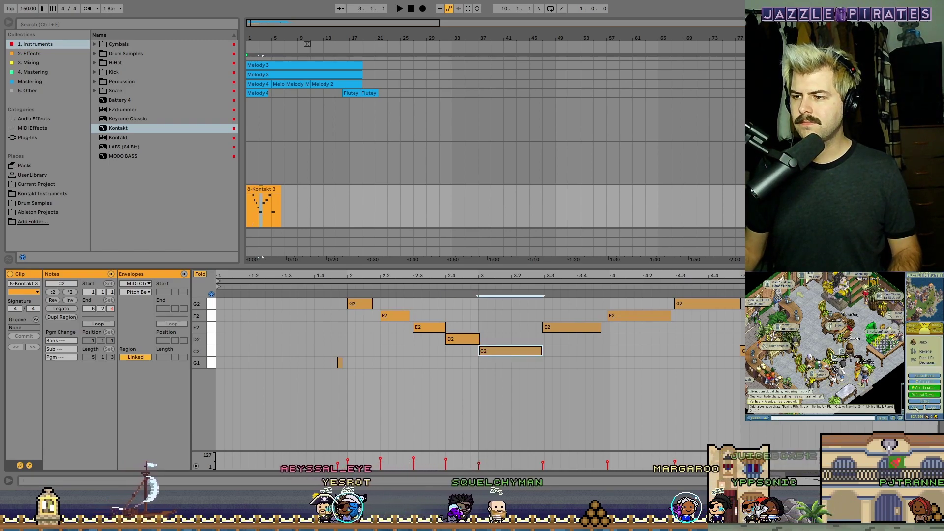
click(915, 407)
click(871, 292)
drag(834, 313, 815, 312)
key(BackSpace)
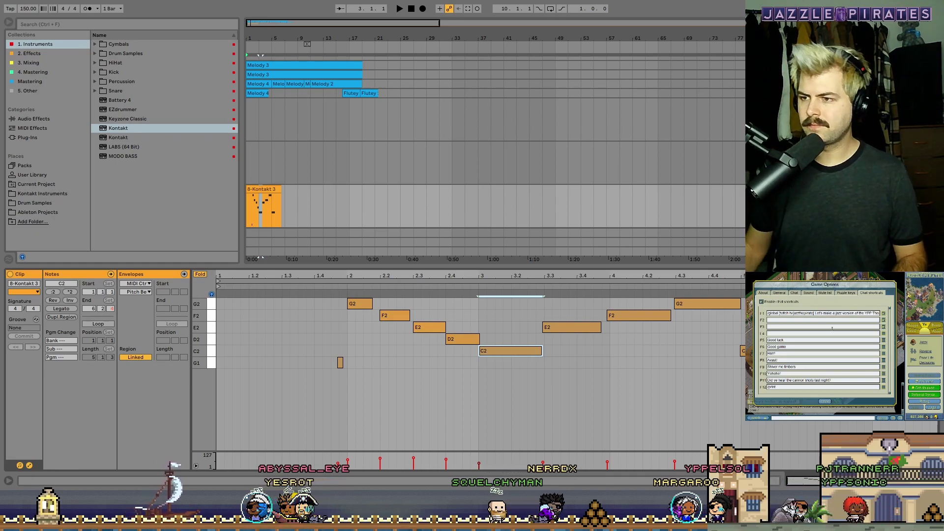
click(825, 401)
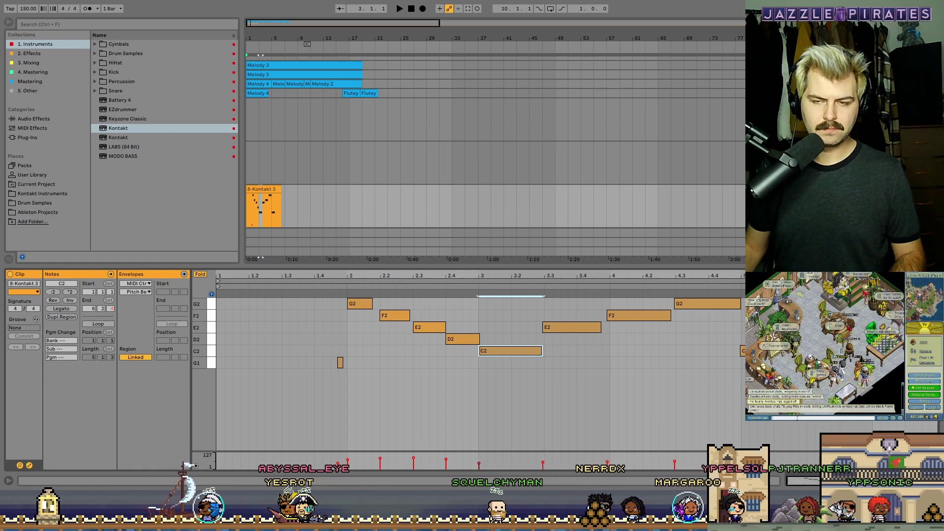
key(F1)
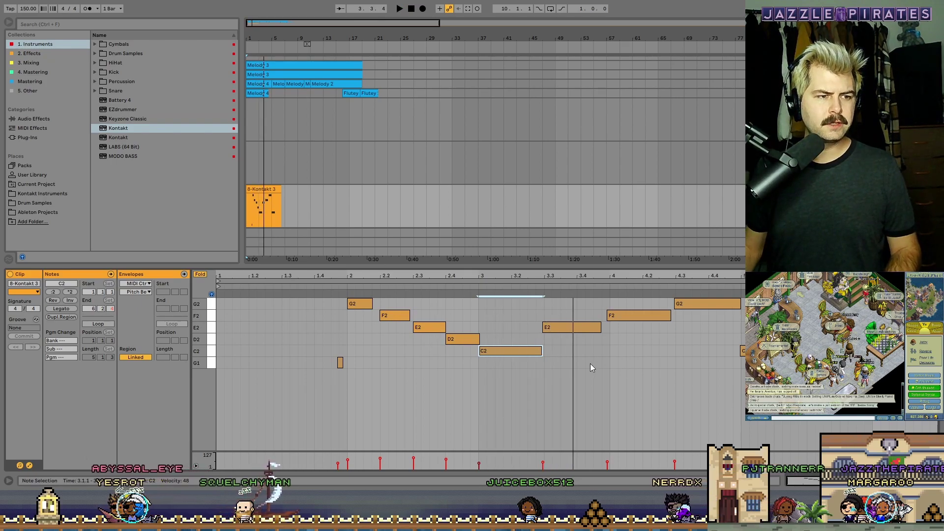
Shorten the C2 note at bar 3 to one beat and extend the bass clip to bar 25
key(space)
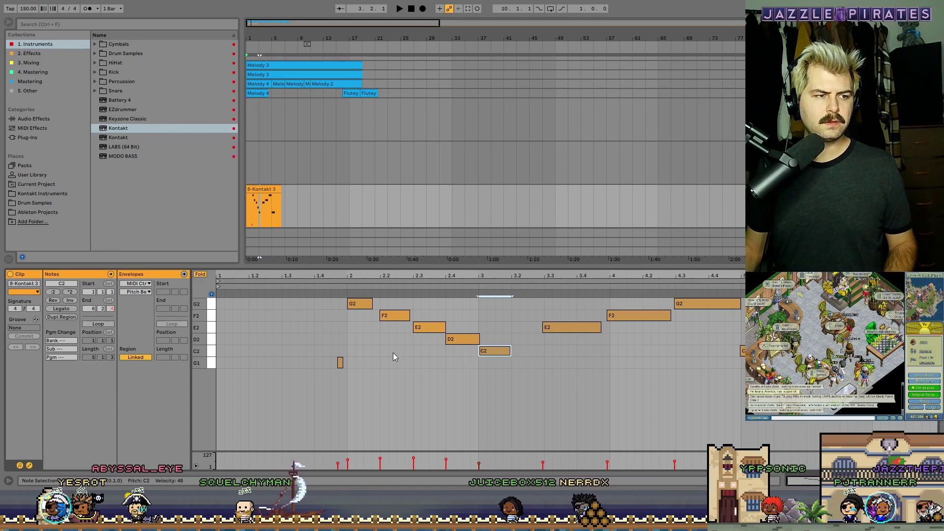
drag(281, 189, 400, 188)
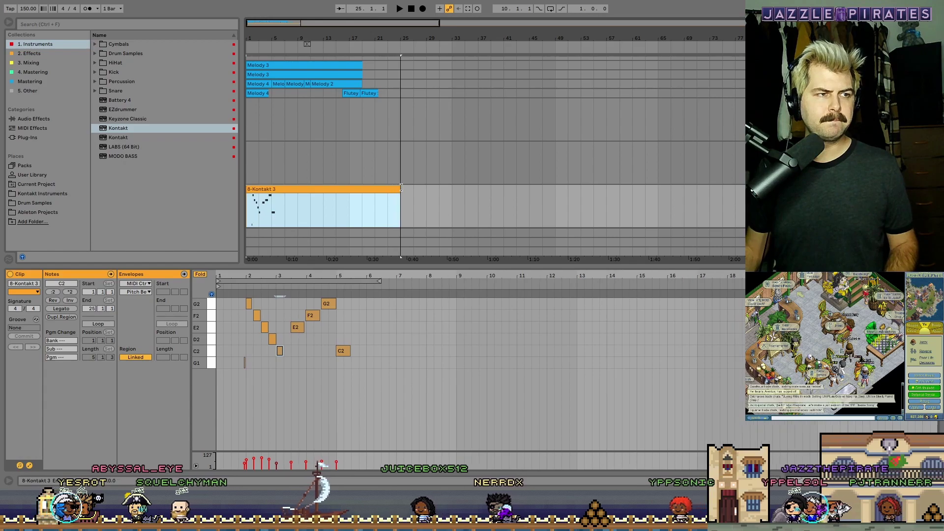
Play the bass line, add a one-beat D2 note at 3.2 and fit the E2 note to the beat at 3.3
key(space)
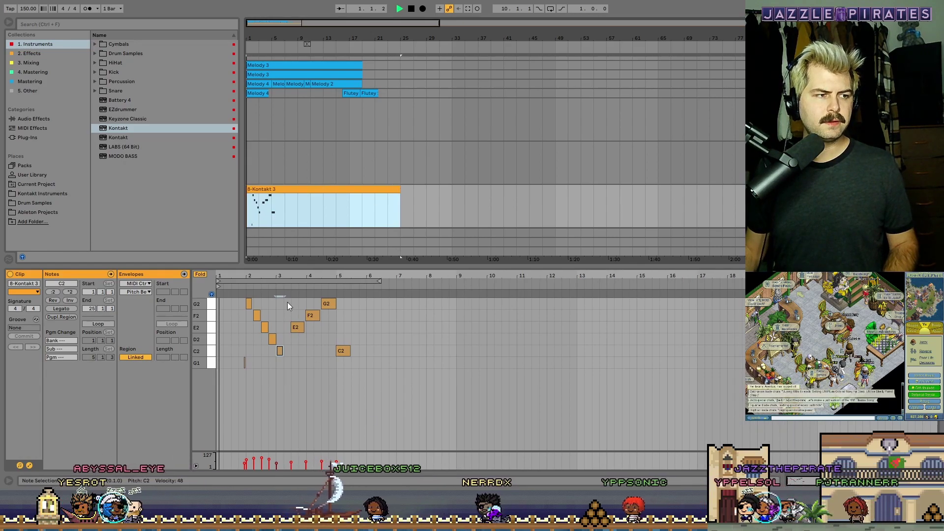
drag(280, 23, 280, 27)
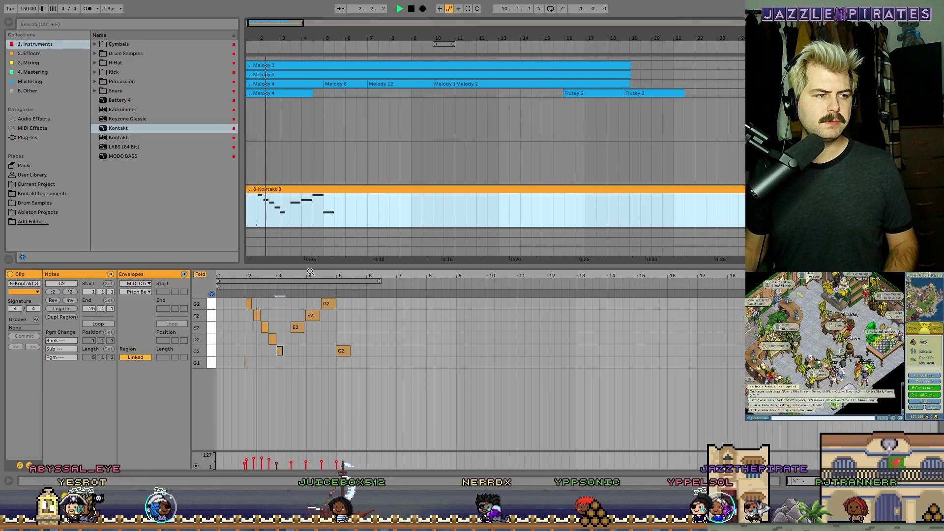
drag(303, 276, 466, 286)
drag(398, 357, 431, 361)
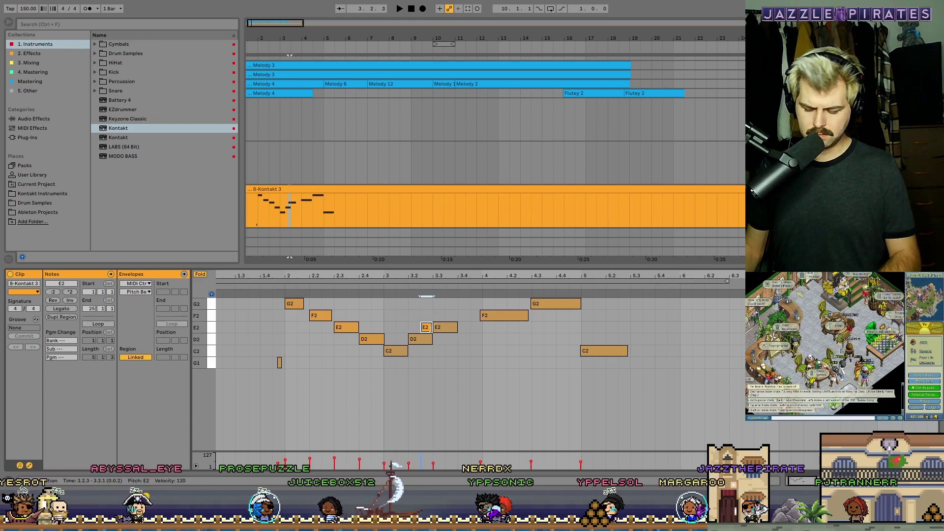
double_click(426, 327)
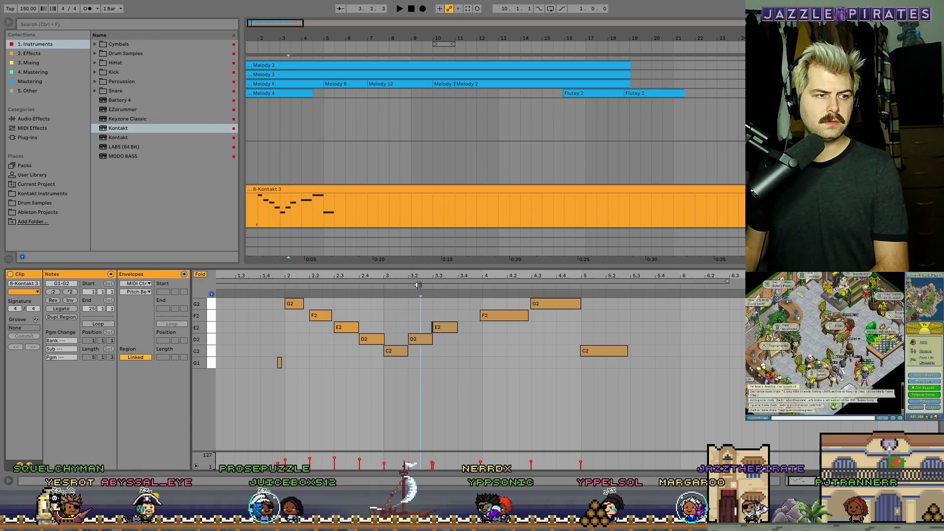
drag(423, 276, 464, 326)
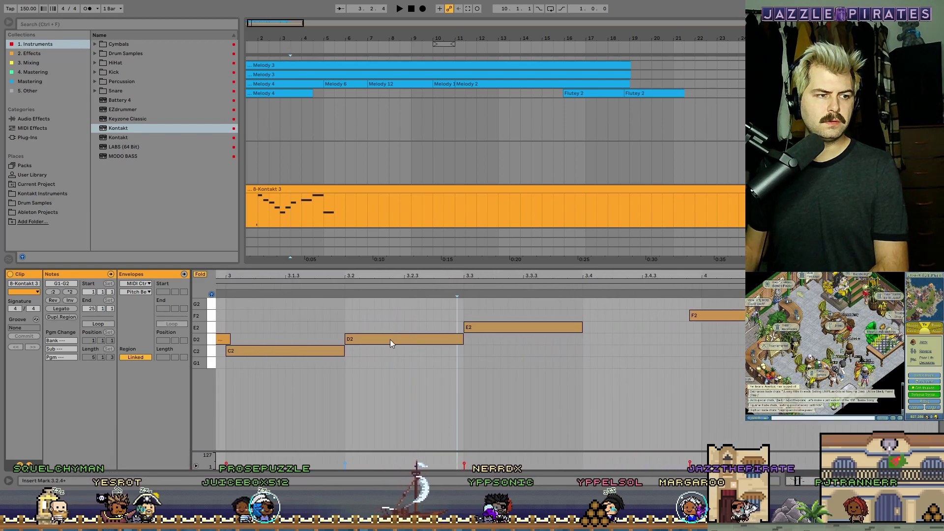
Turn bar 3 into a chromatic climb of C2, C#2, D2 and D#2 into E2 at bar 4, deleting the old F2 note
click(374, 338)
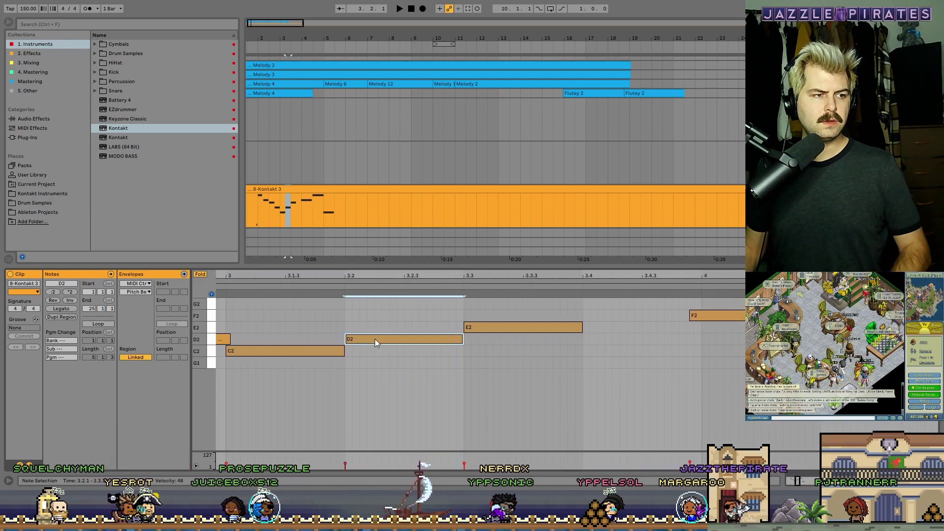
click(201, 274)
drag(363, 362, 365, 373)
drag(480, 340, 723, 338)
click(695, 327)
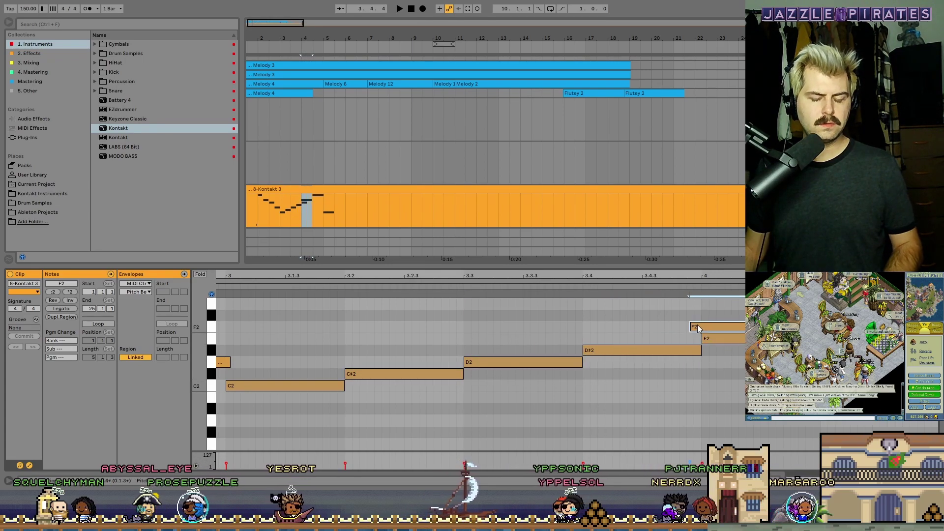
key(Delete)
Move the one-bar loop brace to bar 3 and play the climbing bass line from there
key(space)
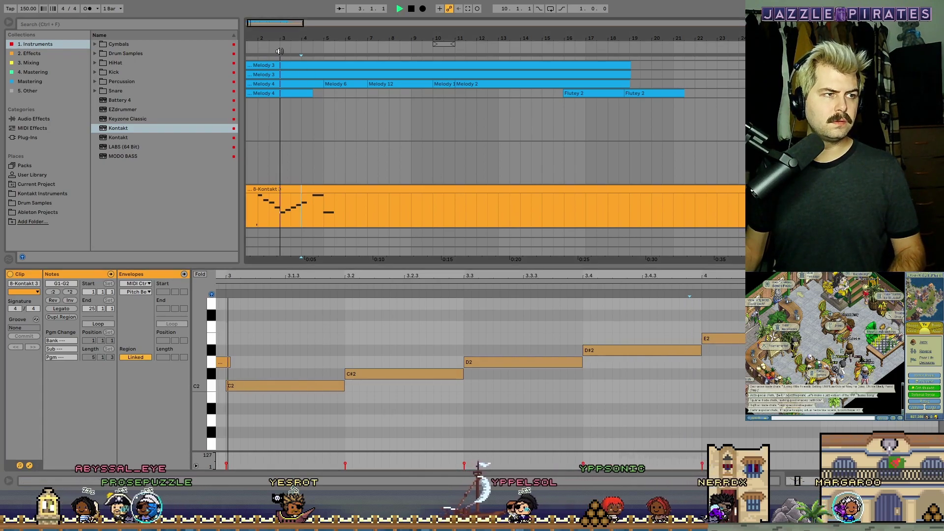
drag(432, 50, 283, 50)
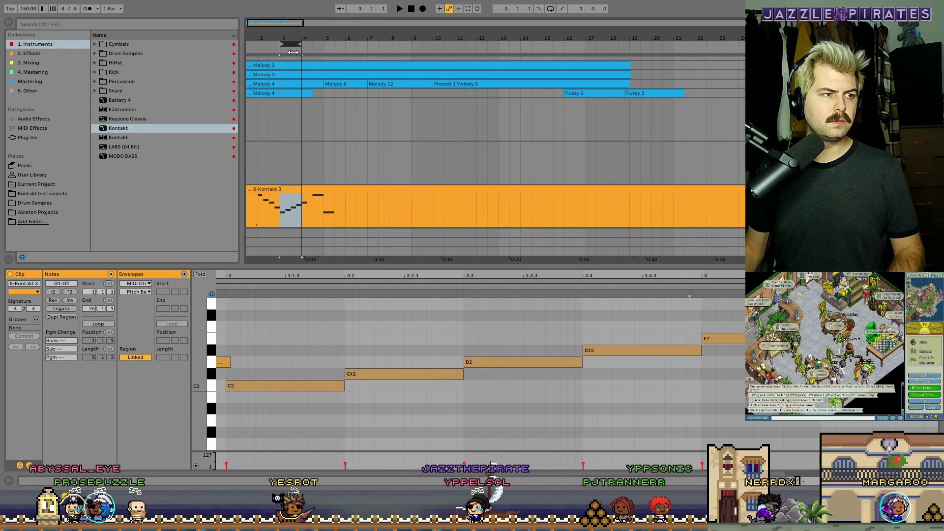
key(space)
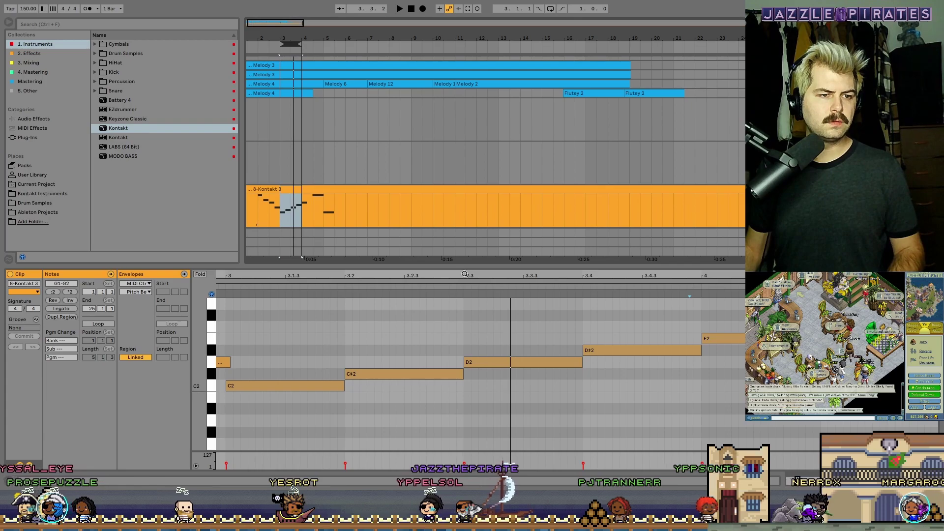
Change the bass notes at 3.2, 3.4 and bar 4 to G2, E2 and F2, and play from bar 3
drag(462, 275, 413, 256)
click(516, 347)
drag(524, 352, 545, 332)
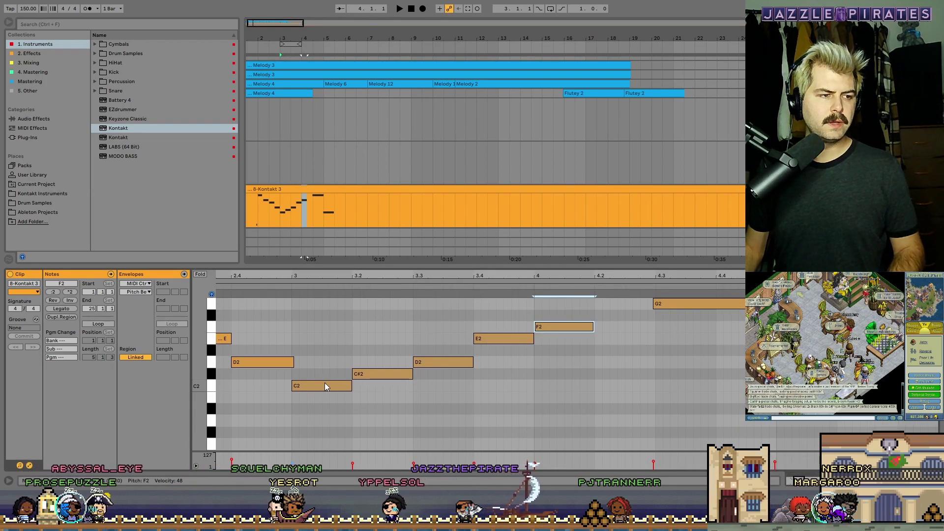
drag(395, 372, 391, 305)
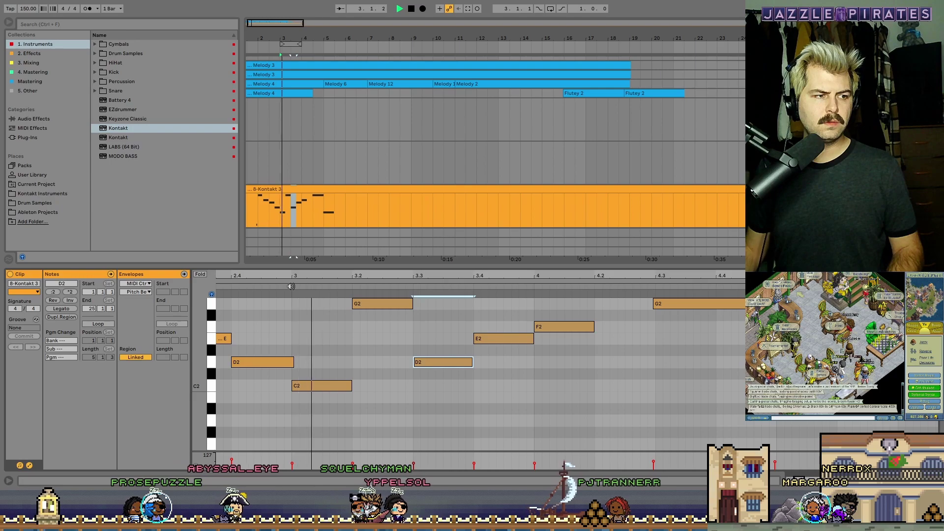
key(space)
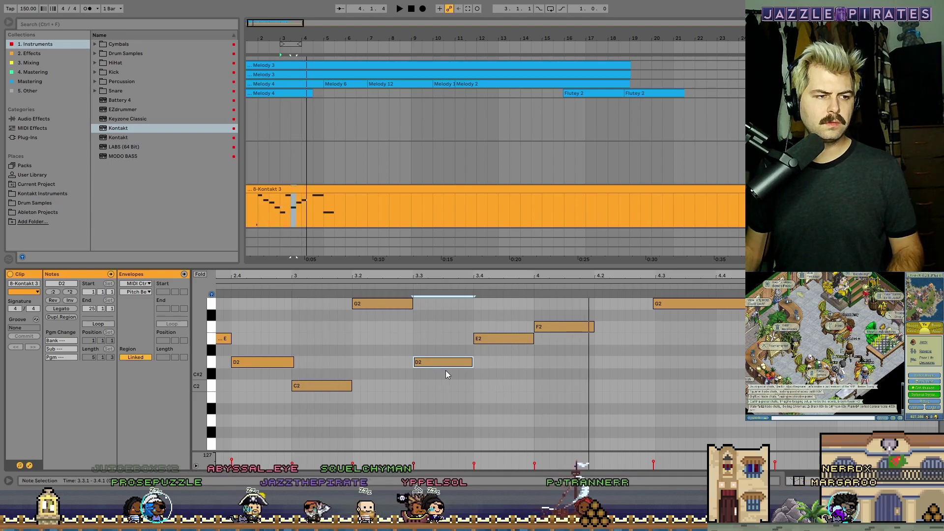
Change the bass note at 3.3 to E2 and the one at 3.2 to C3, and play from bar 3
scroll(433, 378, up, 2)
click(316, 416)
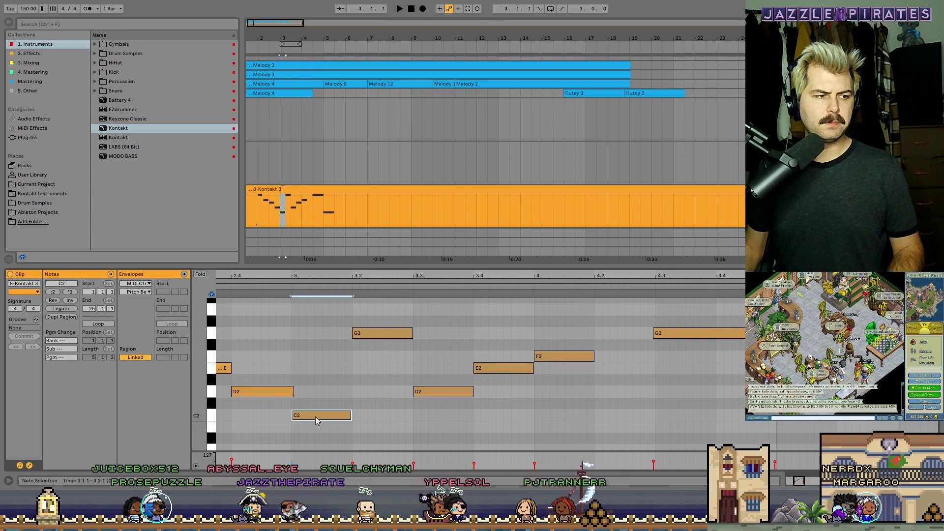
drag(460, 393, 458, 374)
click(381, 332)
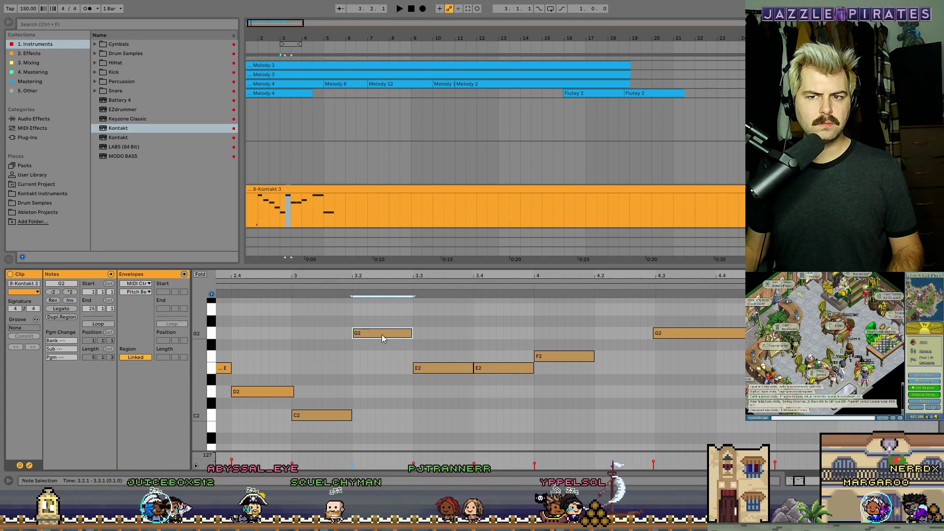
scroll(383, 335, up, 3)
drag(373, 369, 373, 323)
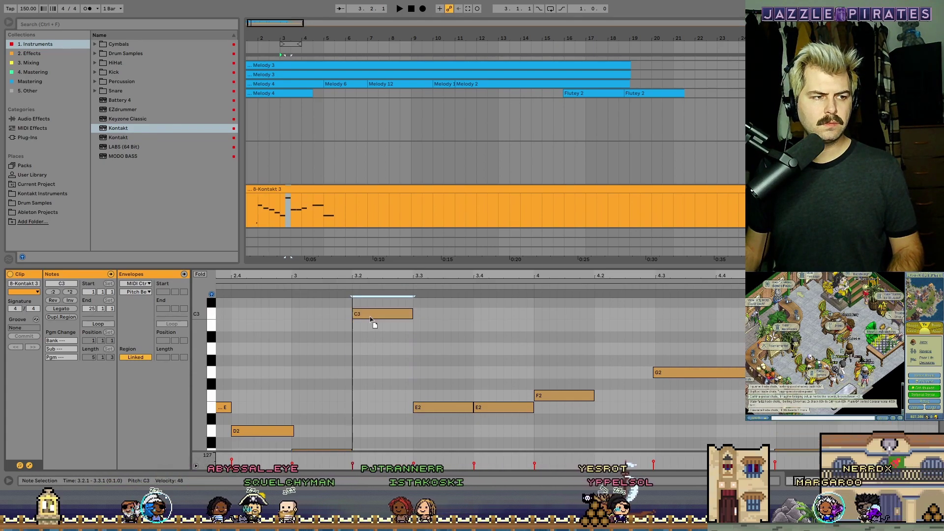
key(space)
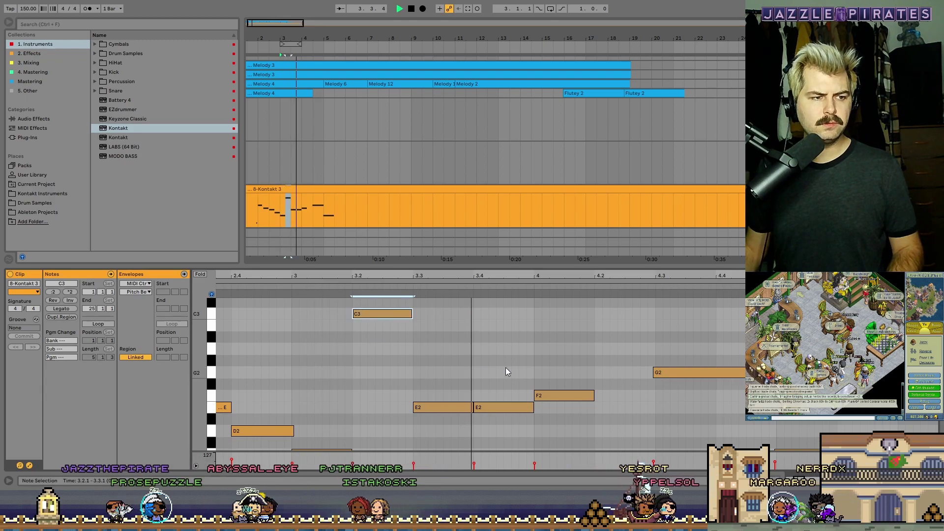
Lower the bass note at 3.3 to D2 and check it against the neighbouring note at 3.4
scroll(506, 367, down, 3)
click(446, 368)
key(space)
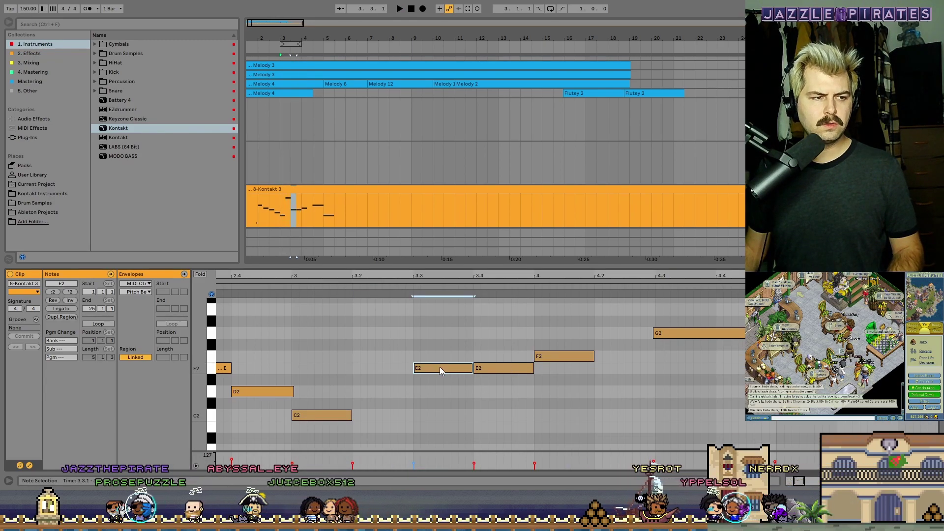
scroll(439, 367, up, 2)
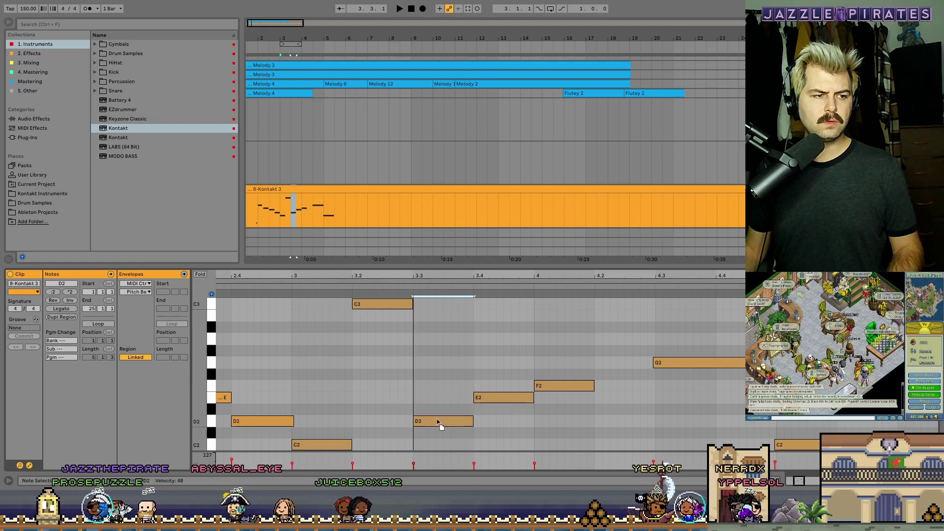
click(500, 398)
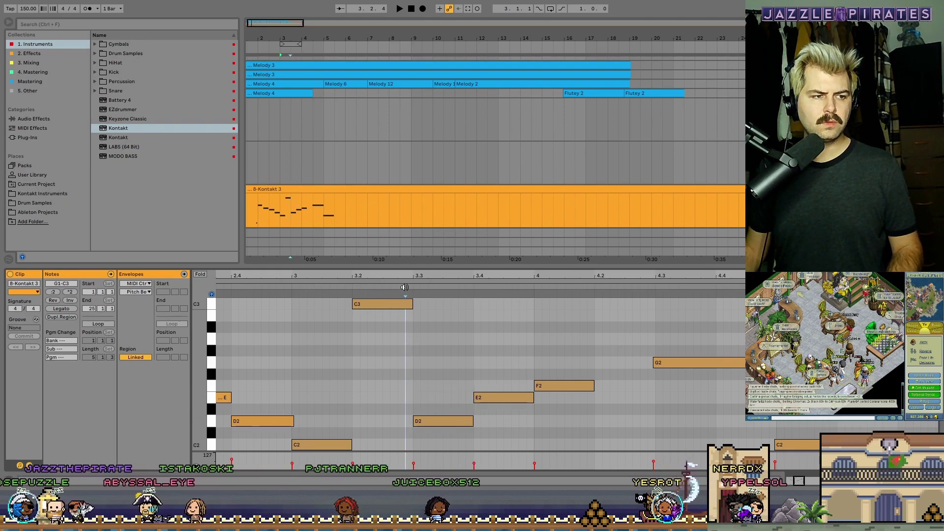
click(456, 424)
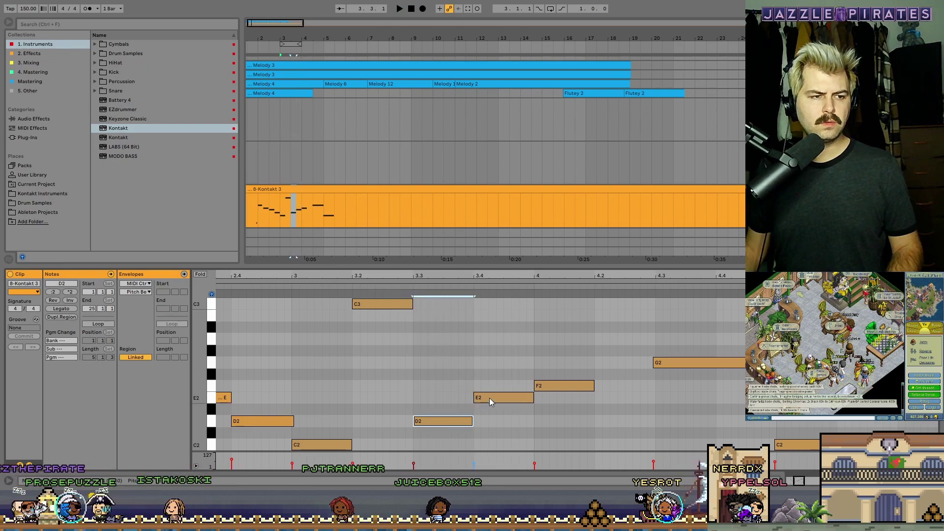
scroll(492, 393, down, 1)
scroll(487, 390, down, 1)
scroll(488, 389, up, 1)
scroll(486, 389, up, 1)
scroll(484, 388, down, 1)
scroll(417, 344, up, 1)
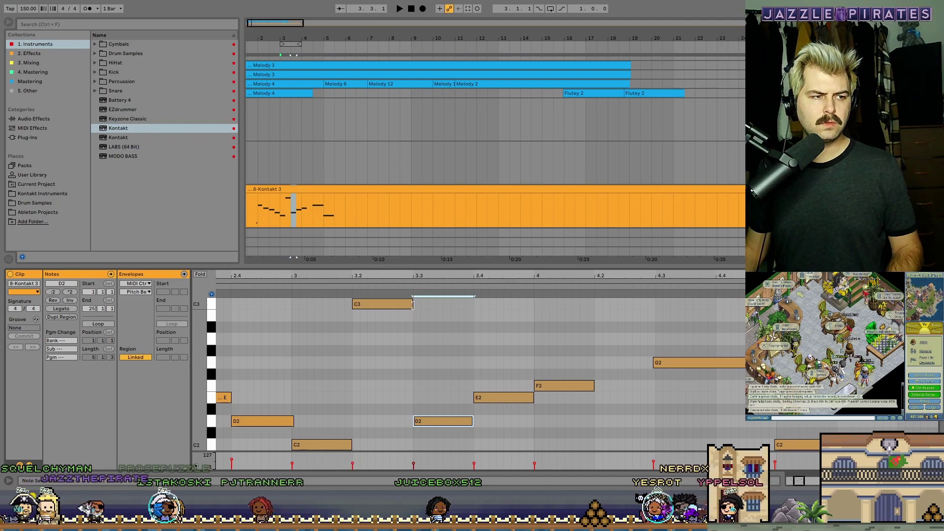
Copy the short ghost note from just before bar 2 to C2 just before 3.3
drag(349, 277, 348, 236)
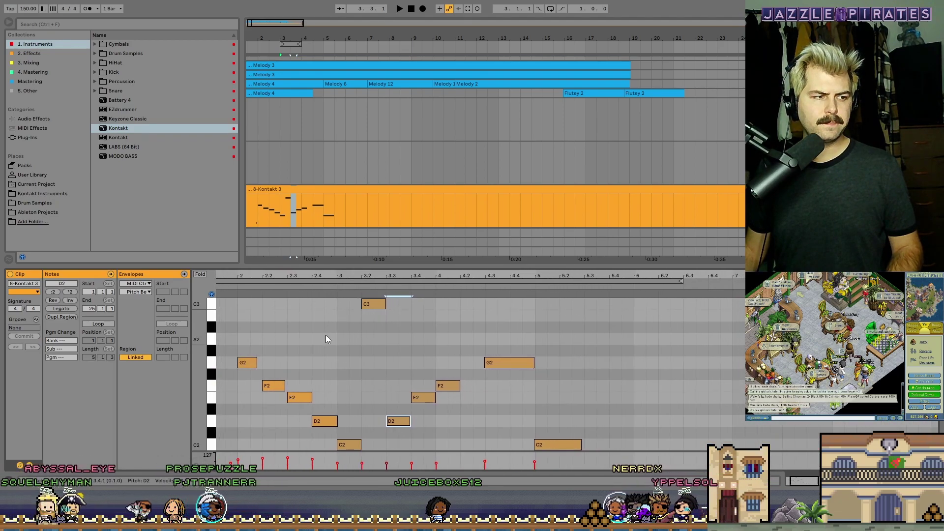
scroll(320, 328, down, 2)
drag(297, 276, 297, 251)
scroll(329, 389, down, 3)
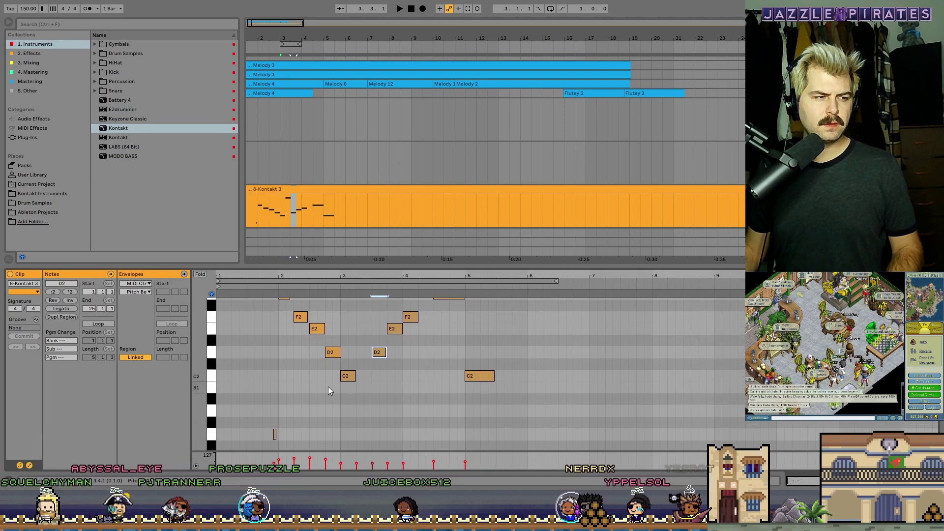
mouse_move(275, 415)
mouse_down()
mouse_move(312, 400)
mouse_move(368, 354)
mouse_up()
scroll(389, 363, up, 5)
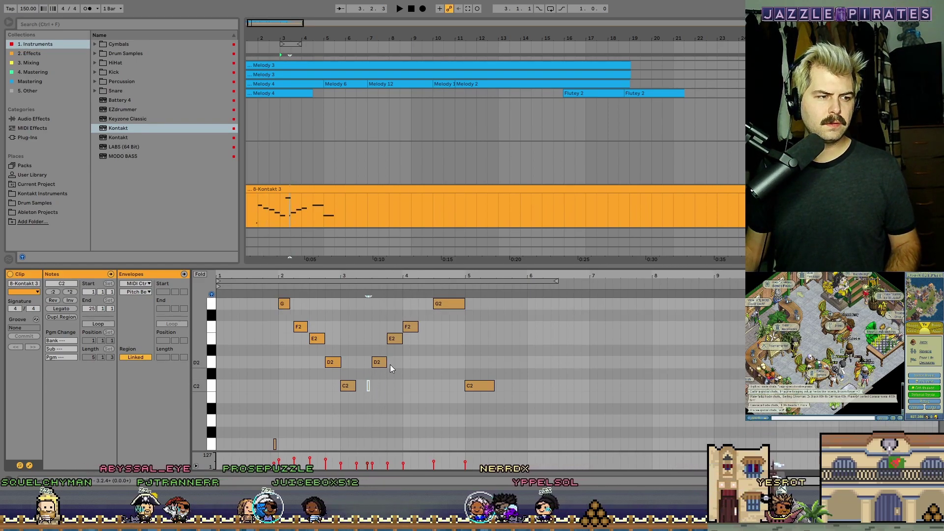
Check the C3 at 3.2 and play the bass line with the ghost note before 3.3
drag(368, 275, 361, 313)
scroll(381, 344, down, 2)
scroll(379, 344, up, 1)
key(space)
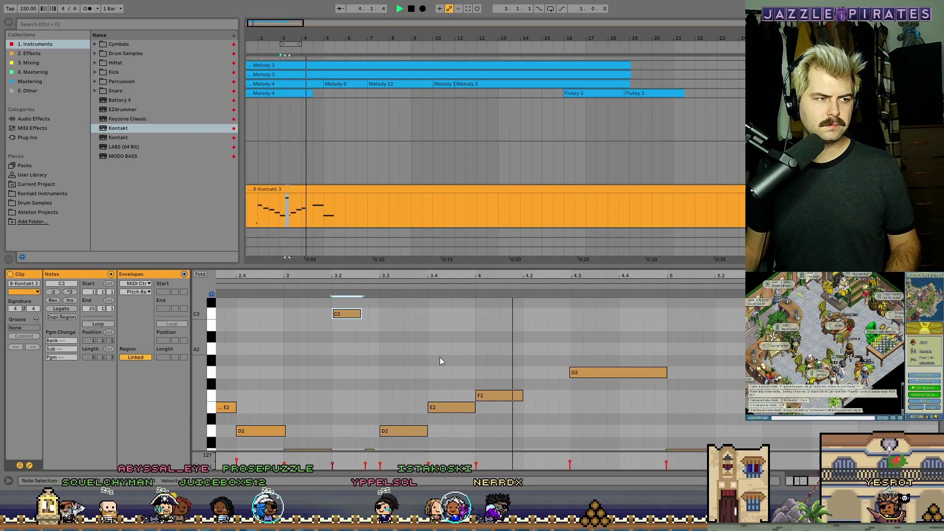
scroll(467, 358, down, 2)
key(space)
Copy the F2 bass note at bar 4 to D2 at 4.2 and shorten the G2 at 4.3 to one beat
click(511, 360)
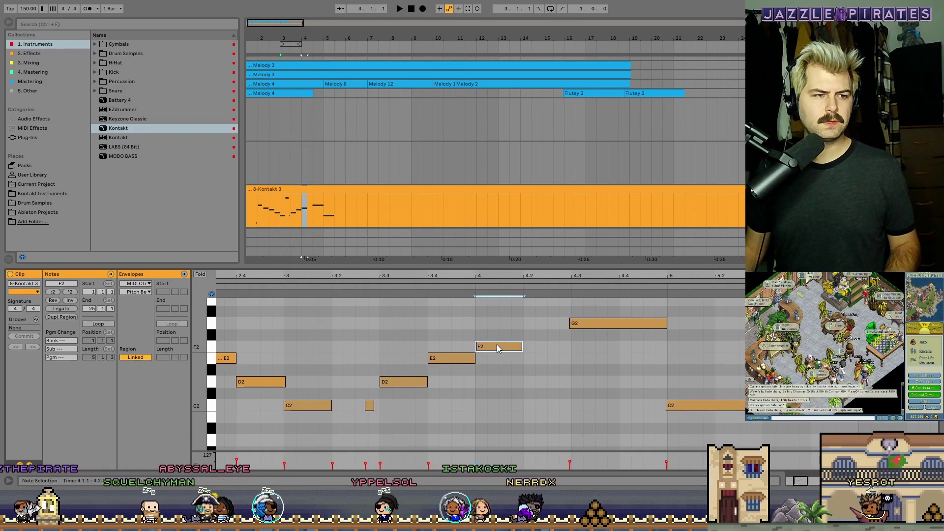
drag(498, 348, 562, 383)
drag(609, 324, 617, 324)
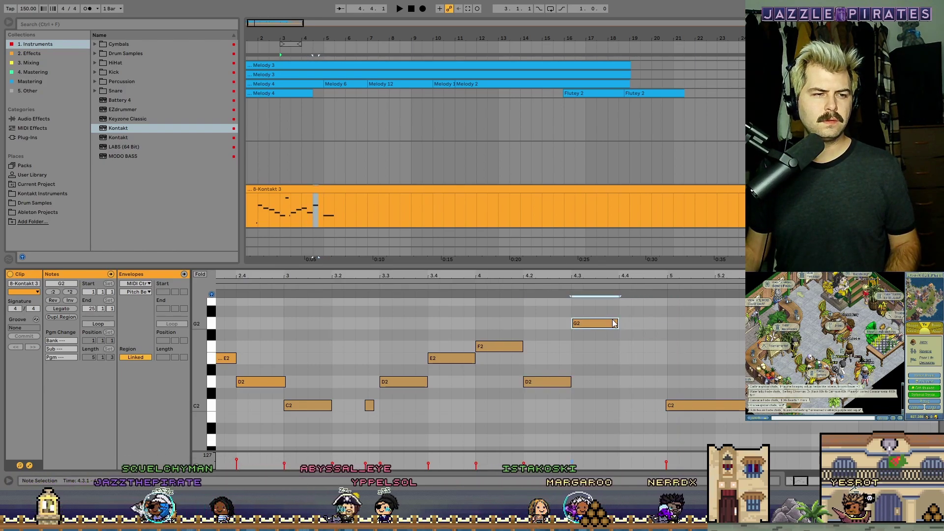
Copy the short ghost note to G1 just before 4.4 and add a one-beat B1 at 4.4
drag(371, 406, 612, 451)
drag(678, 398, 630, 409)
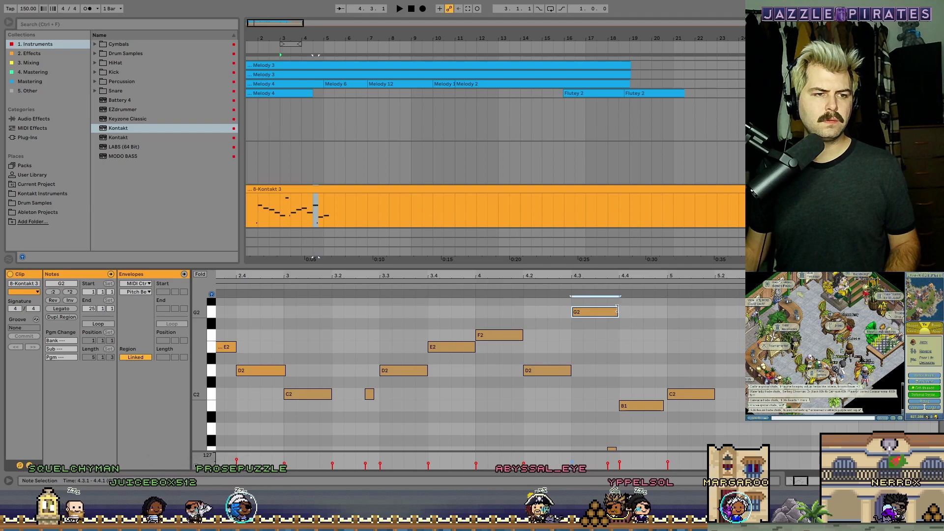
Shorten the G2 bass note at 4.3 to half a beat and play the reworked bar 4
drag(618, 312, 595, 313)
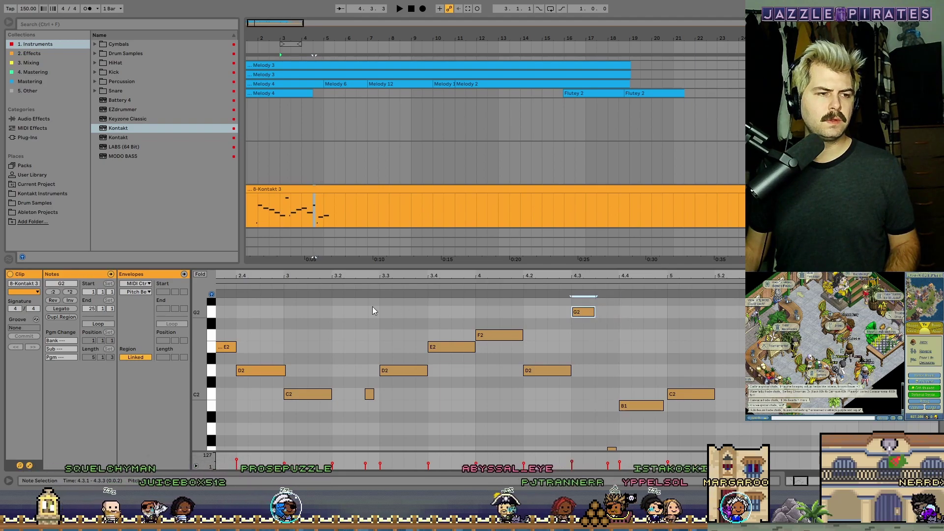
key(space)
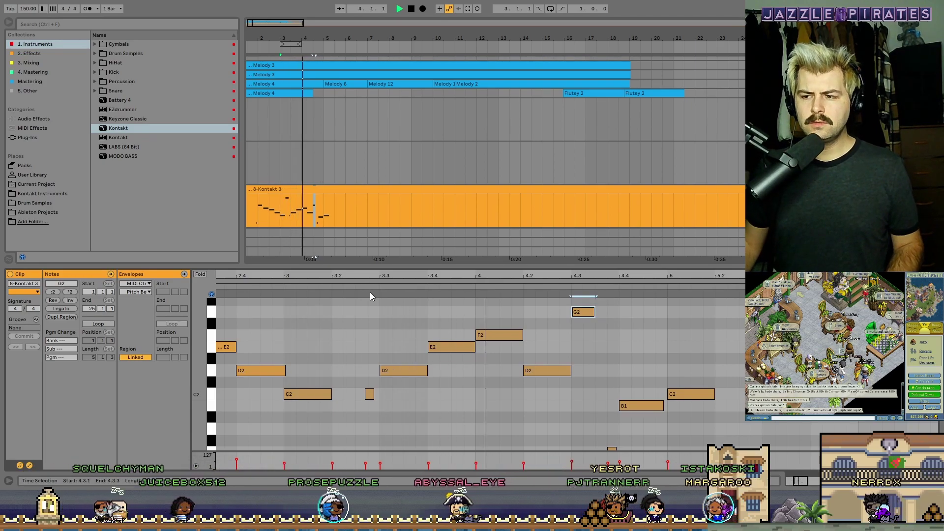
key(space)
scroll(435, 359, down, 3)
Audition the B1 at 4.4, raise the bass note at bar 5 to E2, and listen to the passage
click(639, 367)
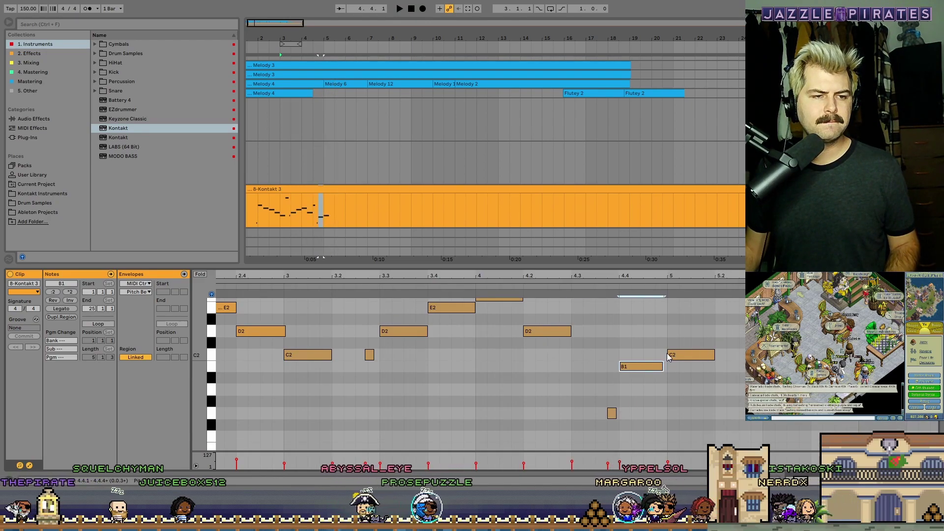
scroll(702, 385, up, 2)
click(688, 385)
scroll(690, 385, up, 2)
drag(682, 415, 687, 373)
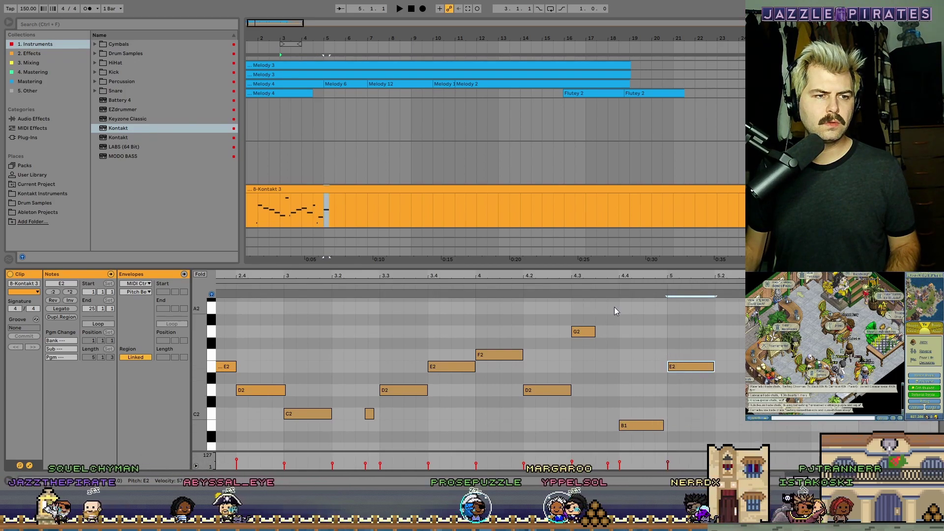
click(614, 285)
Extend the walking bass from 5.2 into bar 6 with one-beat copies on A#1, A1, D#2, D2, G#2 and G2
drag(690, 372, 787, 349)
drag(883, 361, 930, 299)
drag(786, 301, 787, 295)
drag(797, 482, 804, 480)
ctrl+drag(737, 300, 770, 312)
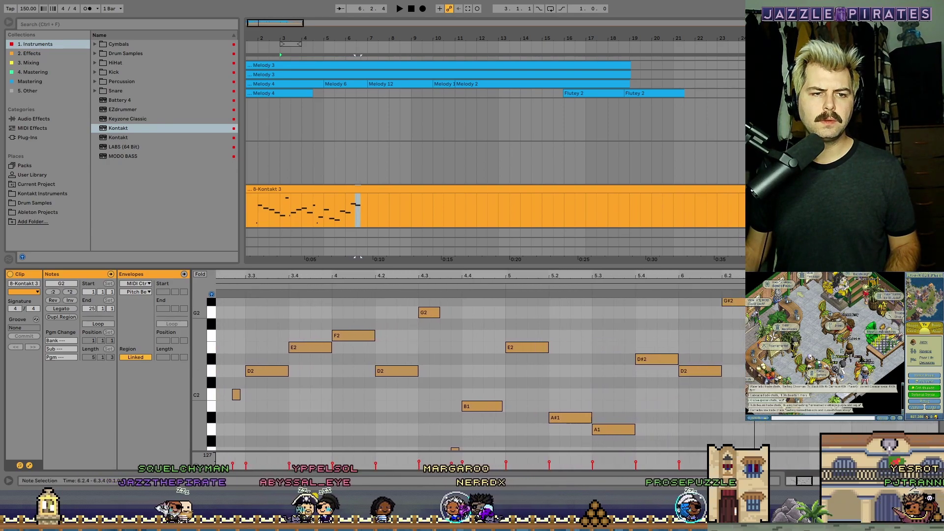
Copy the short ghost note to G1 just before 6.4 and add a B1 bass note at 6.4
scroll(553, 413, down, 2)
ctrl+drag(454, 404, 802, 404)
scroll(480, 373, up, 2)
drag(808, 343, 816, 437)
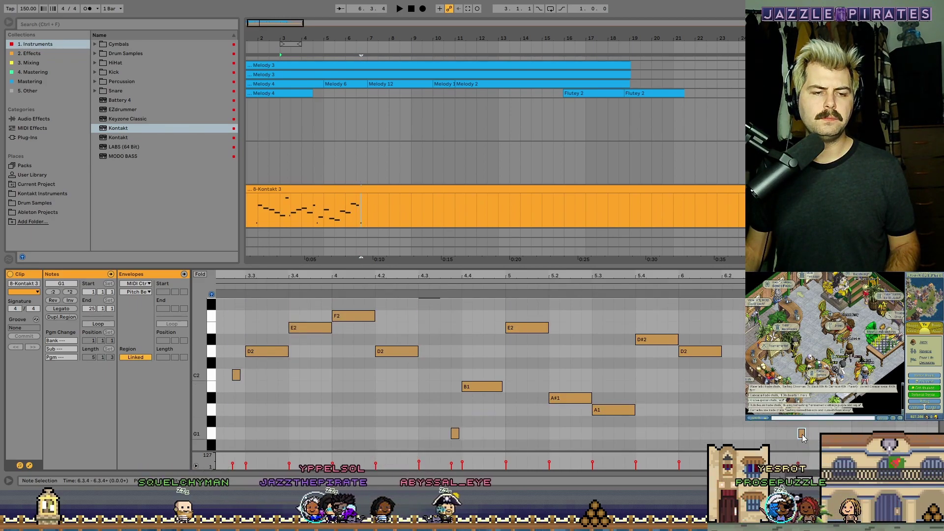
drag(765, 375, 830, 386)
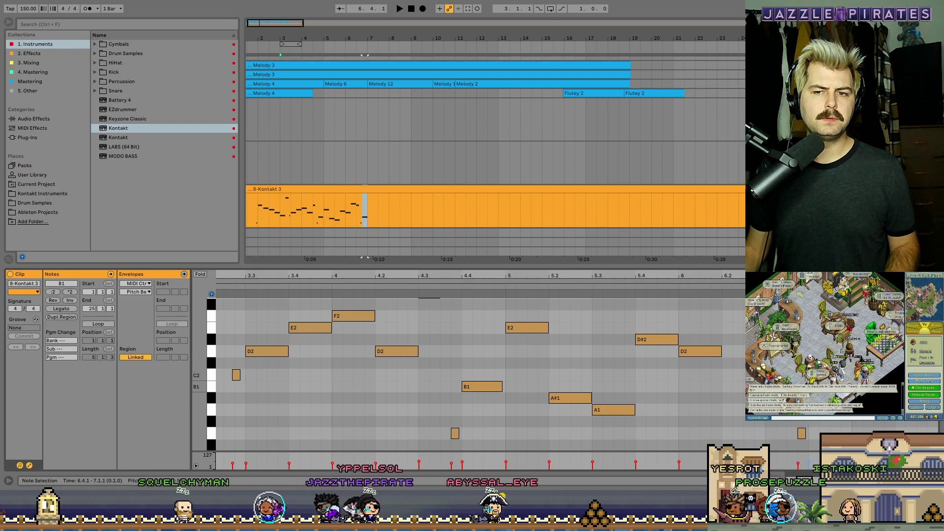
Check the G#2 bass note at 6.2 and play the extended bass line from bar 4
scroll(480, 374, up, 2)
drag(811, 300, 713, 381)
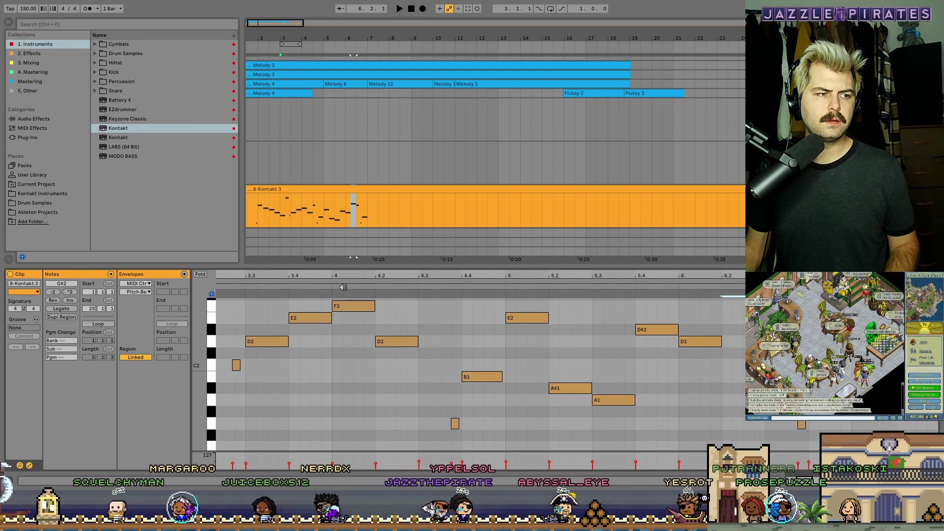
key(space)
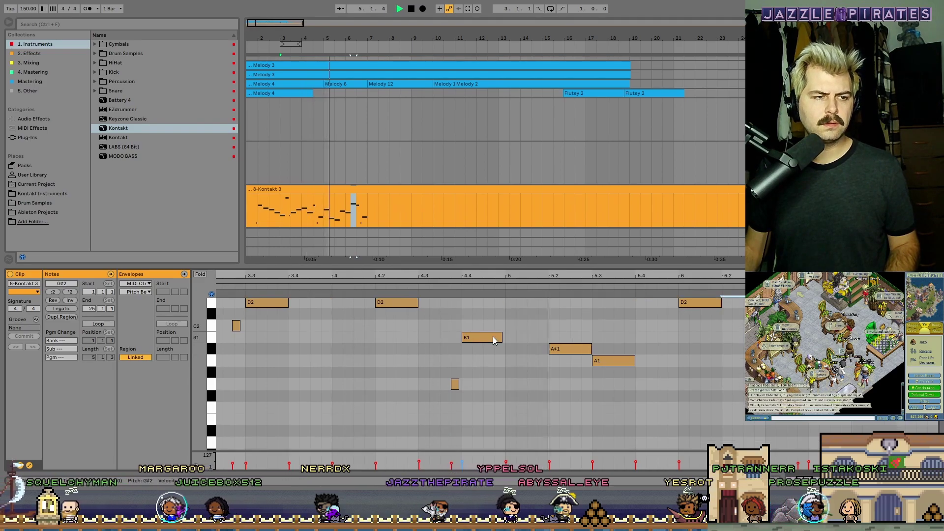
Play back the bass line around bars 5 to 7 to hear the notes at 4.4 and 5
click(494, 376)
click(527, 318)
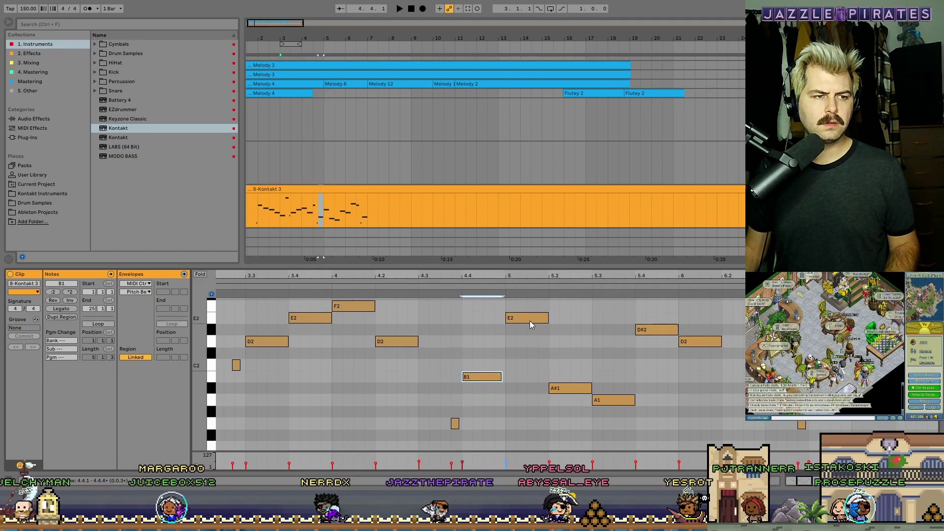
key(space)
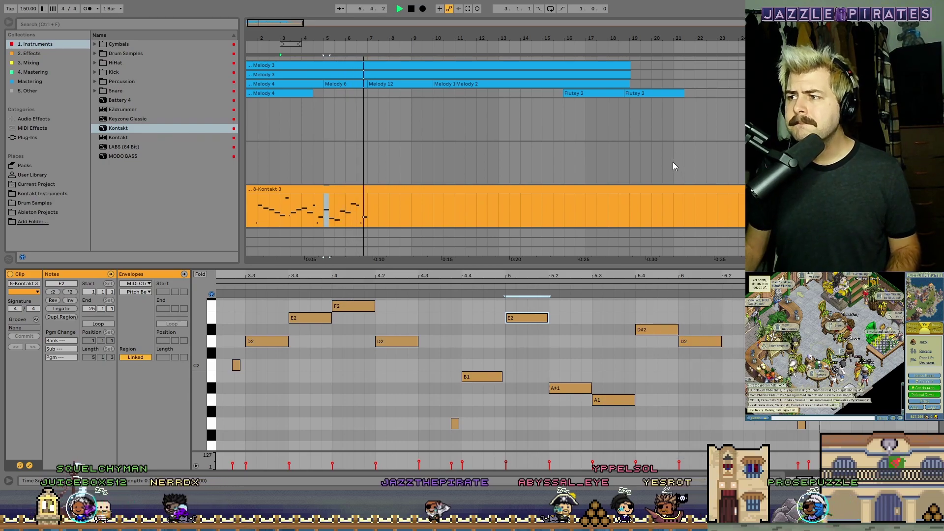
Extend the bass line with C2 at 7 and 7.2, D2 at 7.3, E2 at 7.4 and F2 at 8, and play it back
drag(730, 275, 469, 258)
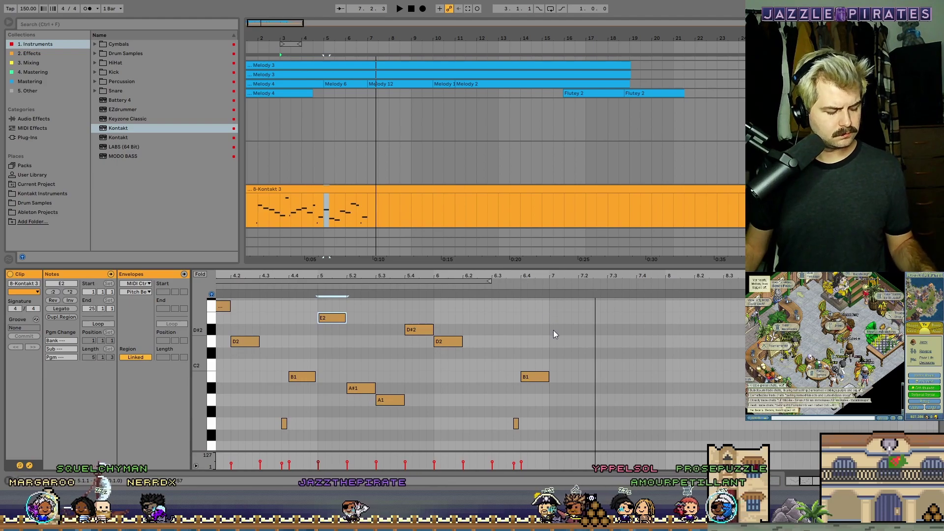
scroll(567, 405, down, 1)
click(516, 404)
click(535, 356)
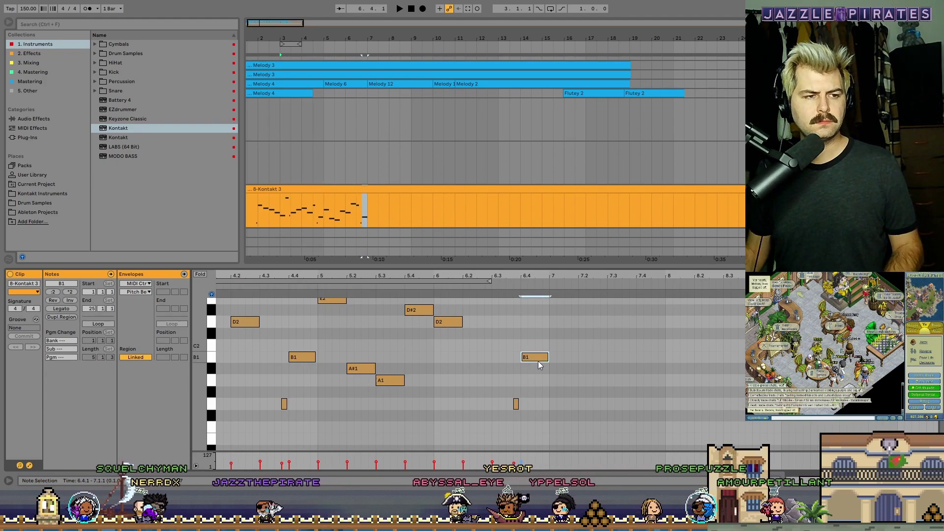
drag(527, 358, 555, 347)
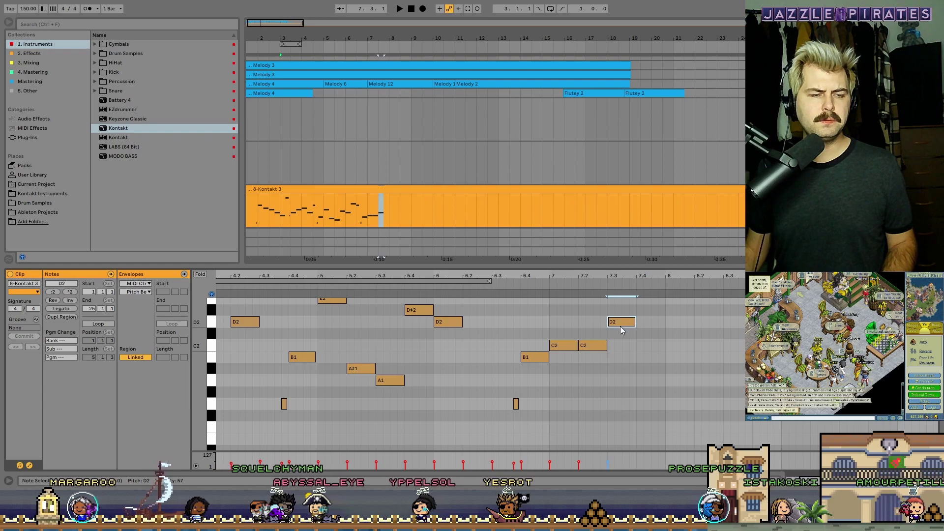
scroll(619, 329, up, 3)
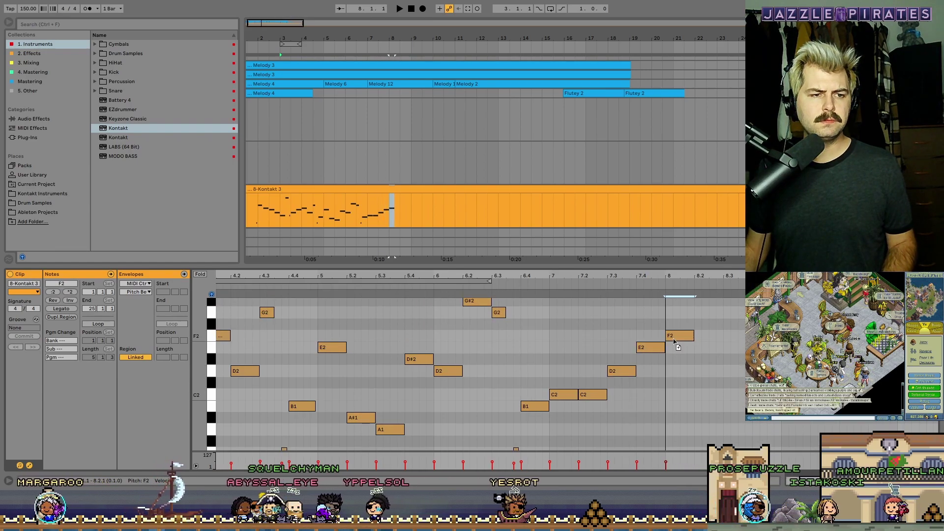
key(space)
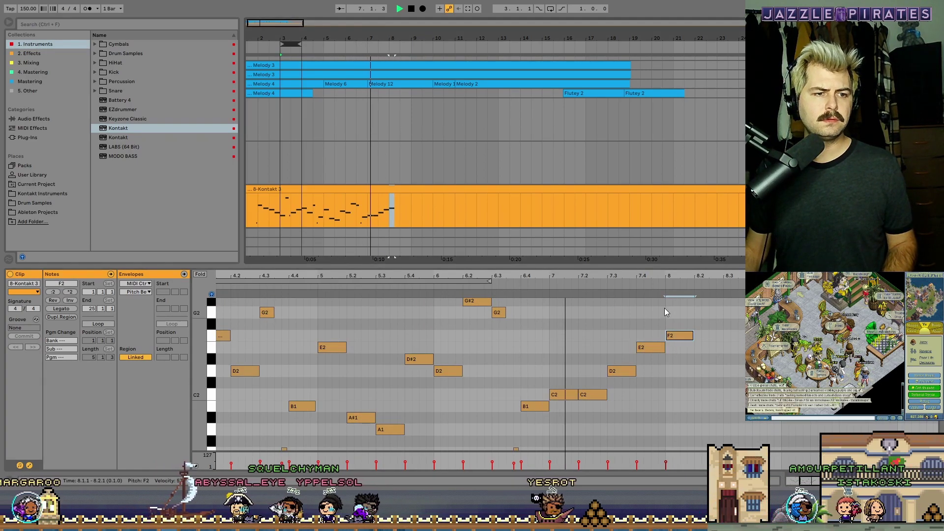
key(space)
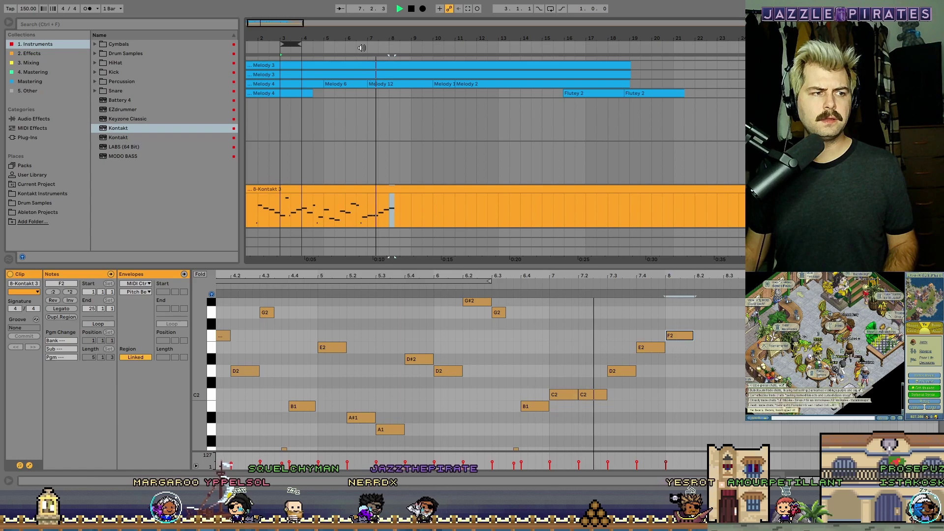
Raise the notes at 7.3 to E2, 7.4 to G#2 and 8 to A2, and play back from 6.4.4
click(592, 396)
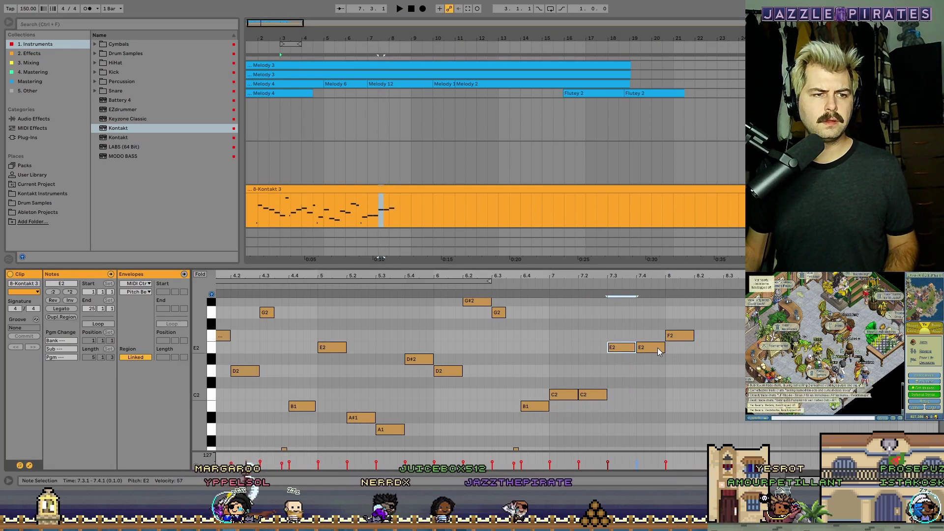
scroll(657, 347, up, 3)
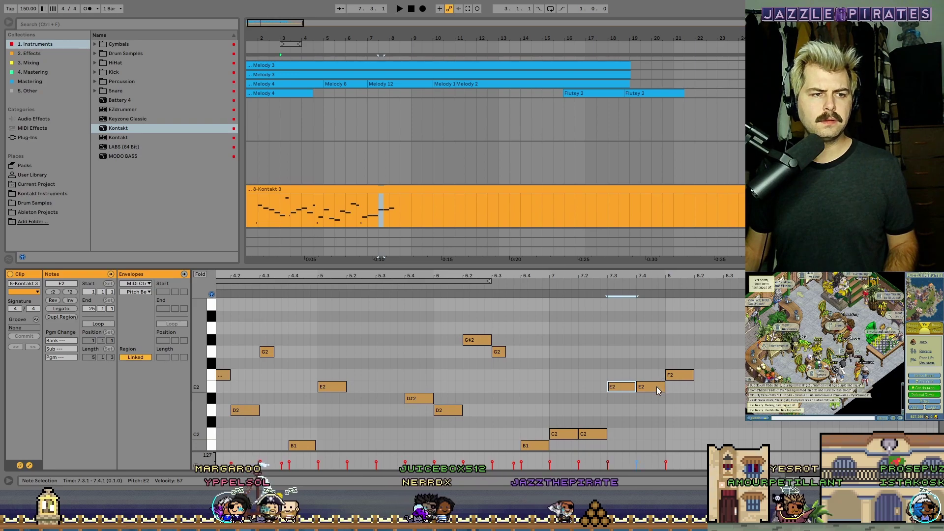
drag(657, 386, 675, 321)
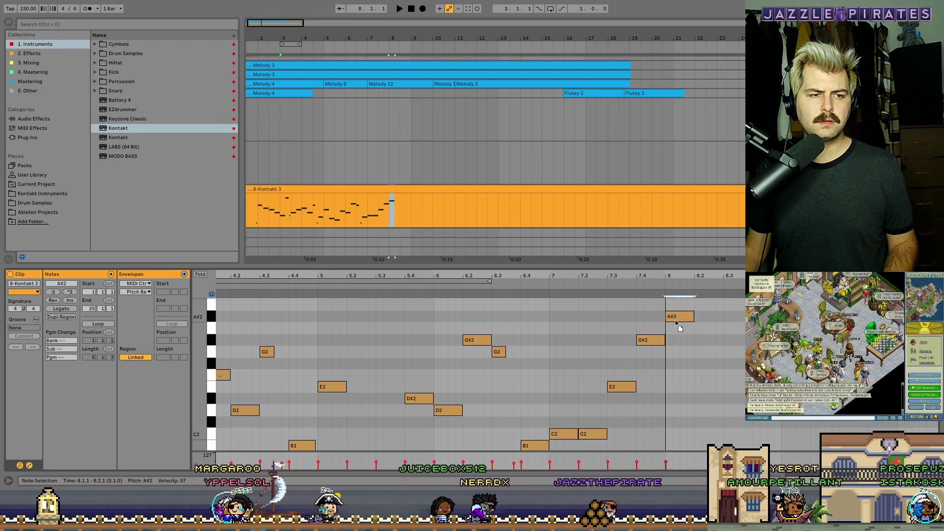
click(543, 294)
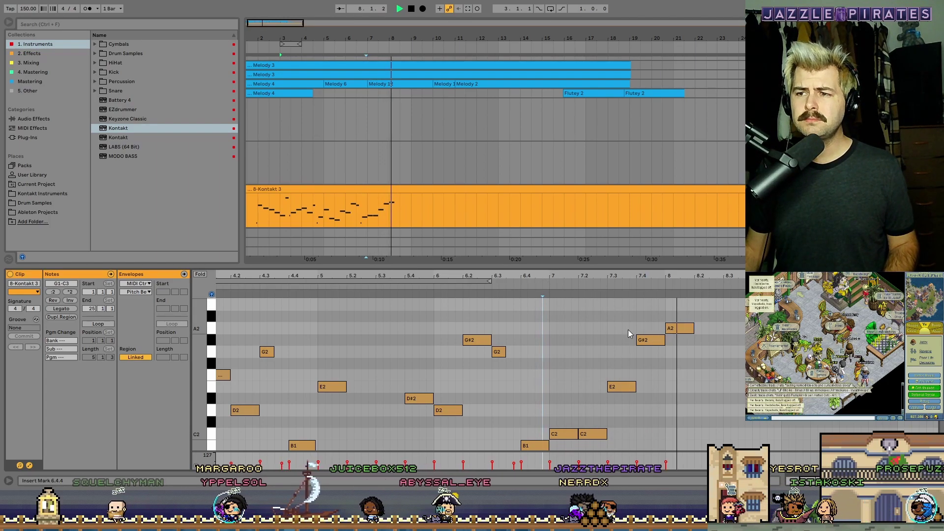
Continue the bass line with D#2 at 8.2, D2 at 8.3, F#2 at 8.4, G2 at 9, G1 at 9.2 and E2 at 9.3
double_click(708, 363)
drag(707, 367, 767, 364)
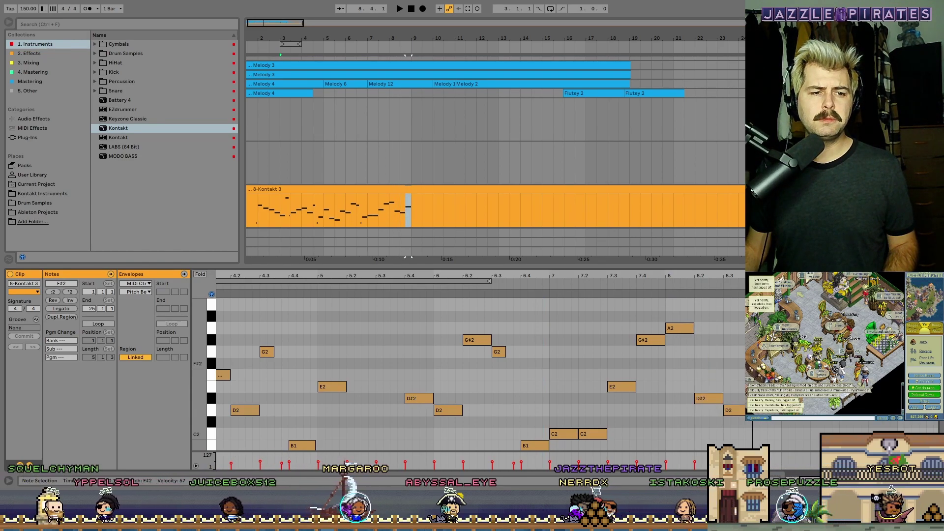
scroll(469, 374, down, 2)
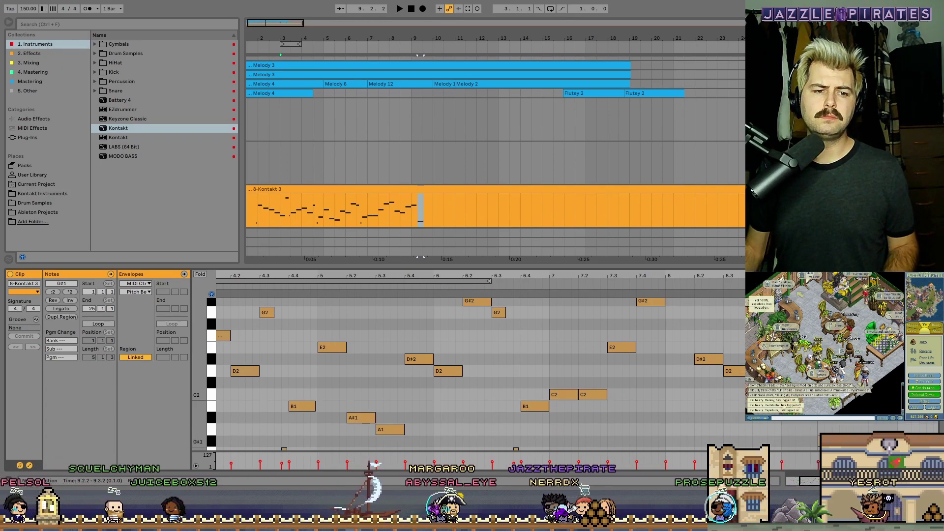
scroll(839, 425, down, 2)
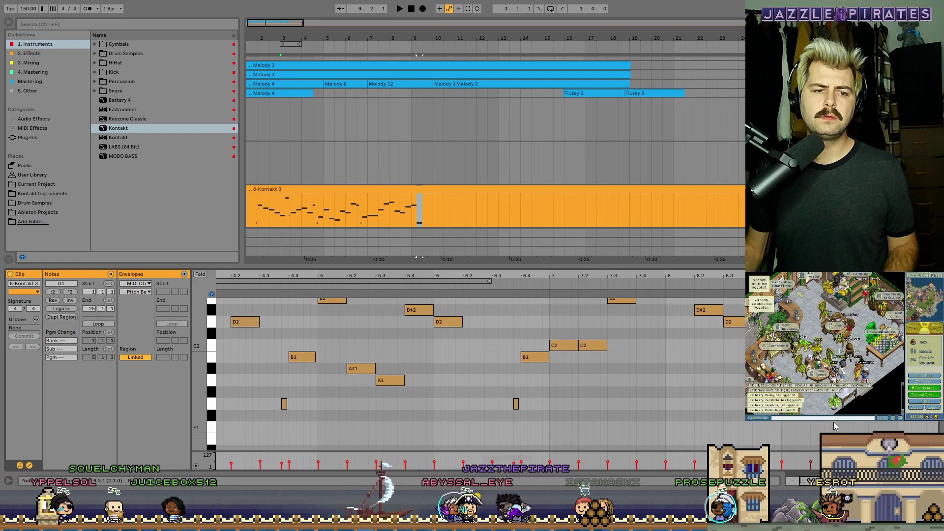
scroll(867, 426, up, 1)
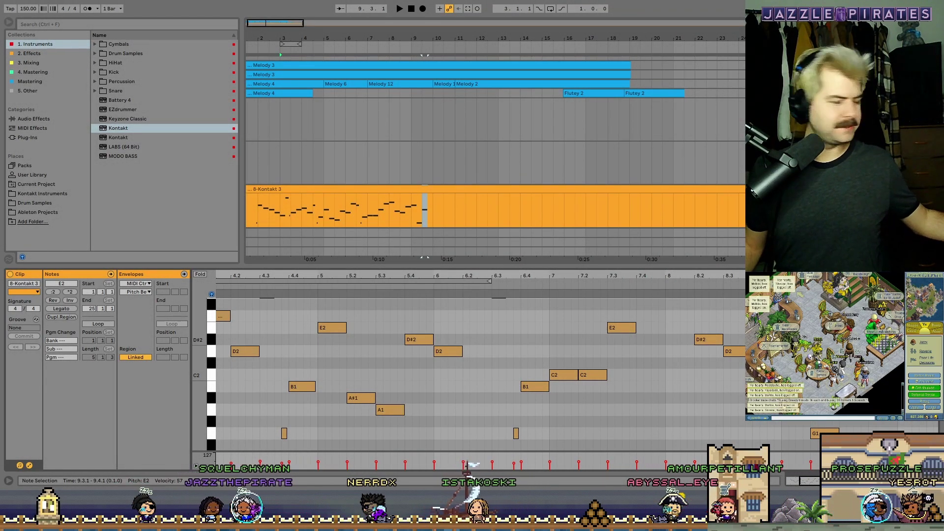
scroll(480, 373, up, 1)
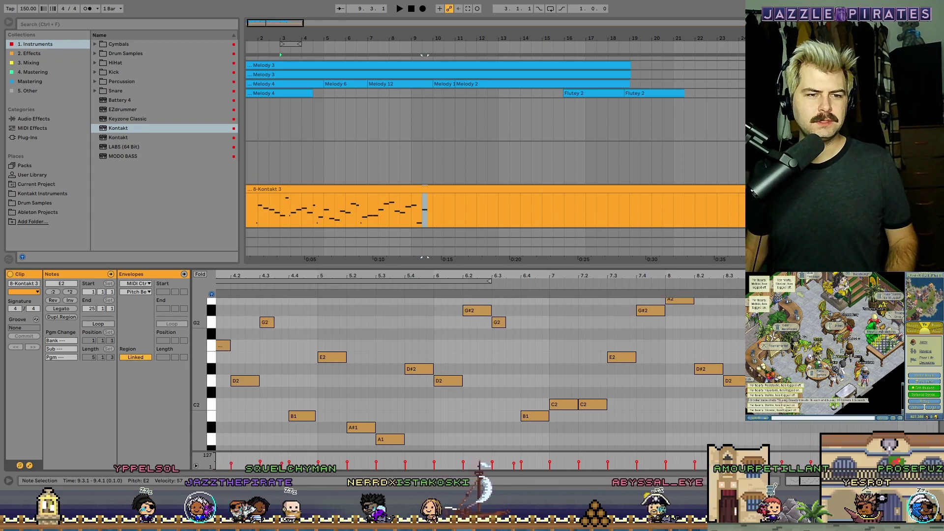
Play back the new bass notes, and add D2 at 9.4 and C2 at 10
click(658, 287)
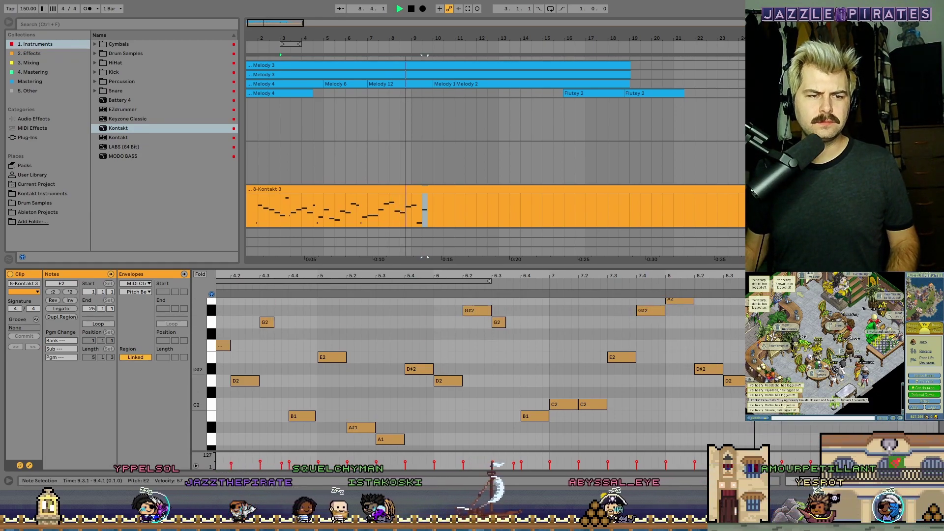
scroll(467, 373, down, 3)
key(space)
key(ctrl+d)
key(Down)
key(Down)
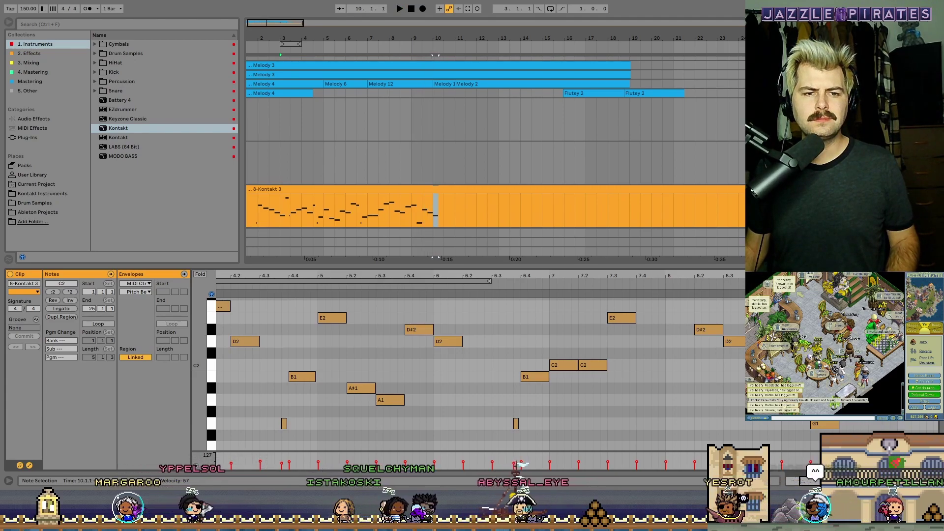
Add bass notes G2 at 10.2, C3 at 10.3, C2 at 10.4 and G1 at 11
drag(639, 275, 219, 275)
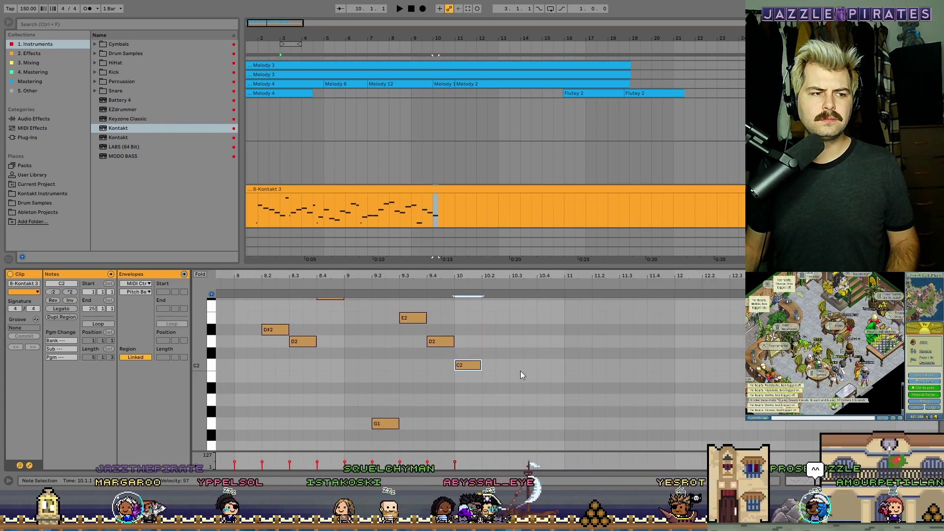
scroll(558, 384, up, 2)
drag(472, 395, 498, 315)
scroll(516, 347, up, 2)
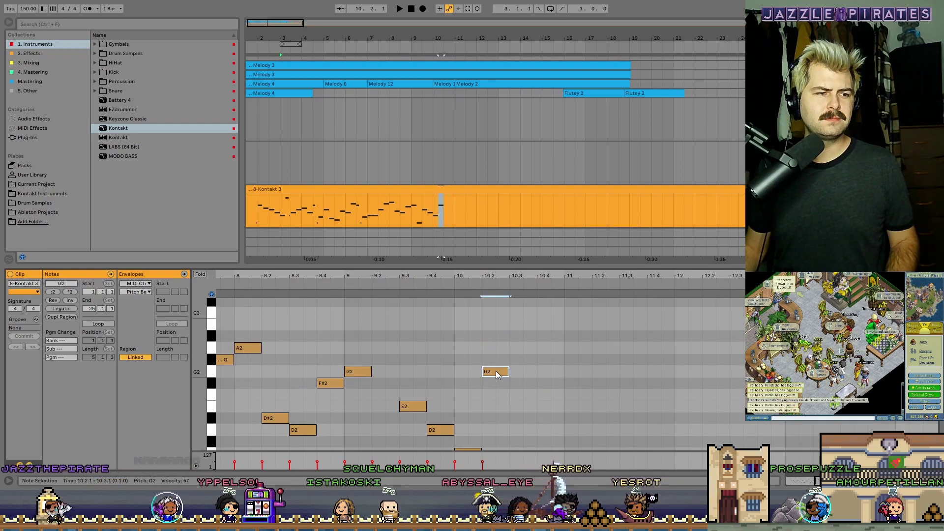
double_click(522, 313)
drag(522, 318, 546, 393)
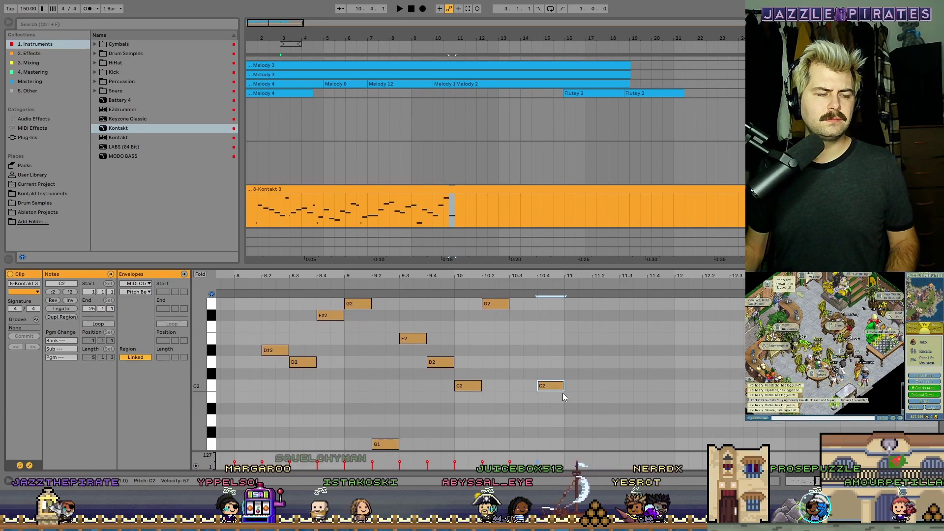
double_click(579, 433)
drag(579, 432, 580, 446)
scroll(585, 426, down, 2)
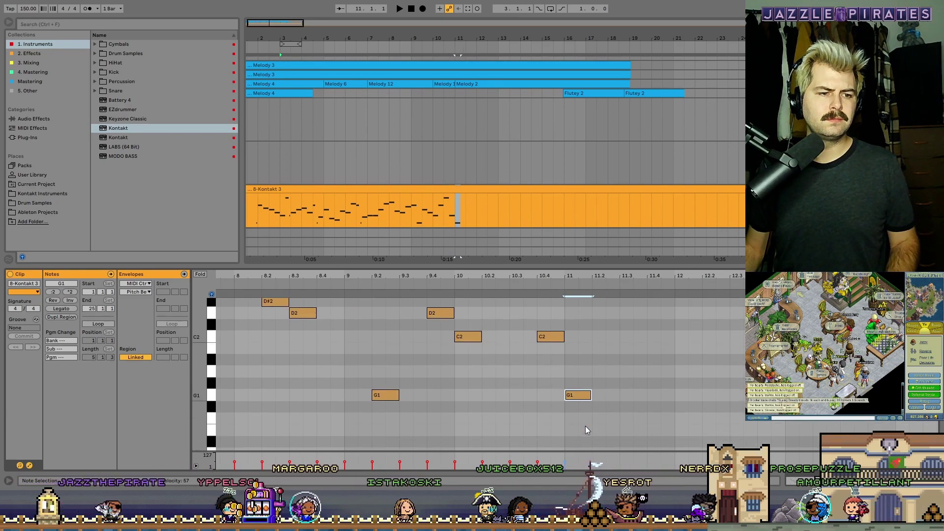
Shorten the G1 note at 11 to half a beat, repeat it on every beat up to 12, and play the result
mouse_move(591, 396)
mouse_down()
mouse_move(576, 396)
mouse_move(606, 395)
mouse_up()
key(ctrl+d)
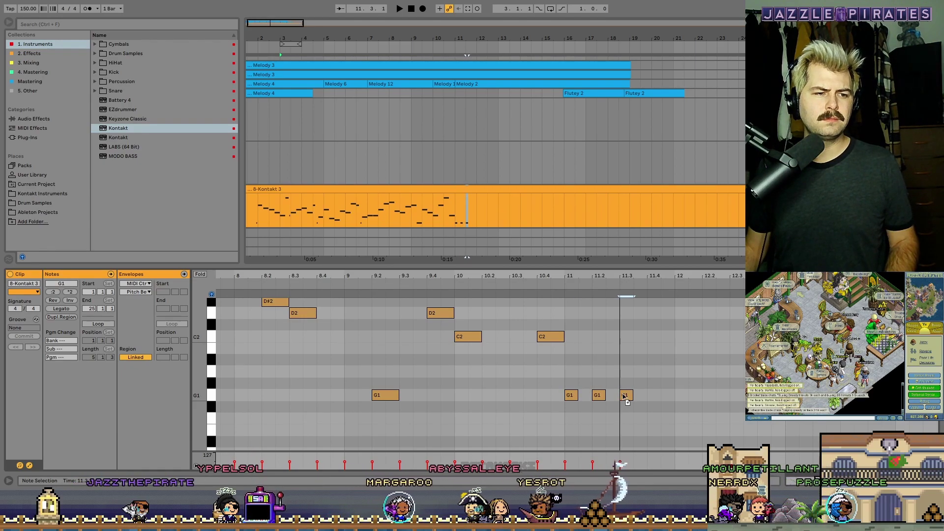
key(ctrl+d)
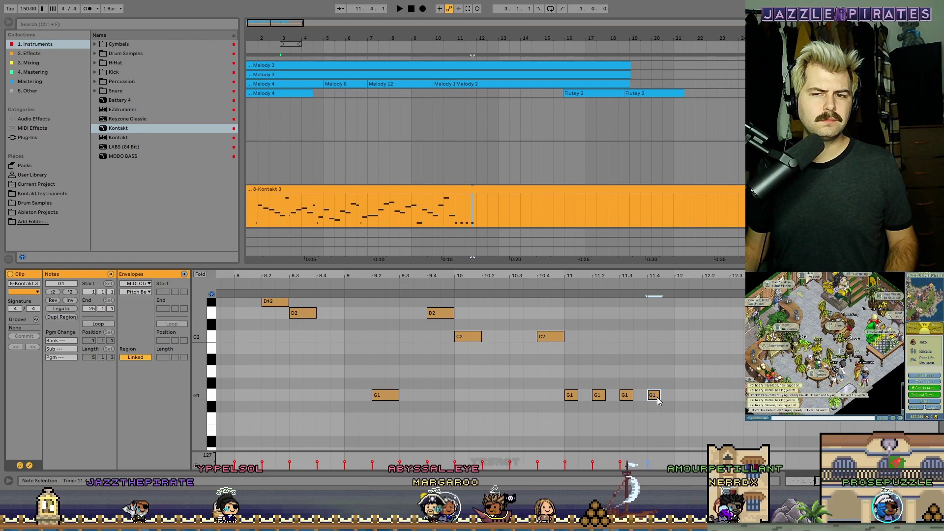
key(ctrl+d)
key(space)
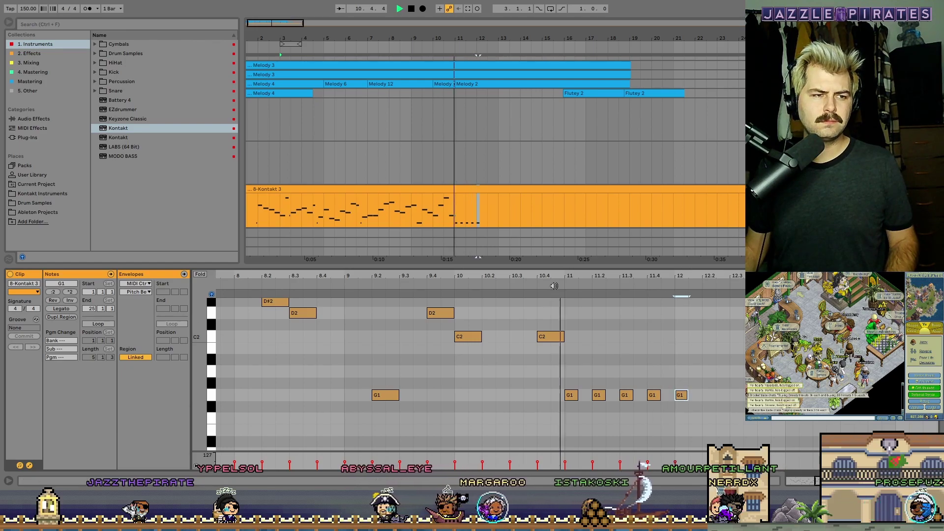
key(space)
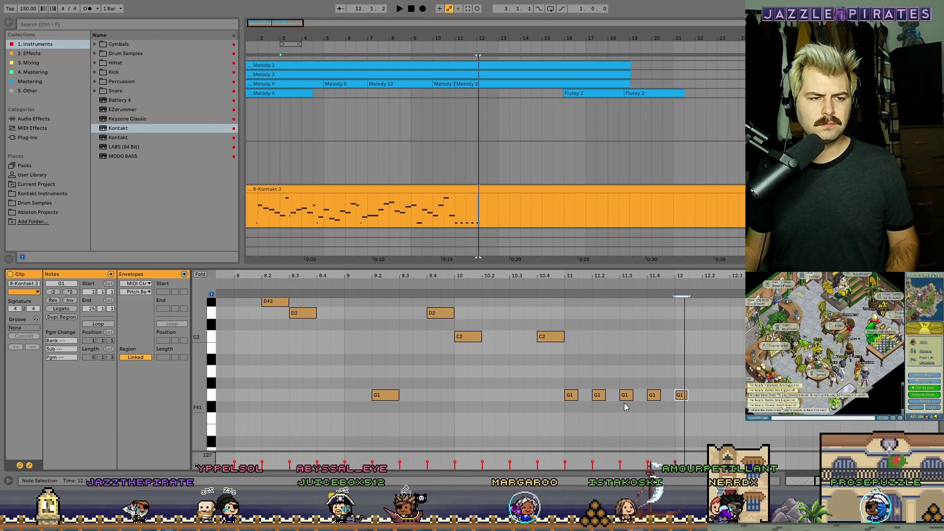
Lengthen the repeated G1 notes to full beats and add G1 at 12.2, G#1 at 12.3 and 12.4, and A1 on each beat of bar 13
drag(577, 395, 609, 394)
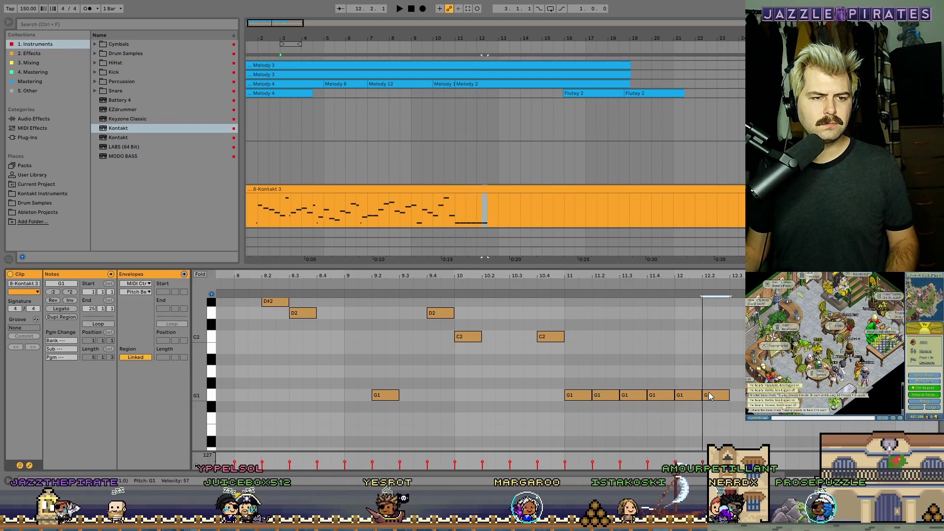
double_click(738, 384)
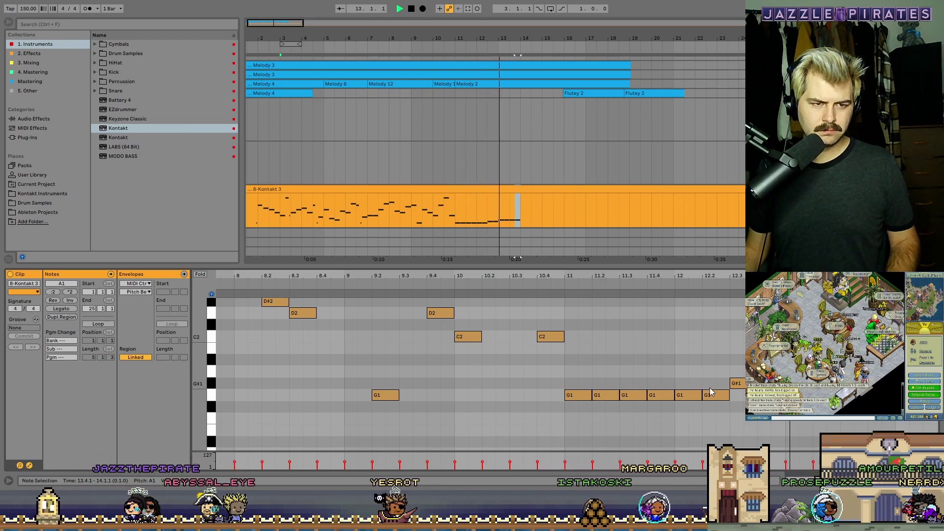
key(space)
Raise the G1 note at 11.2 to D2
click(603, 396)
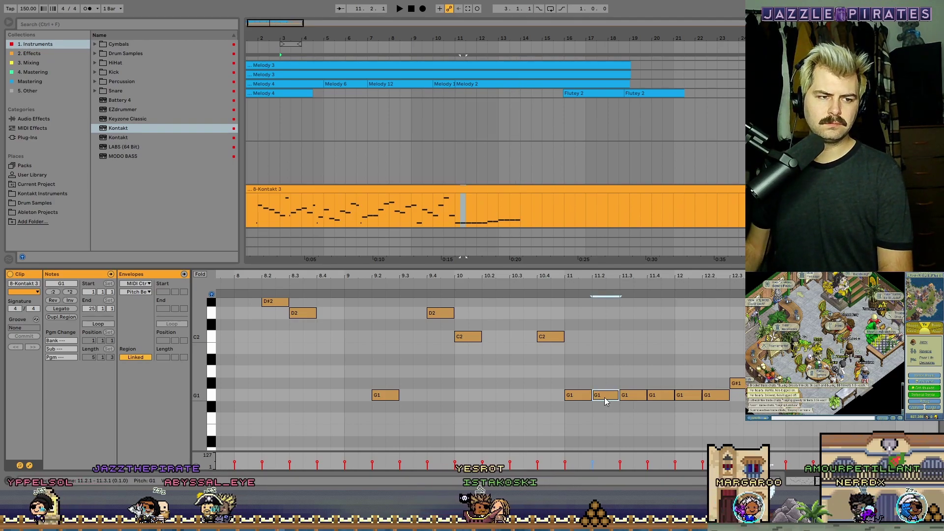
drag(607, 397, 611, 334)
scroll(605, 409, up, 1)
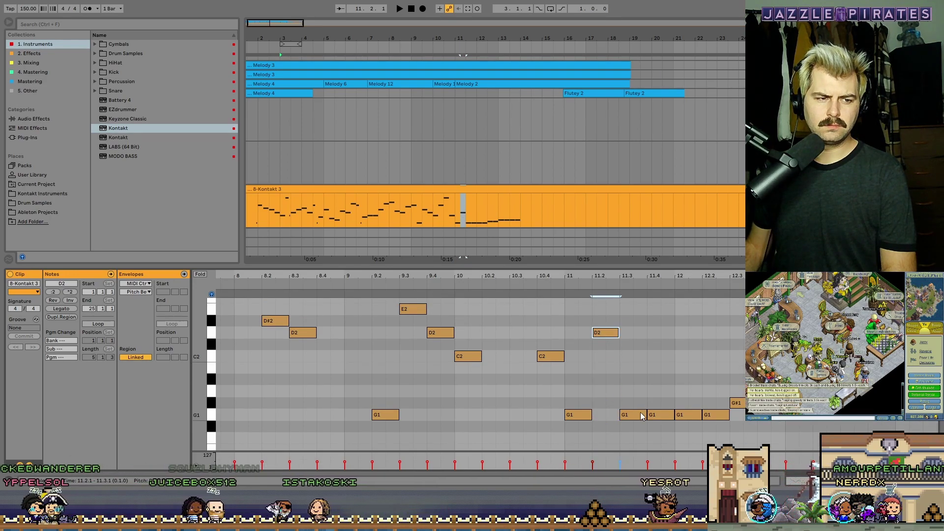
Place a short G1 ghost note just before 11.3, reusing the one that precedes 6.4
scroll(377, 362, down, 3)
scroll(426, 373, up, 2)
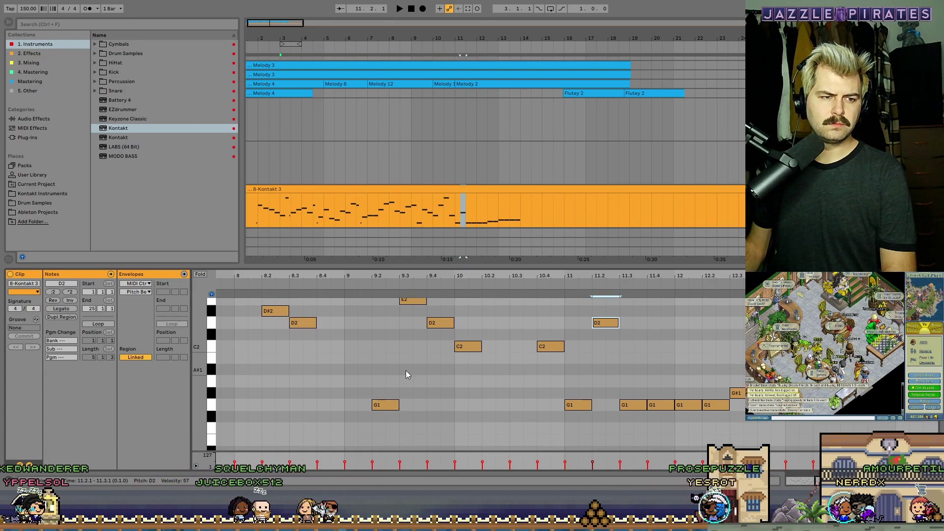
drag(398, 276, 398, 268)
scroll(304, 412, down, 5)
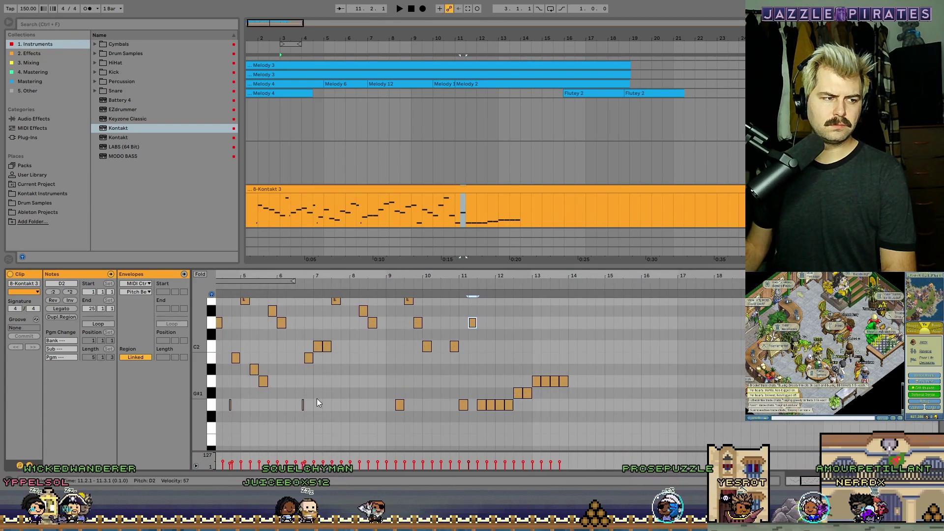
drag(304, 409, 484, 415)
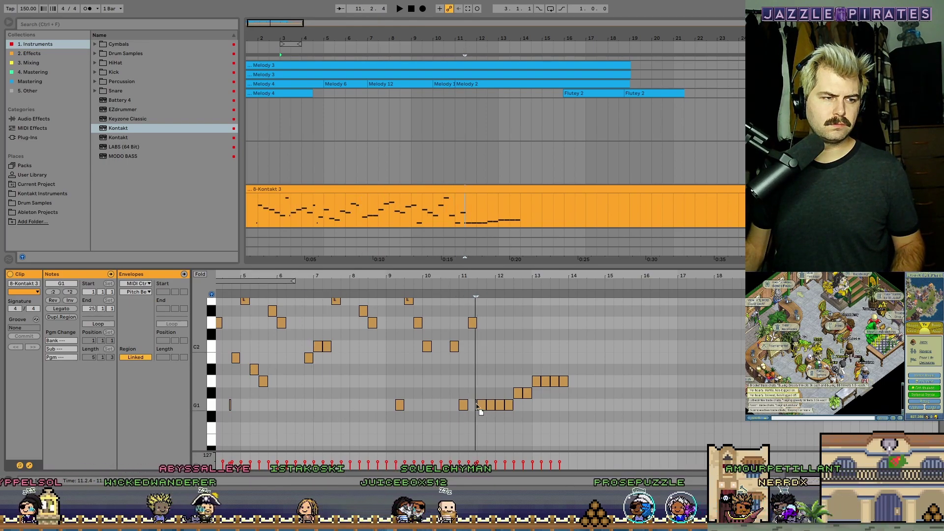
scroll(494, 344, up, 10)
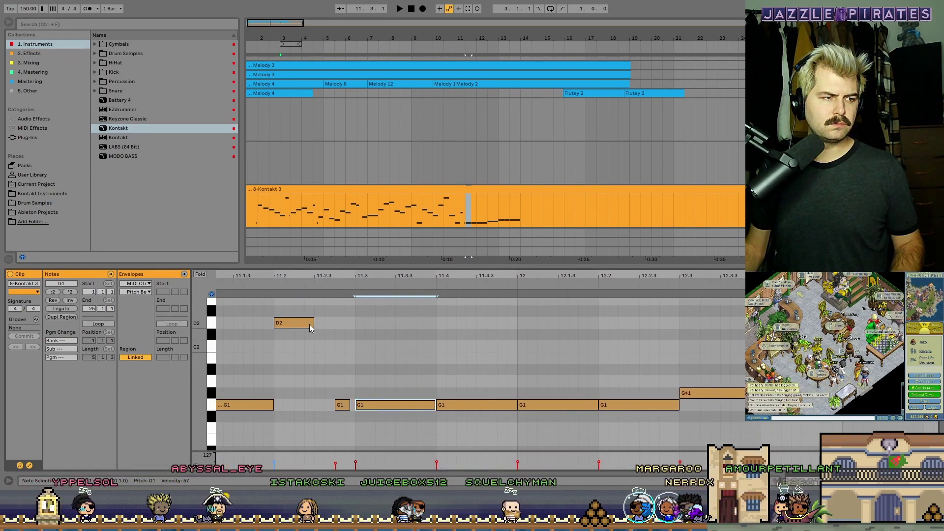
Move the D2 note to F2 at 11.3, delete the G1 there, copy the G1 ghost note to just before 11.4, and play the result
drag(403, 308, 388, 302)
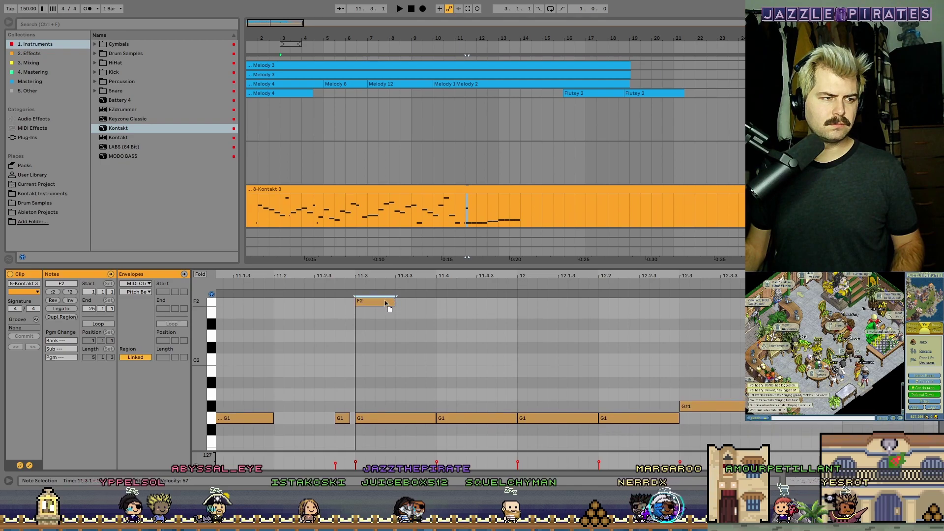
double_click(380, 420)
ctrl+drag(338, 421, 422, 420)
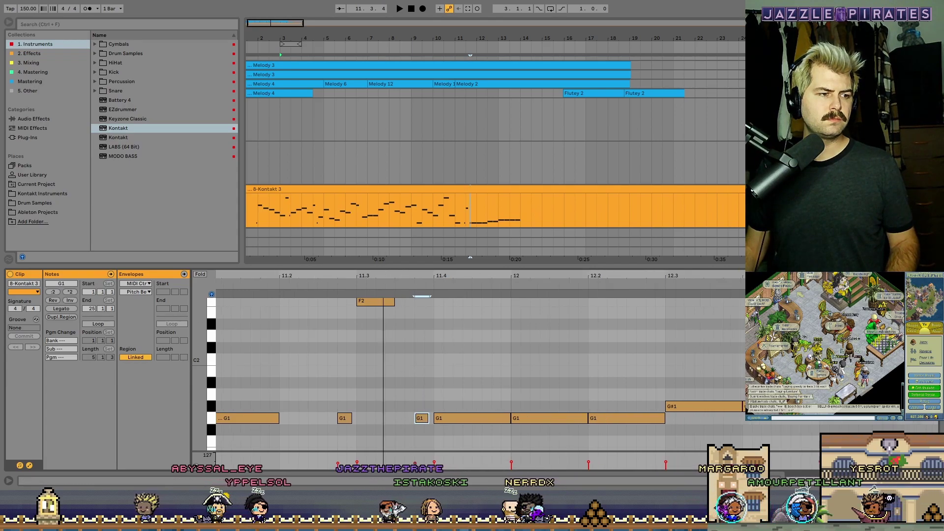
drag(411, 276, 411, 236)
click(329, 284)
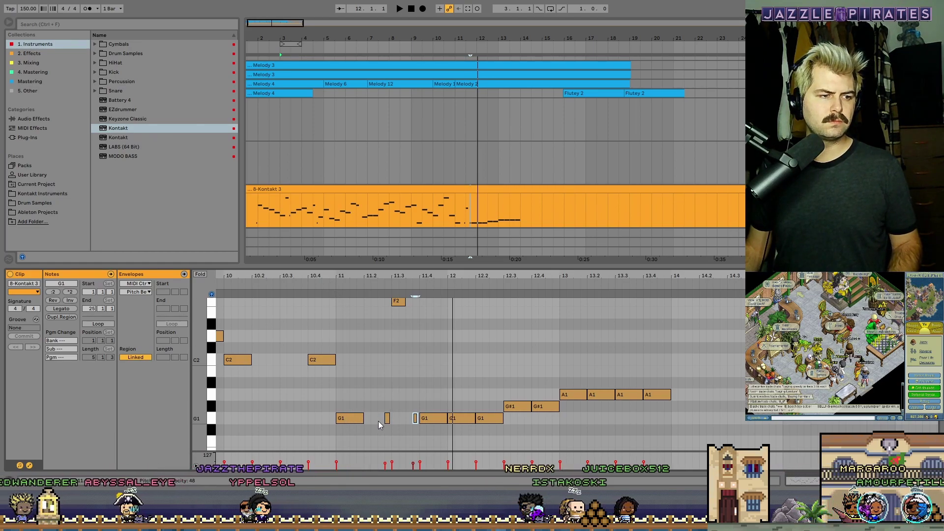
key(space)
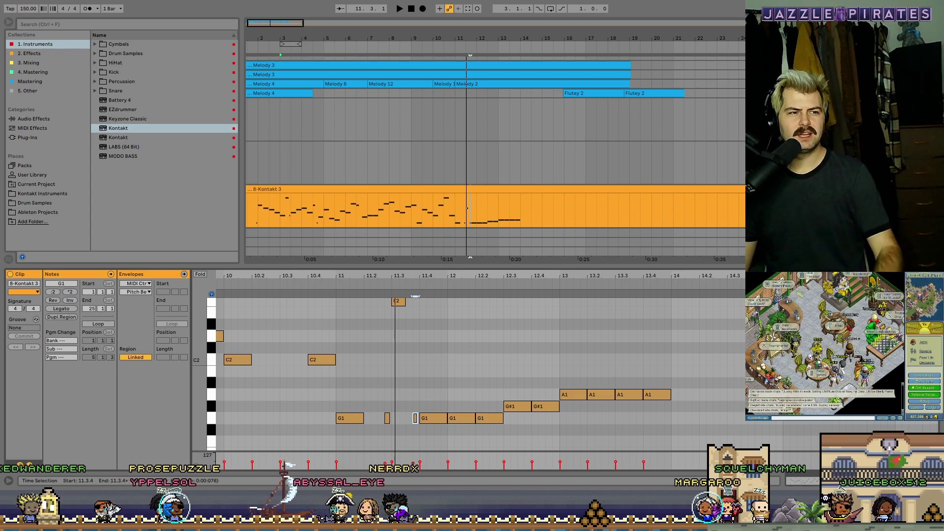
Replay the line from bar 11 and lower the F2 note at 11.3 to E2
scroll(474, 374, down, 1)
click(333, 287)
key(space)
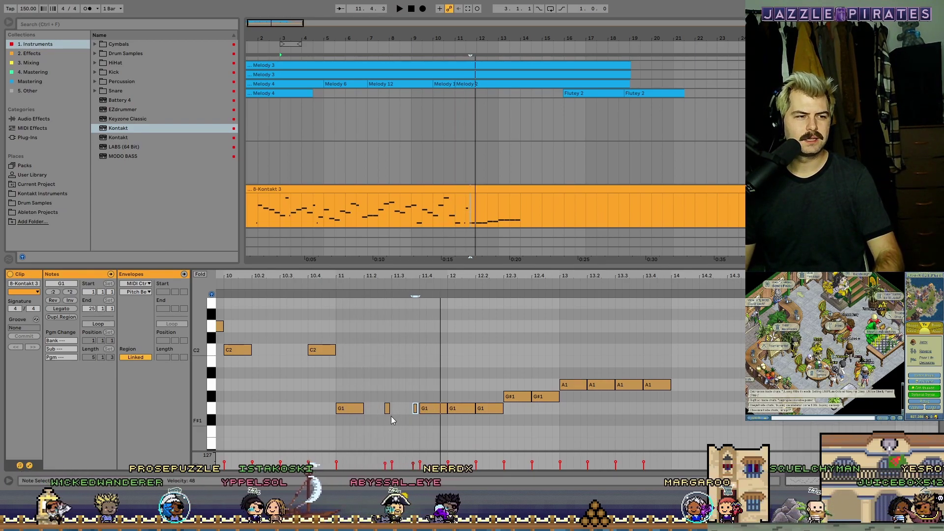
scroll(388, 420, up, 1)
click(387, 416)
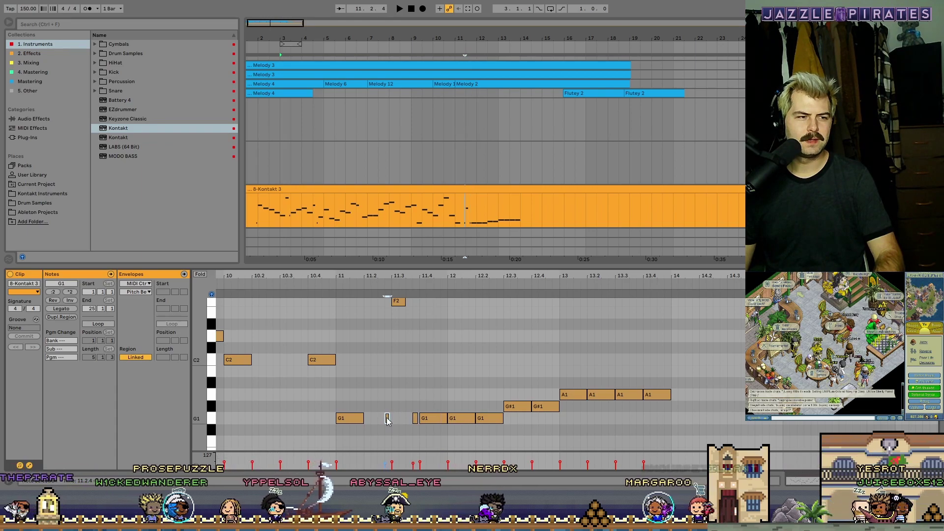
scroll(411, 349, up, 2)
drag(399, 320, 397, 332)
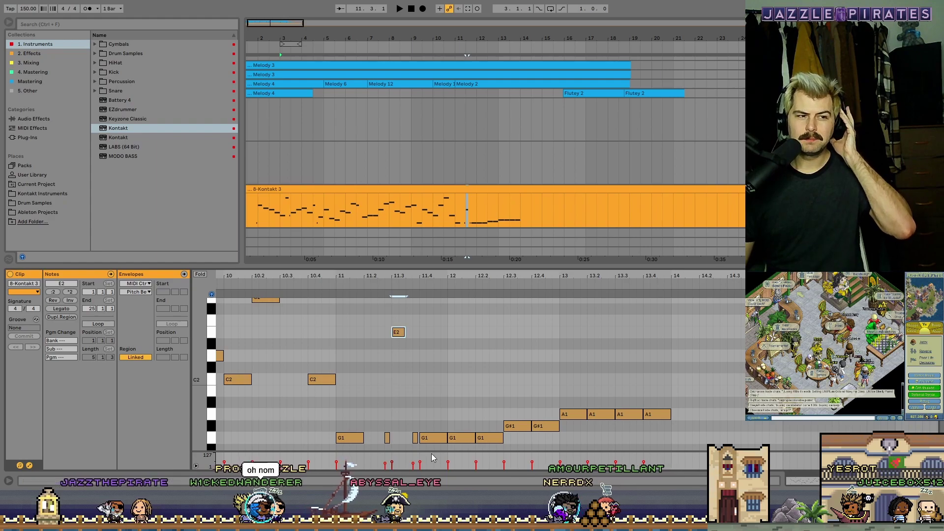
Raise the G1 notes at 11.4, 12 and 12.2 to F2, G2 and D2, and play the line from bar 11
drag(430, 437, 433, 320)
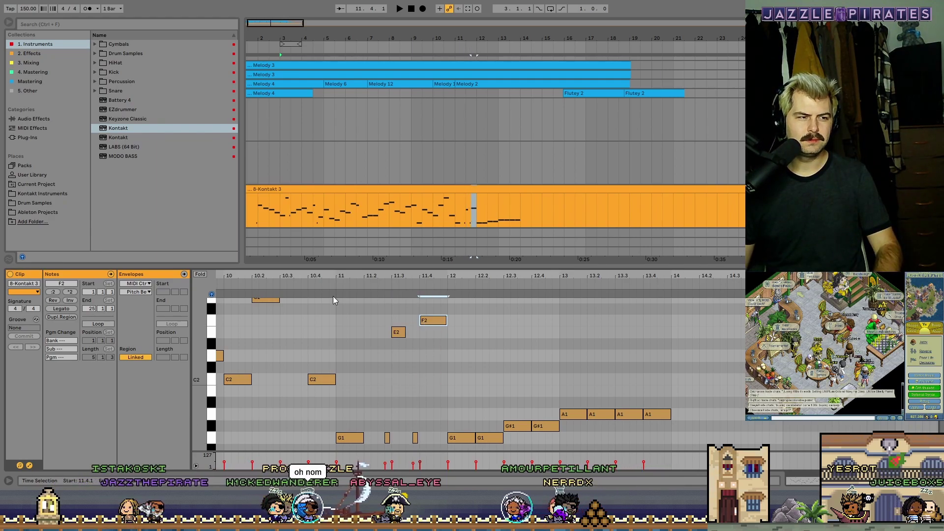
drag(457, 438, 457, 303)
mouse_move(489, 438)
mouse_down()
mouse_move(493, 334)
mouse_move(493, 356)
mouse_up()
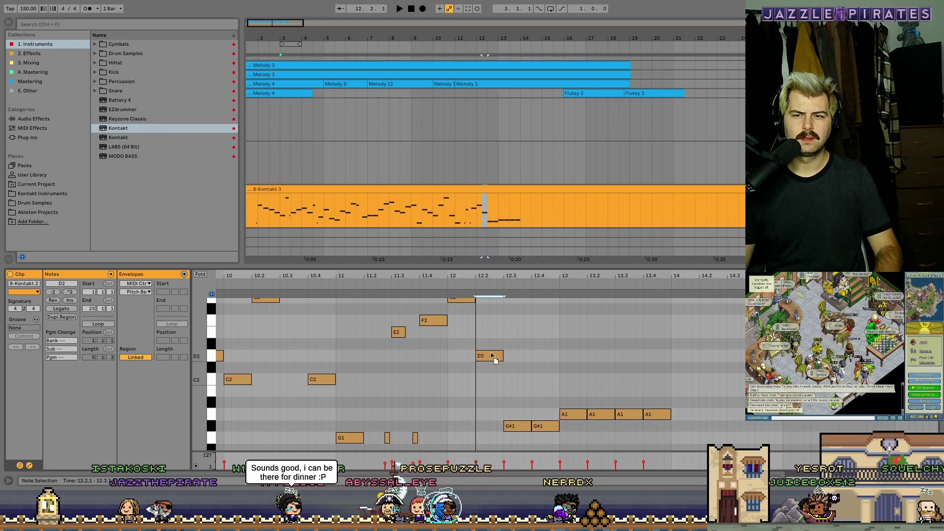
click(514, 431)
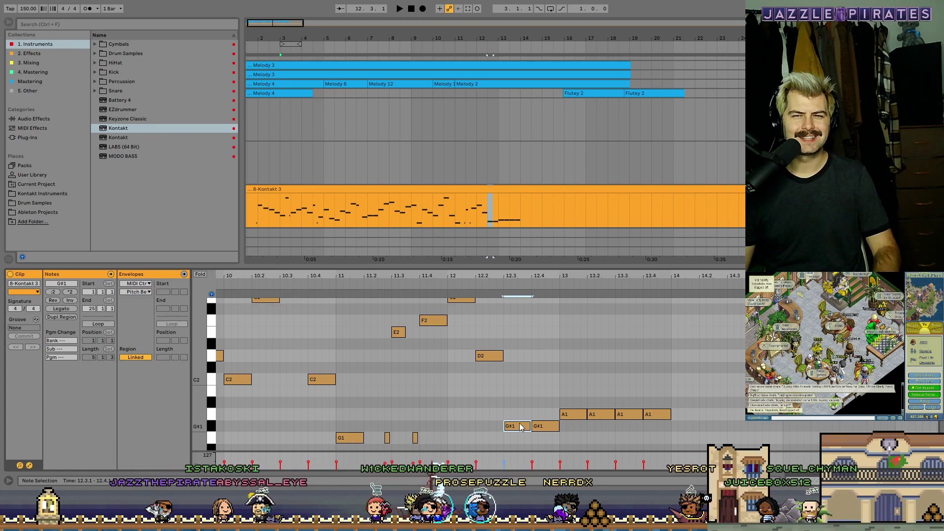
click(543, 426)
scroll(544, 426, down, 2)
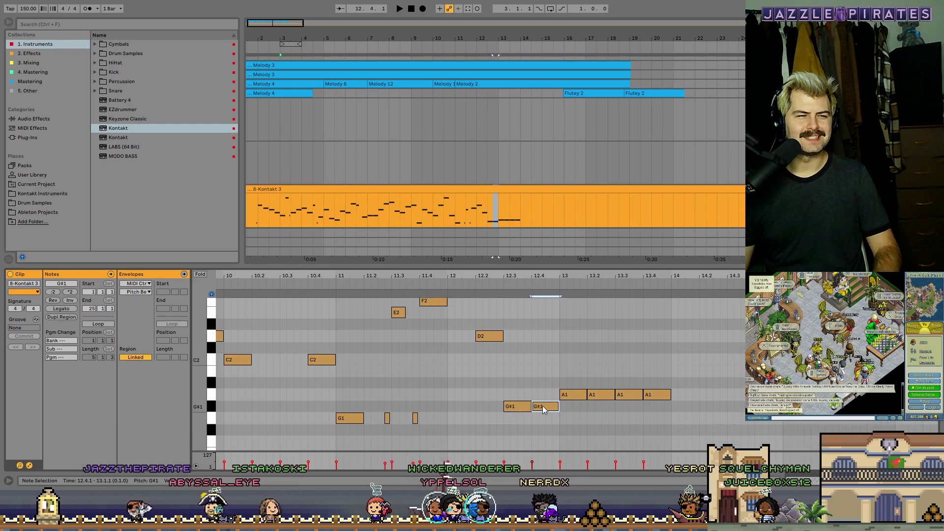
click(329, 294)
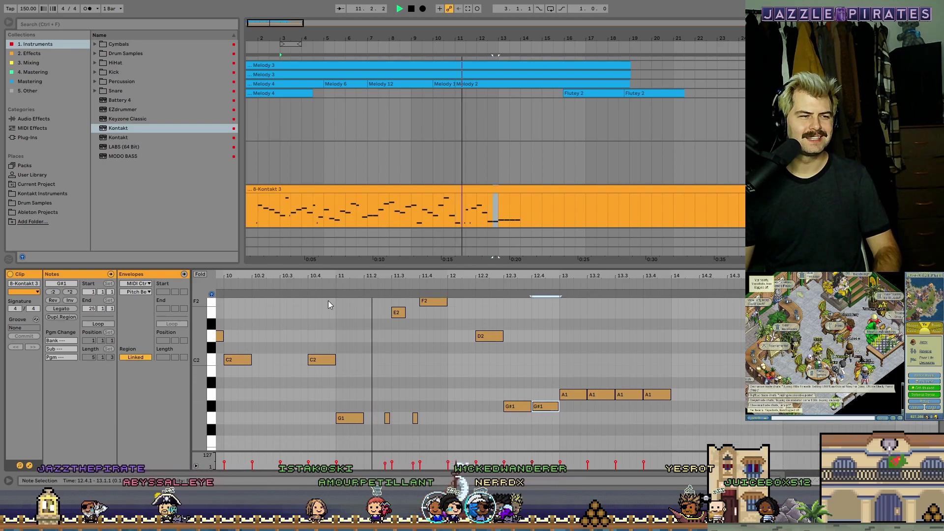
key(space)
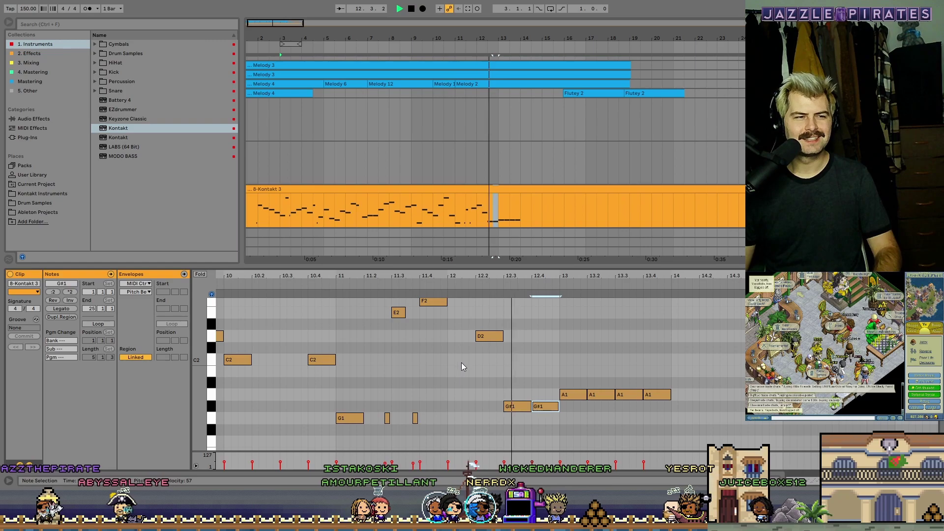
Try the G#1 note at 12.3 at F2, E2, C#2, B1 and A1, playing the passage between changes
click(521, 406)
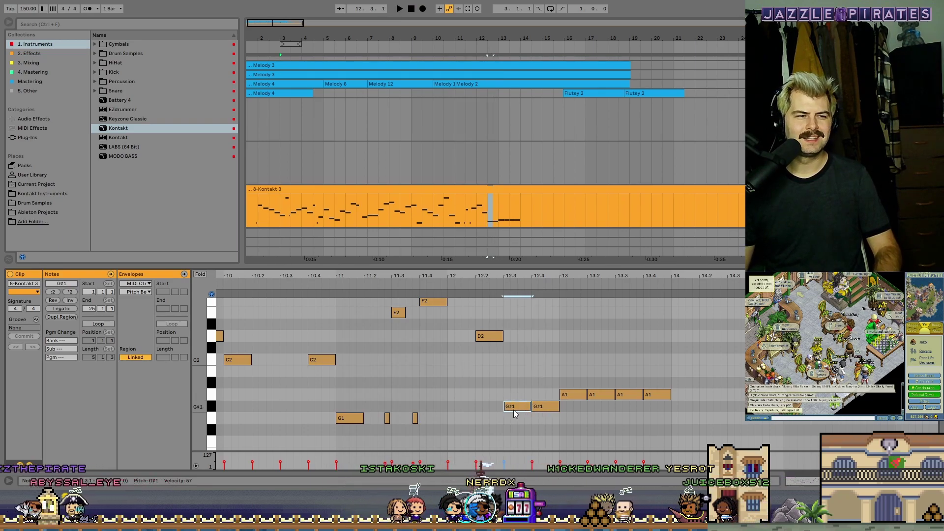
click(543, 408)
drag(523, 407, 525, 418)
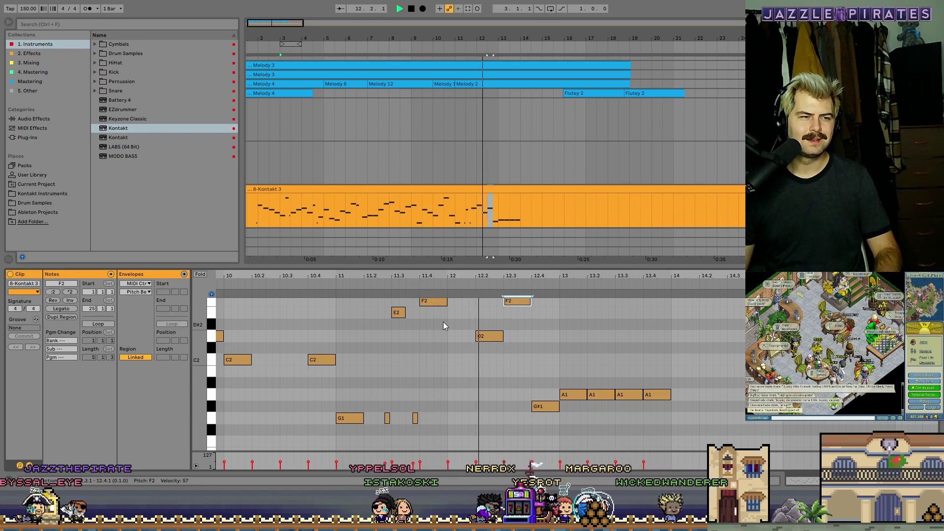
drag(517, 307, 519, 320)
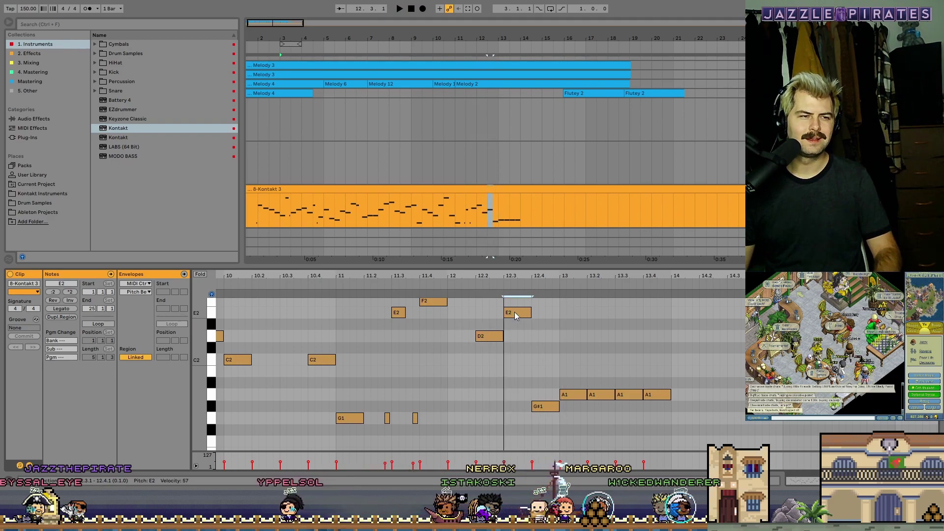
key(space)
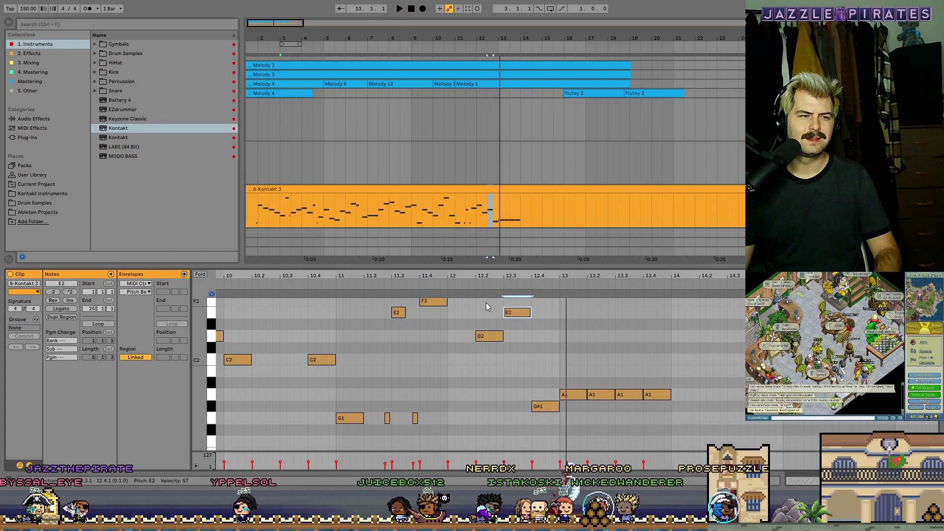
drag(515, 313, 515, 323)
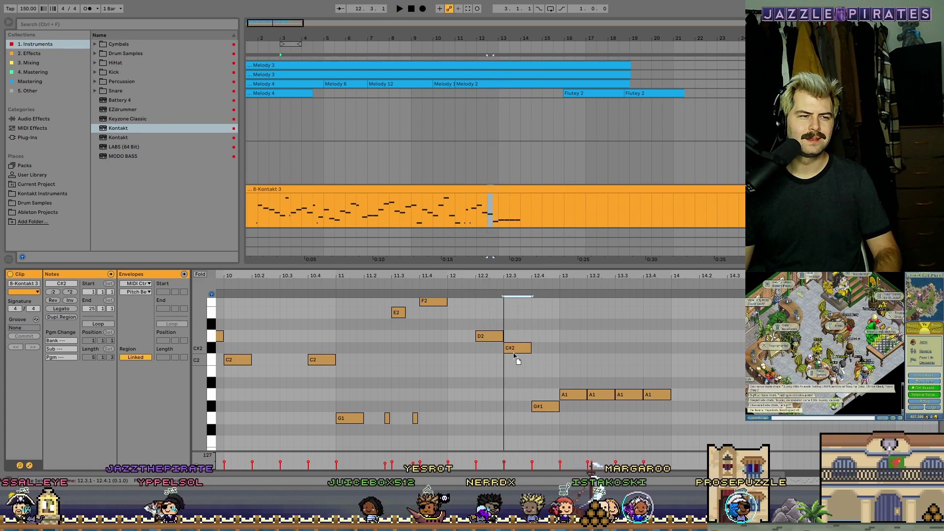
click(476, 287)
key(space)
drag(516, 348, 516, 359)
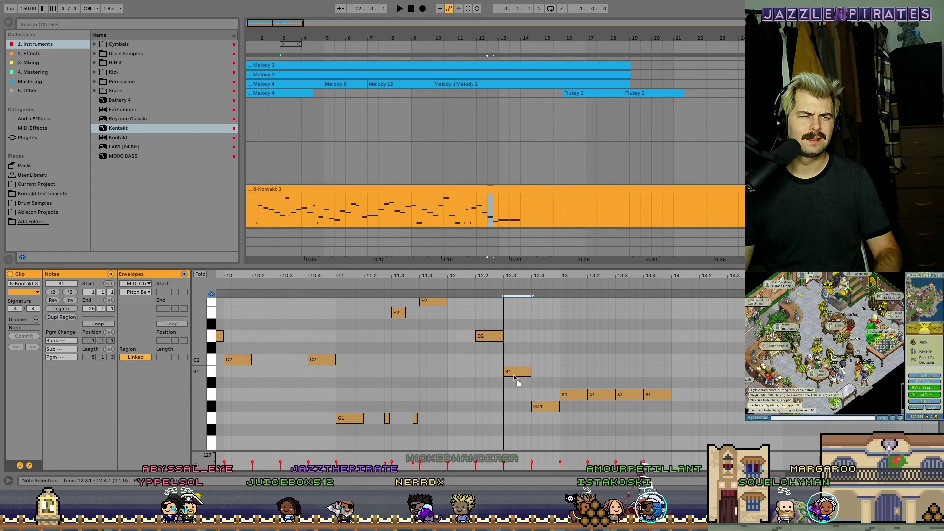
drag(516, 388, 518, 402)
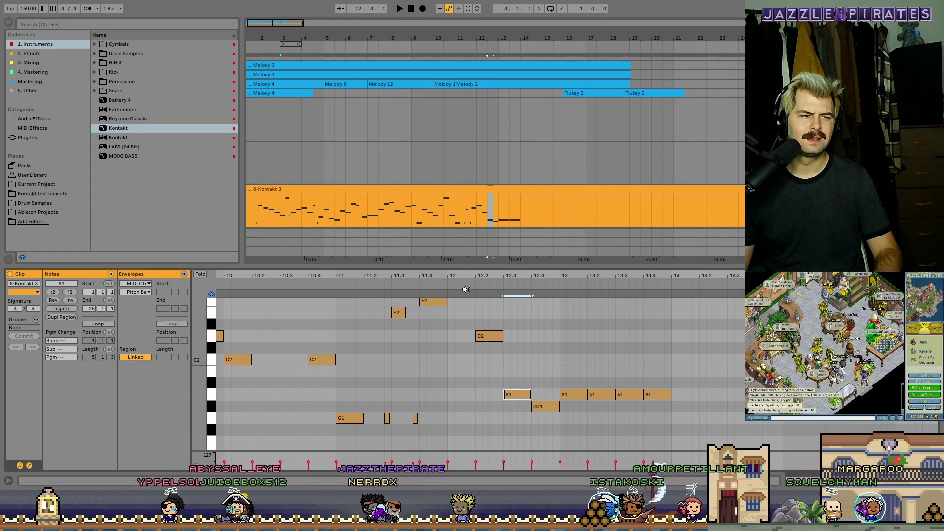
key(space)
Set the note at 12.3 to G1, raise the A1 notes at 13.2 and 13.3 to E2 and A2, and play the result
drag(516, 394, 511, 417)
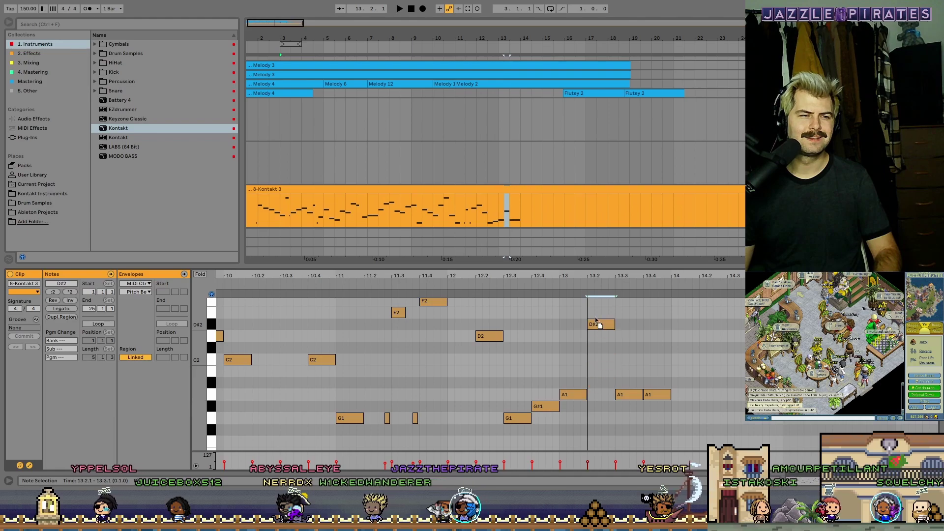
scroll(615, 322, up, 1)
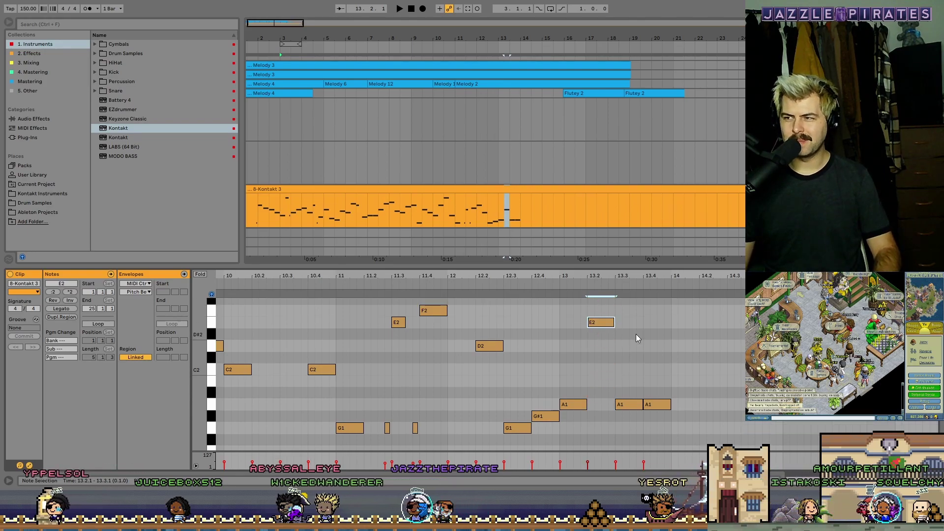
drag(629, 402, 630, 320)
scroll(639, 330, up, 2)
scroll(677, 344, down, 2)
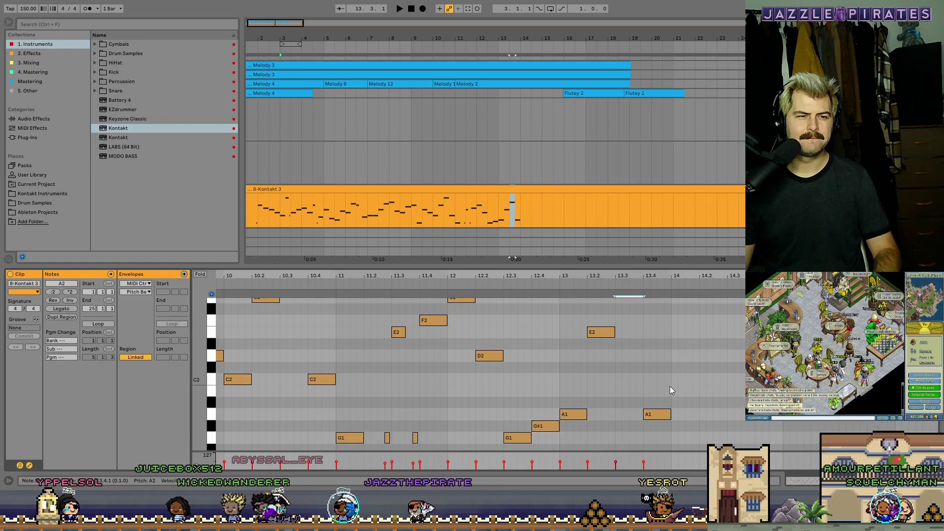
scroll(669, 394, up, 3)
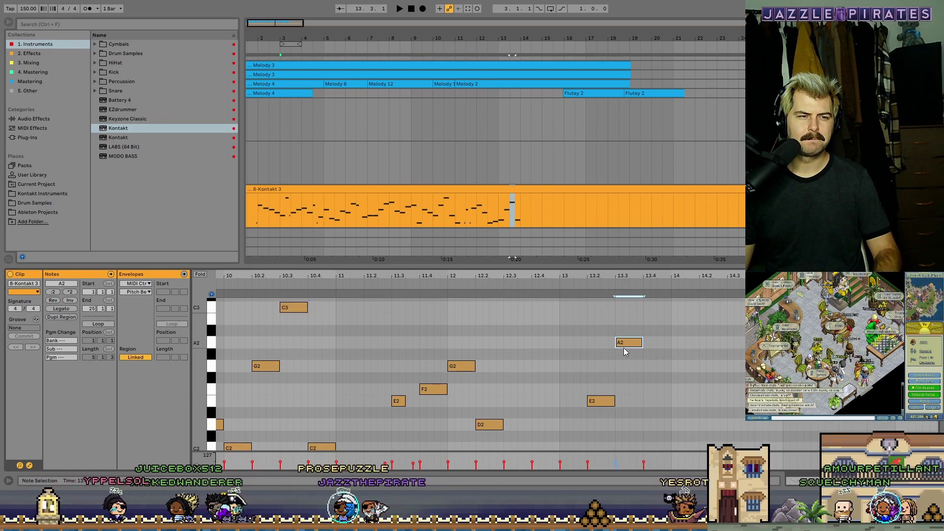
scroll(637, 373, down, 1)
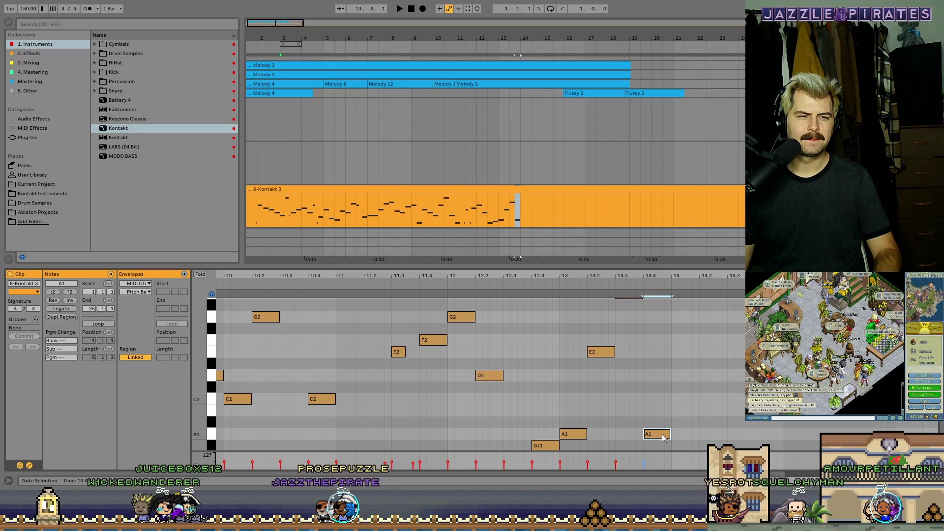
click(485, 48)
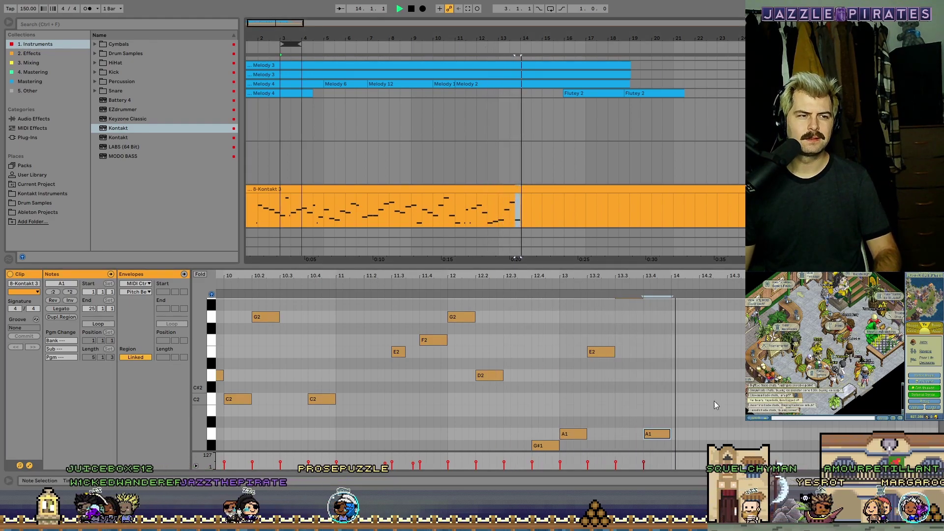
Add a D2 note at 14, copy the ghost note to E2 just before 14.2, and shorten the D2 to end there
double_click(695, 352)
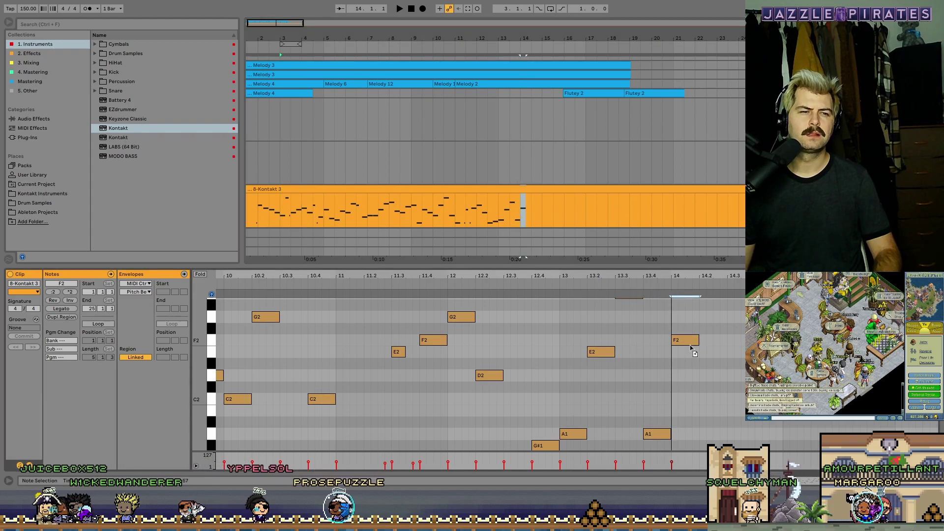
scroll(693, 379, up, 4)
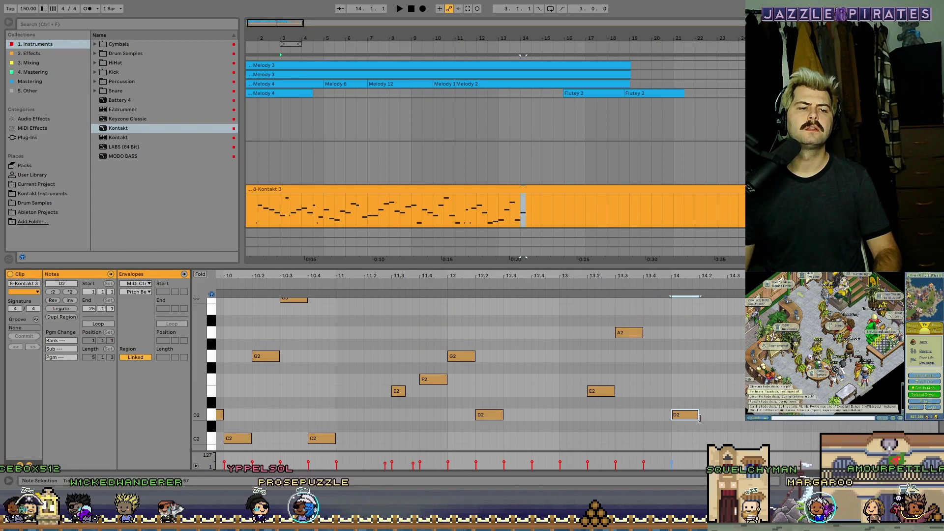
scroll(544, 381, down, 6)
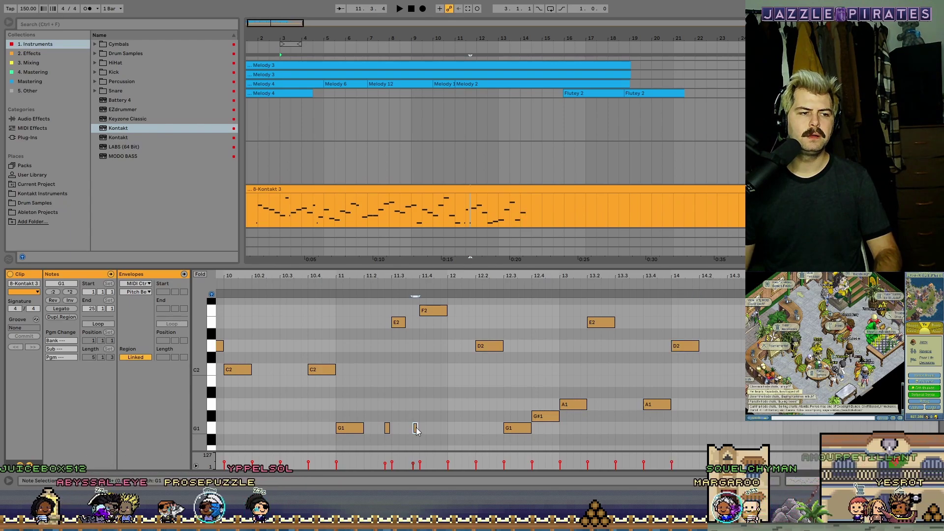
click(714, 320)
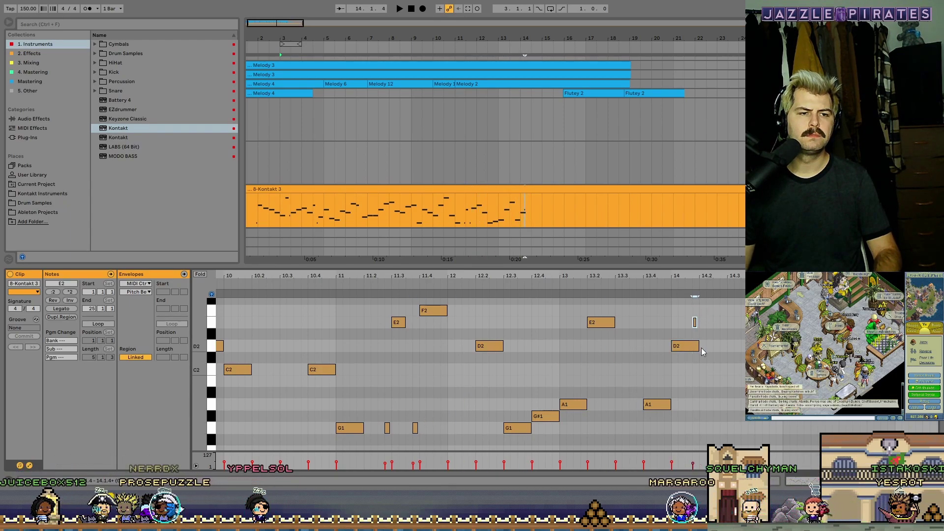
scroll(718, 359, up, 7)
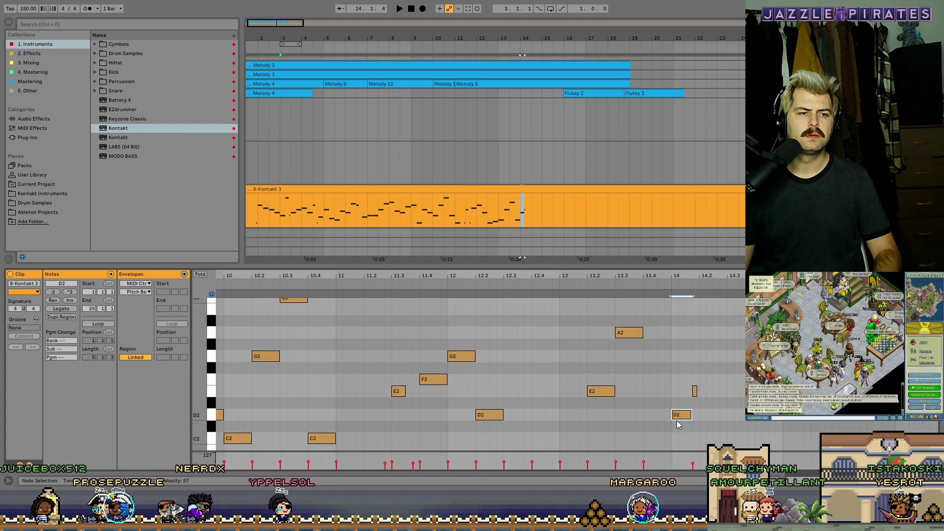
Raise the D2 note at 14 to E2 and move the short E2 ghost note to just before 14
click(694, 391)
scroll(693, 412, down, 4)
click(688, 368)
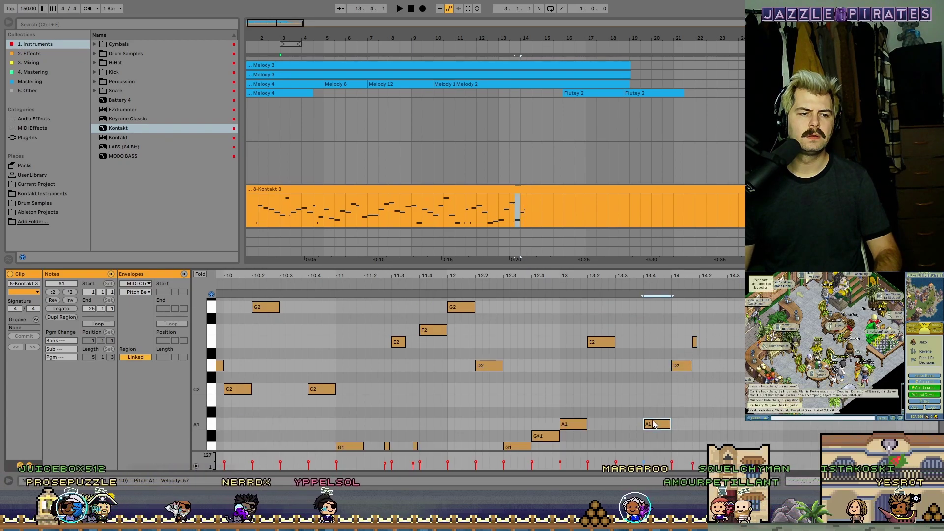
scroll(687, 368, up, 2)
key(Up)
key(Up)
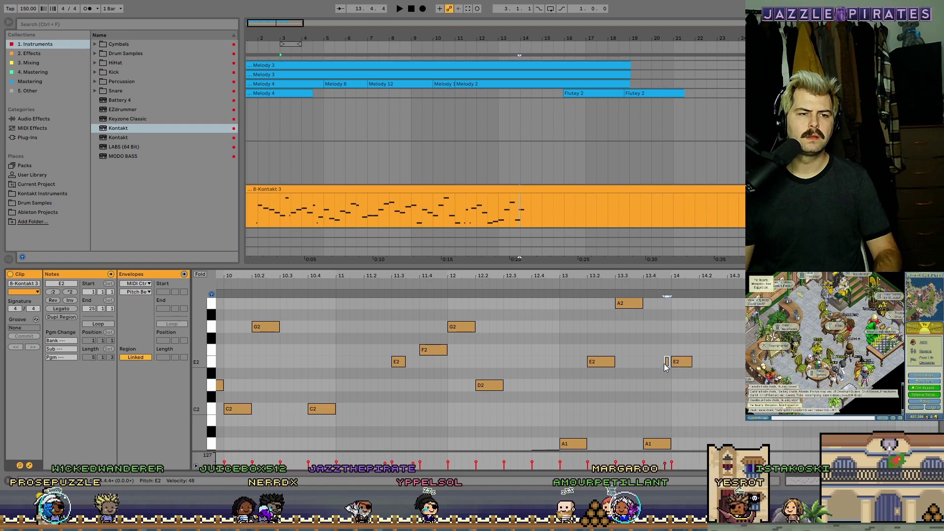
Shorten the A1 note at 13.4 to half a beat
scroll(664, 364, down, 1)
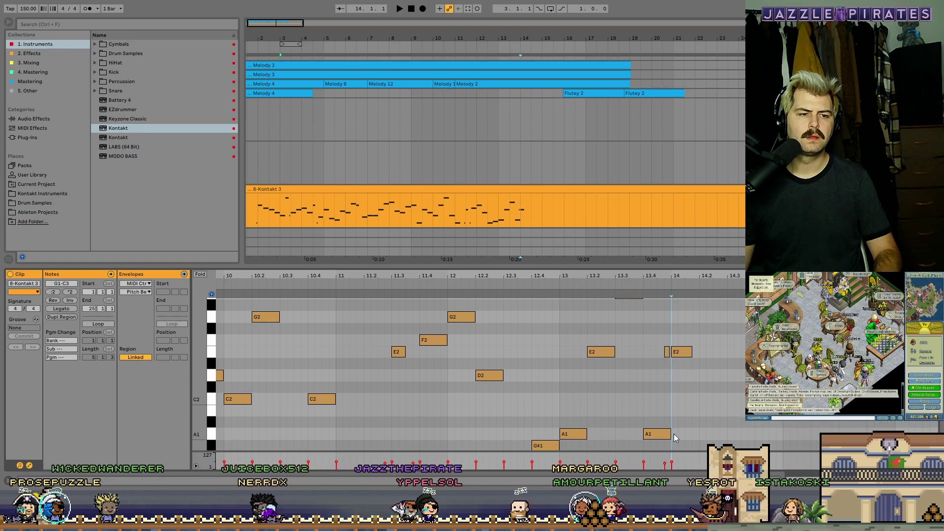
click(667, 434)
drag(669, 433, 657, 433)
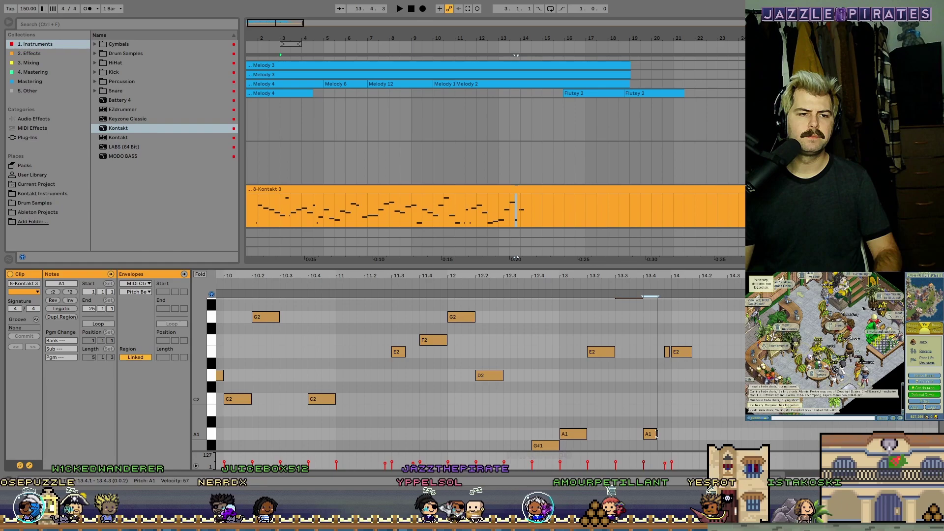
Raise the E2 note at 14 to C3, add B2 at 14.2, A2 at 14.3 and G2 at 14.4, and play the result
scroll(688, 399, up, 3)
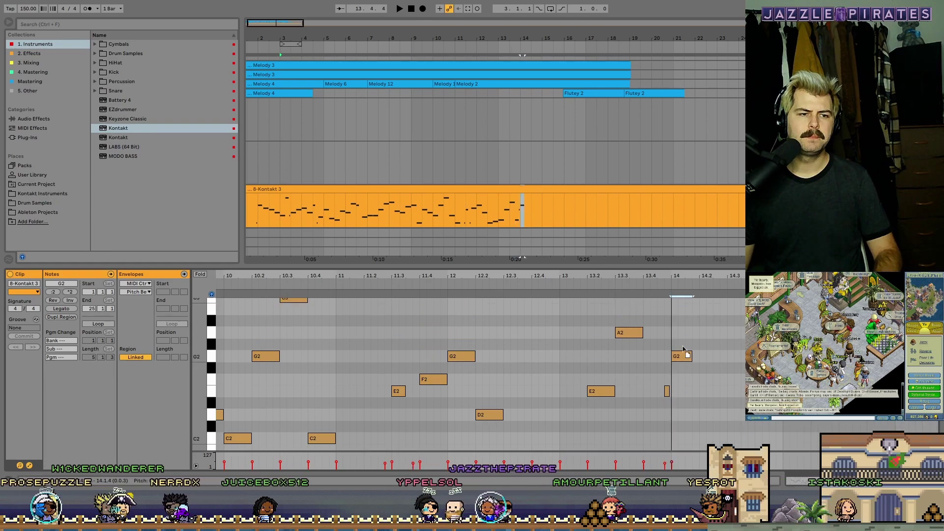
scroll(692, 330, up, 2)
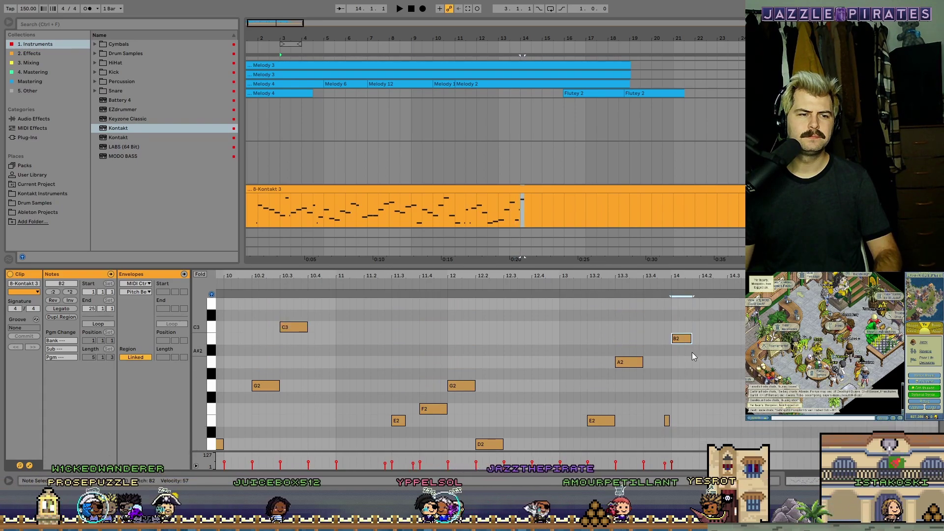
drag(632, 362, 763, 385)
scroll(480, 374, down, 5)
scroll(472, 374, up, 1)
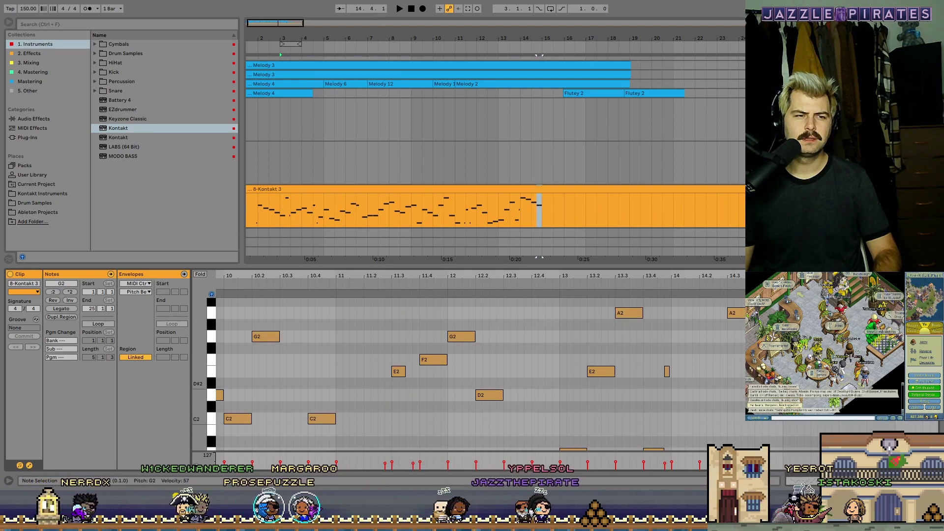
key(space)
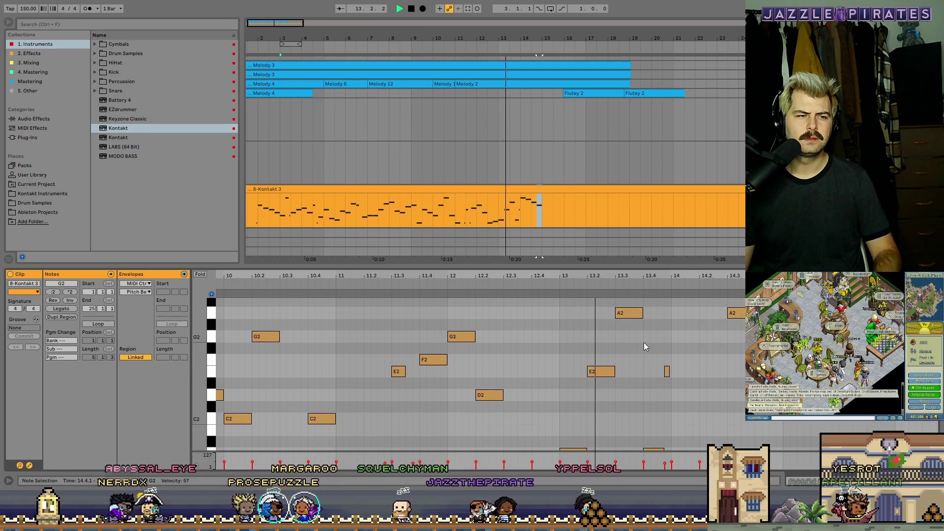
scroll(643, 341, up, 7)
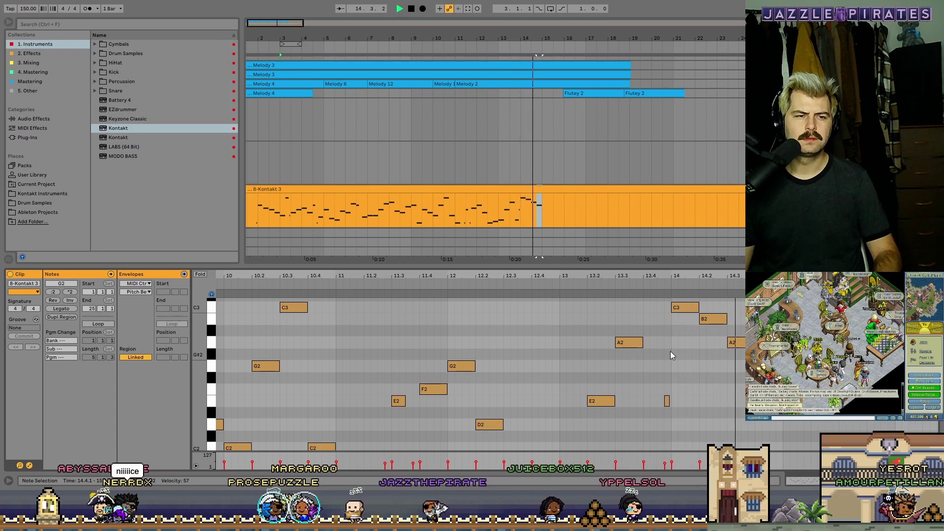
key(space)
Lower the G2 at 14.4 to F#2 and add G2, A2, B2, G2, F2, E2 and D2 on successive beats from 15
key(Down)
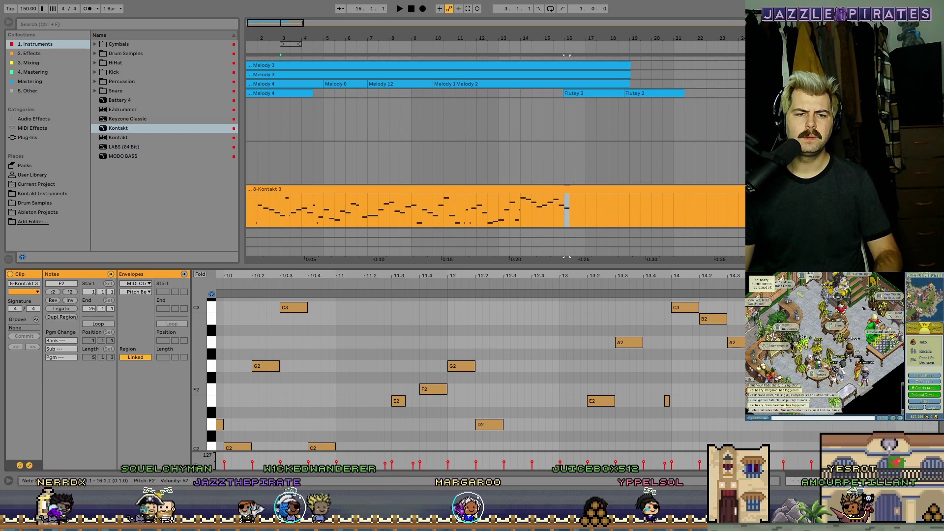
drag(559, 275, 485, 261)
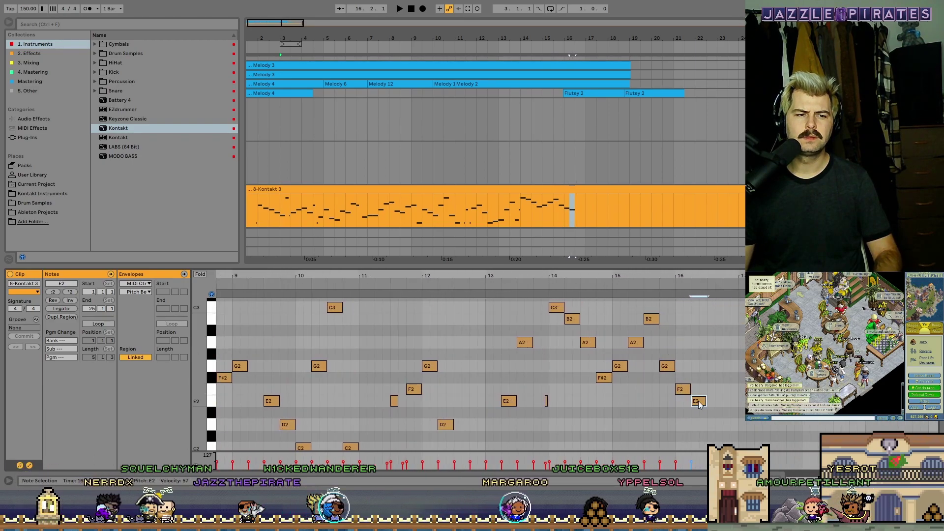
drag(698, 402, 715, 427)
scroll(736, 428, down, 1)
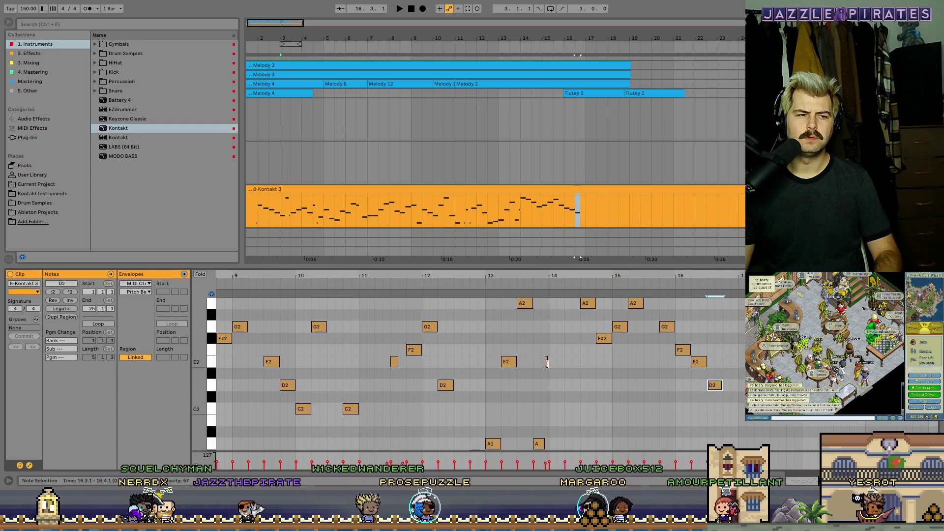
Add a short G1 ghost note just before 16.4 and shorten the D2 at 16.3 to make room for it
click(723, 443)
scroll(724, 440, down, 3)
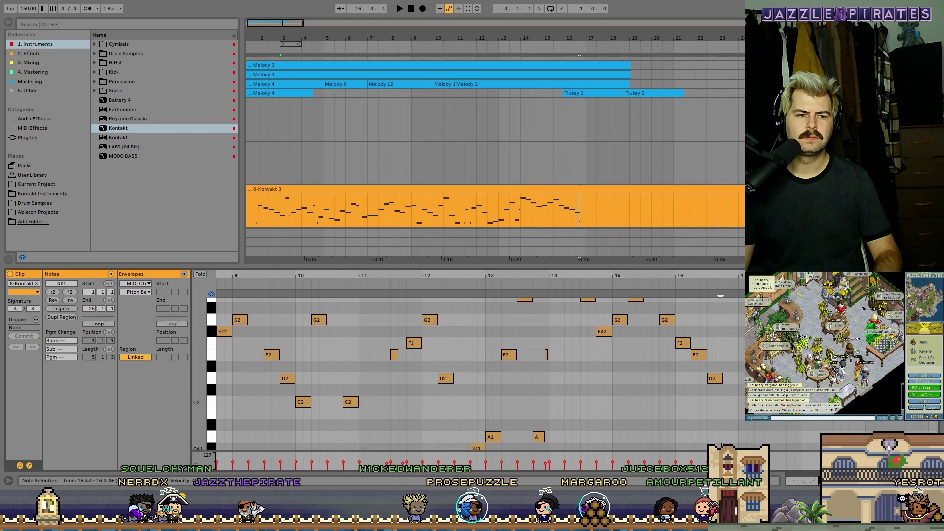
click(721, 449)
scroll(720, 443, up, 1)
drag(721, 368, 717, 365)
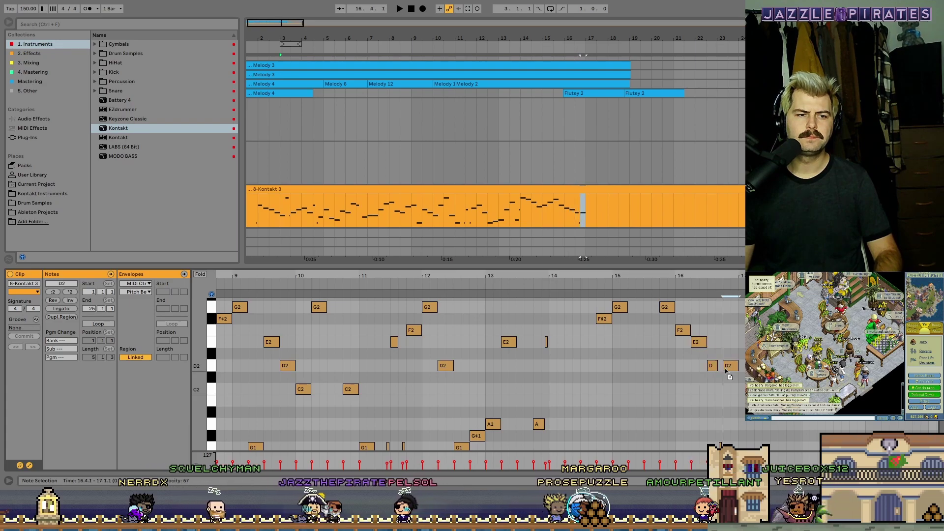
Place B1 at 16.4 and C2 at 17, continue the line through bar 17, and add a C2 at 18
double_click(730, 412)
drag(729, 411, 748, 392)
scroll(748, 392, up, 3)
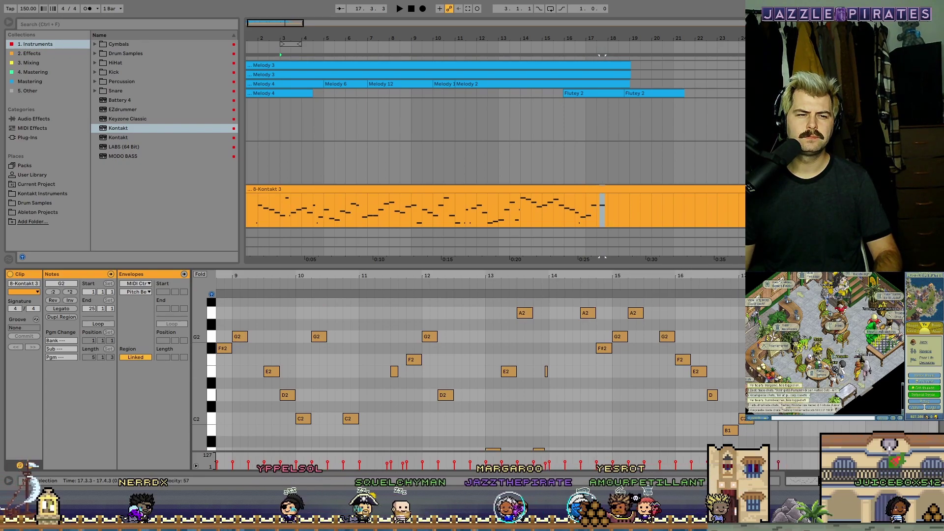
drag(781, 336, 774, 357)
scroll(472, 374, up, 3)
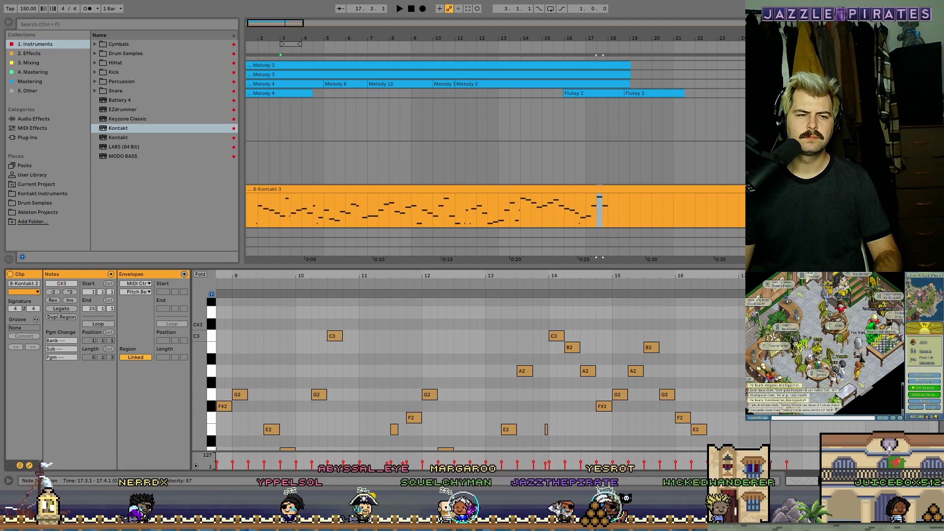
scroll(472, 374, down, 4)
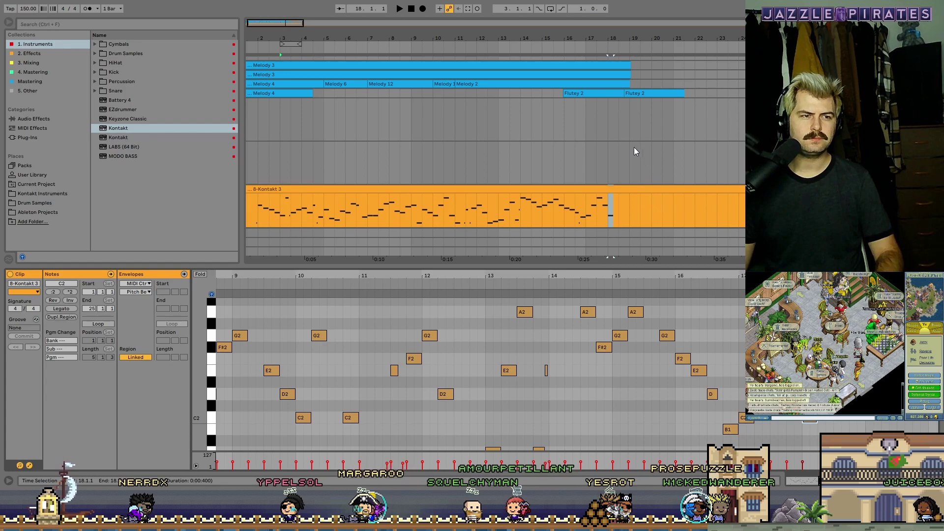
Play the arrangement from the start and set the 8 Kontakt track's volume to 2.0 dB while listening
click(460, 45)
click(410, 8)
click(411, 8)
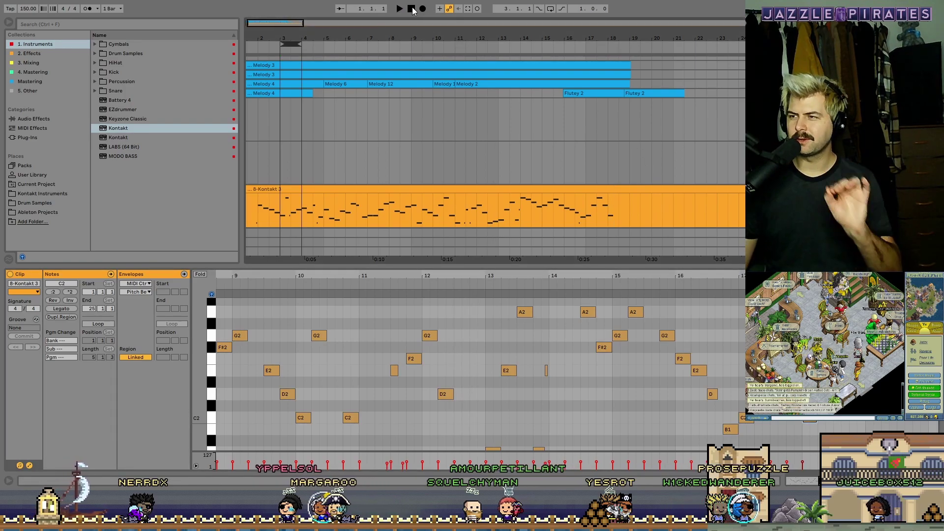
click(399, 8)
key(Tab)
click(585, 253)
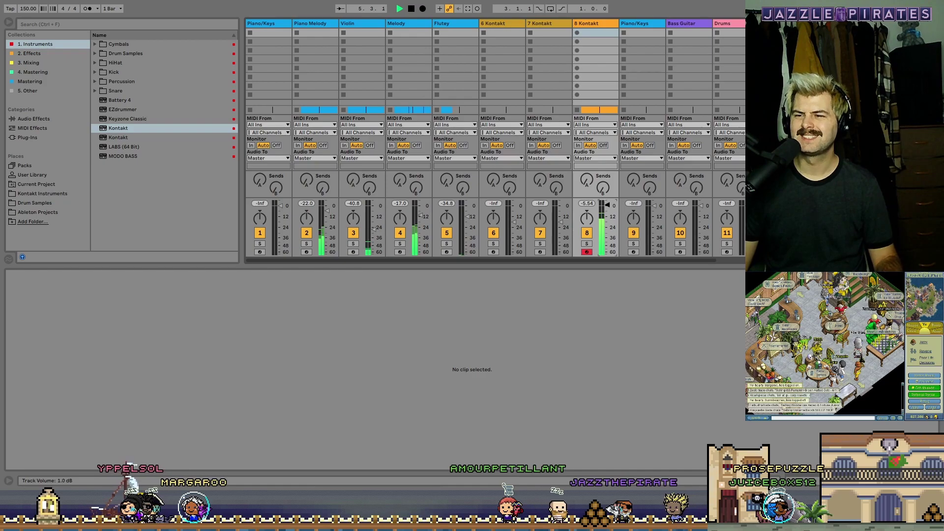
drag(608, 204, 608, 204)
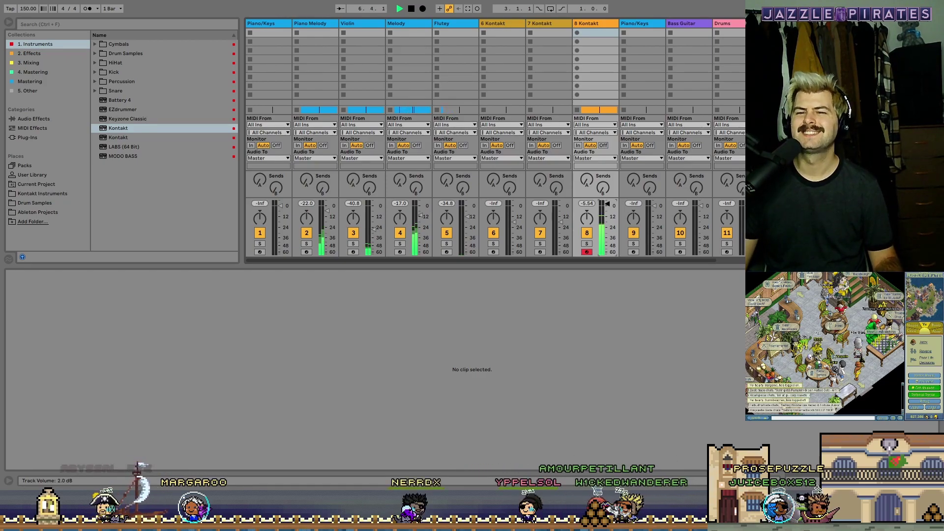
key(Tab)
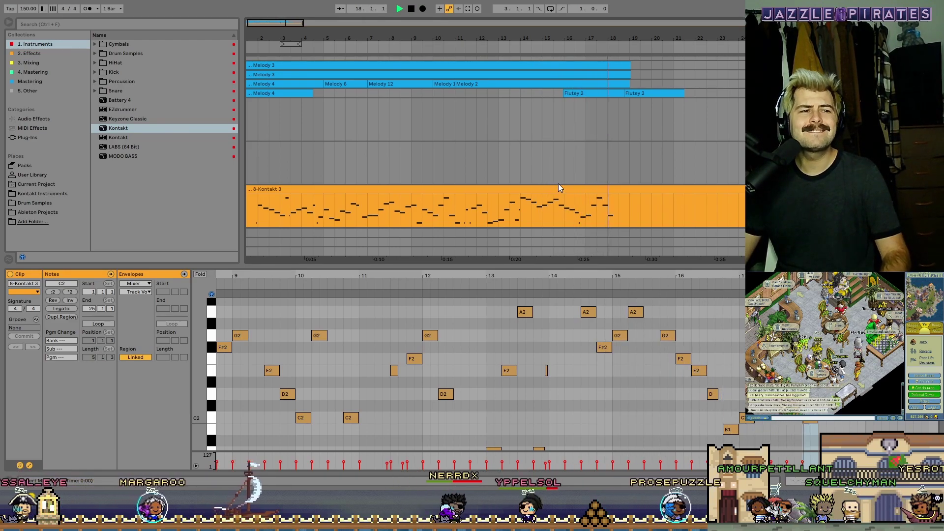
key(space)
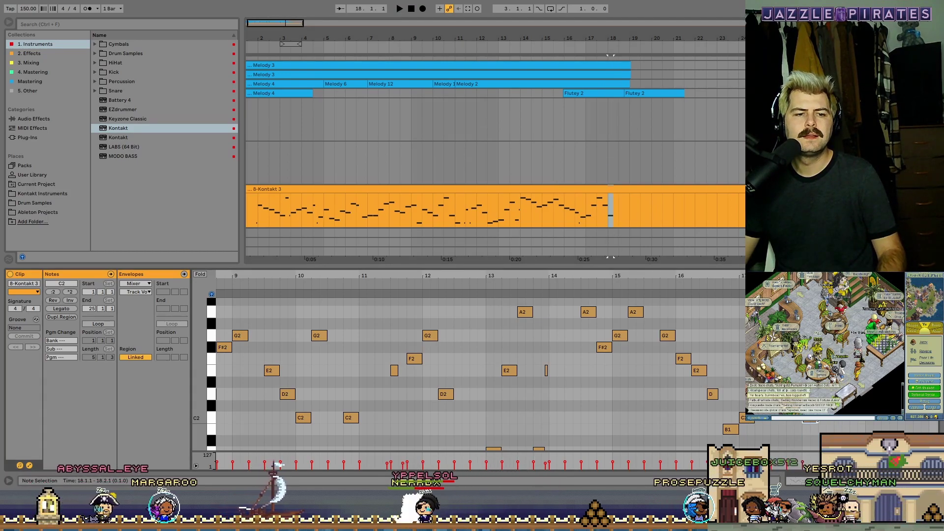
Lengthen the final C2 note at 18 to fill the whole bar
click(608, 50)
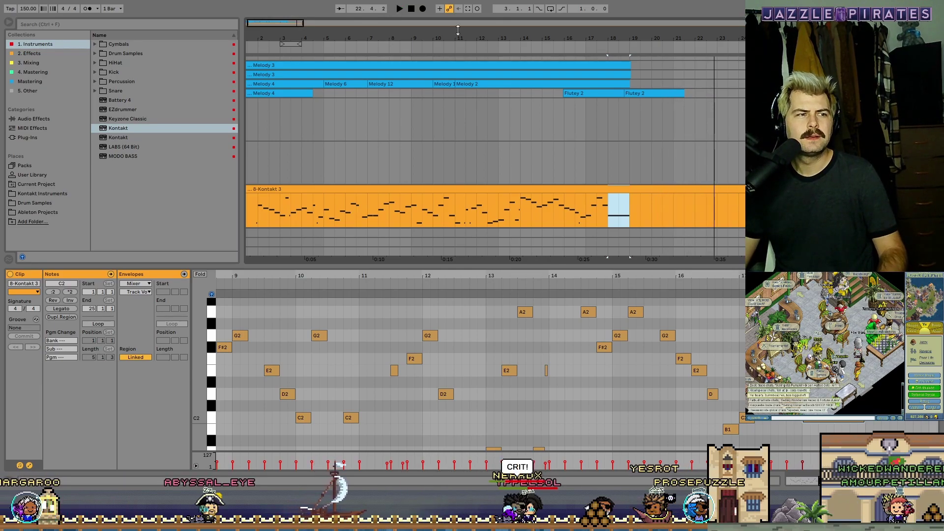
drag(290, 26, 290, 10)
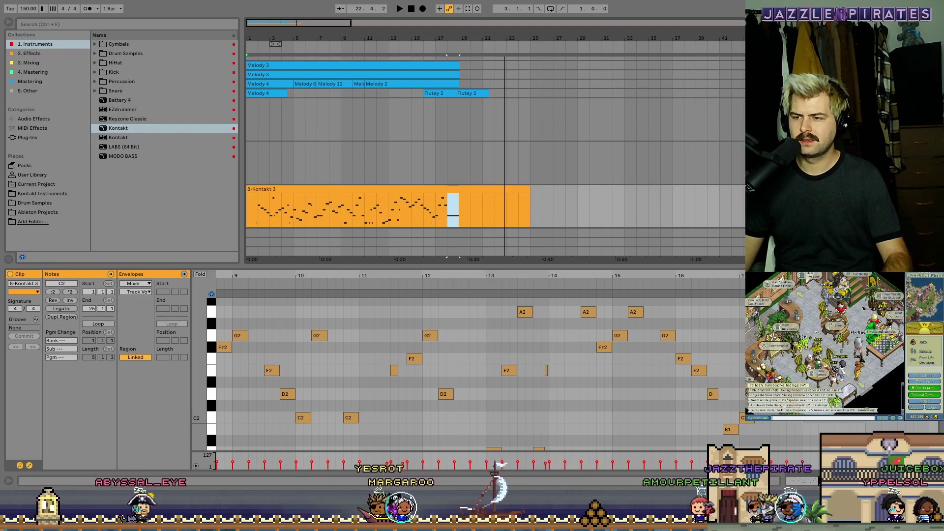
Switch to the web browser, open YouTube and search for "puzzle pirates theme"
click(930, 407)
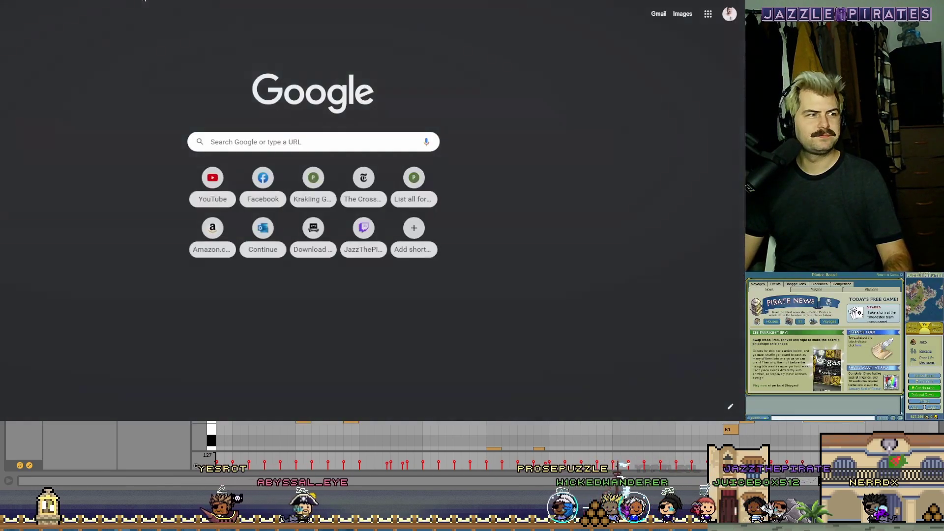
text(yout)
key(Return)
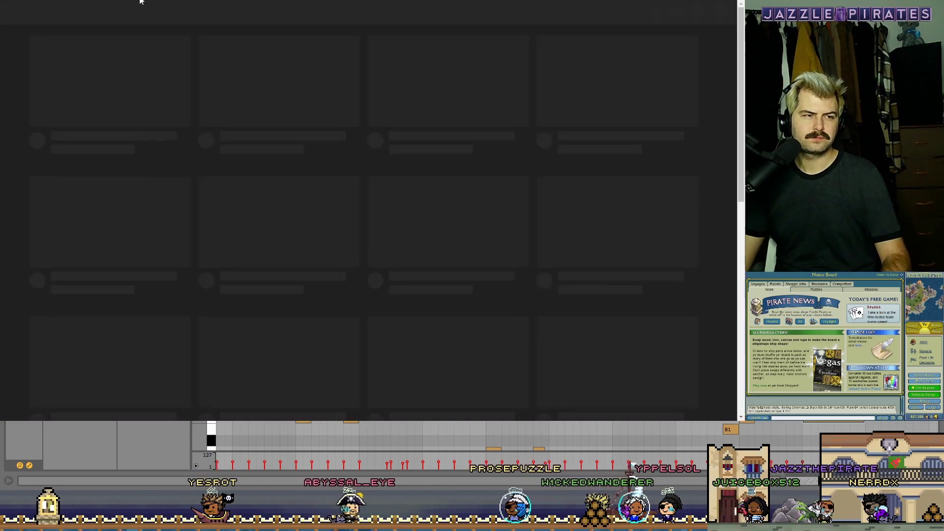
click(191, 14)
text(pu)
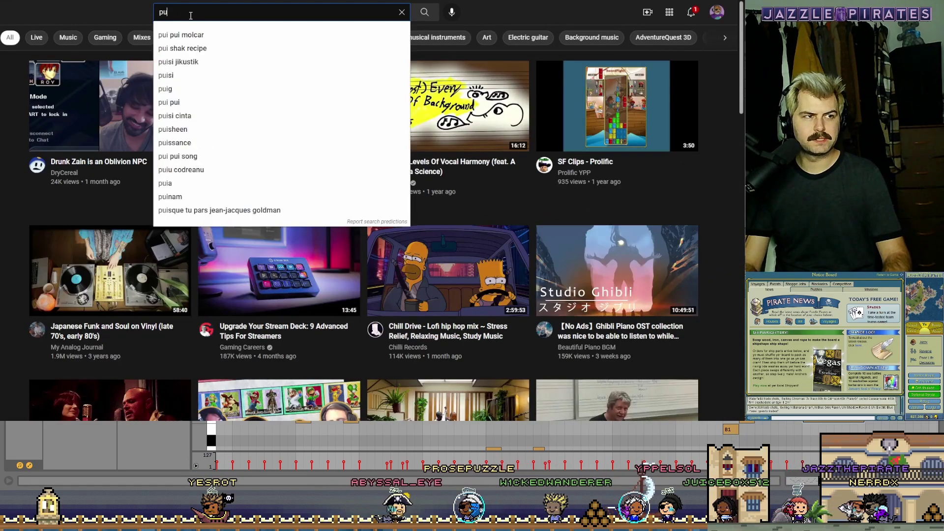
text(zzle pirates theme)
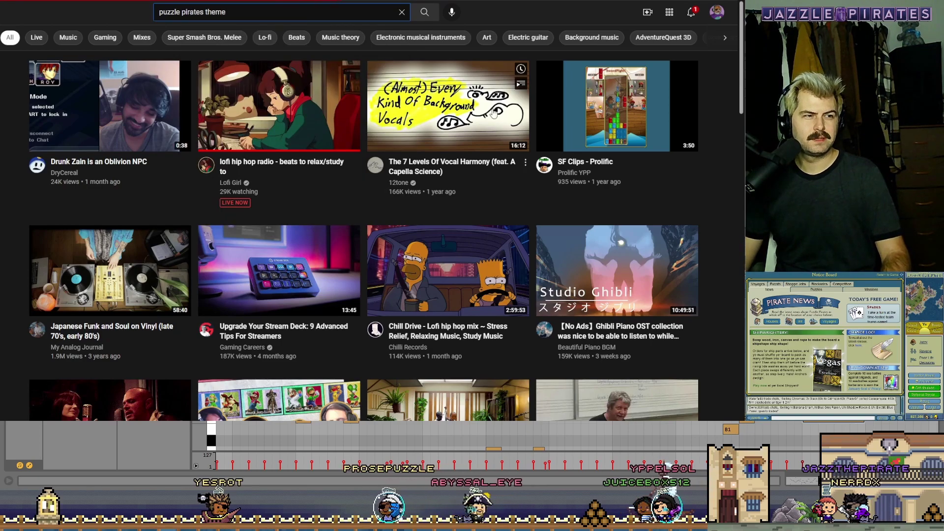
key(Return)
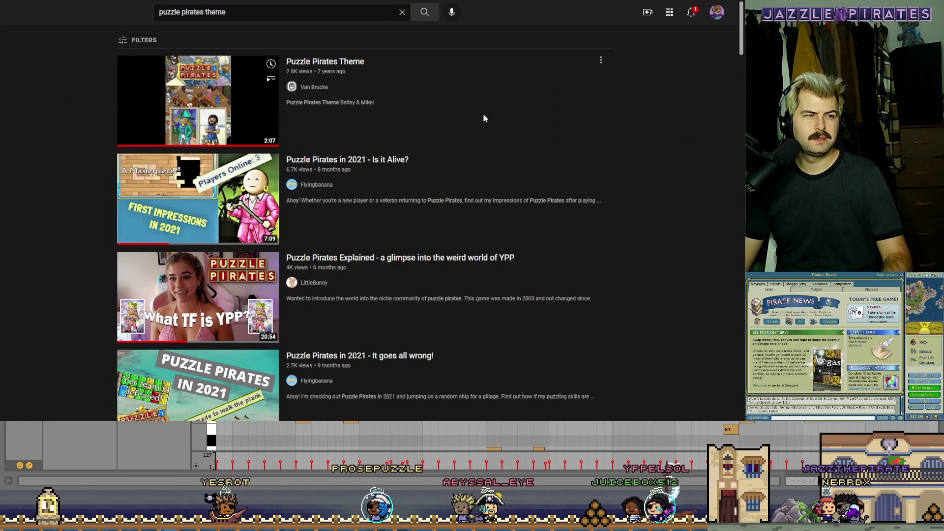
Play the "Puzzle Pirates Theme" video at reduced volume and pause it after about 15 seconds
click(165, 118)
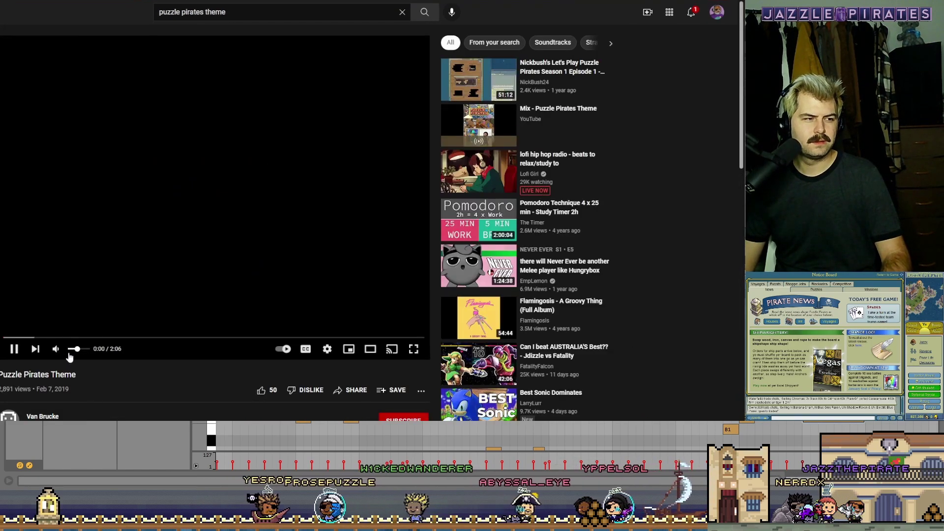
click(72, 349)
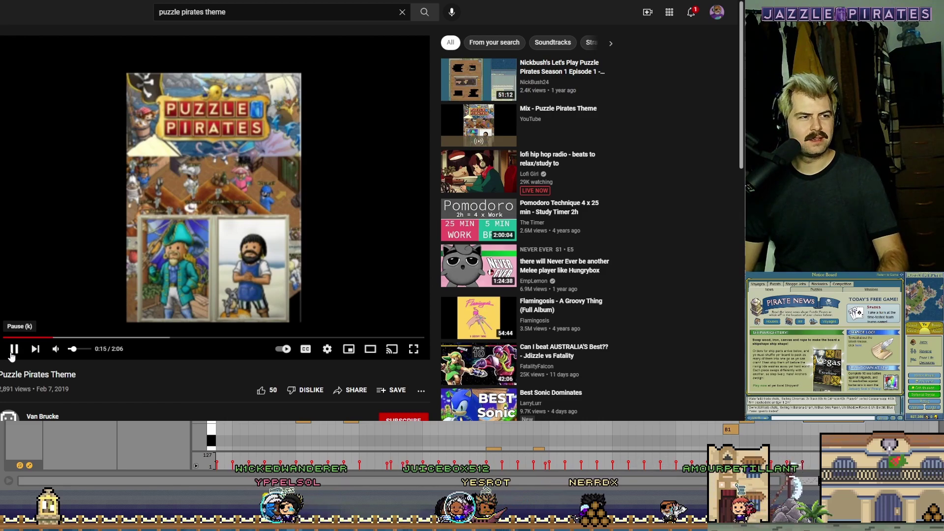
click(158, 274)
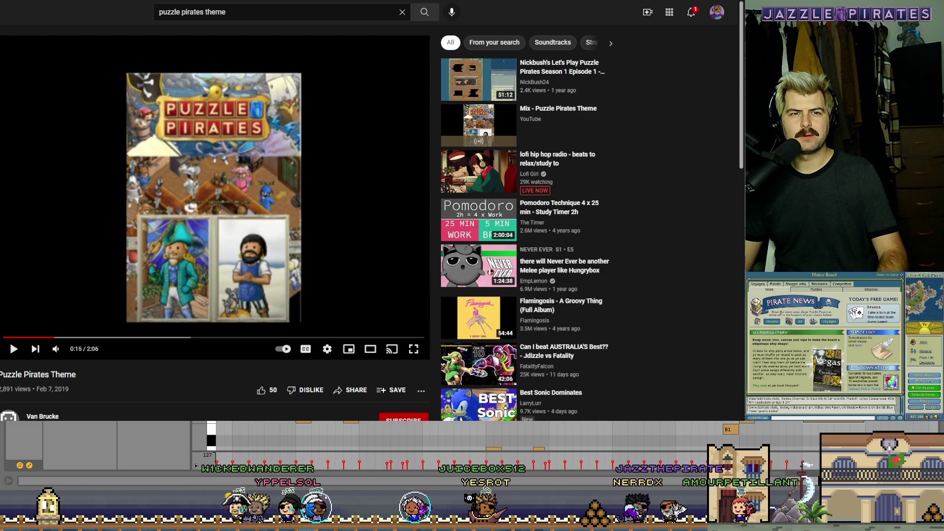
Switch back to Ableton Live, hide the clip detail view and play the arrangement from the start
key(alt+Tab)
click(922, 119)
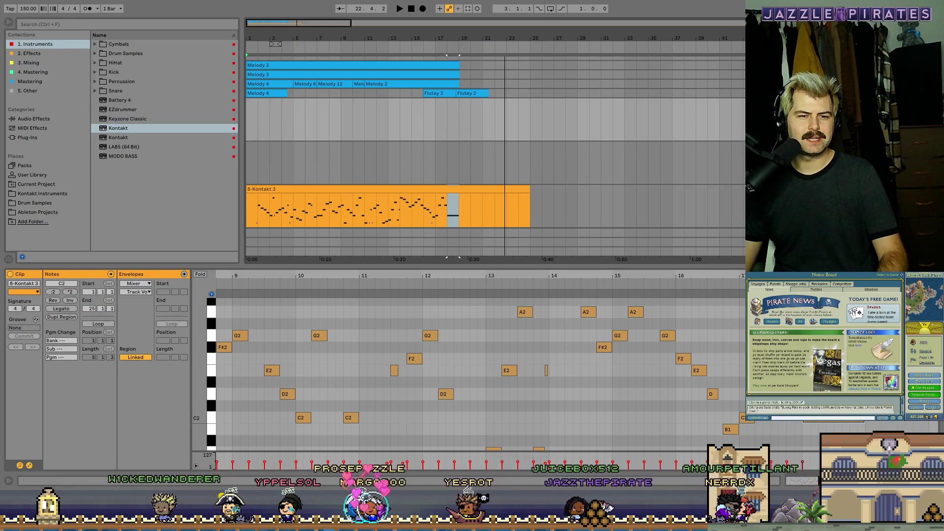
click(933, 481)
key(space)
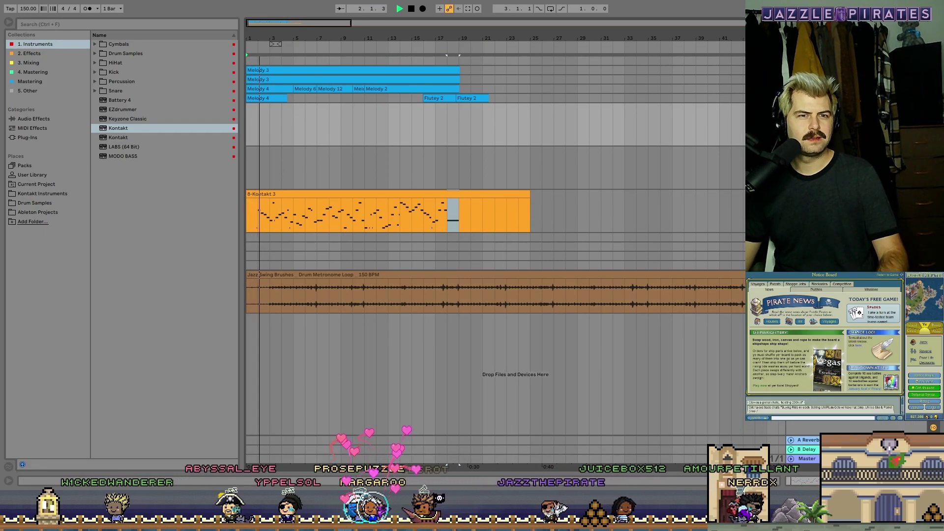
Show the Melodeon track's instrument device, check its level in the session mixer and return to the arrangement
key(shift+Tab)
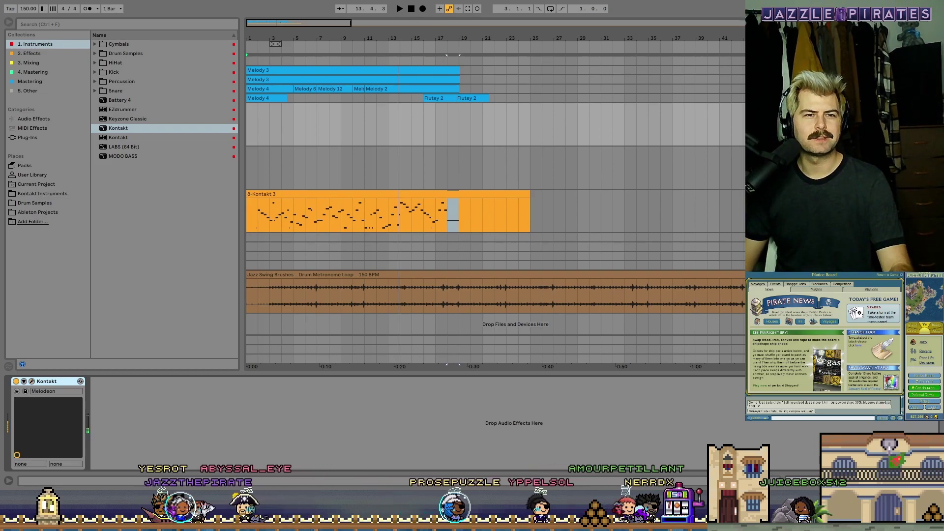
key(Tab)
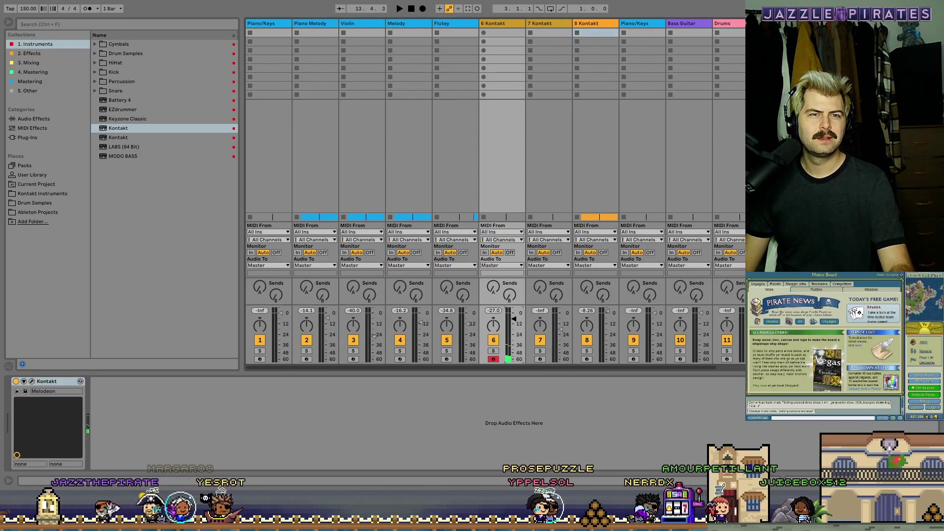
key(Tab)
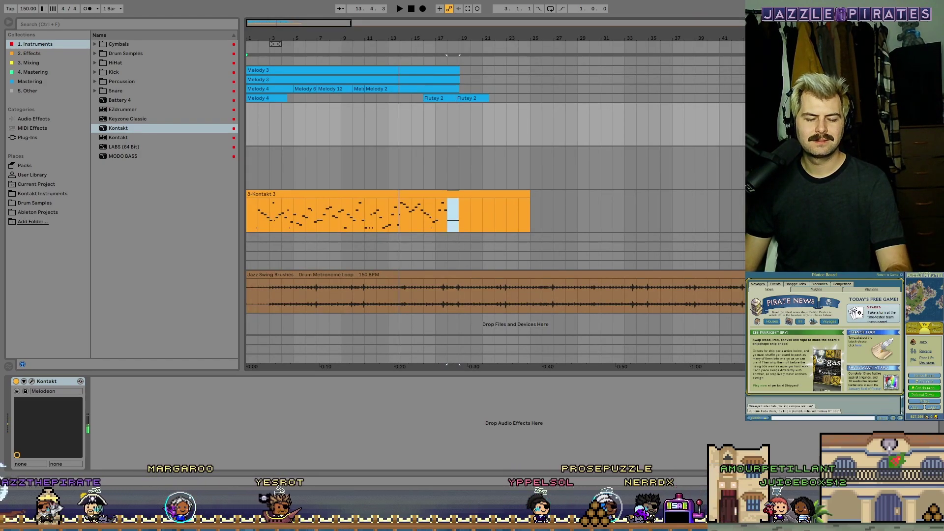
click(411, 8)
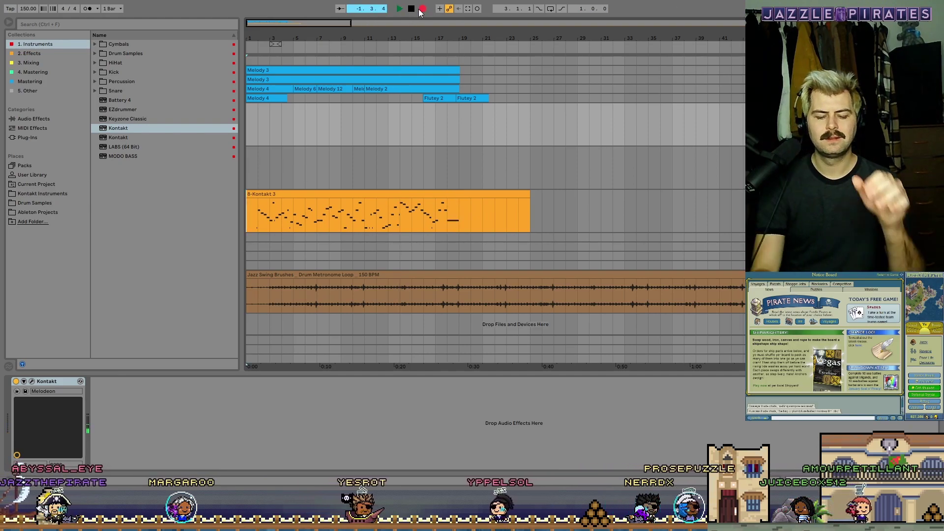
click(421, 9)
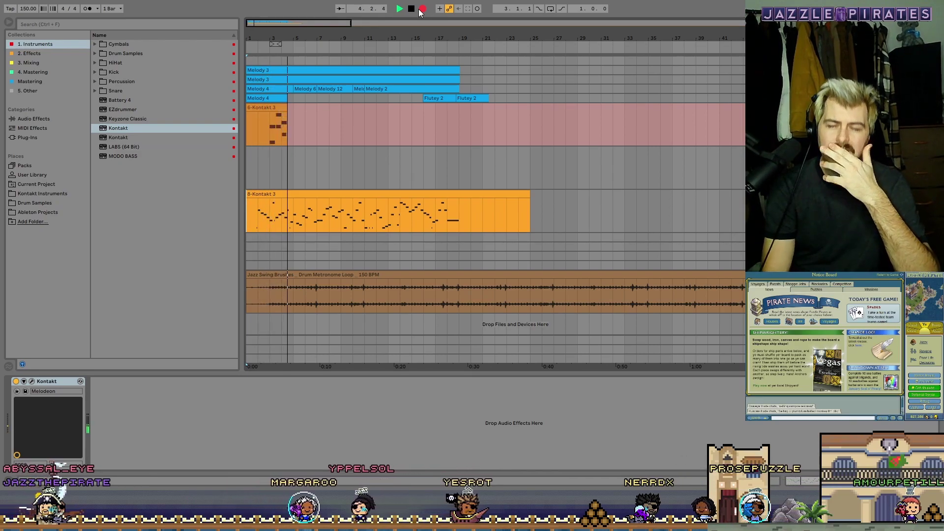
key(space)
Record a Melodeon take on track 6 Kontakt from the start of the arrangement to about bar 22
click(412, 9)
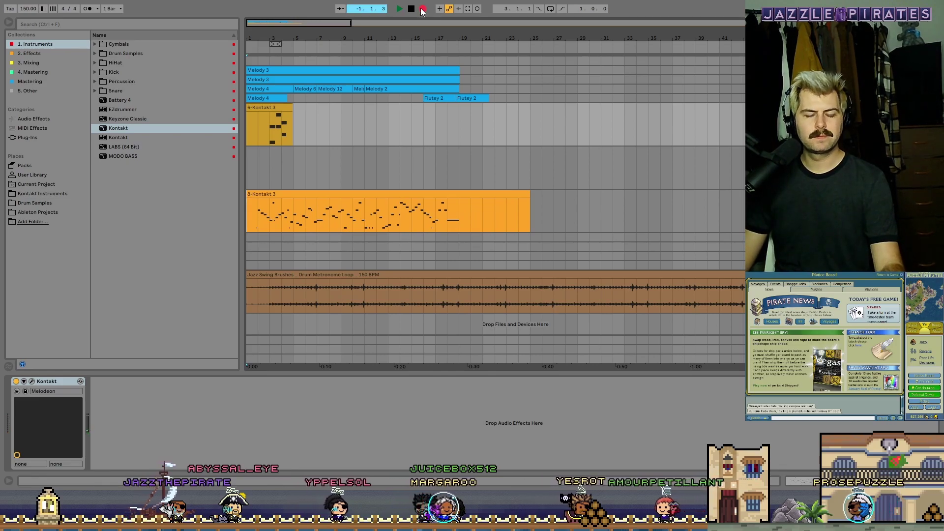
click(422, 9)
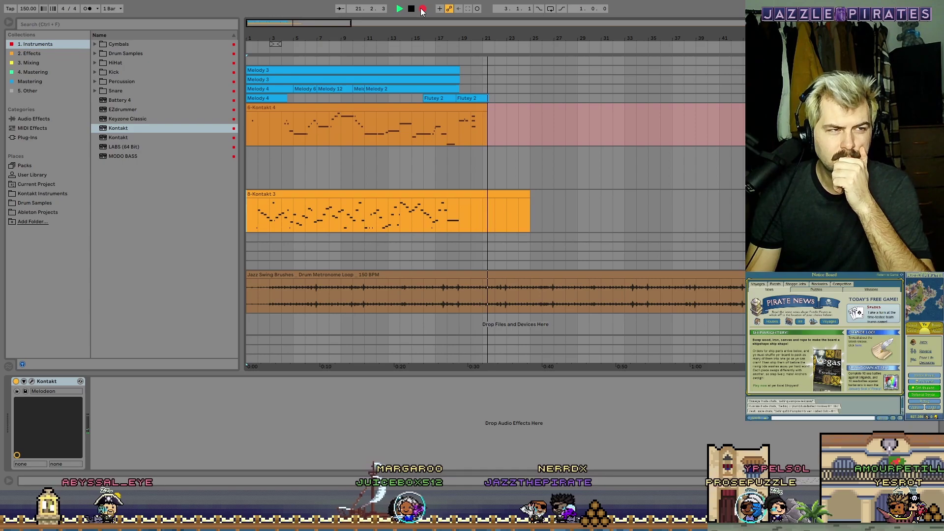
key(space)
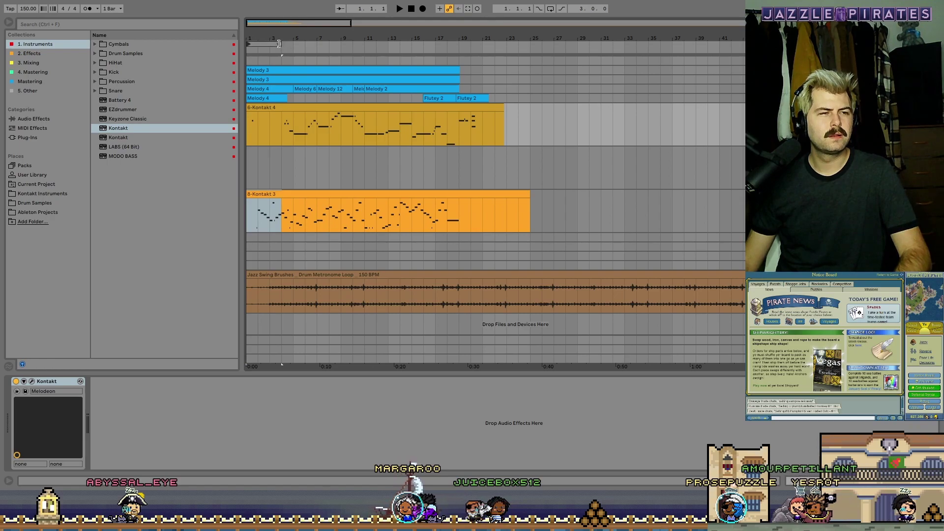
Re-record the Melodeon melody from the start in repeated takes, stopping the last one at about bar 10
click(422, 9)
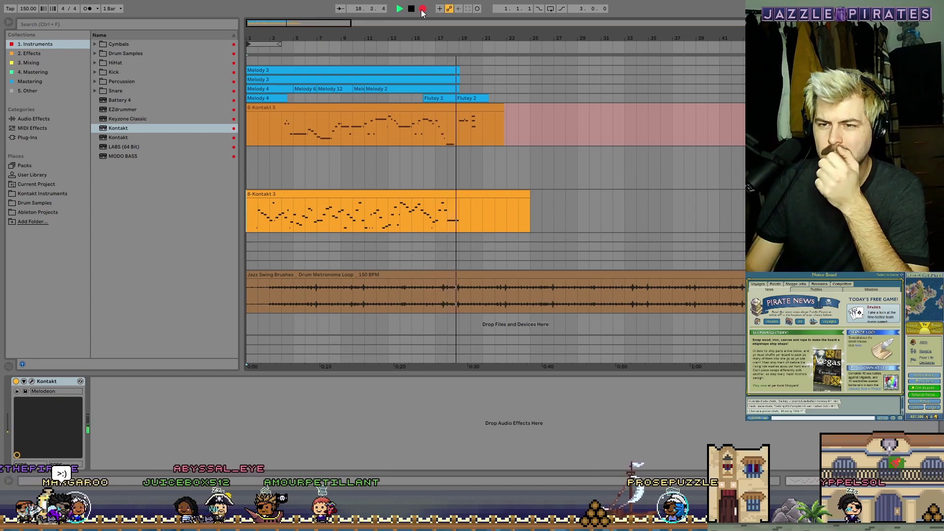
click(412, 9)
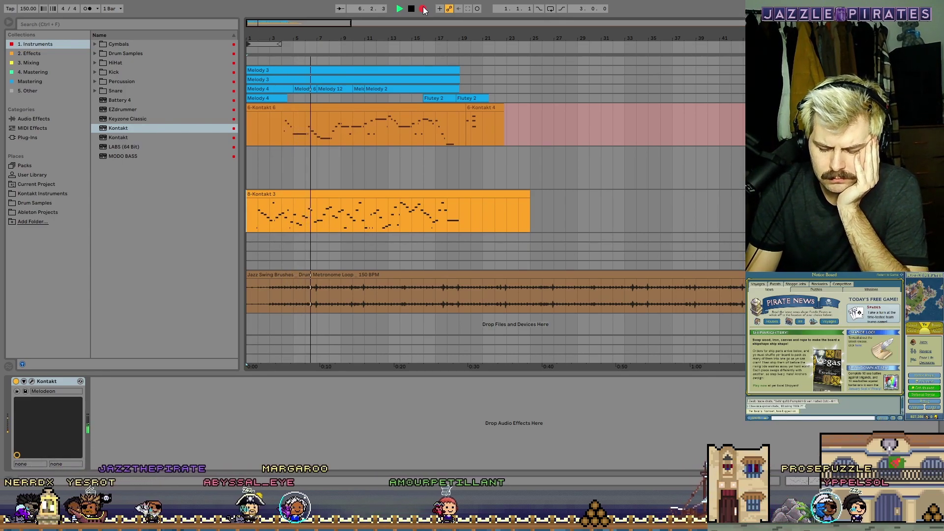
key(space)
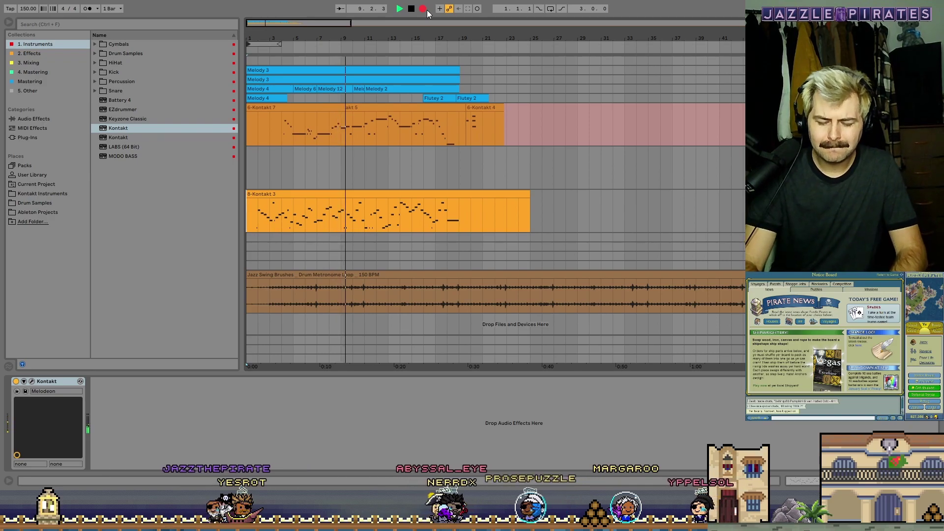
key(space)
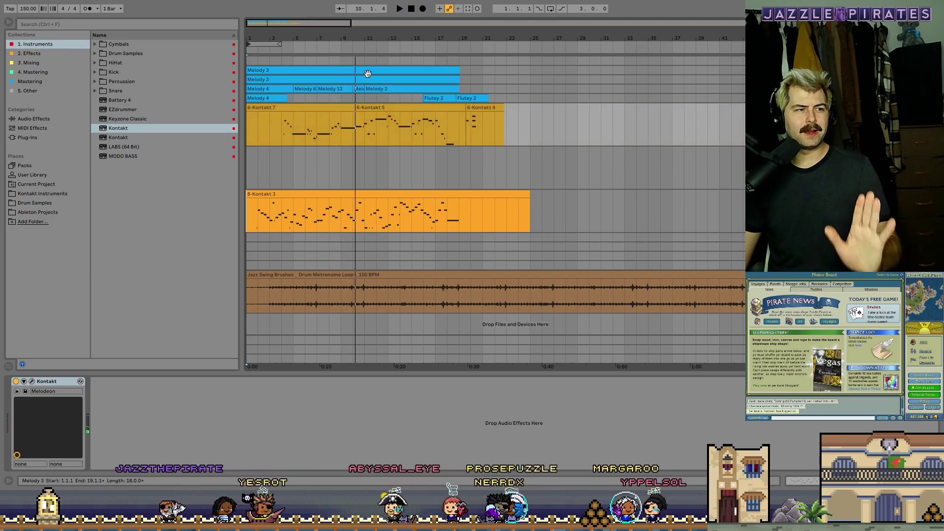
Open the first Melodeon clip's notes, play it from bar 4 and check the track levels in the session mixer
double_click(354, 124)
click(448, 293)
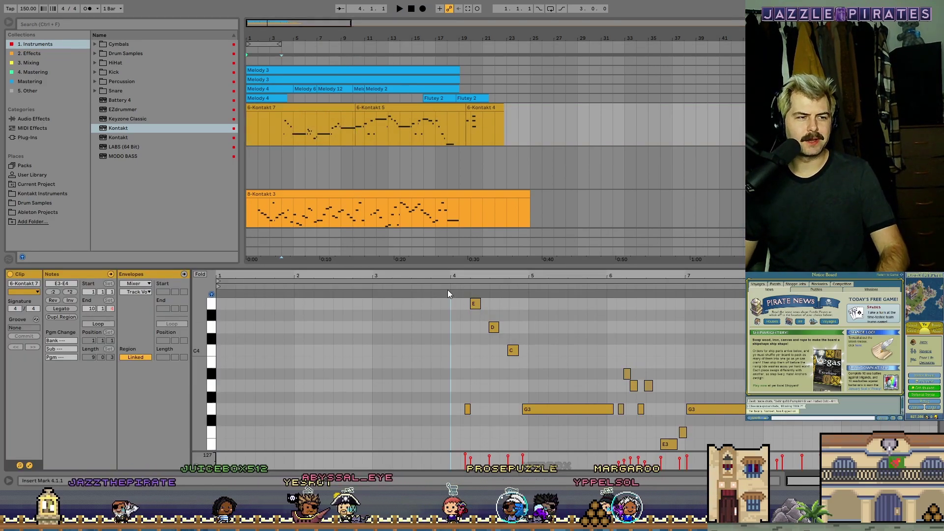
key(Tab)
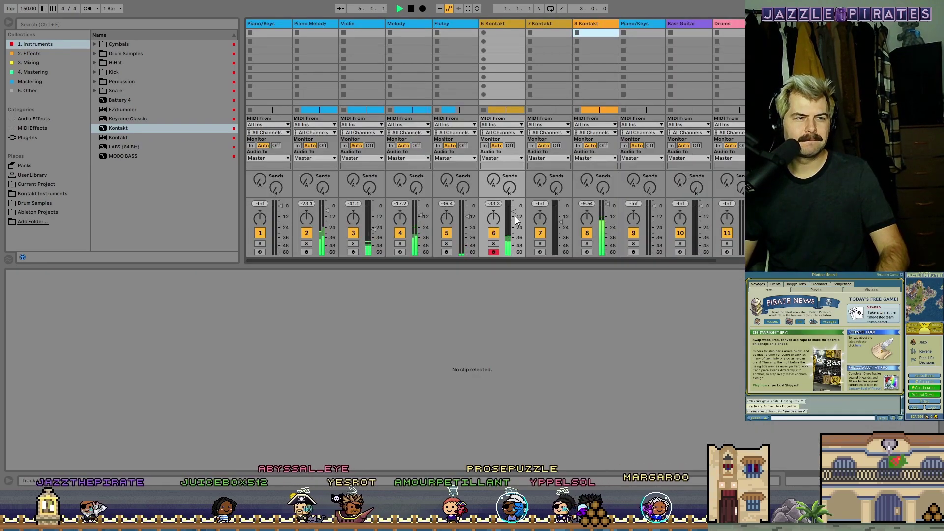
key(Tab)
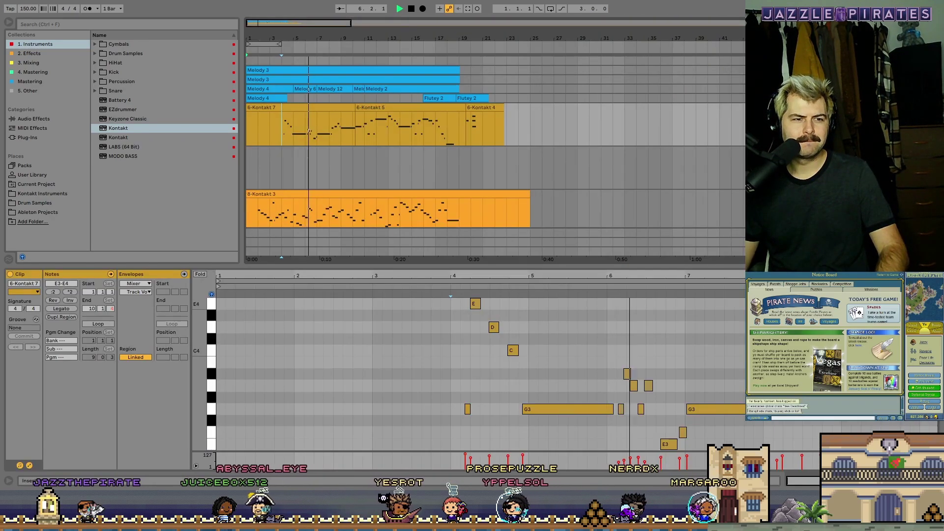
key(space)
Nudge the E3 and F3 notes before bar 7 and the short G3 in bar 4 slightly earlier
scroll(716, 375, down, 2)
click(664, 405)
click(680, 393)
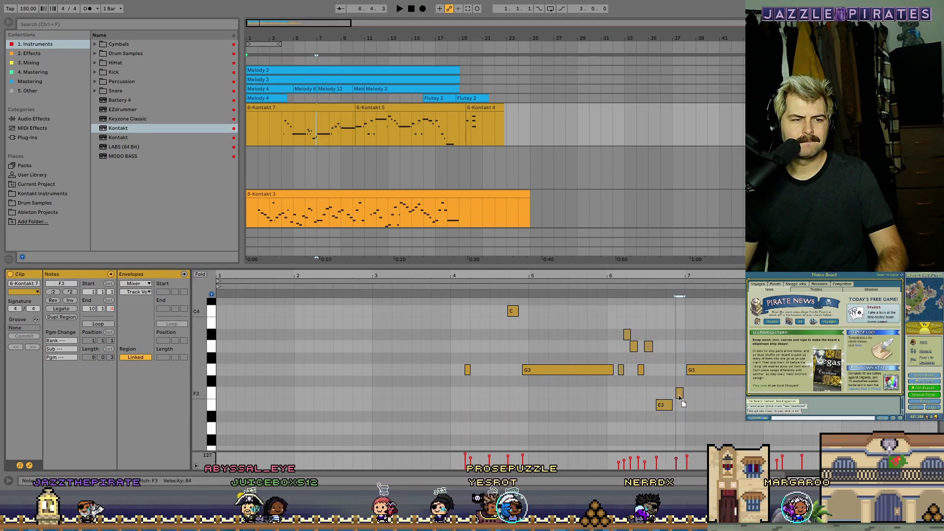
click(455, 293)
key(space)
click(465, 369)
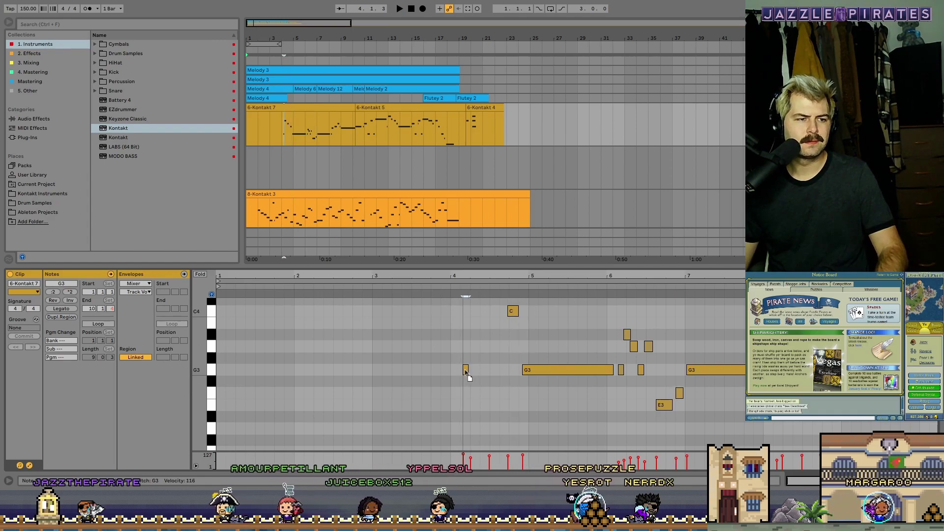
Play from bar 4 and nudge the C4 and D4 notes in that bar slightly later
click(447, 294)
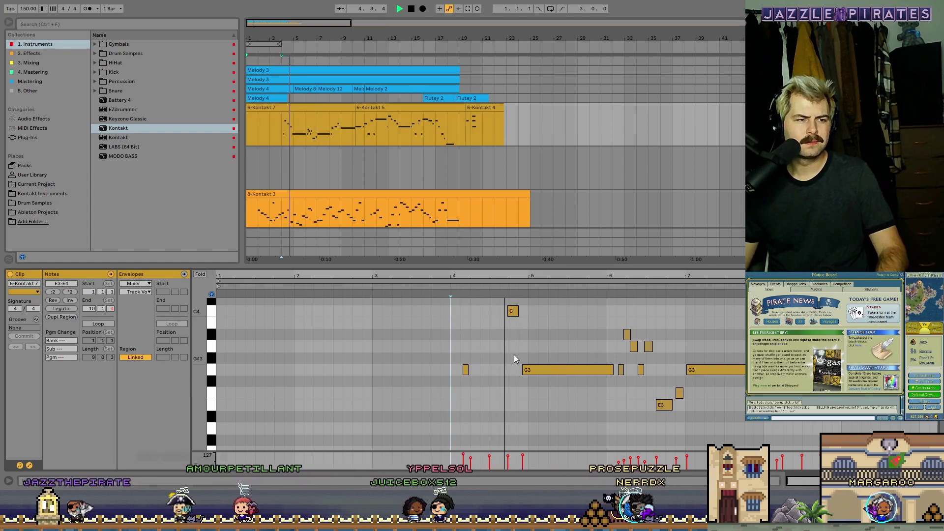
scroll(514, 361, up, 3)
key(space)
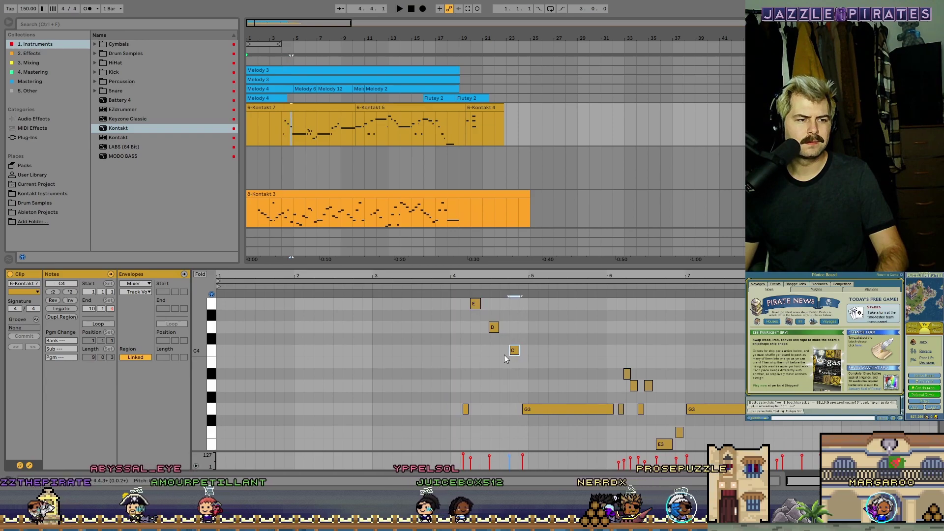
click(494, 327)
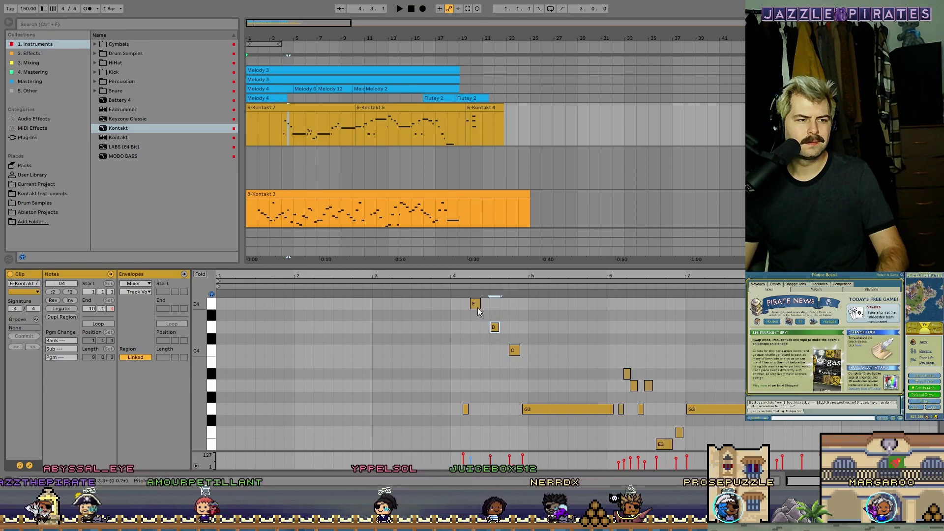
Listen to the phrase, move the F3 before bar 7 to 6.4.3 and align the long G3 with the start of bar 7
key(space)
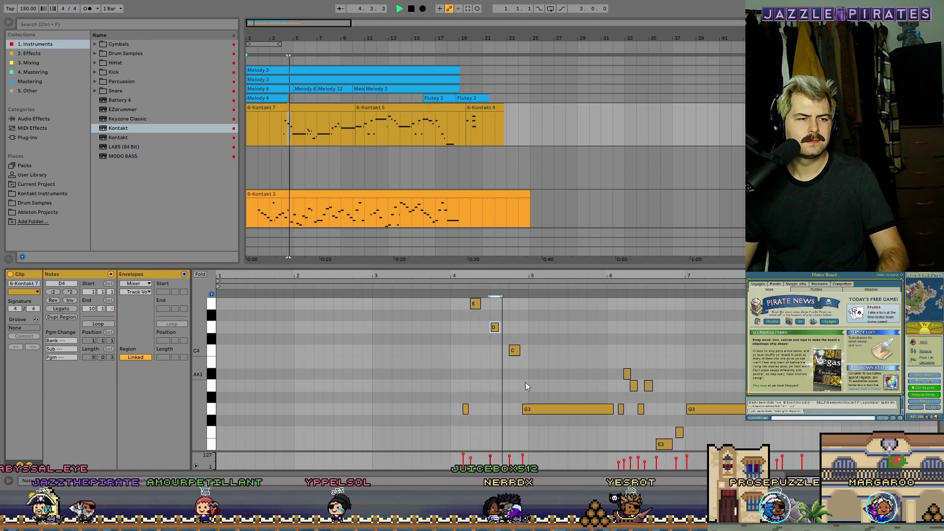
scroll(640, 423, down, 2)
drag(660, 275, 495, 322)
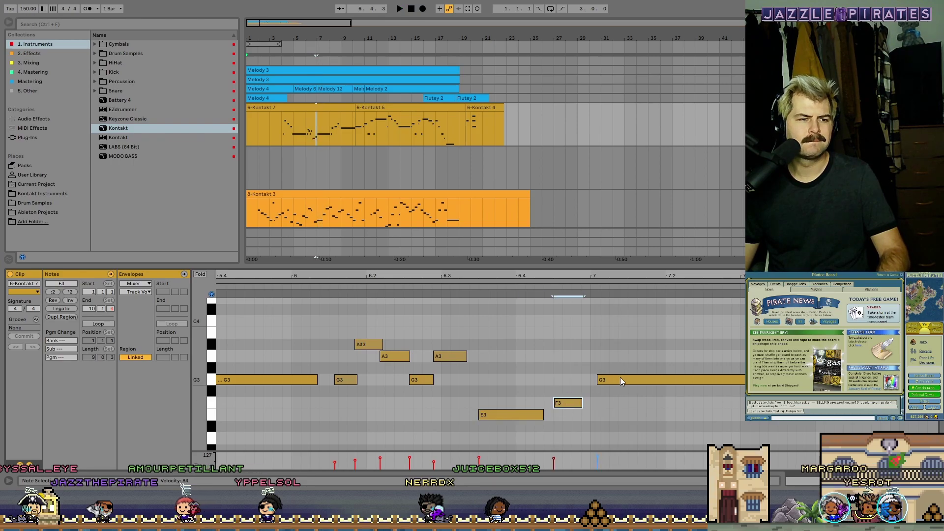
click(369, 287)
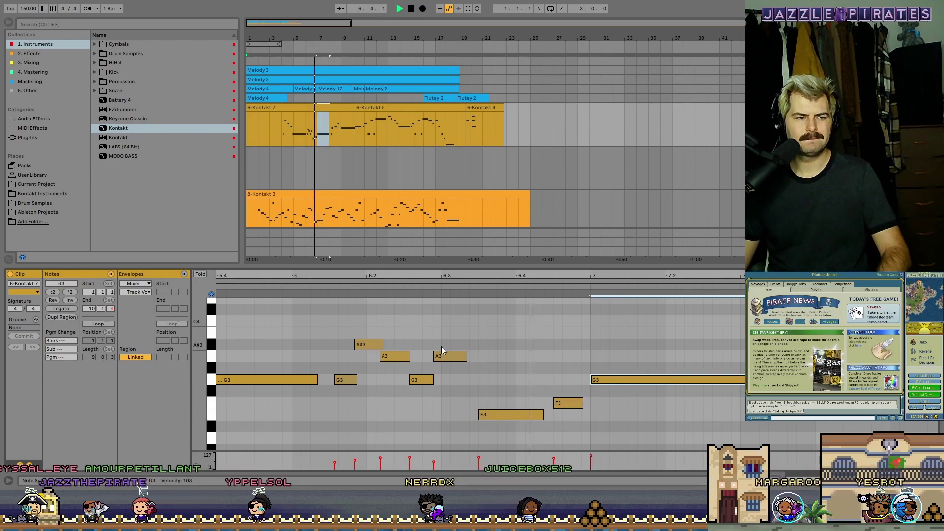
drag(617, 272, 366, 236)
scroll(652, 403, up, 2)
Tighten the timing of the melody notes in bar 8 and raise the long final note at bar 9 to G4
key(space)
scroll(588, 430, down, 3)
click(589, 364)
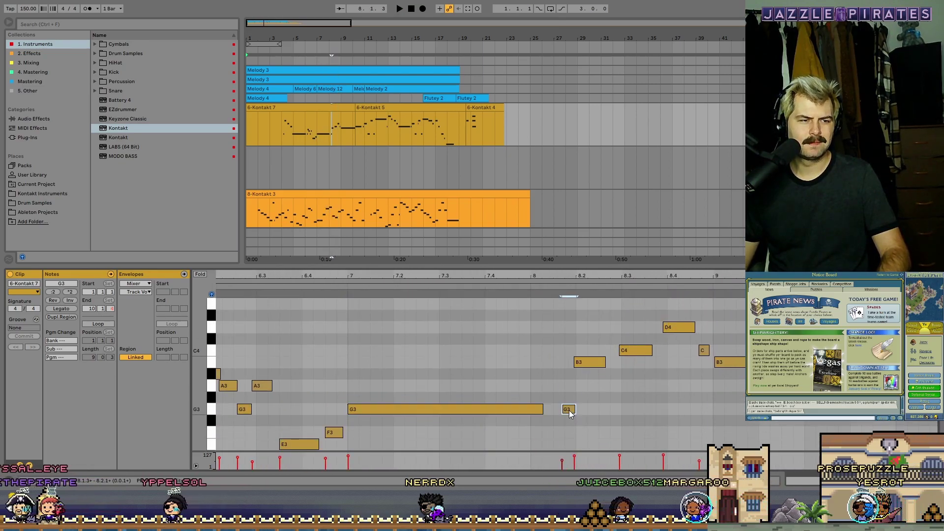
scroll(634, 376, up, 2)
click(633, 375)
scroll(654, 372, up, 2)
scroll(698, 393, up, 1)
click(729, 337)
drag(728, 338, 726, 349)
Listen through to bar 10, then delete the second Melodeon clip, 6-Kontakt 5, from the arrangement
drag(721, 276, 806, 257)
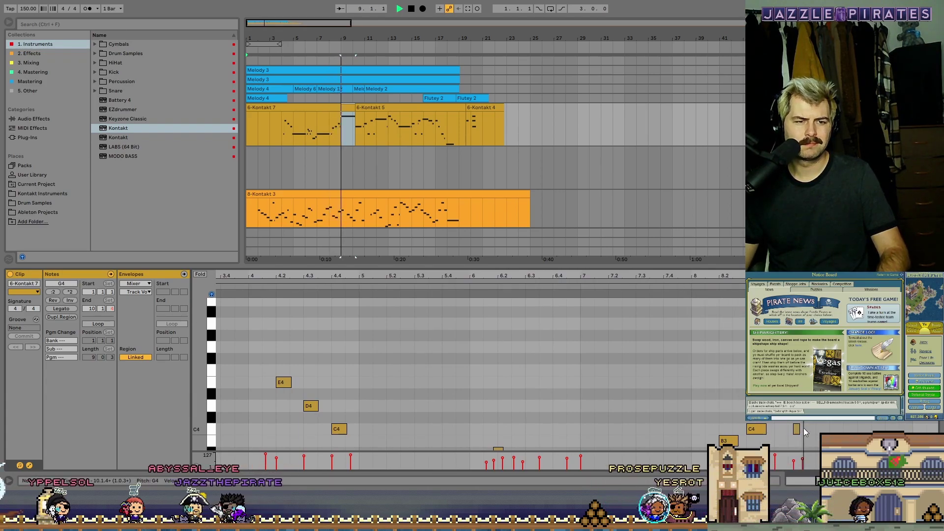
key(minus)
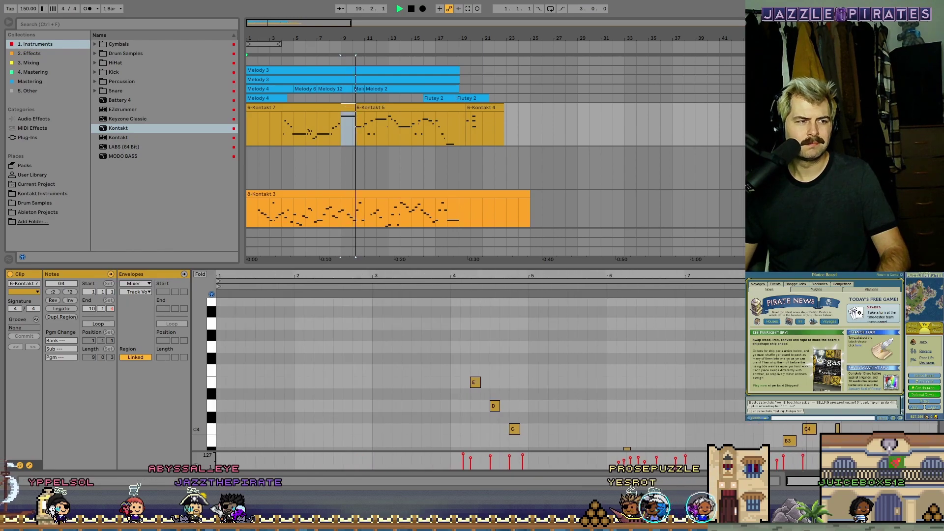
click(361, 107)
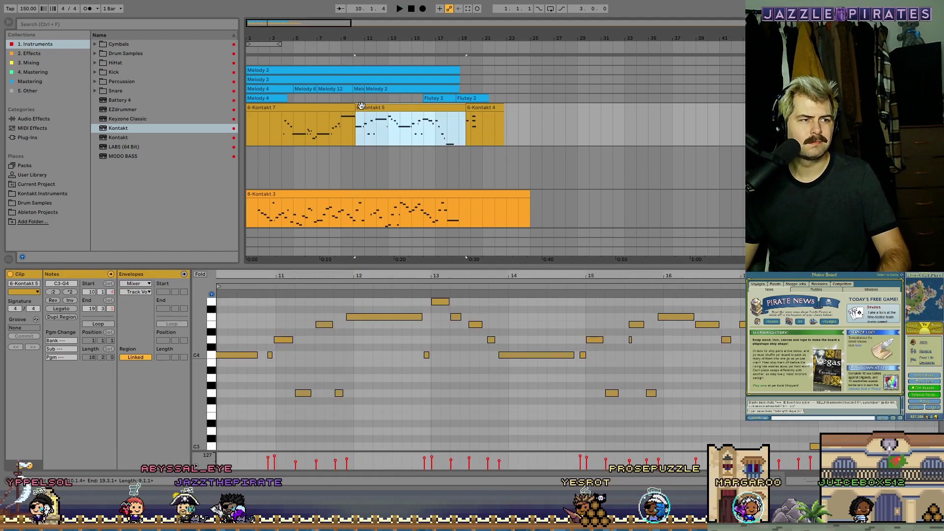
drag(309, 22, 279, 56)
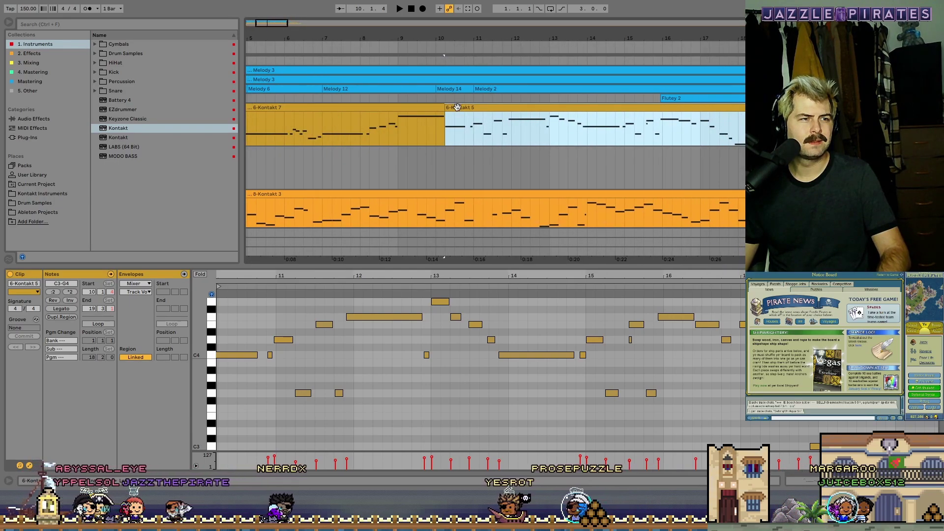
key(Delete)
Move the three-bar loop to start at 10.3.1 and play the arrangement from there
click(402, 47)
drag(403, 39, 360, 20)
drag(275, 45, 401, 48)
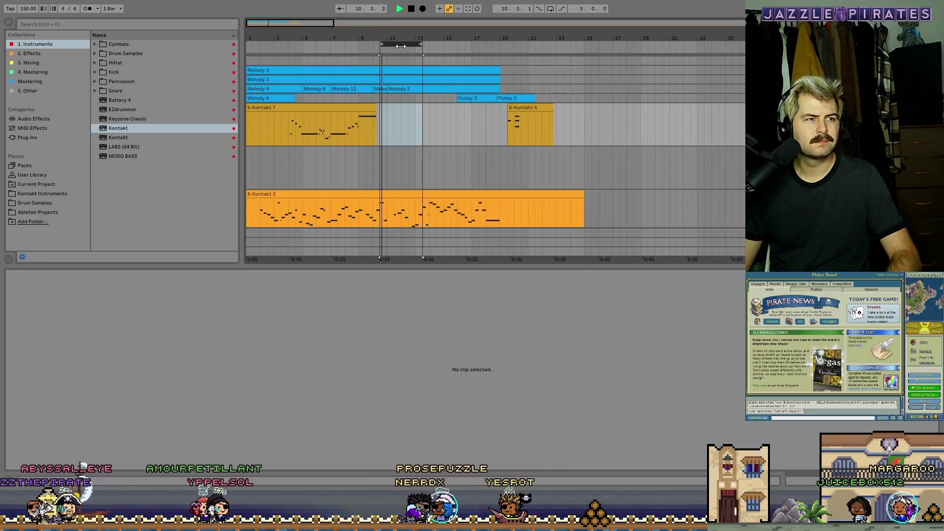
click(412, 9)
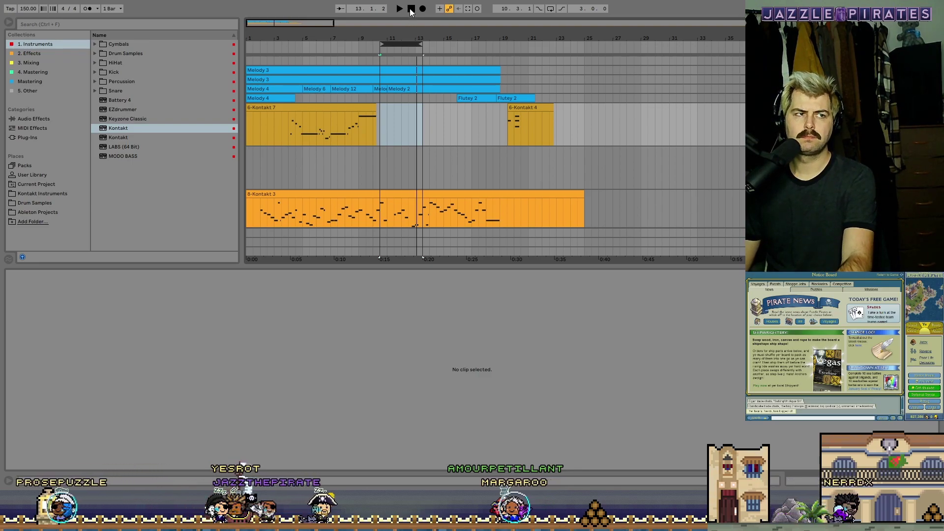
Record a chordal Melodeon part from 10.3.1 to about bar 17, restarting the take once
click(411, 10)
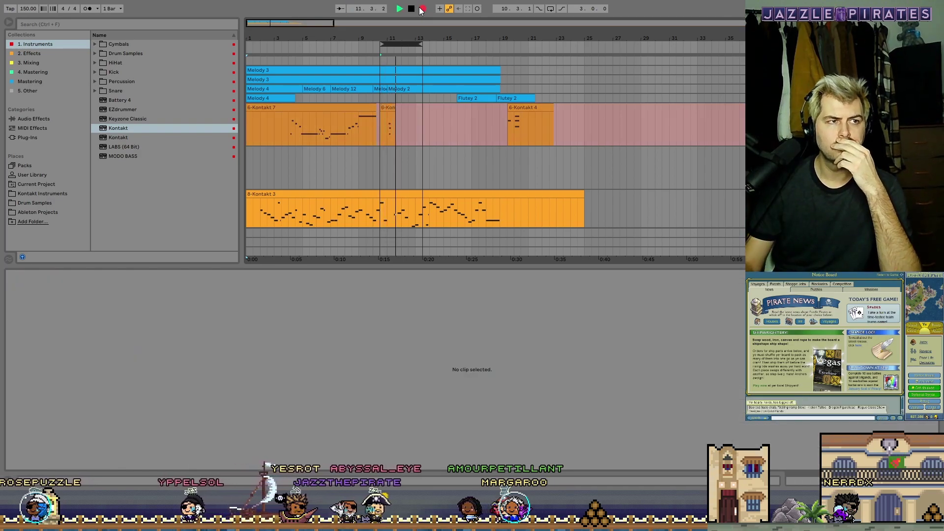
double_click(411, 9)
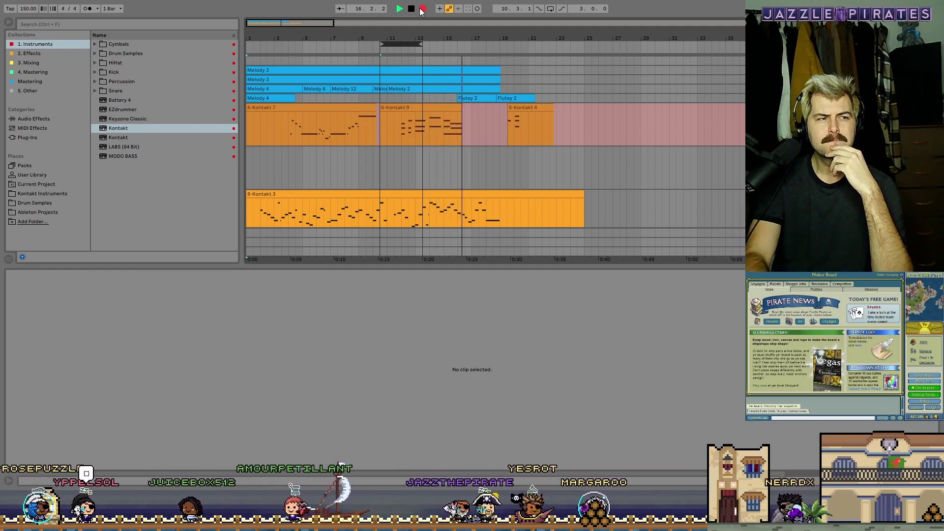
key(space)
Stop the take and align the first three chords of 6-Kontakt 9 to clip positions 3, 3.3 and 4
key(space)
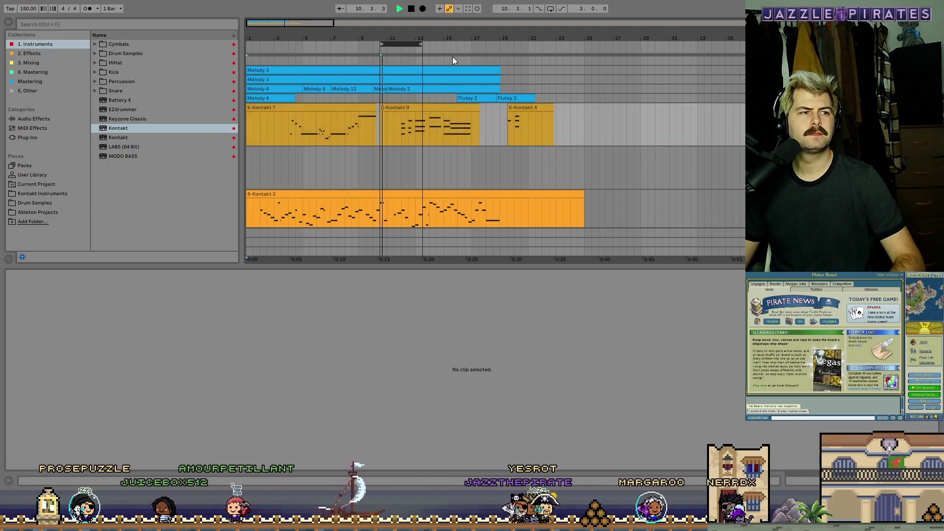
click(399, 108)
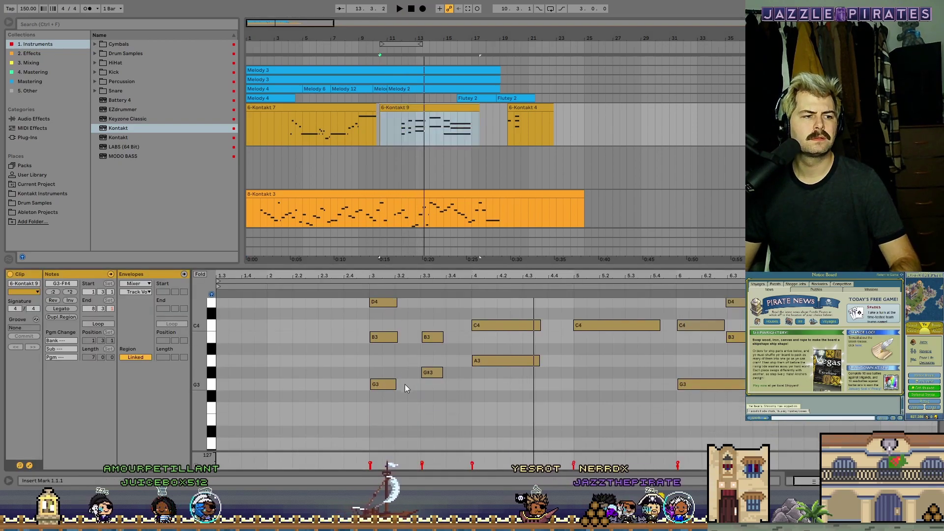
scroll(394, 379, up, 2)
click(384, 368)
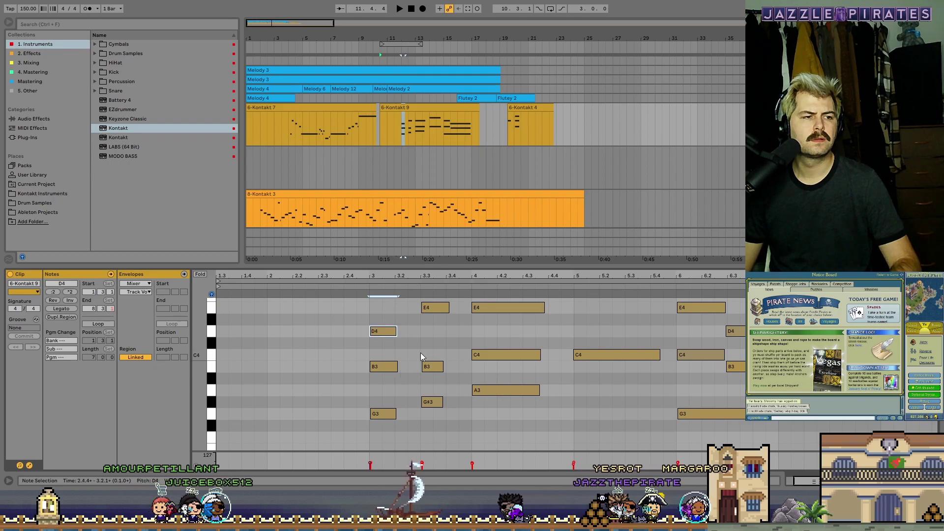
scroll(421, 352, up, 2)
click(384, 378)
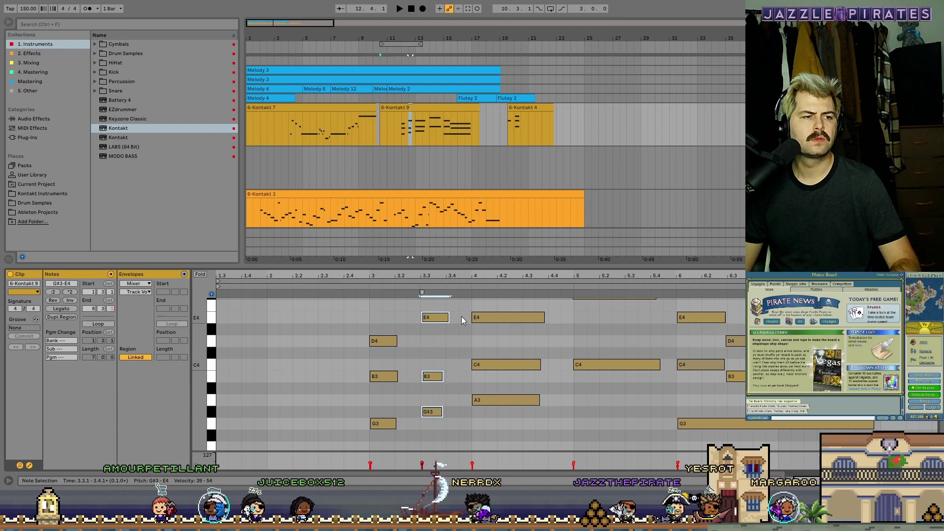
drag(458, 303, 545, 422)
scroll(546, 374, up, 4)
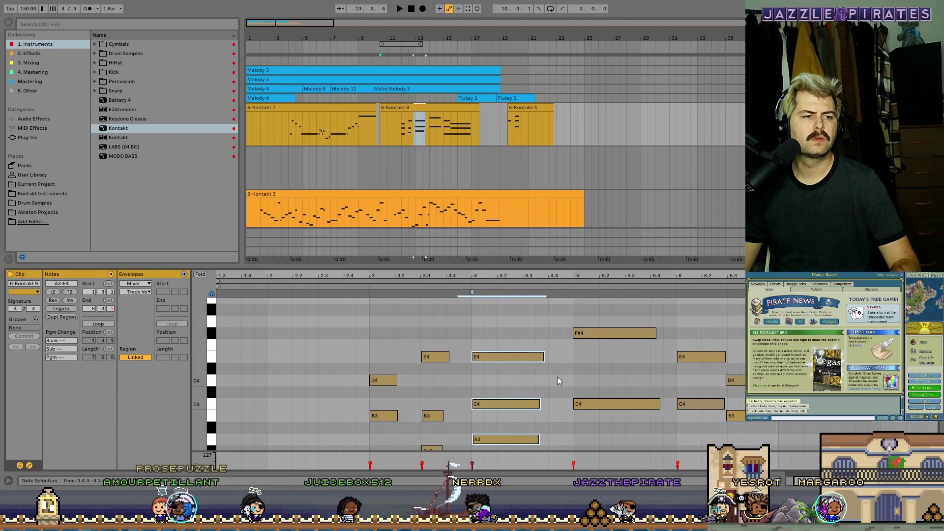
Rework the chord at clip bar 5 into D4, F#4 and A4, starting exactly on the bar line
click(594, 407)
drag(595, 407, 578, 328)
click(594, 333)
scroll(589, 344, up, 3)
drag(579, 363, 587, 364)
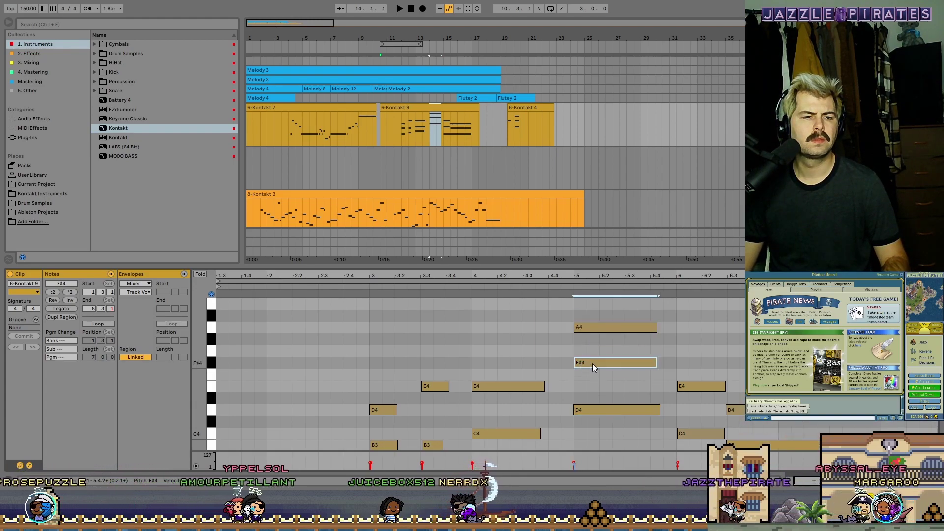
Change the short chord at clip bar 6 to A3, D4 and F#4, aligned to the bar line
scroll(586, 364, down, 4)
drag(682, 347, 682, 323)
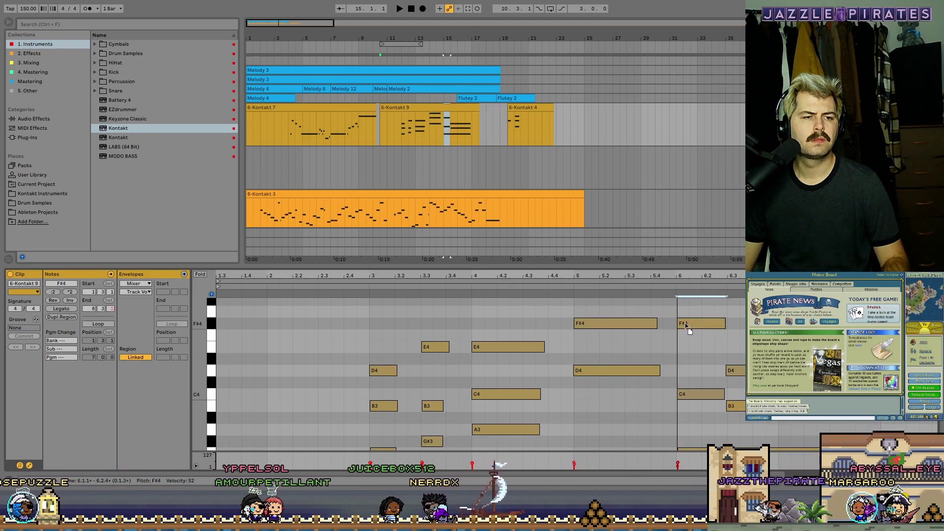
scroll(692, 372, down, 4)
click(701, 403)
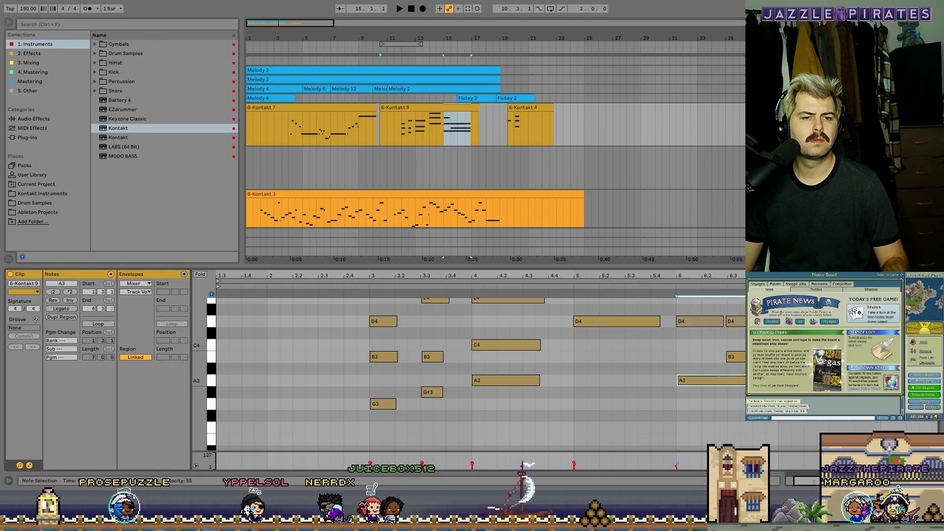
Revoice the long chord near 6.3 as C4, D4 and G4, auditioning it in between
scroll(729, 380, up, 3)
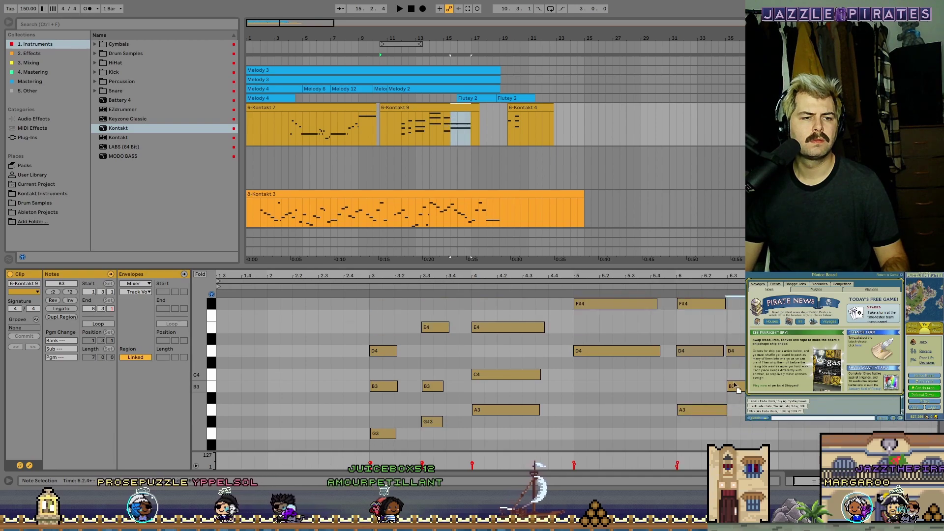
scroll(736, 380, up, 2)
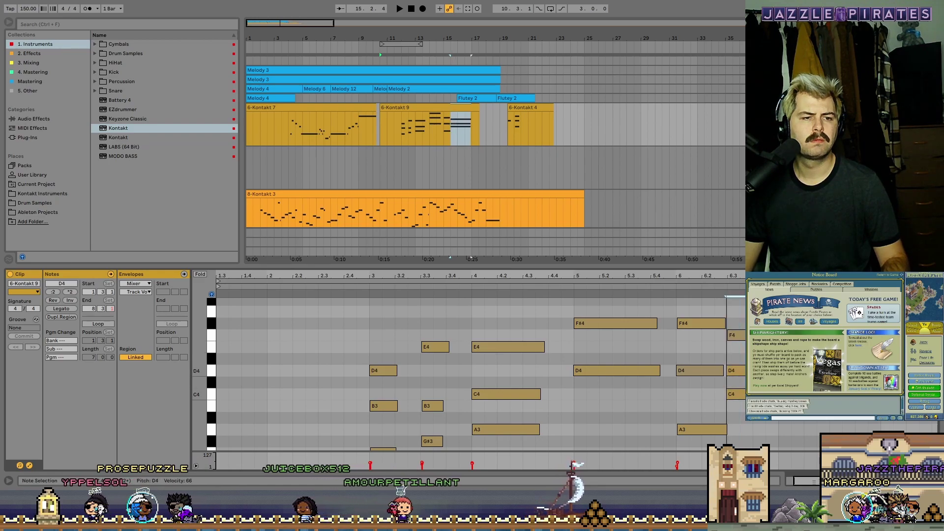
click(392, 61)
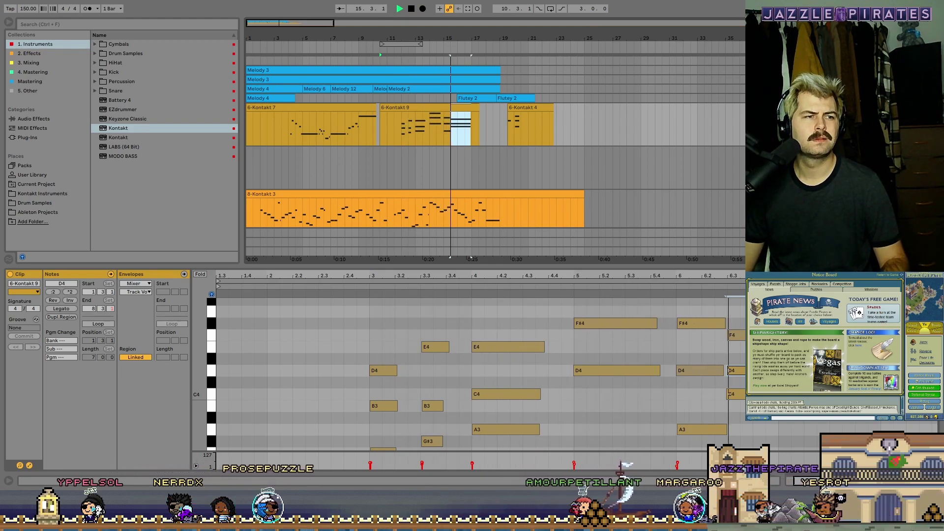
scroll(680, 360, down, 1)
scroll(789, 433, down, 1)
scroll(789, 433, up, 1)
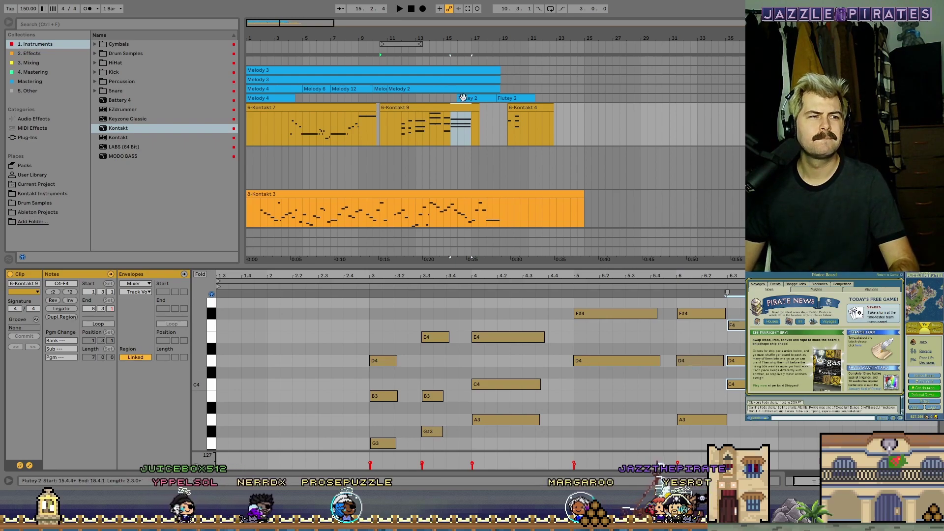
drag(791, 408, 775, 361)
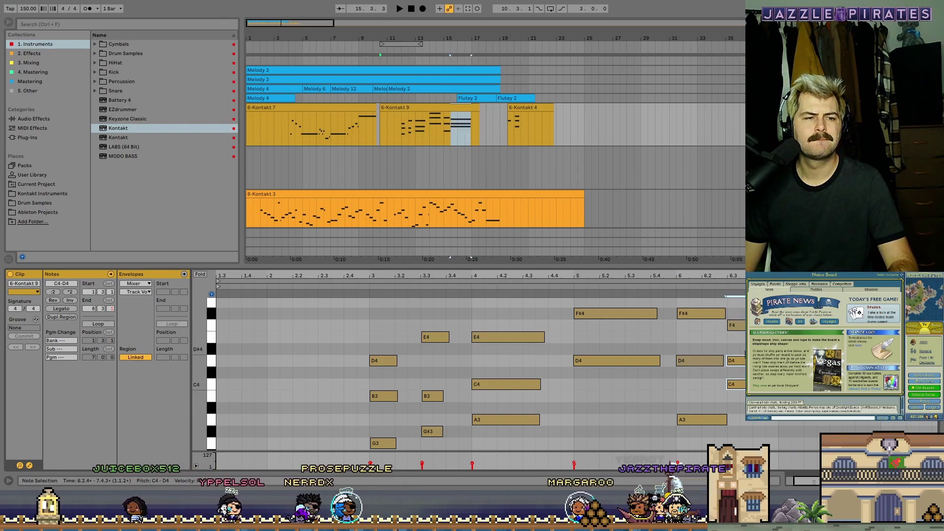
drag(744, 325, 745, 303)
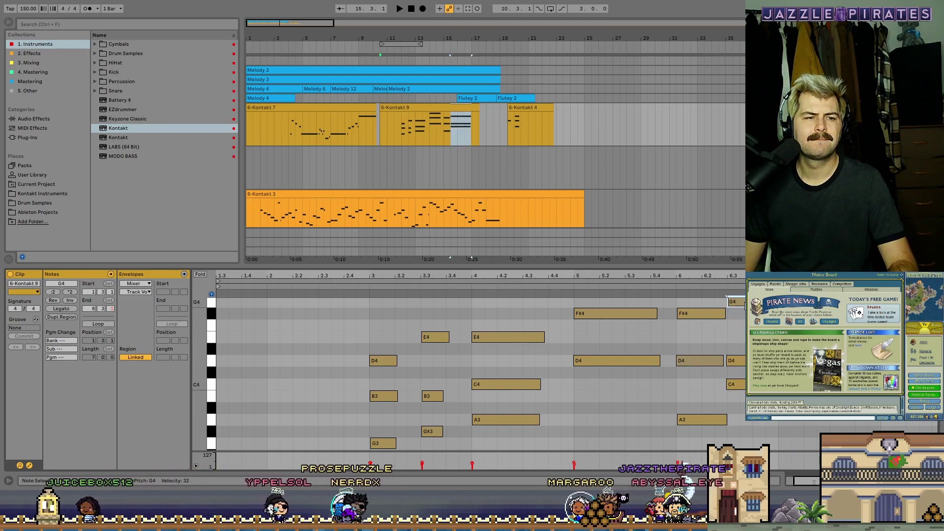
Play the edited chords back and trim the 6-Kontakt 9 clip so it ends at 14.1.1
click(406, 63)
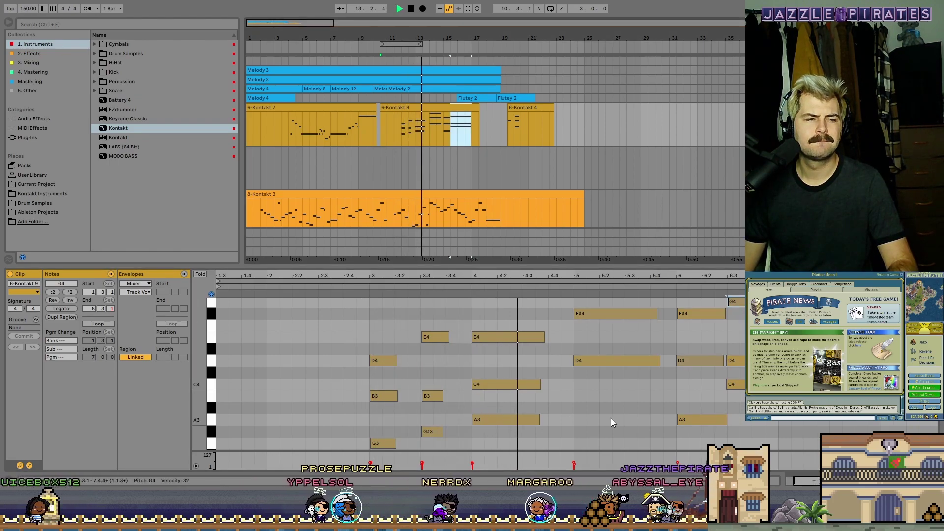
scroll(605, 408, up, 3)
key(space)
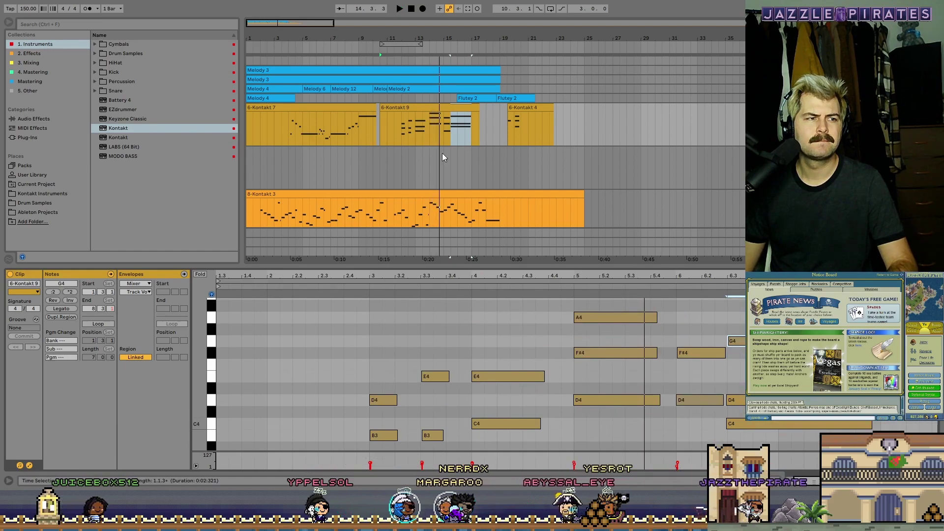
click(486, 120)
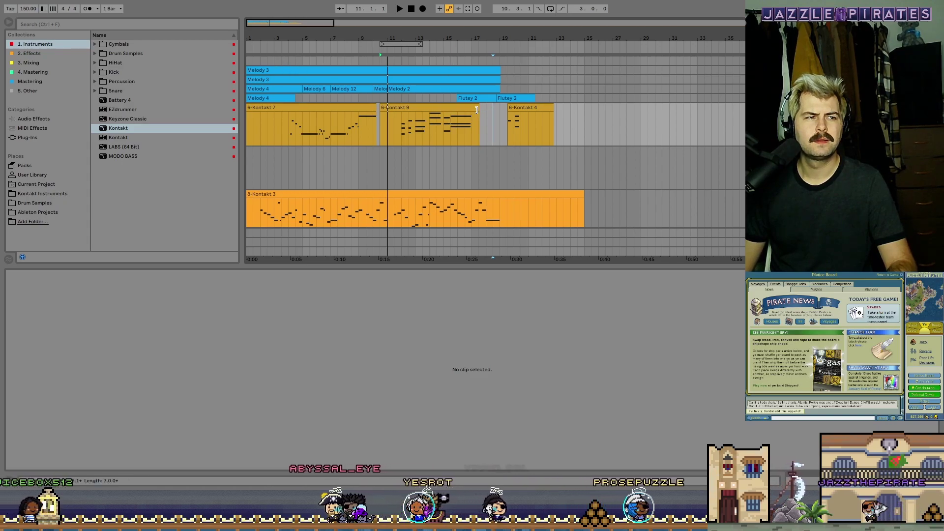
drag(476, 111, 426, 112)
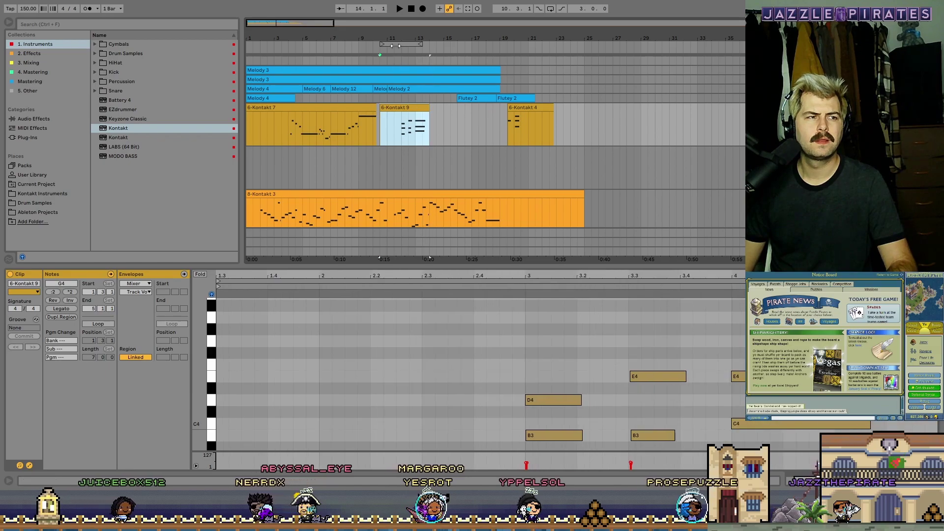
scroll(703, 323, down, 4)
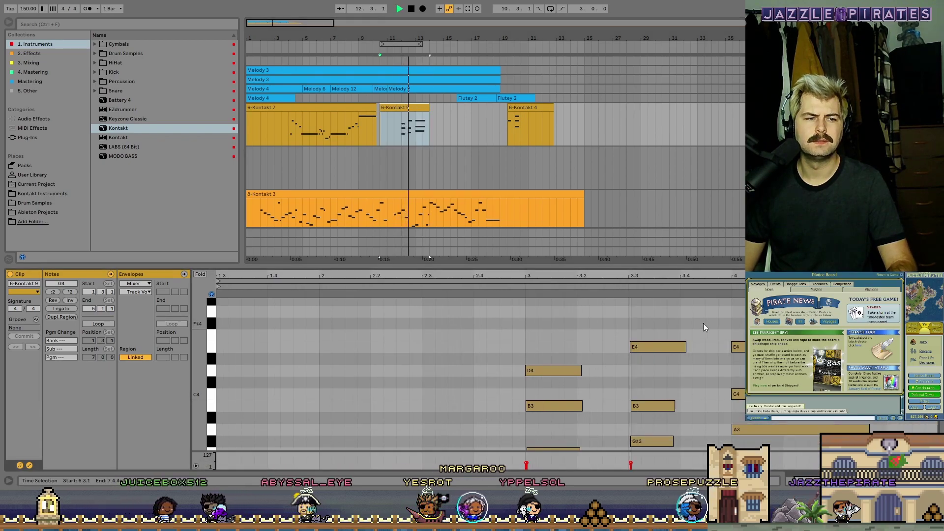
scroll(730, 332, up, 2)
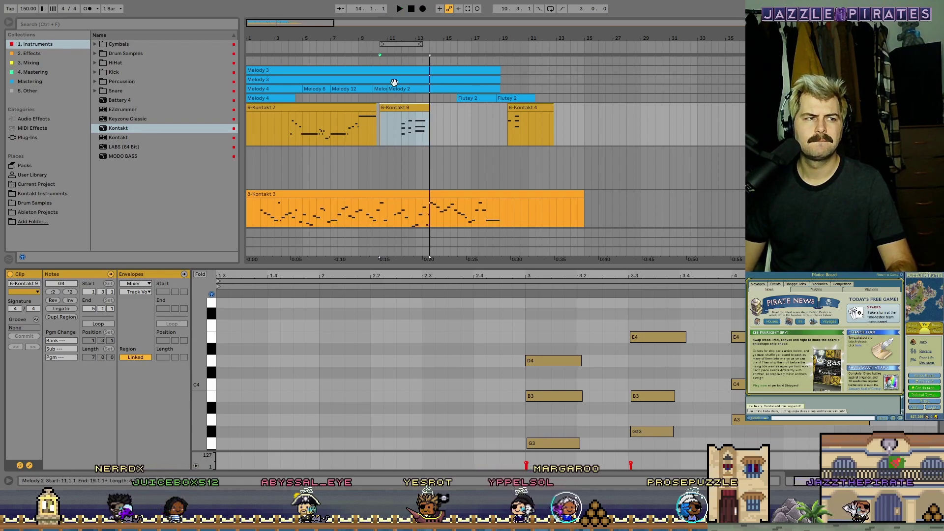
click(384, 49)
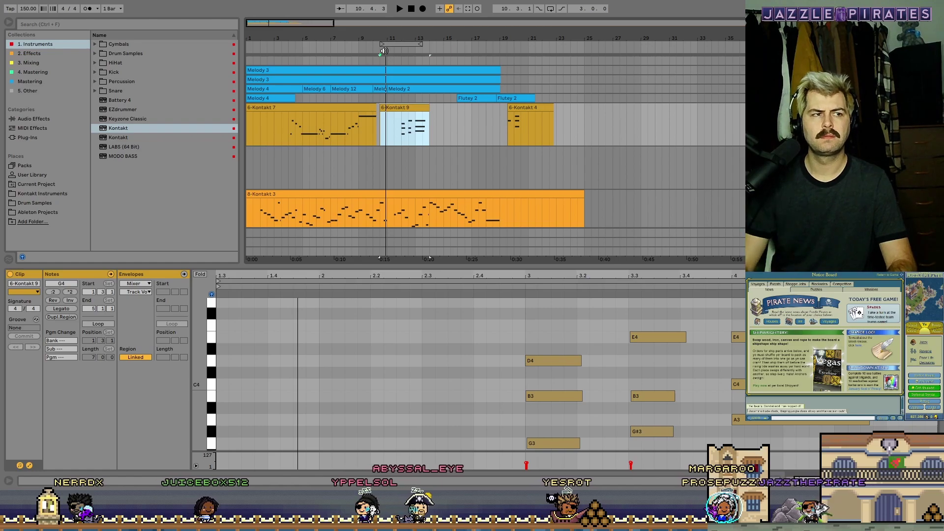
Move the three-bar loop to start at 14.1.1 and record one bar of Melodeon chords from there
drag(538, 37, 694, 74)
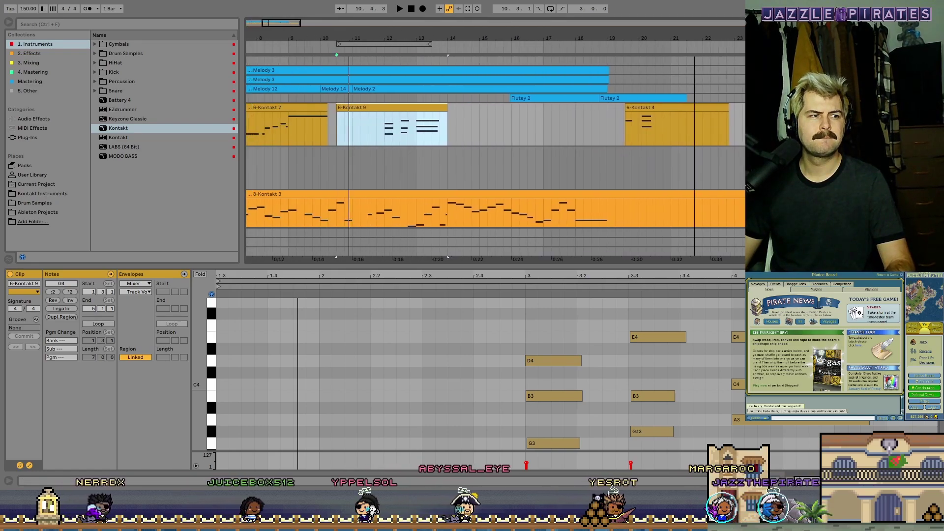
drag(366, 45, 479, 45)
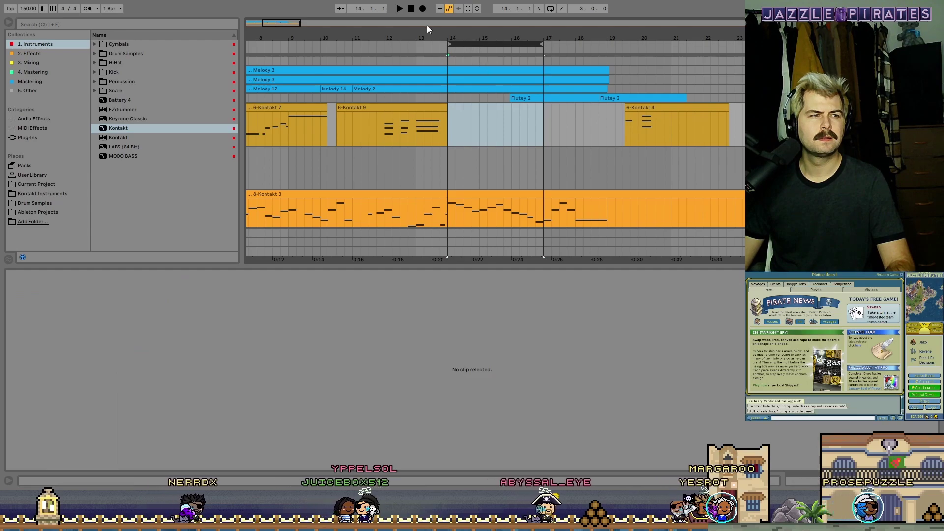
click(423, 9)
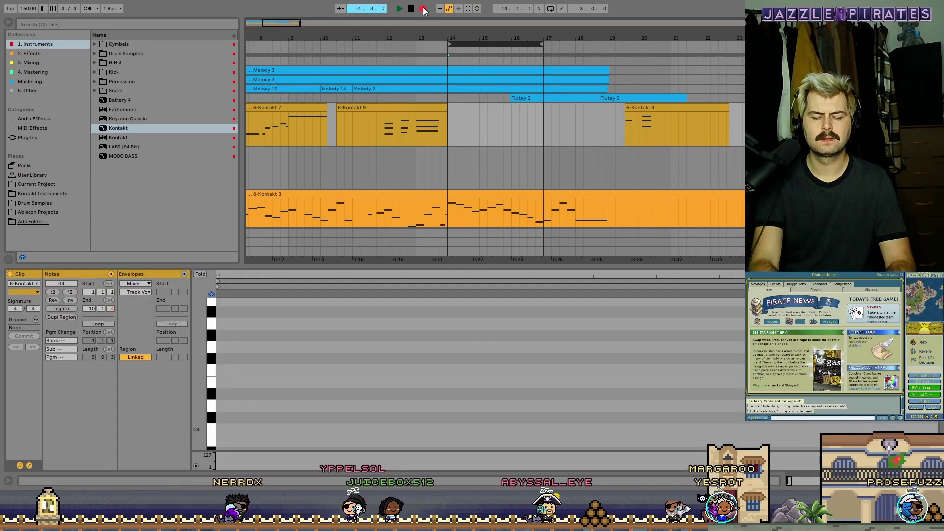
key(space)
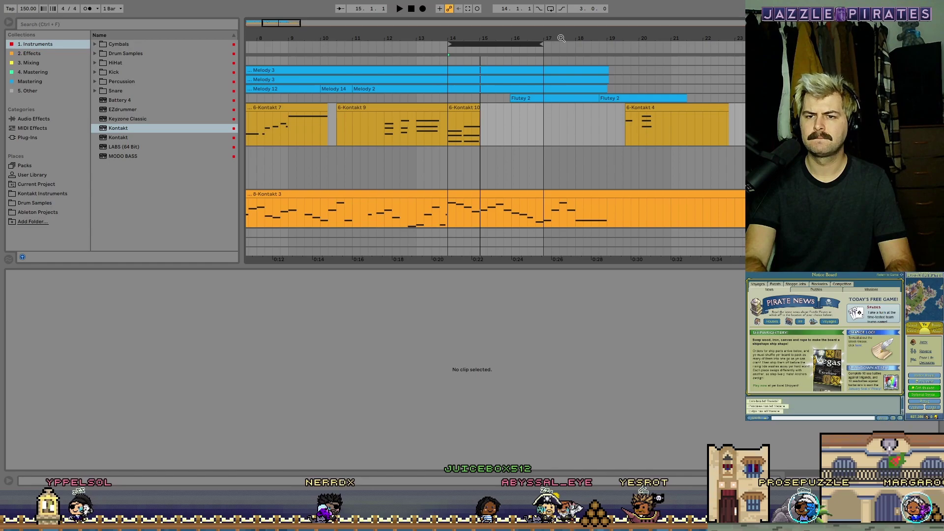
Move the loop to start at 15.1.1 and record further Melodeon chords to about bar 18
drag(501, 43, 535, 44)
click(412, 10)
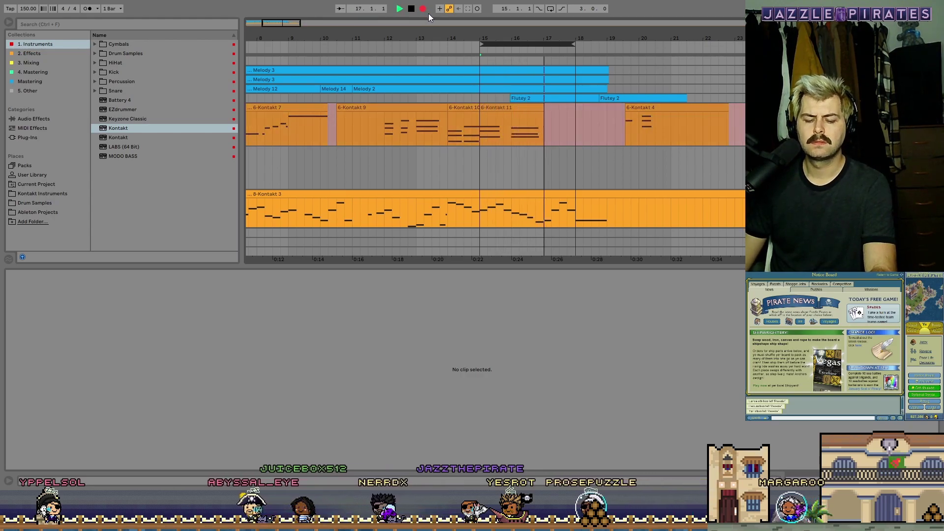
key(space)
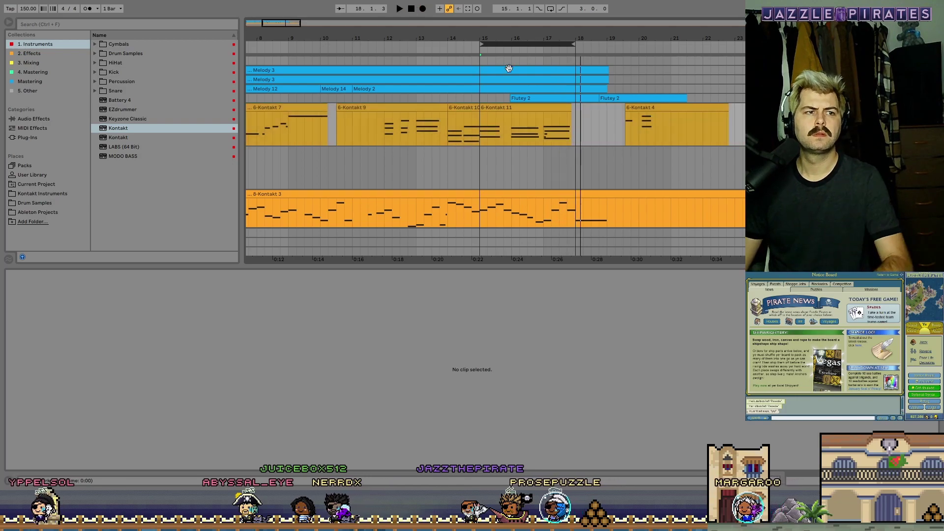
Open the 6-Kontakt 11 clip's notes and play the arrangement from 11.1.1
click(511, 107)
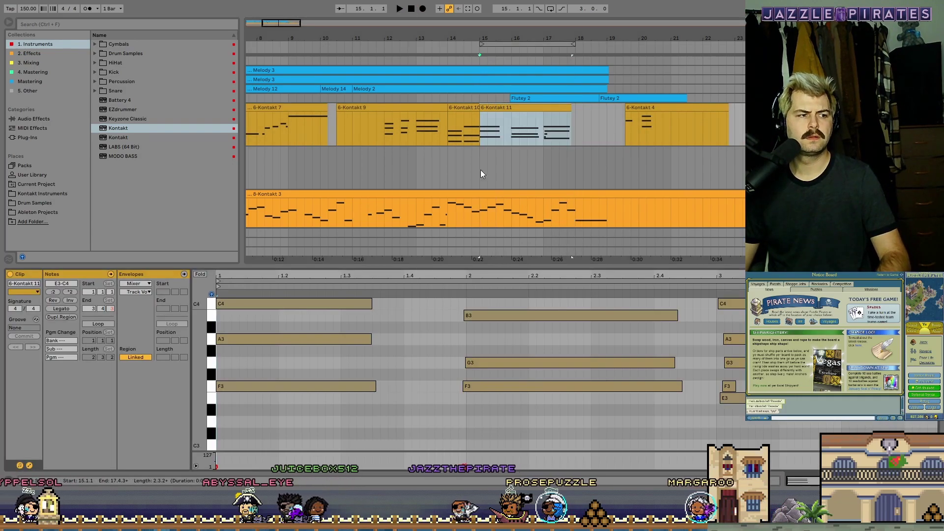
click(501, 47)
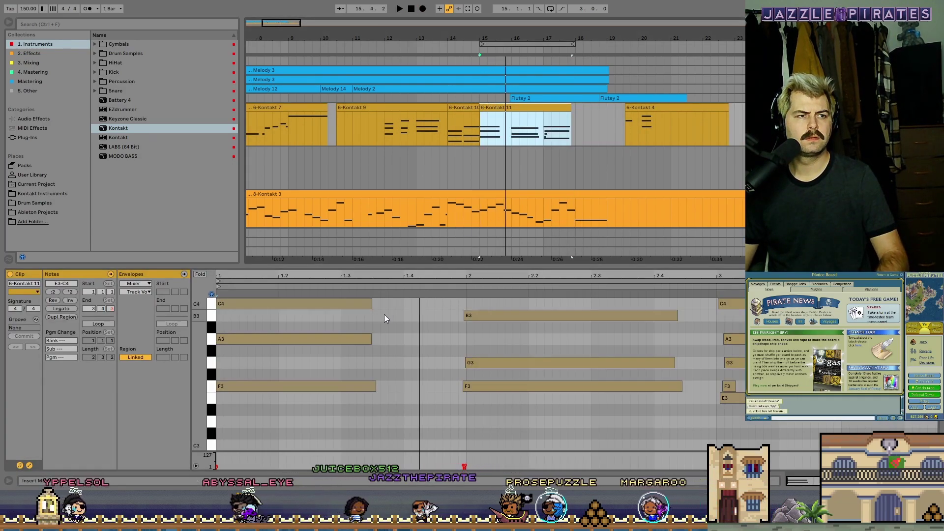
click(352, 56)
key(space)
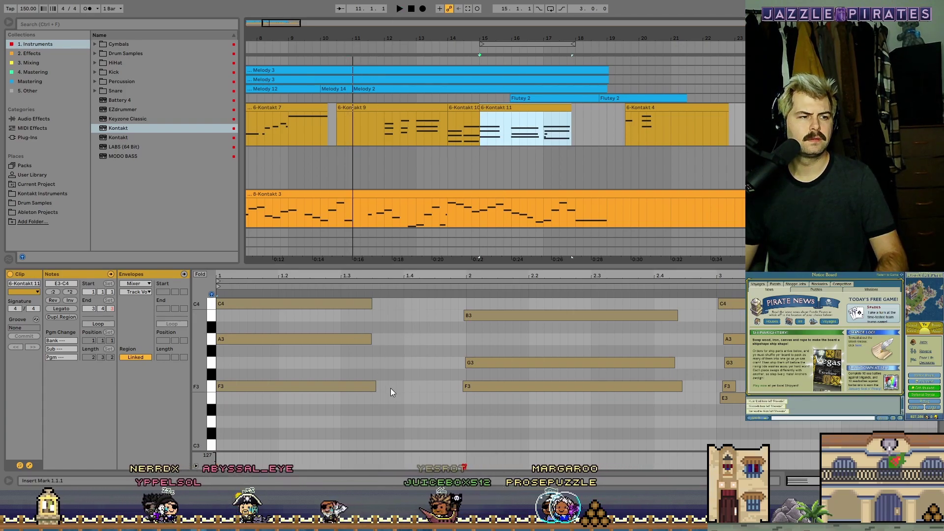
Align the B3, G3 and F3 notes of the second chord in 6-Kontakt 11 to clip bar 2
drag(388, 389, 367, 305)
drag(459, 394, 470, 285)
drag(474, 318, 477, 319)
click(485, 375)
click(476, 387)
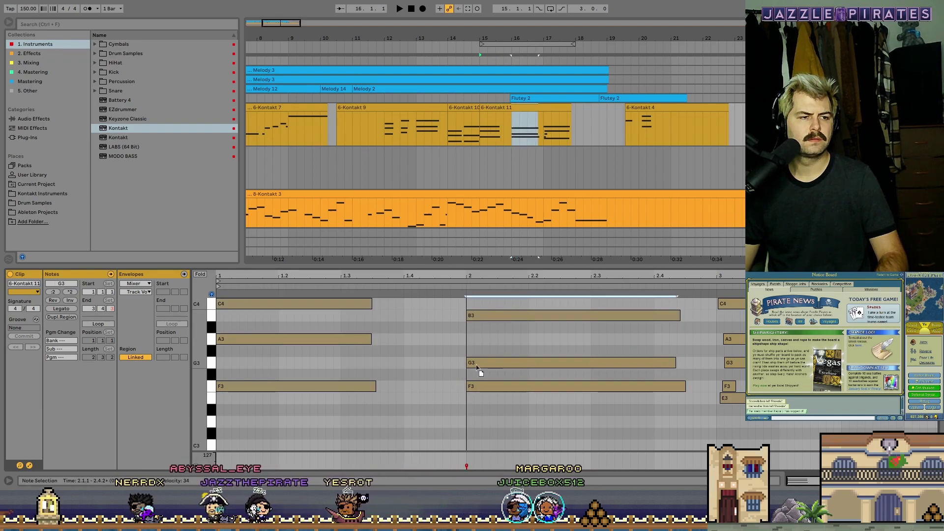
drag(322, 393, 261, 302)
Clean up the chord at clip bar 3: delete the A3 and short F3 notes and align E3, G3 and C4 to the bar line
click(789, 435)
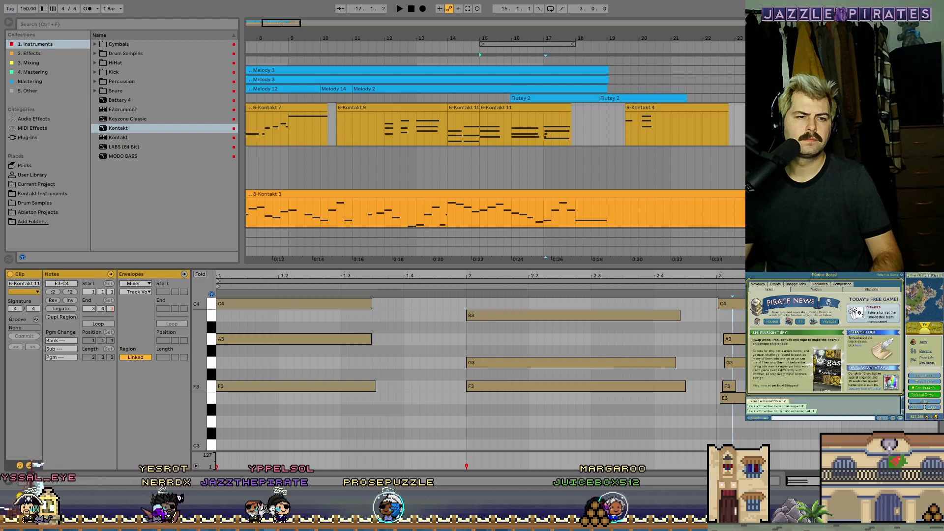
drag(742, 414, 741, 376)
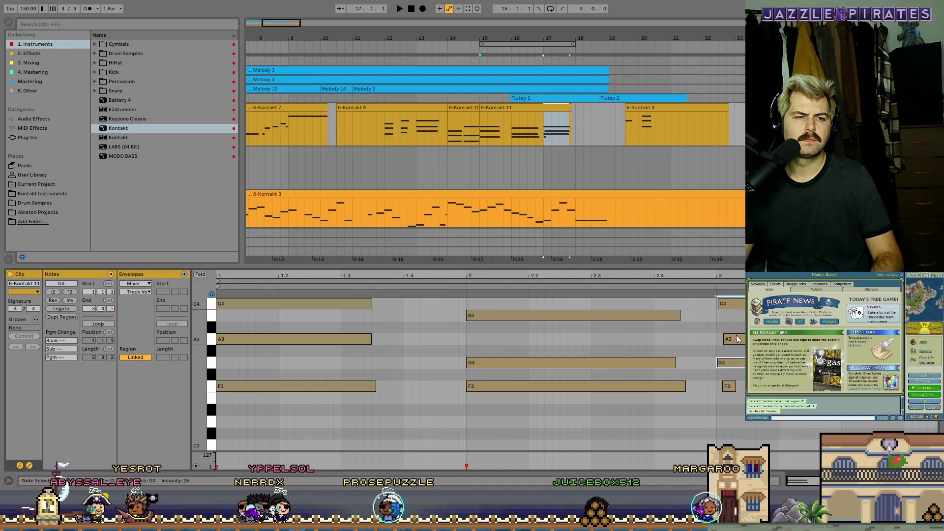
click(736, 339)
scroll(740, 359, up, 2)
mouse_move(735, 378)
mouse_down()
mouse_move(729, 438)
mouse_move(728, 368)
mouse_up()
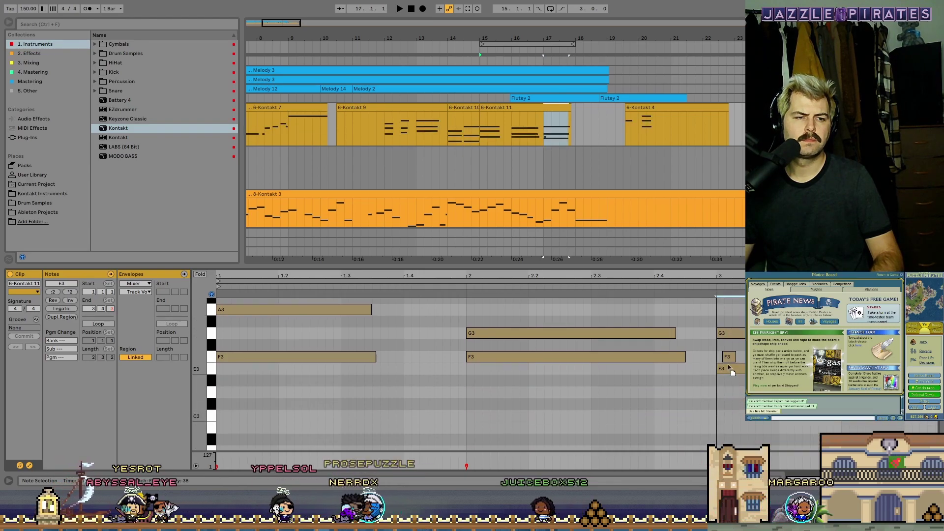
click(734, 333)
scroll(735, 334, up, 2)
click(731, 322)
scroll(731, 324, down, 2)
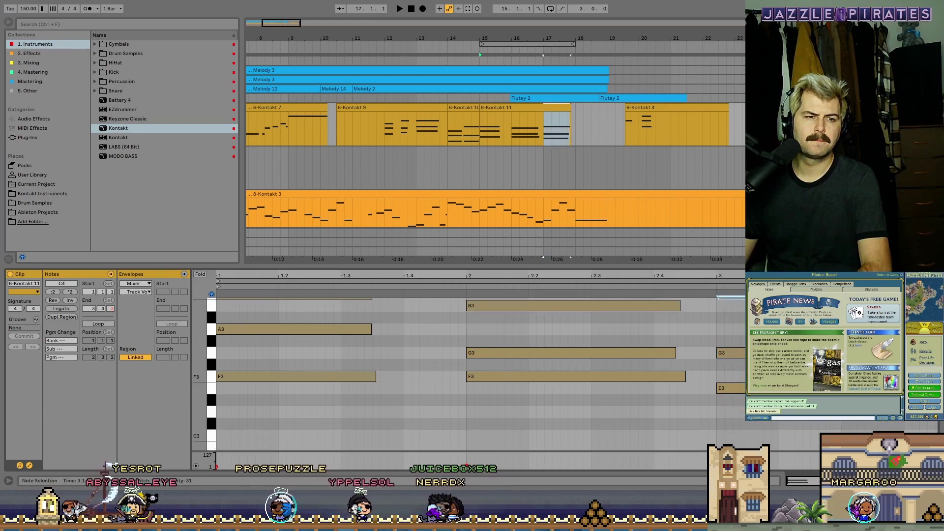
Extend the 6-Kontakt 11 clip to 18.3 and trim the E3, G3 and C4 chord at clip bar 3 to end at 3.3
scroll(731, 324, up, 1)
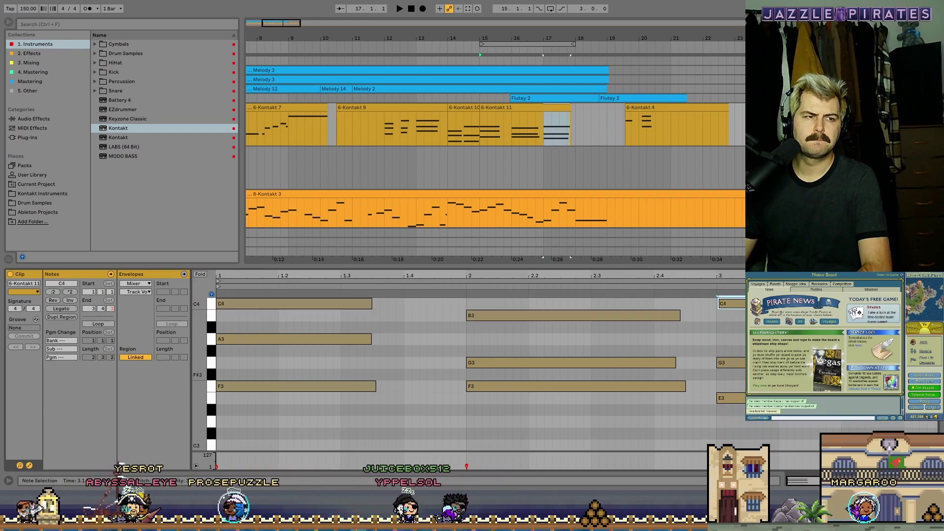
drag(567, 107, 591, 106)
drag(747, 433, 730, 310)
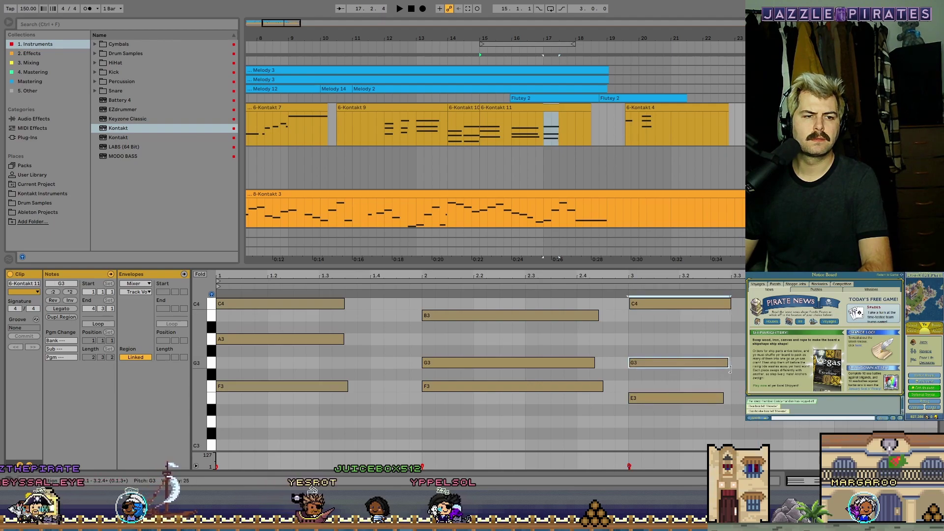
Copy the clip bar 3 chord to 3.3 in 6-Kontakt 11 and shift its notes to F3, G#3 and B3
click(698, 362)
ctrl+drag(683, 362, 785, 351)
ctrl+drag(718, 303, 819, 316)
click(706, 398)
key(ctrl+d)
key(Up)
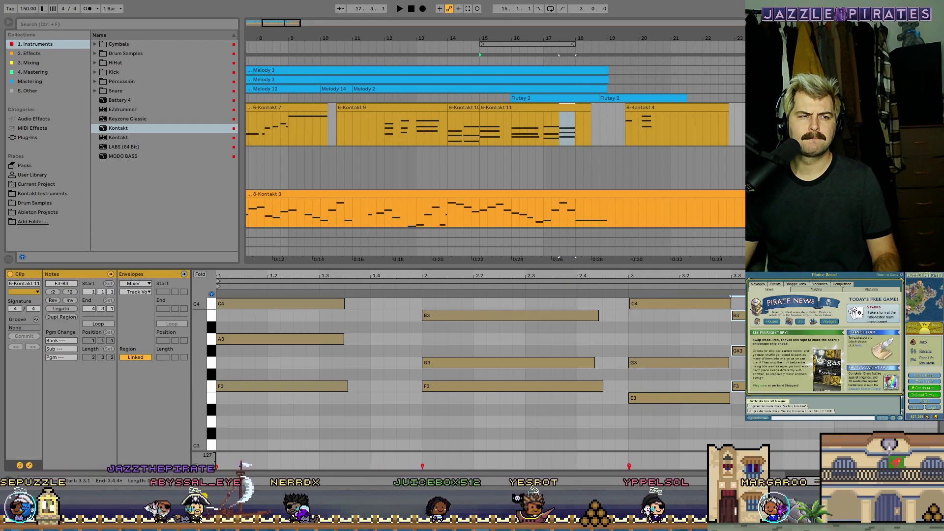
Place an E3, G3 and C4 chord at clip bar 4 in 6-Kontakt 11 and extend the chord and clip to bar 19
drag(696, 436, 869, 308)
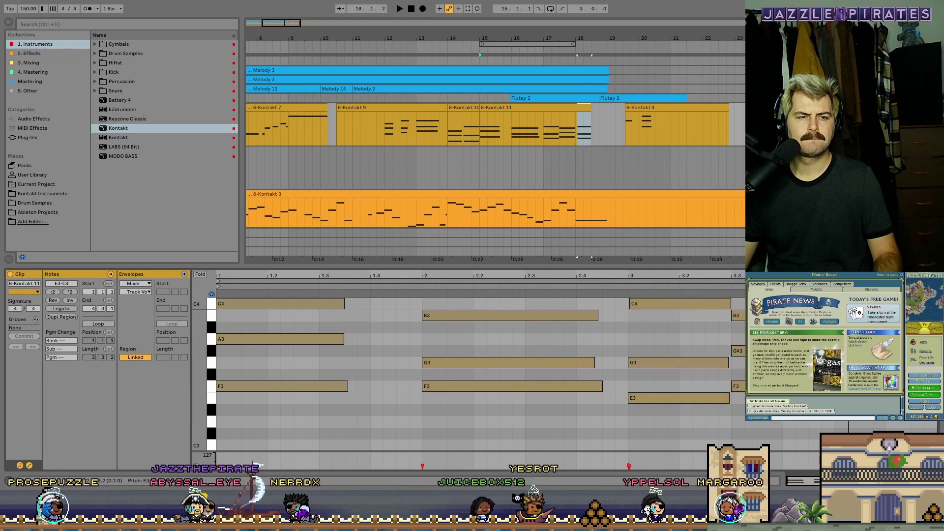
click(451, 43)
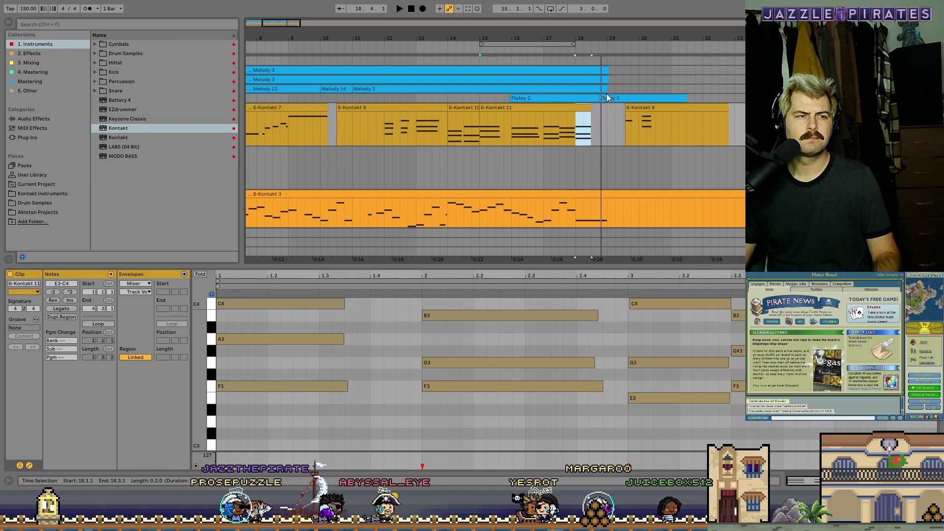
drag(588, 109, 591, 127)
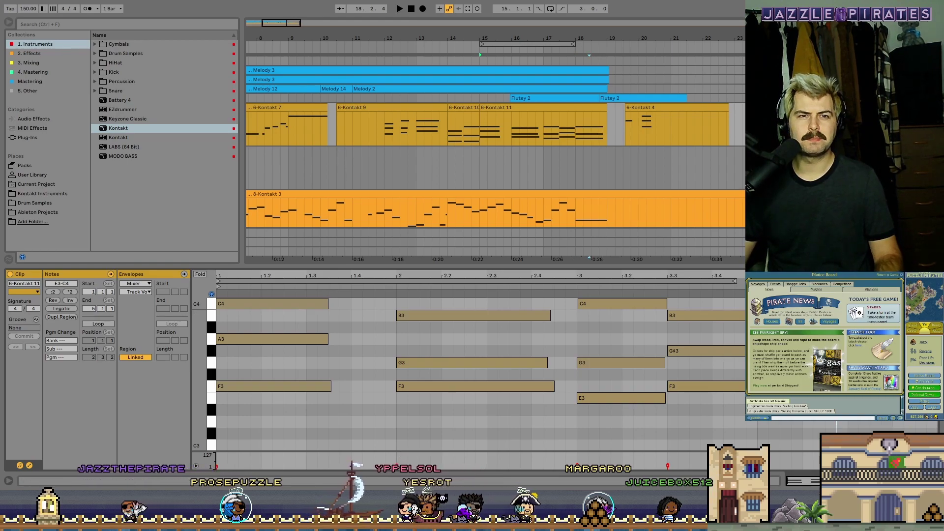
Show the 6 Kontakt track's Melodeon device and play the arrangement from the start while checking the track's mixer level
key(Tab)
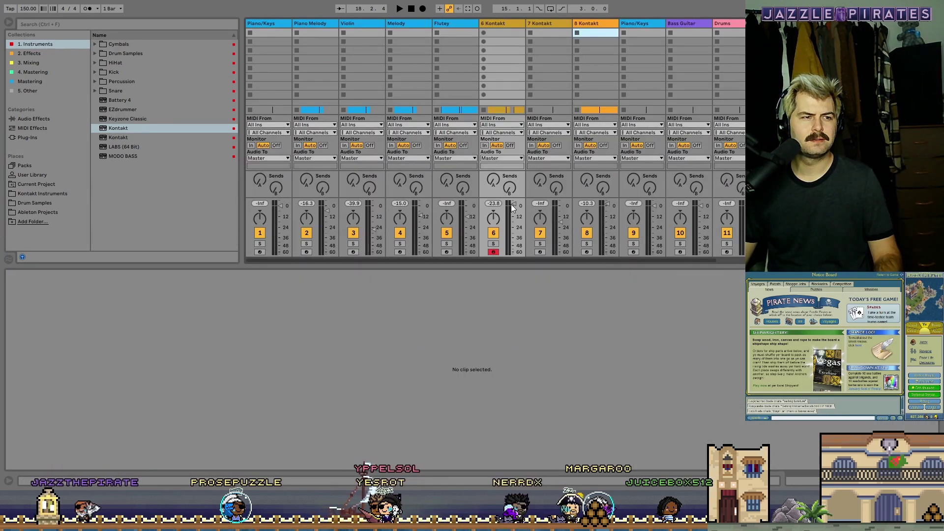
click(493, 23)
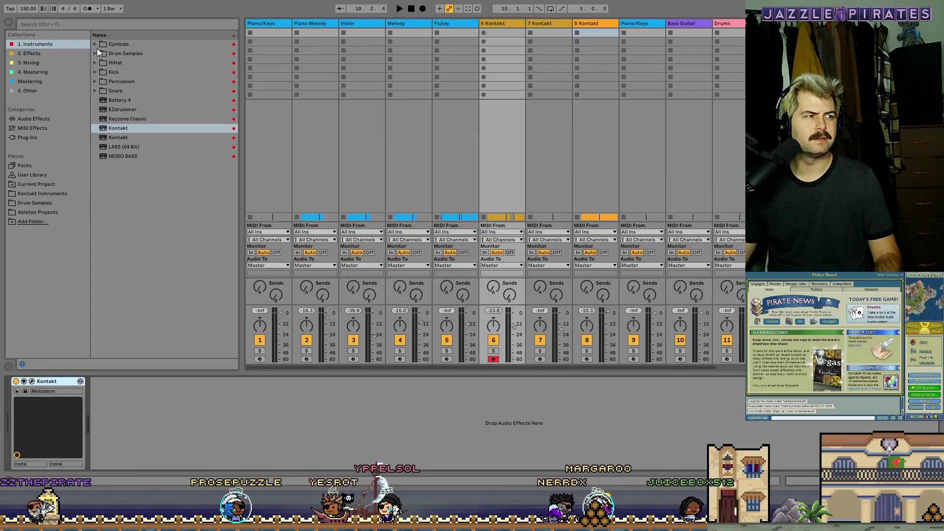
key(Tab)
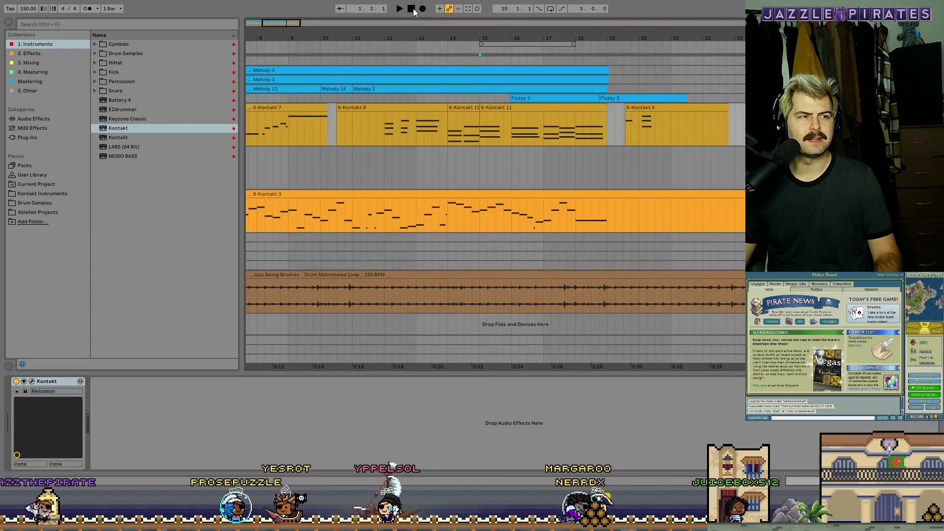
key(space)
click(508, 44)
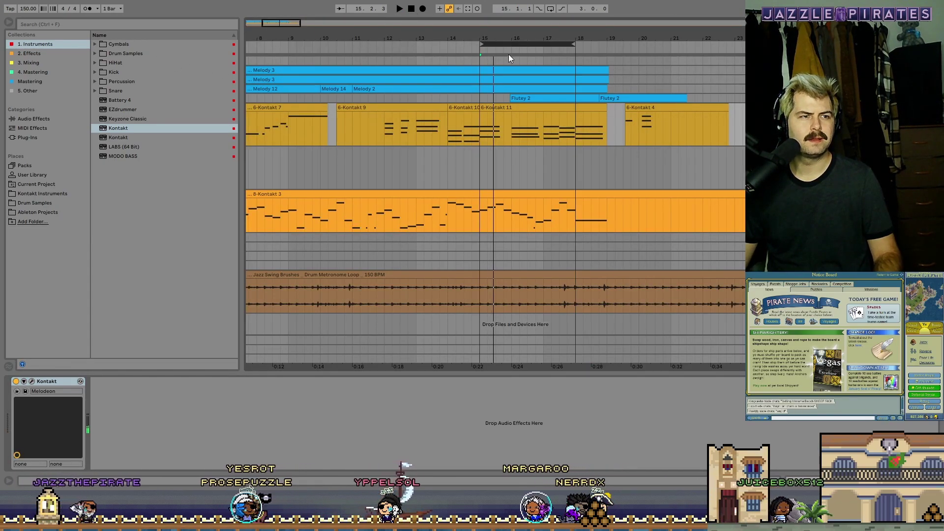
drag(285, 23, 293, 44)
key(Tab)
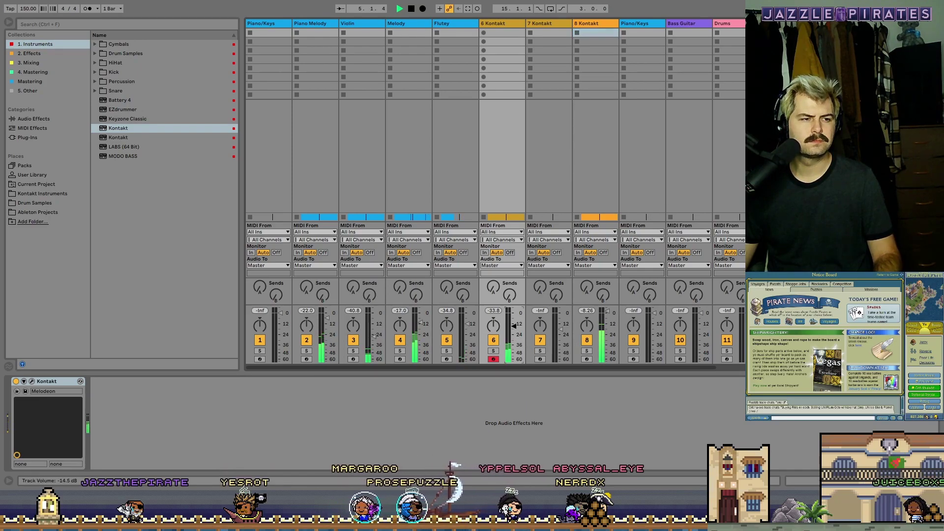
key(space)
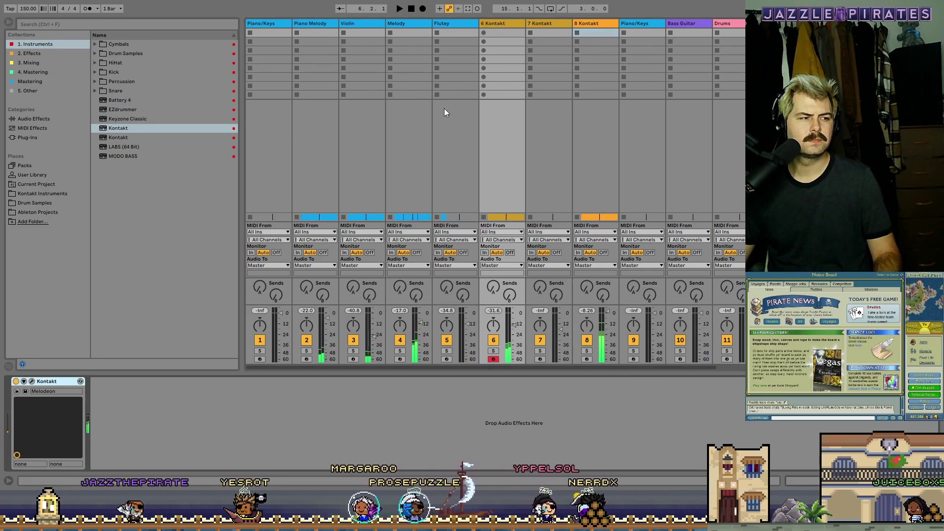
Return to the arrangement and play the Melodeon chord section from bar 11
key(Tab)
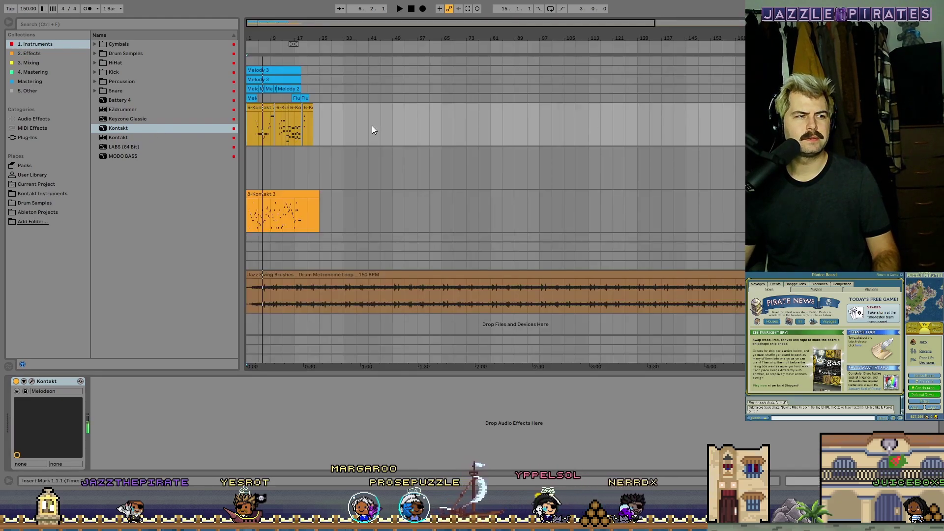
drag(262, 41, 290, 60)
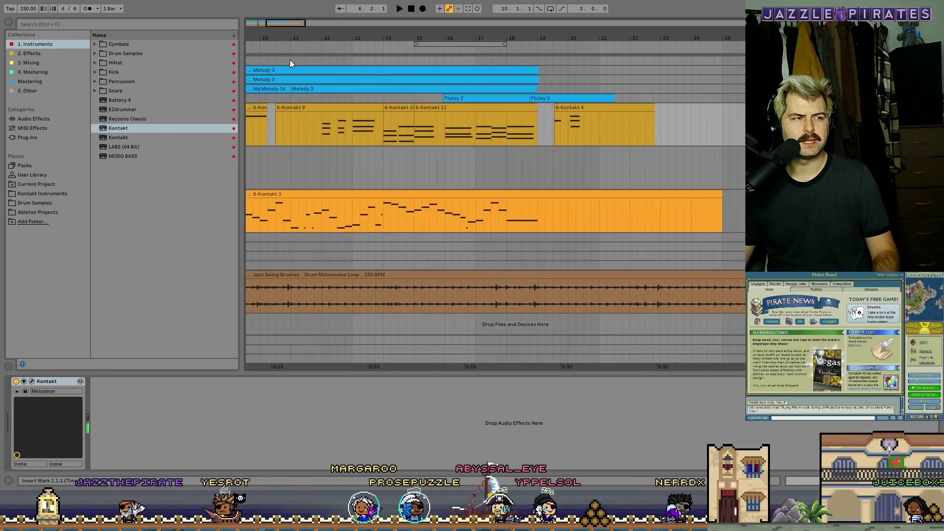
click(307, 48)
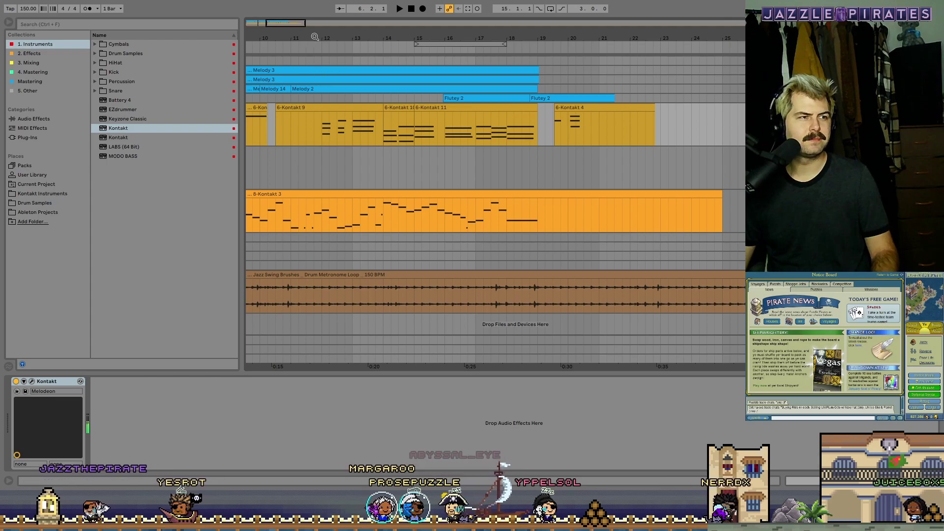
key(space)
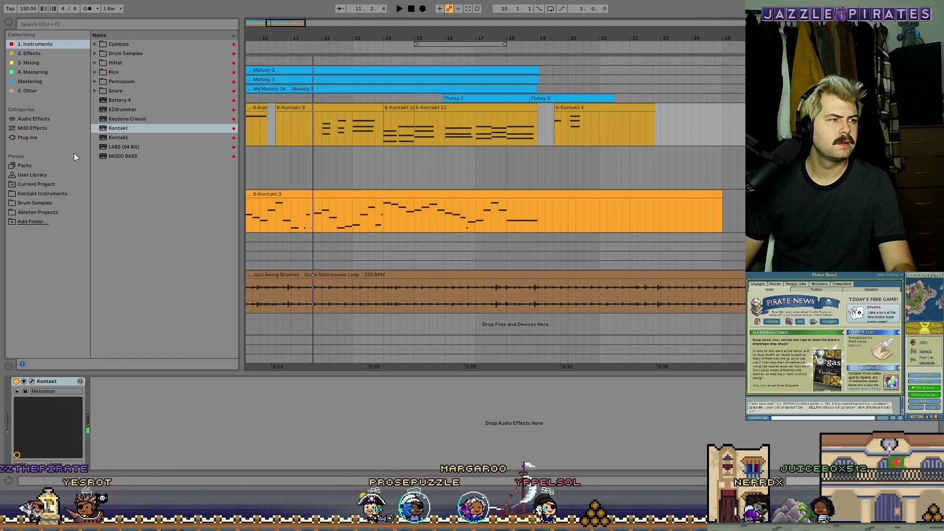
Add an EQ Eight to the Melodeon track and set its first band as a low cut at 182 Hz
click(25, 52)
double_click(119, 63)
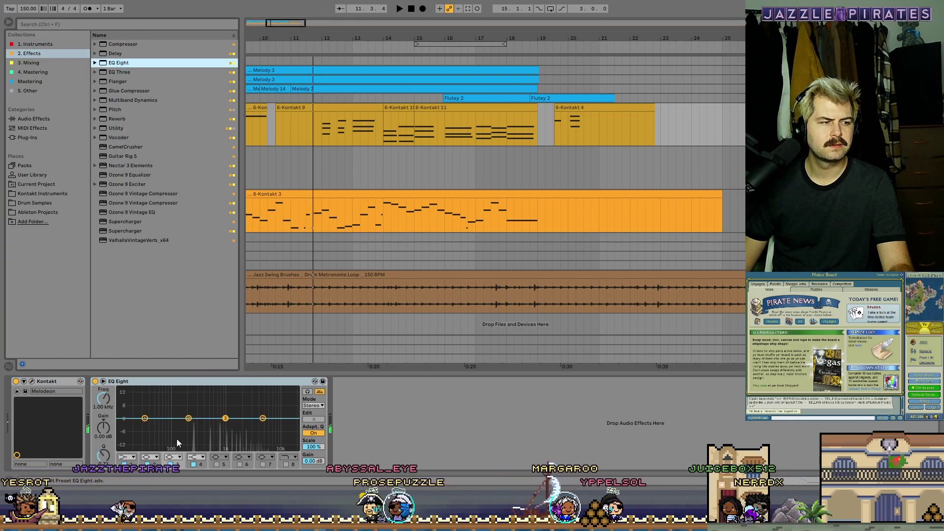
click(131, 459)
drag(144, 418, 187, 426)
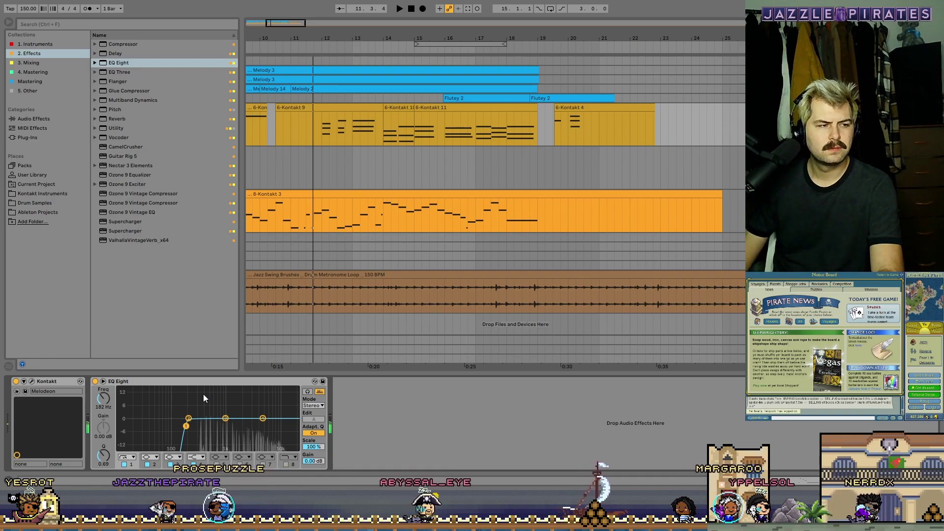
Boost the EQ Eight's third band by 3.35 dB at 612 Hz and play the arrangement from the start
drag(262, 418, 266, 441)
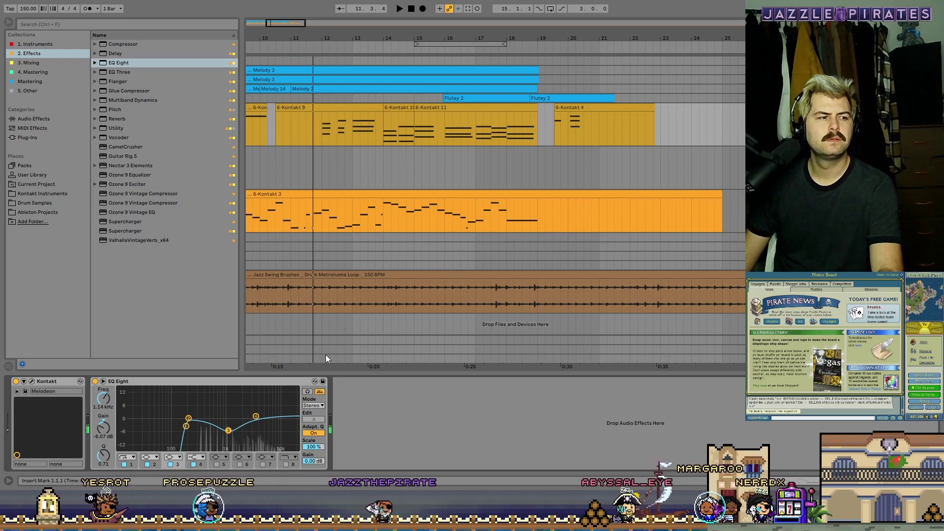
drag(187, 426, 210, 397)
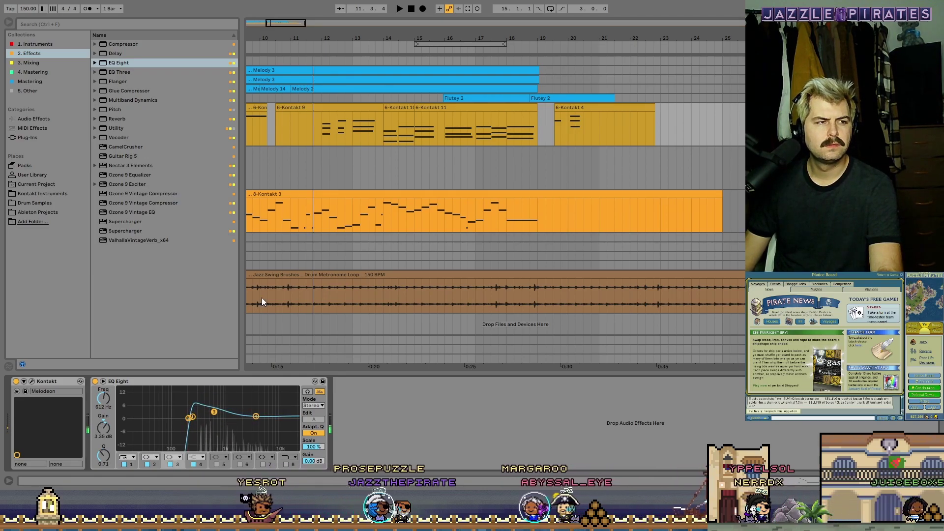
click(399, 8)
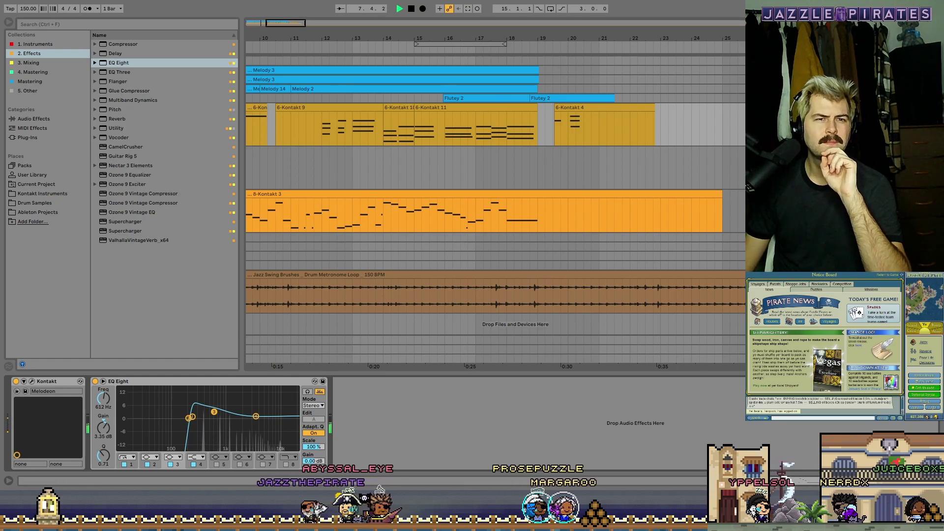
Consolidate the Melodeon track's clips from 6-Kontakt 7 through 6-Kontakt 4 into a single clip
drag(679, 131, 205, 119)
key(minus)
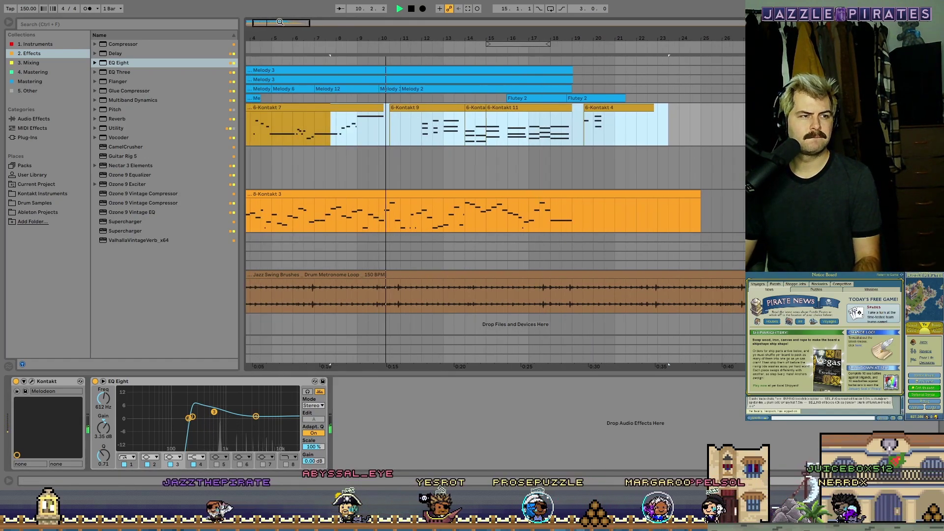
click(653, 128)
drag(656, 126, 210, 128)
key(ctrl+j)
click(369, 142)
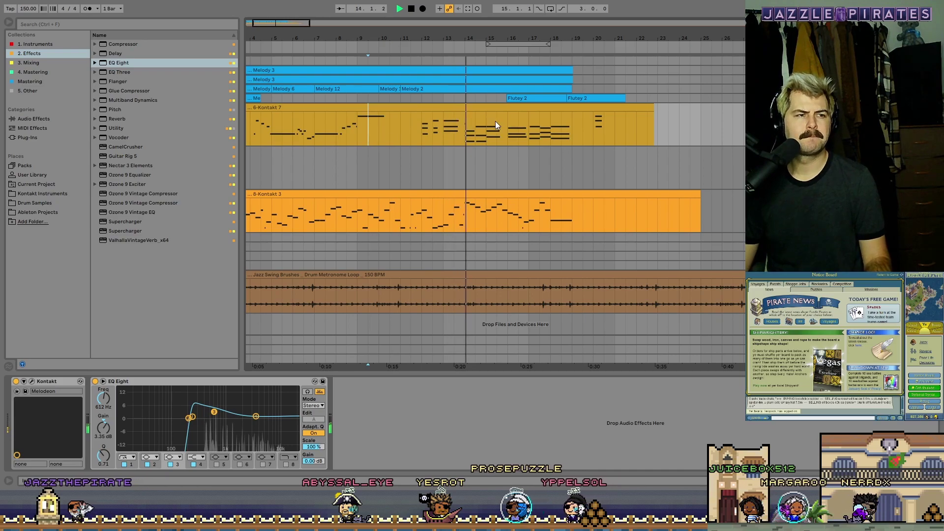
Delete the stray short note at clip bar 13 of the consolidated 6-Kontakt 7 clip and trim the clip's end to bar 19
double_click(470, 107)
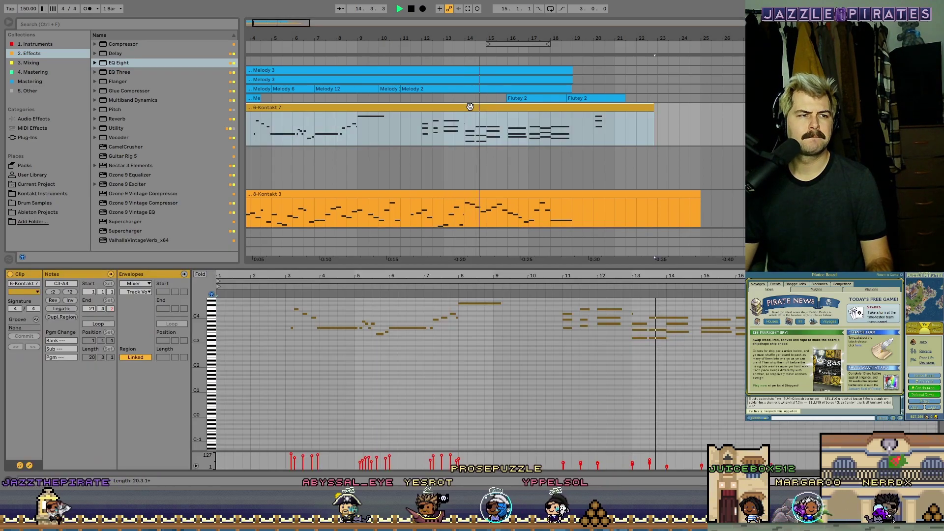
click(630, 311)
key(Delete)
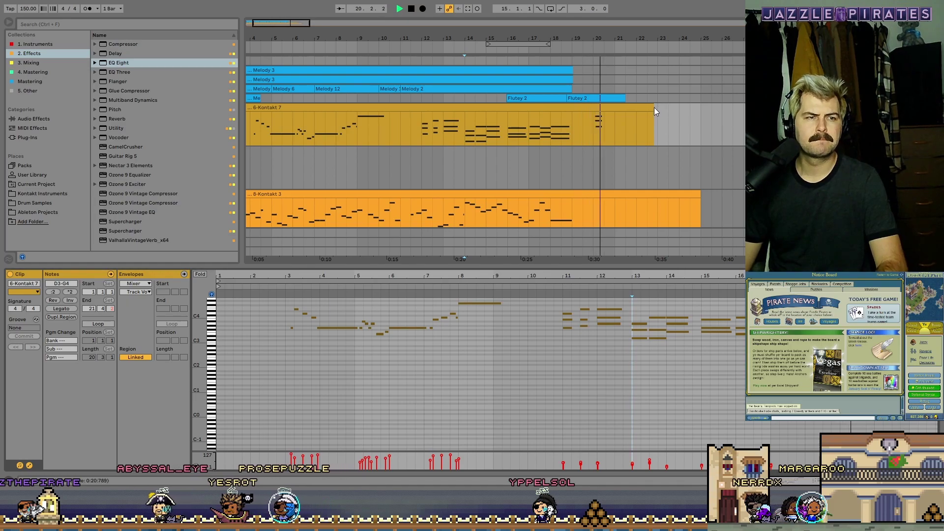
drag(654, 109, 571, 111)
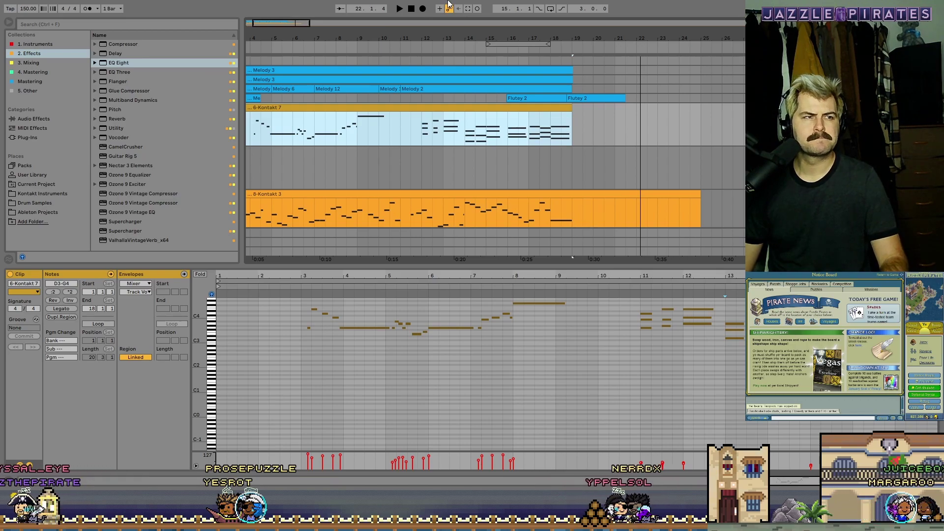
Play the whole arrangement from the start with the clip detail view hidden
click(411, 8)
key(space)
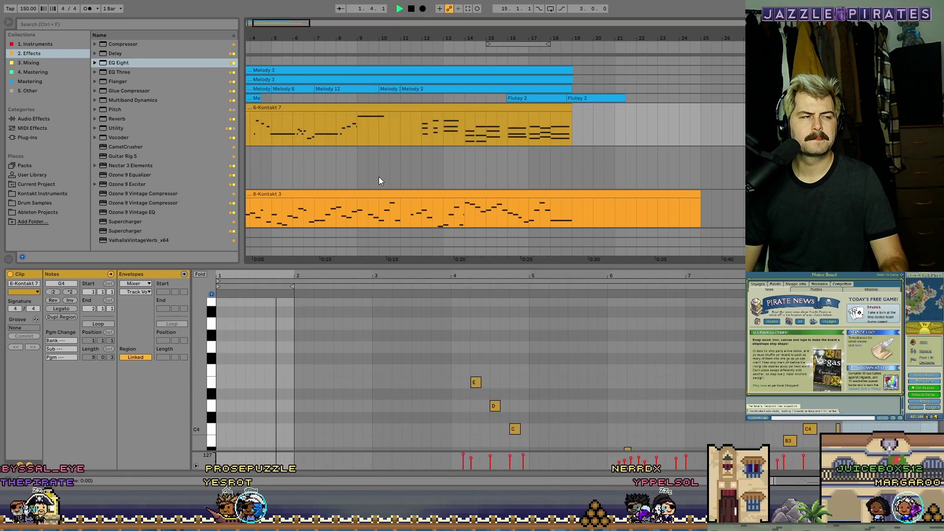
drag(270, 22, 268, 4)
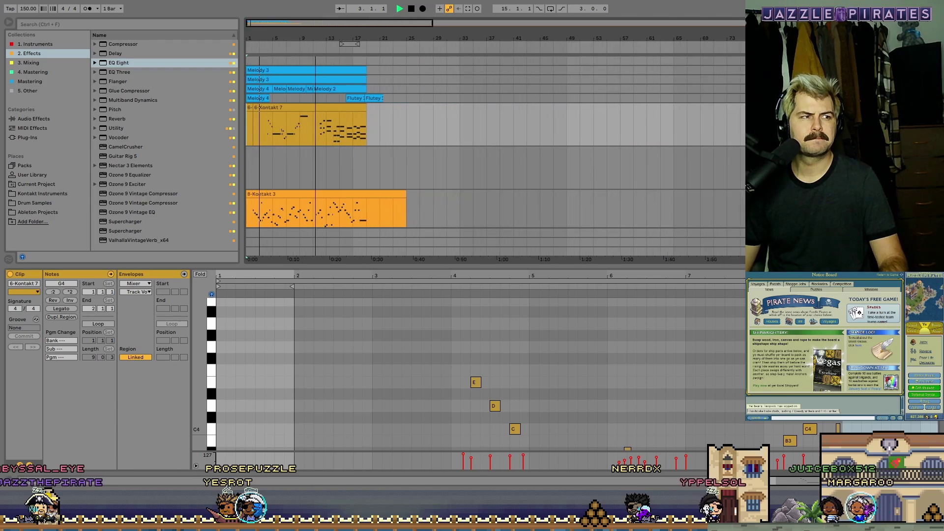
scroll(246, 176, down, 2)
key(ctrl+alt+l)
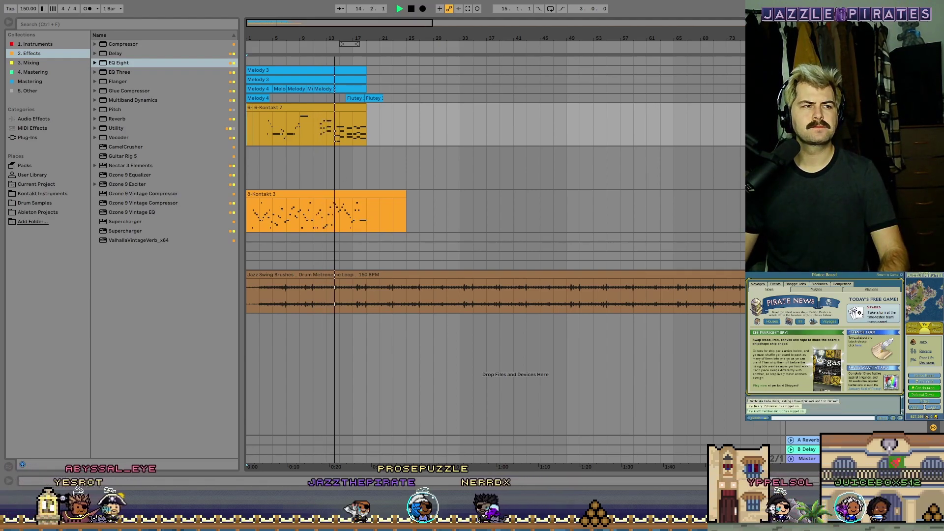
Unfold and enlarge the melody tracks and play the arrangement from 11.1.1 to review the Melody 2 notes
key(Right)
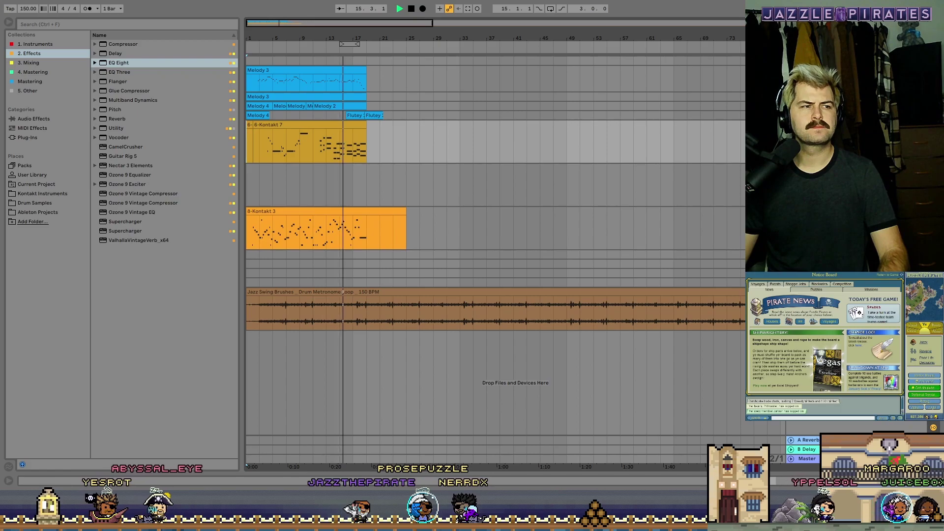
key(u)
drag(329, 25, 279, 77)
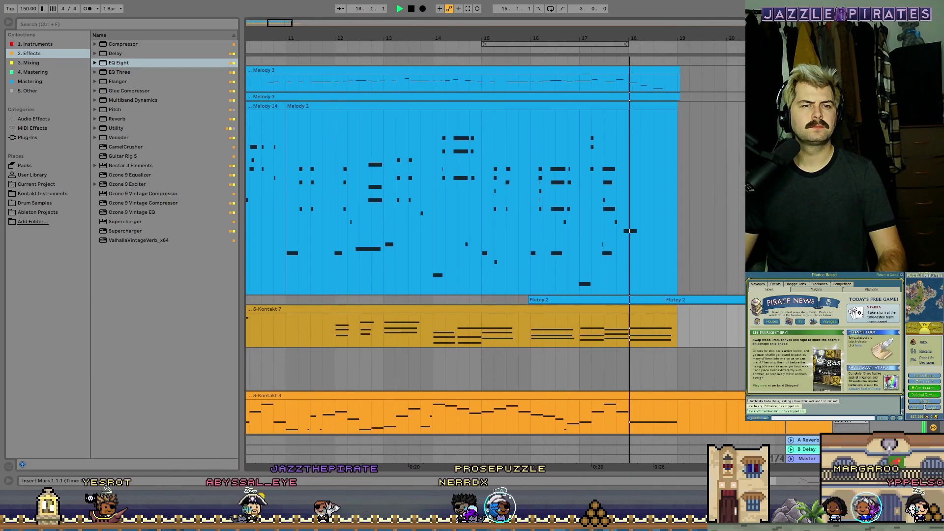
click(284, 46)
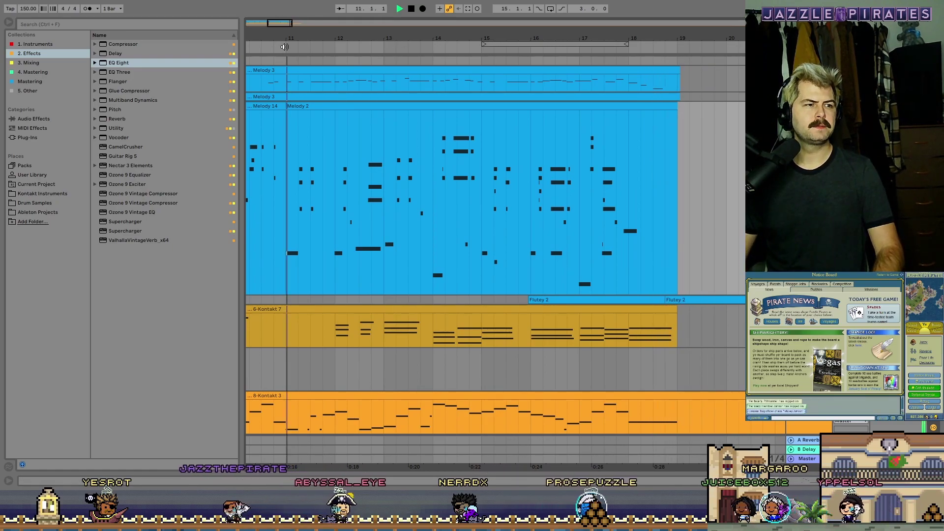
key(space)
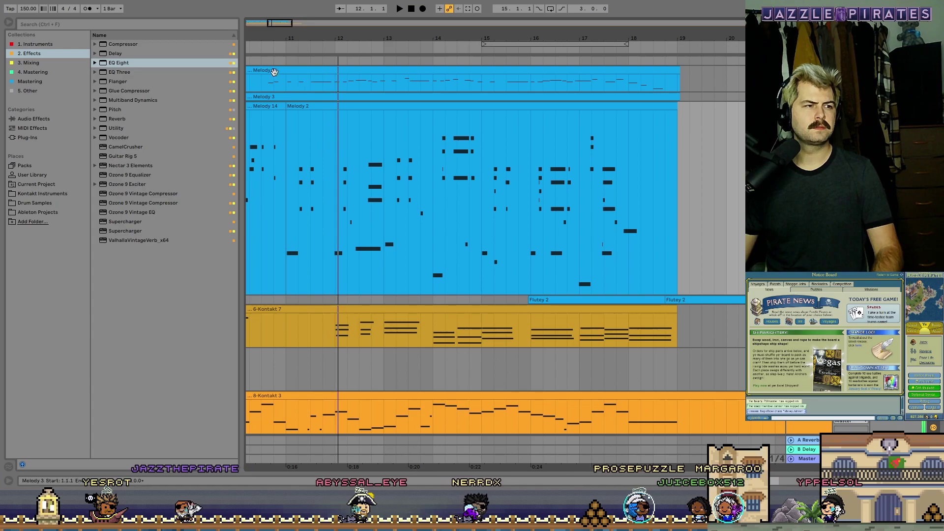
Open the Melody 2 clip, select its notes in the first half of bar 11 and play the arrangement from bar 11
click(299, 107)
double_click(298, 107)
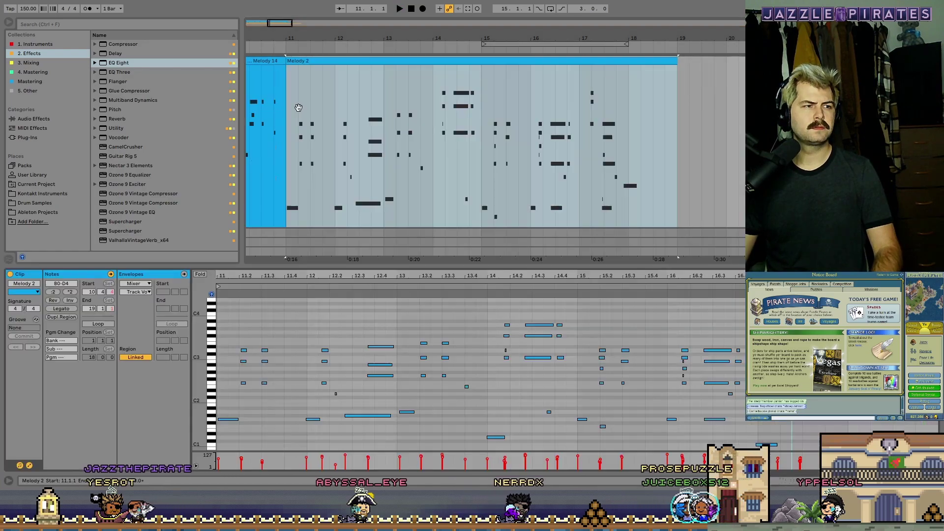
drag(275, 427, 217, 324)
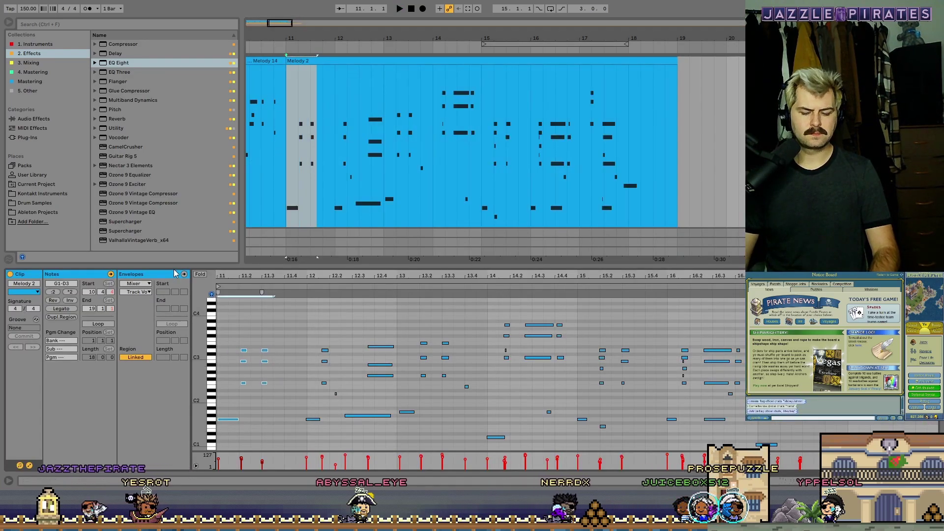
click(279, 48)
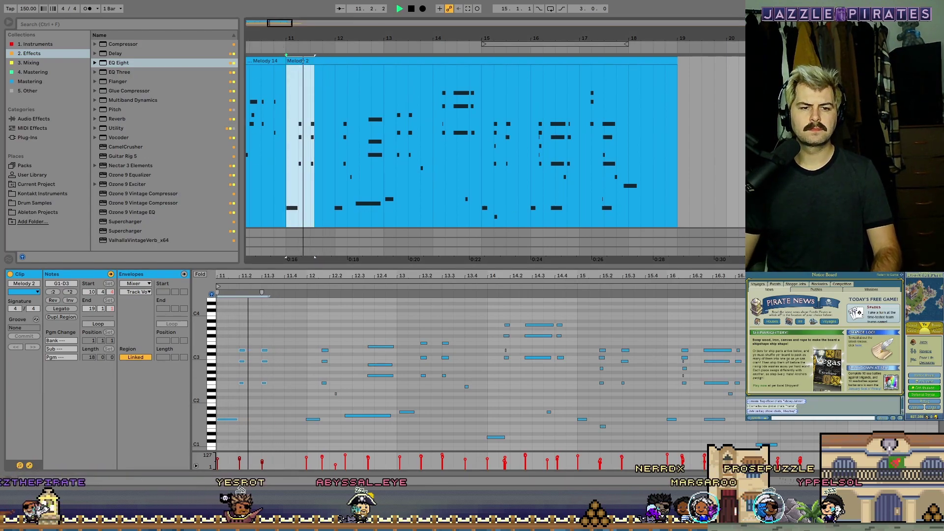
key(ctrl+alt+l)
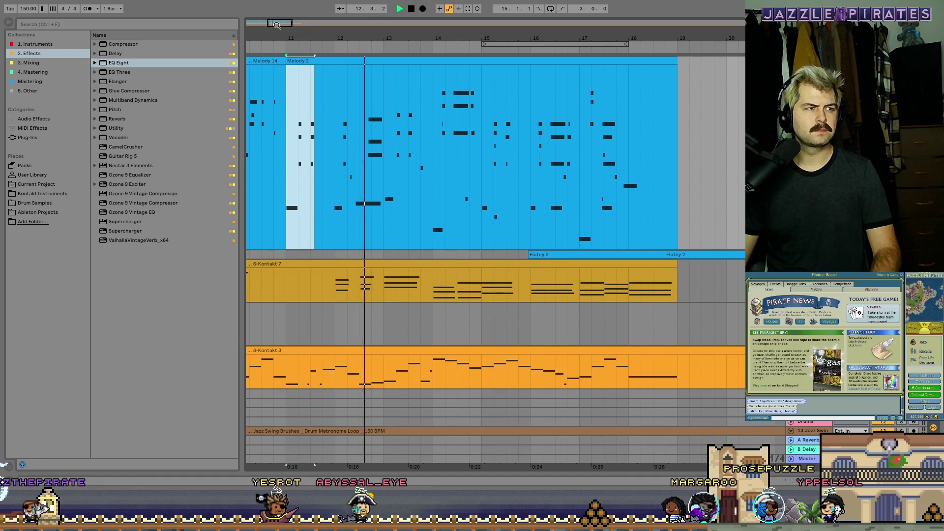
drag(277, 24, 277, 3)
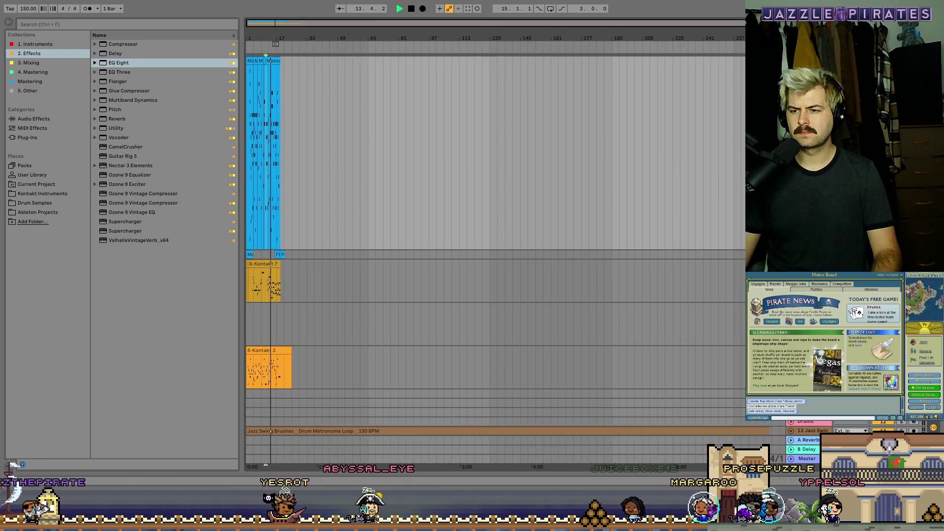
Switch to Puzzle Pirates, close the notice board and look through the list of pirates
click(901, 275)
click(911, 331)
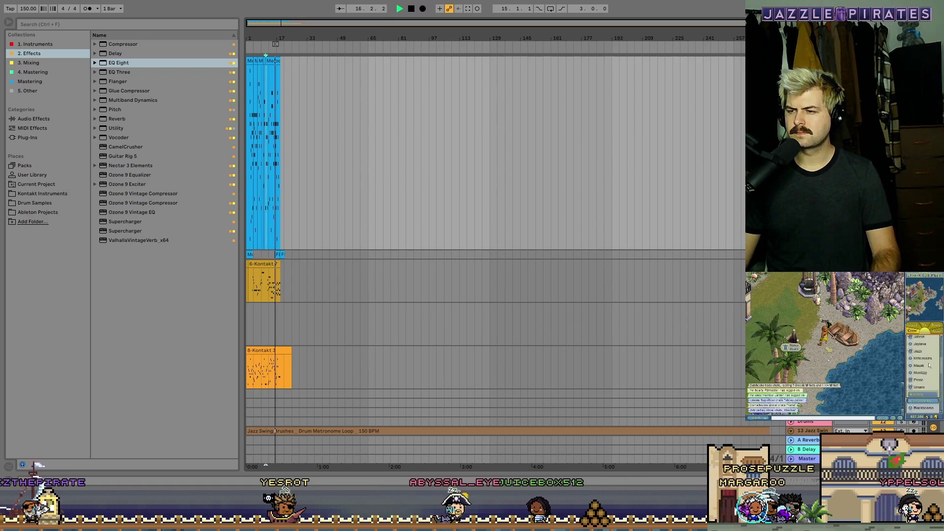
scroll(928, 387, up, 3)
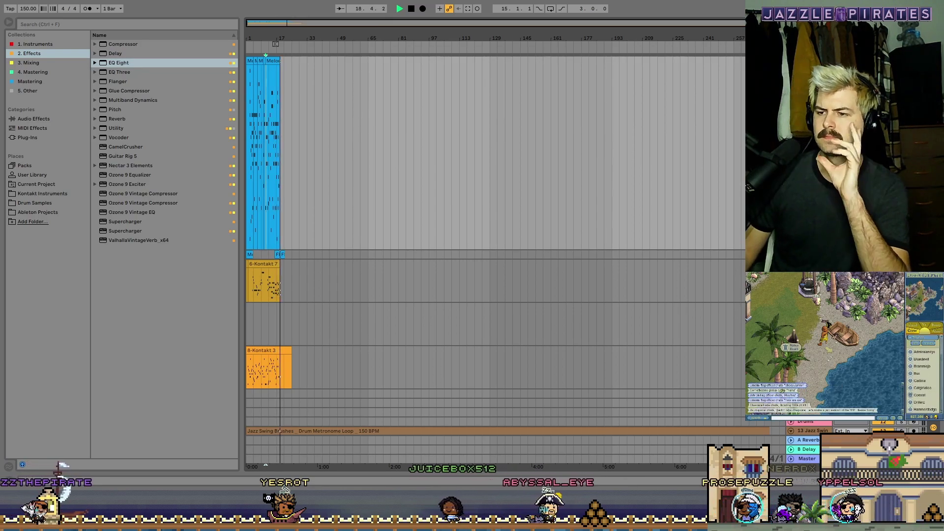
Return to the Ableton Live arrangement, stop playback and fold the Chords track containing the Melody 2 clip
scroll(495, 241, up, 5)
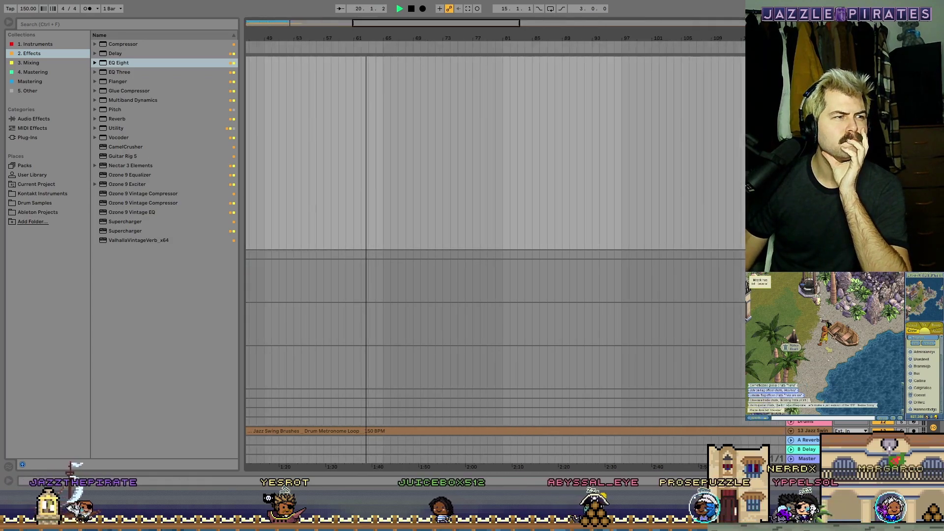
scroll(496, 241, down, 3)
scroll(496, 241, up, 4)
scroll(495, 241, down, 1)
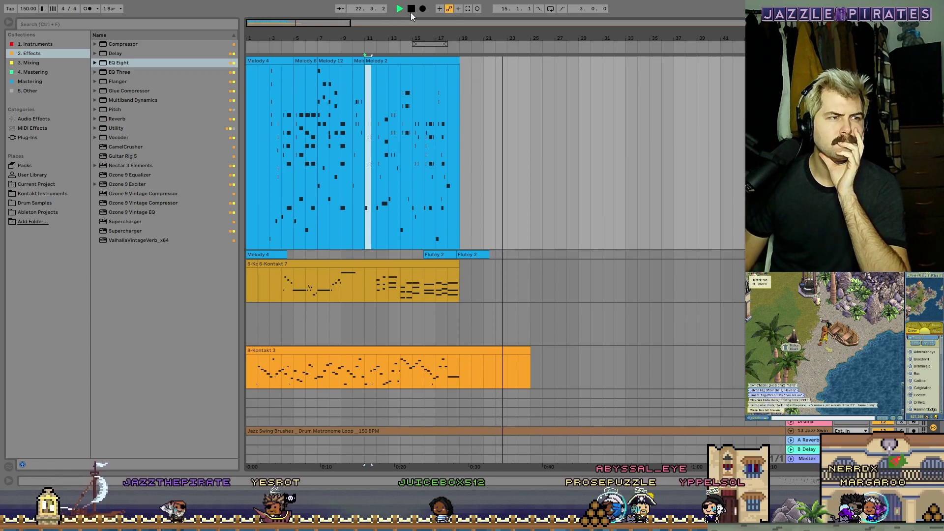
scroll(465, 266, down, 4)
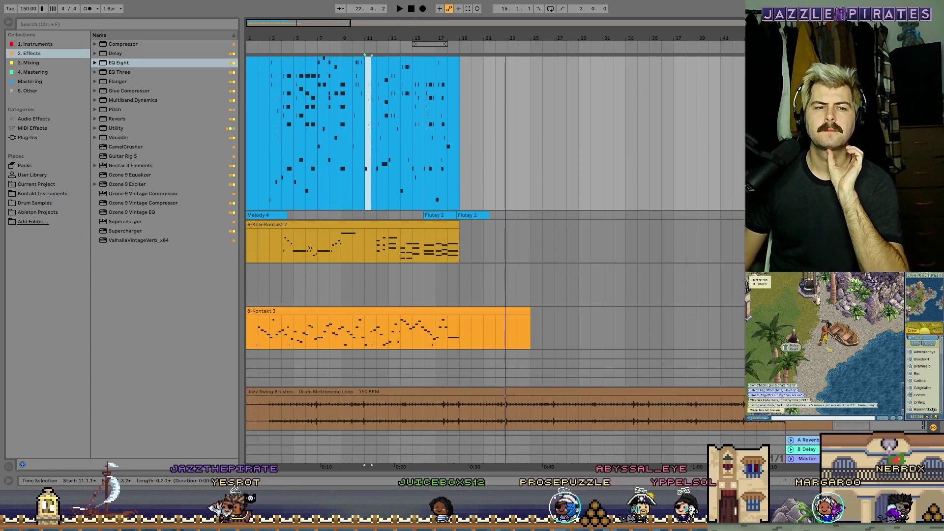
scroll(470, 272, up, 8)
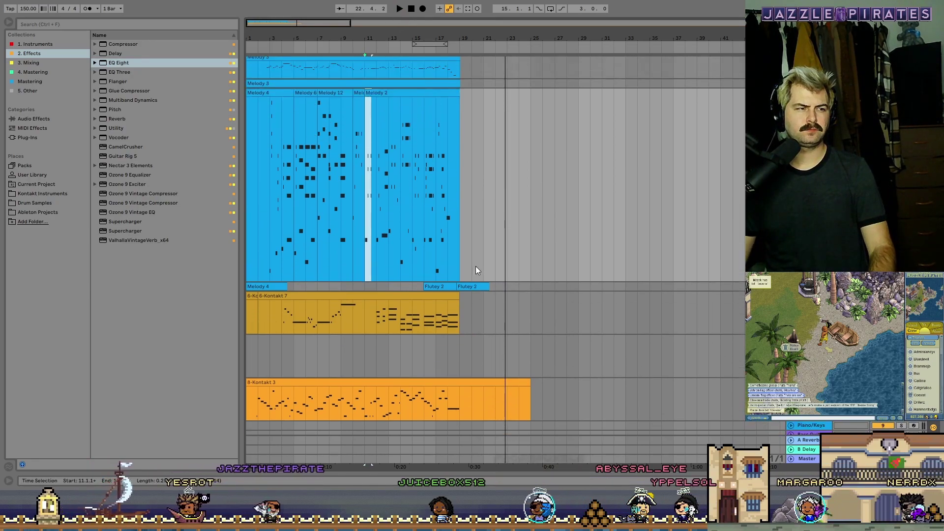
key(u)
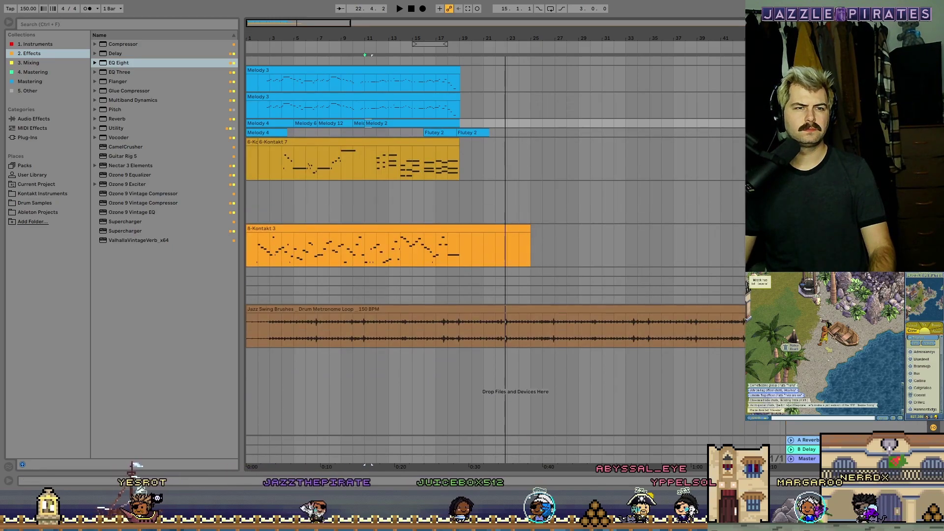
Try a copy of the Violin track's Melody 3 clip after the original, starting at 19.3.1
drag(325, 95, 559, 111)
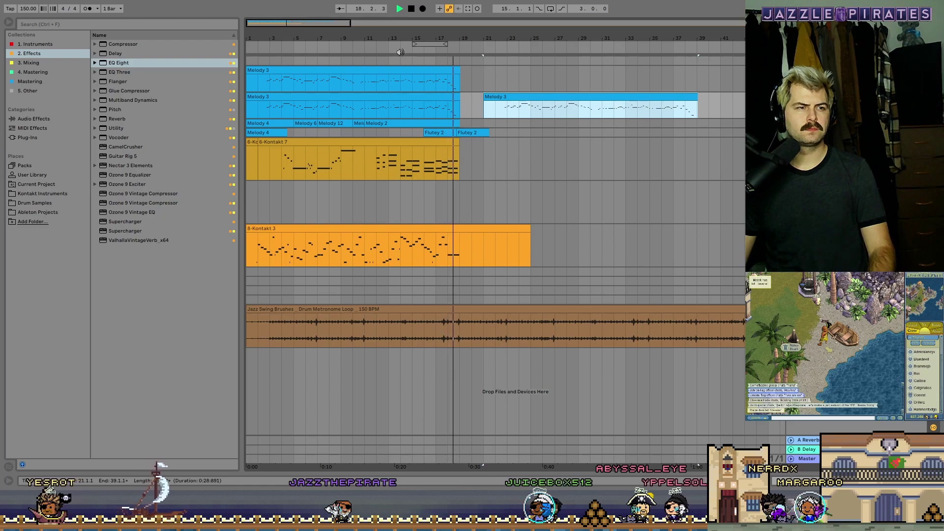
drag(335, 23, 322, 59)
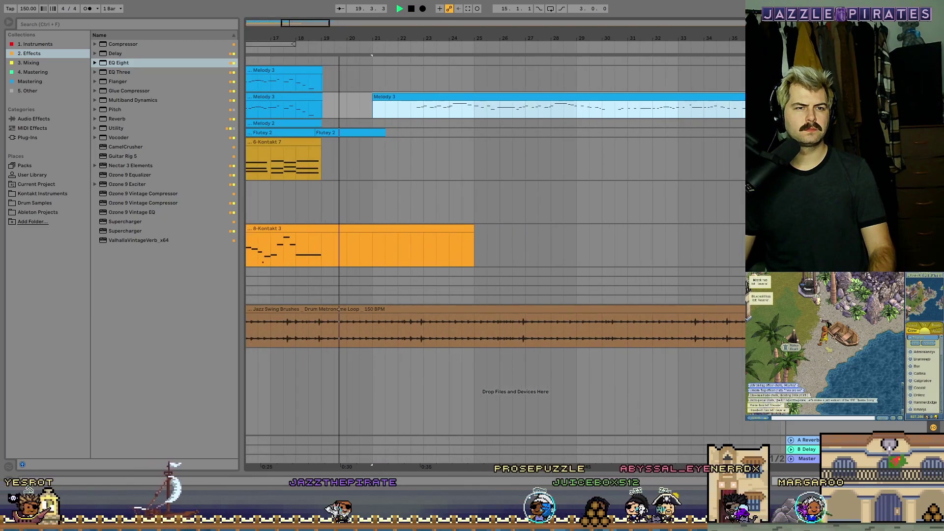
drag(424, 97, 389, 98)
key(space)
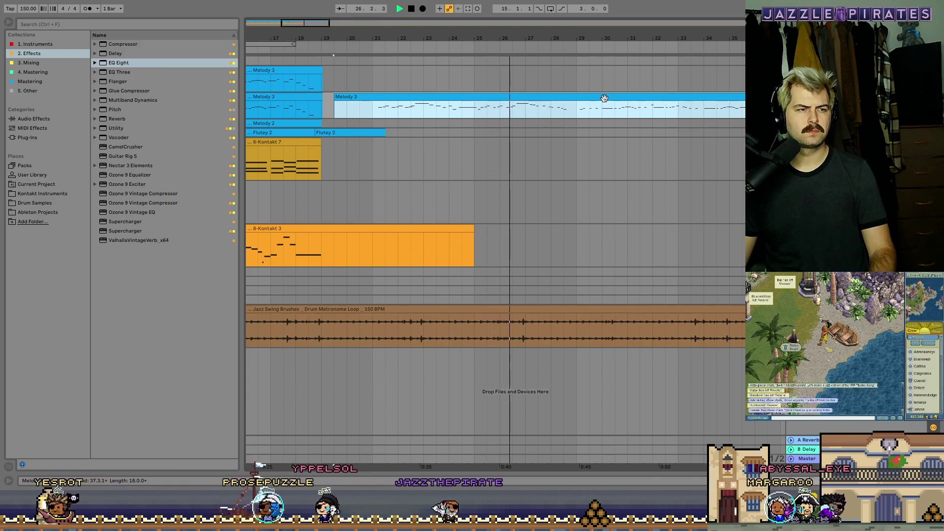
scroll(569, 226, down, 3)
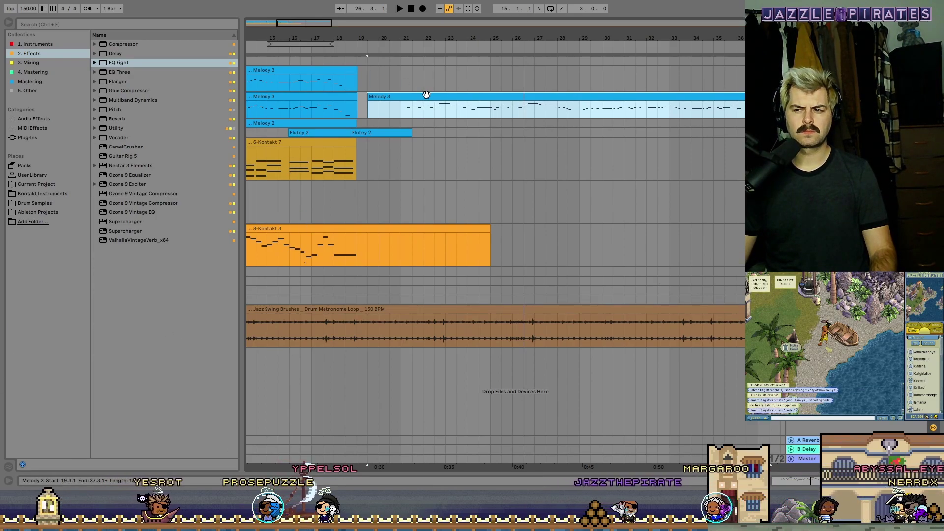
Stop playback and play the arrangement from 1.1.1 with all of its melody clips in view
click(412, 9)
key(space)
drag(478, 38, 477, 6)
key(plus)
key(plus)
key(plus)
key(plus)
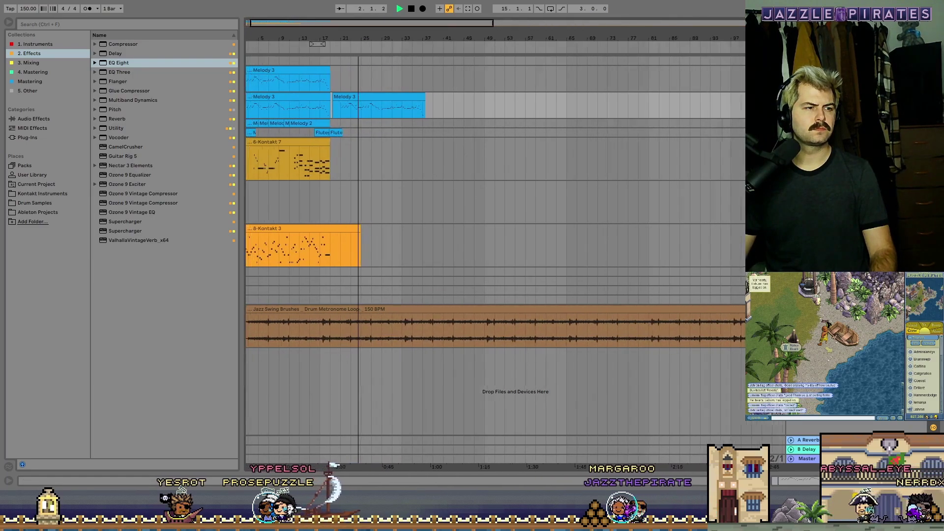
drag(295, 39, 310, 34)
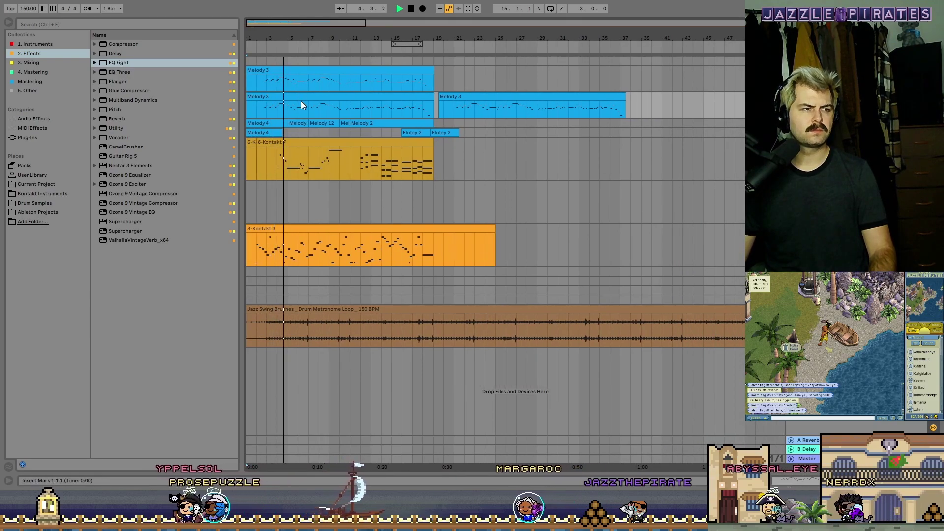
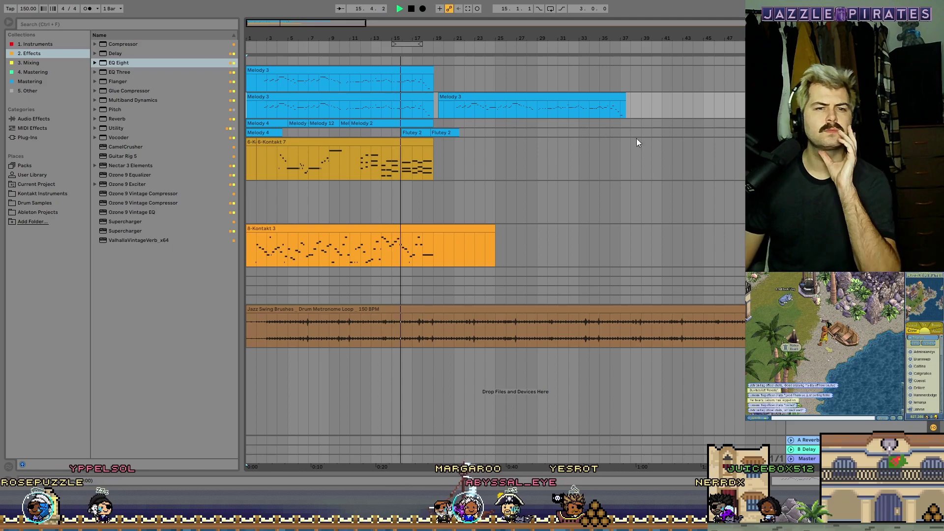
Check the track levels in the mixer and view the Bass Guitar track's devices
key(Tab)
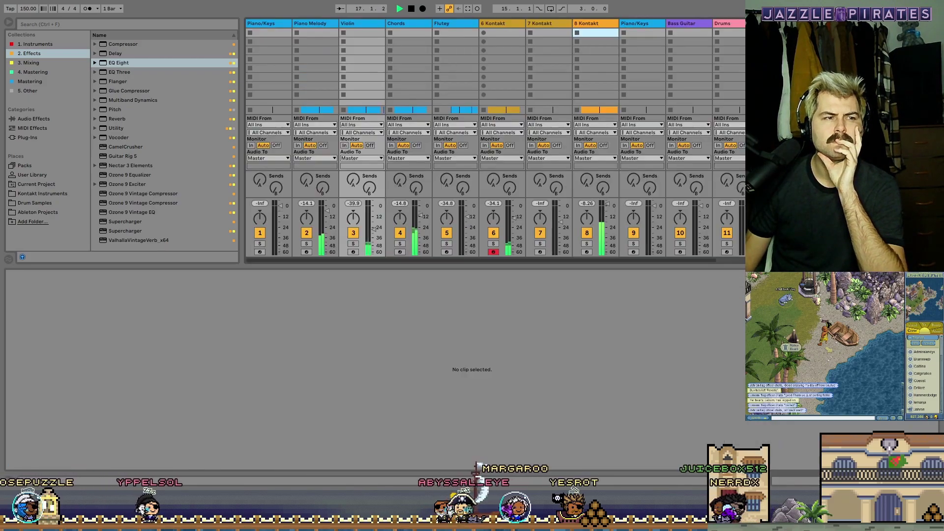
double_click(694, 25)
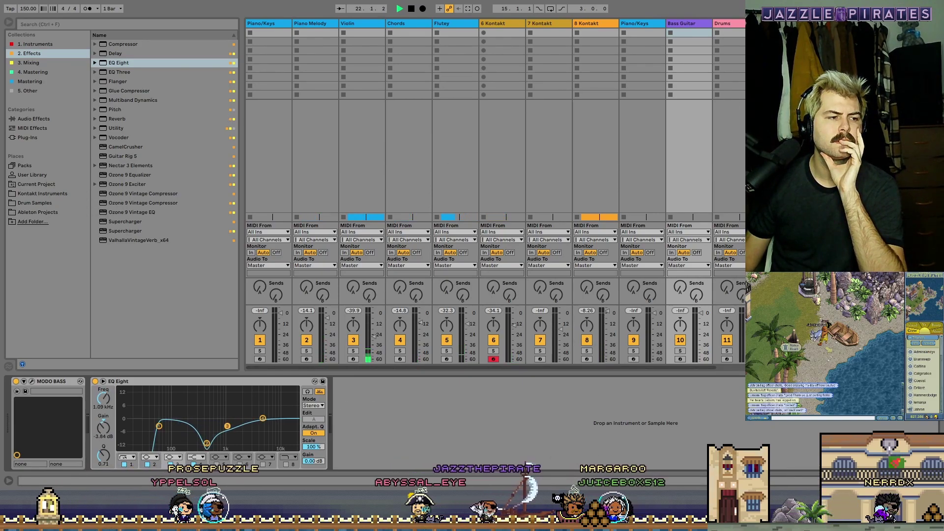
key(Tab)
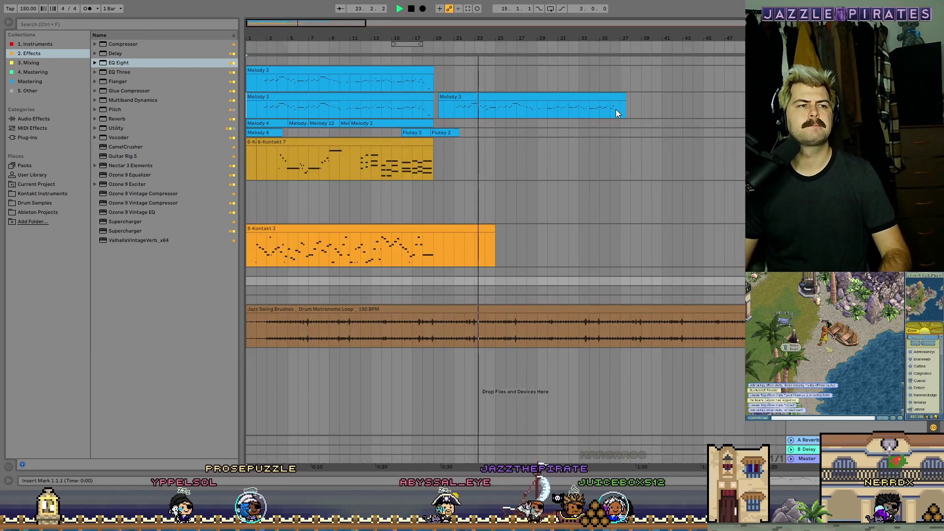
Delete the copied Melody 3 clip at 19.3.1 and loop the arrangement from 1.1.1 for 22 bars
click(481, 95)
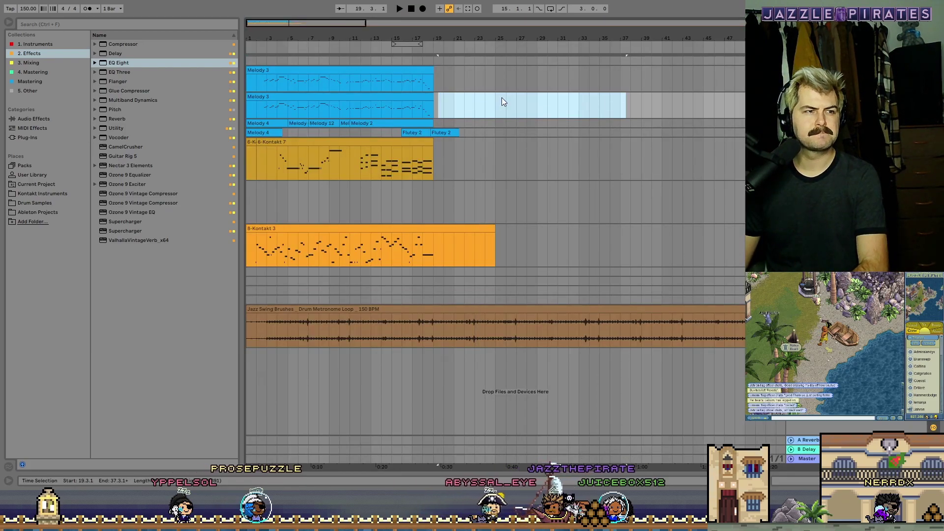
drag(400, 44, 475, 42)
key(ctrl+l)
click(445, 52)
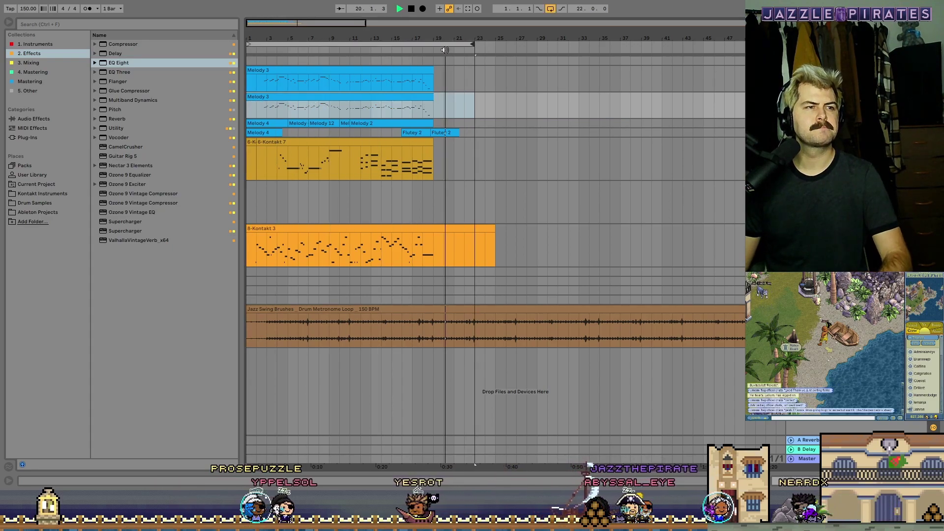
drag(476, 46, 472, 46)
key(space)
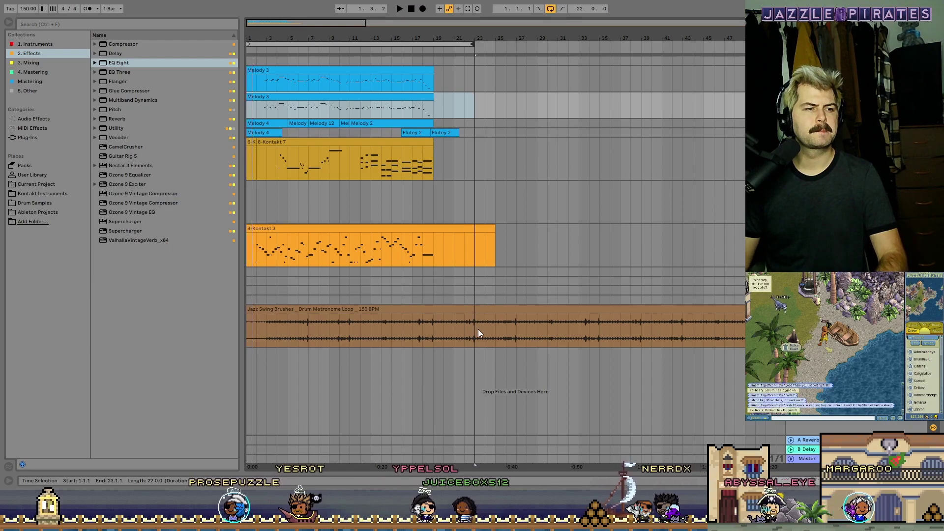
Play the loop and copy the two-bar section of the Jazz Swing Brushes audio near bar 20 to bars 1 to 3
key(space)
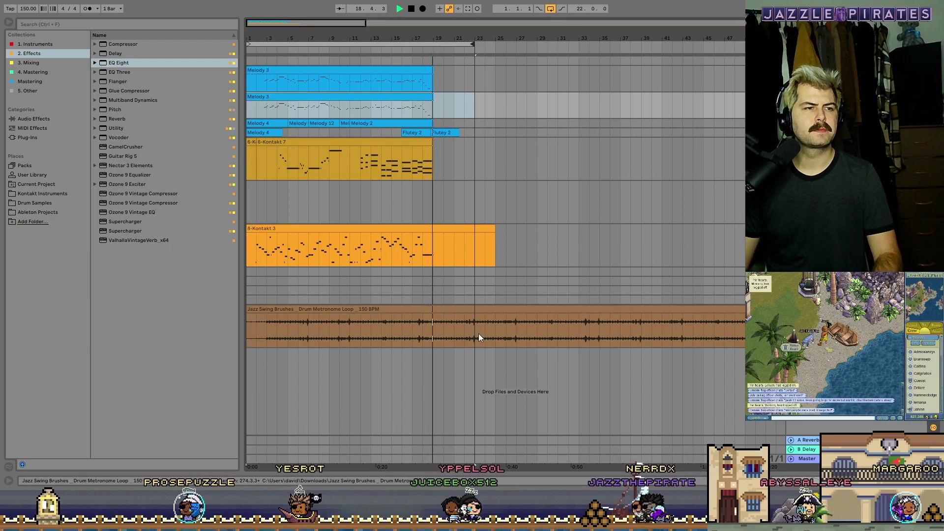
drag(445, 335, 260, 306)
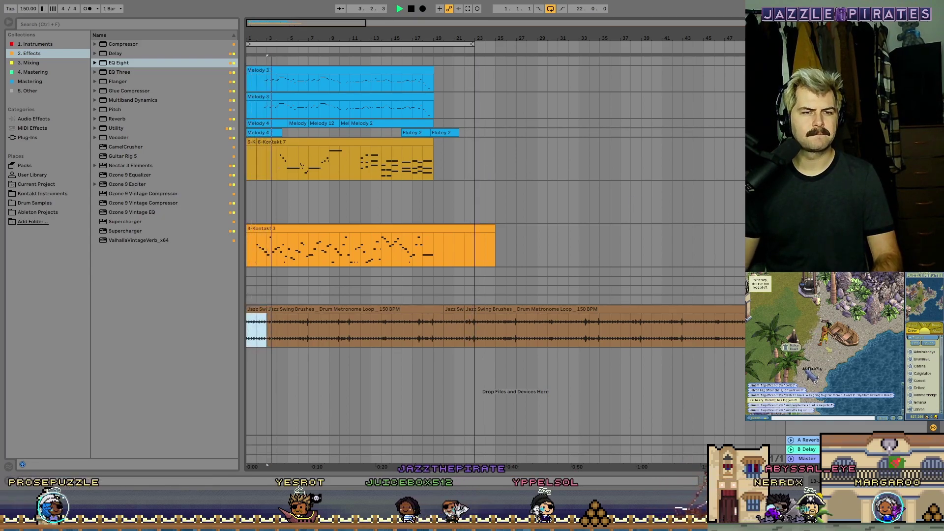
click(790, 281)
click(807, 280)
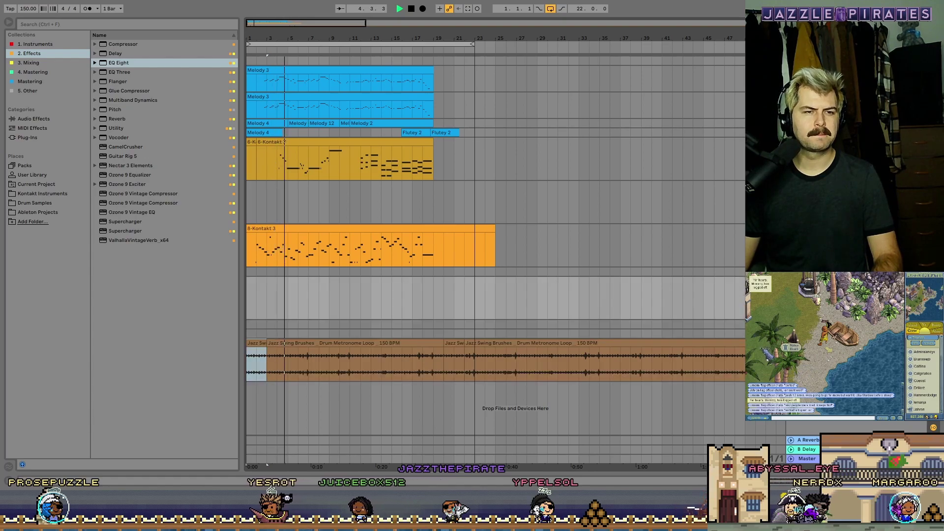
key(u)
drag(380, 38, 380, 8)
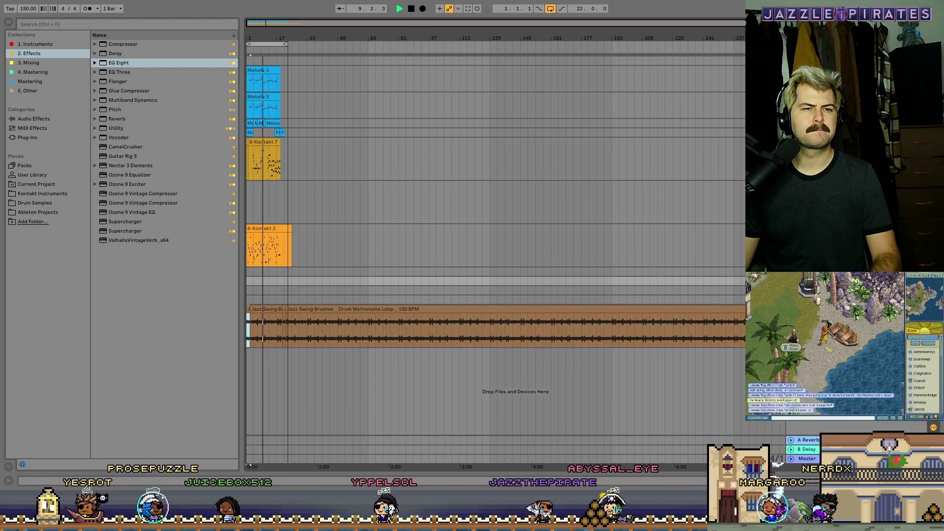
Fold the 8 Kontakt, 6 Kontakt and 7 Kontakt tracks and select the Piano/Keys track below them
click(806, 228)
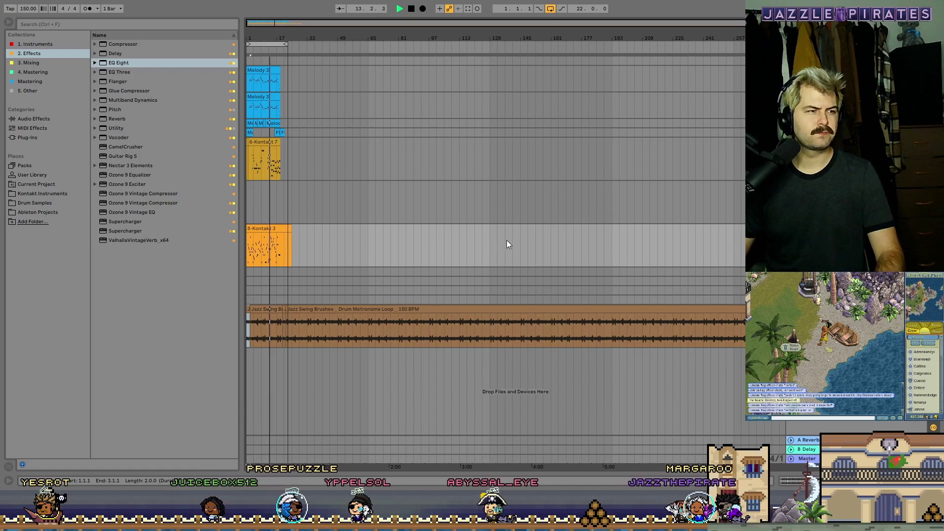
key(u)
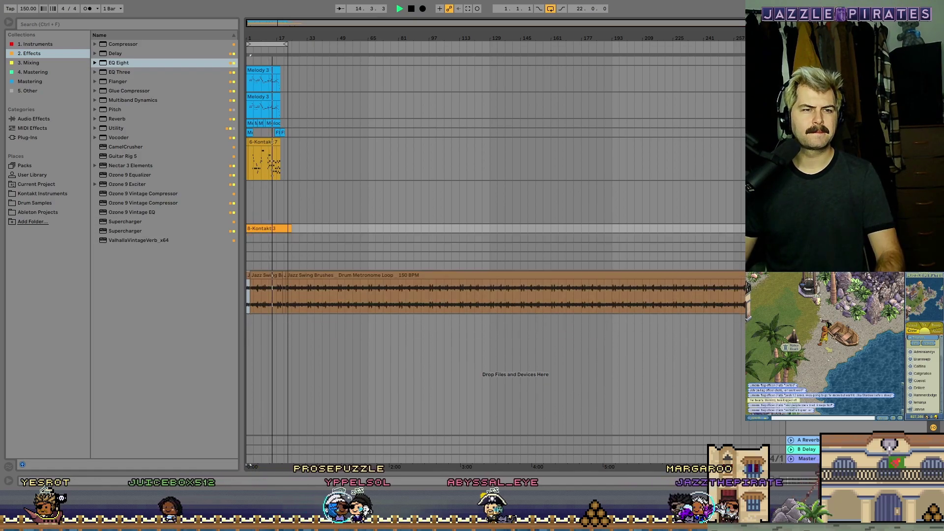
key(Up)
key(Up)
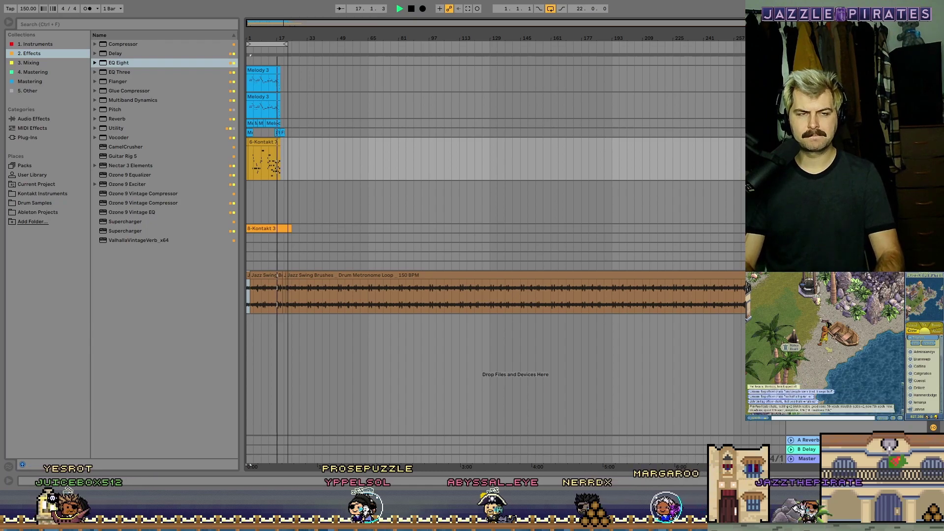
key(Left)
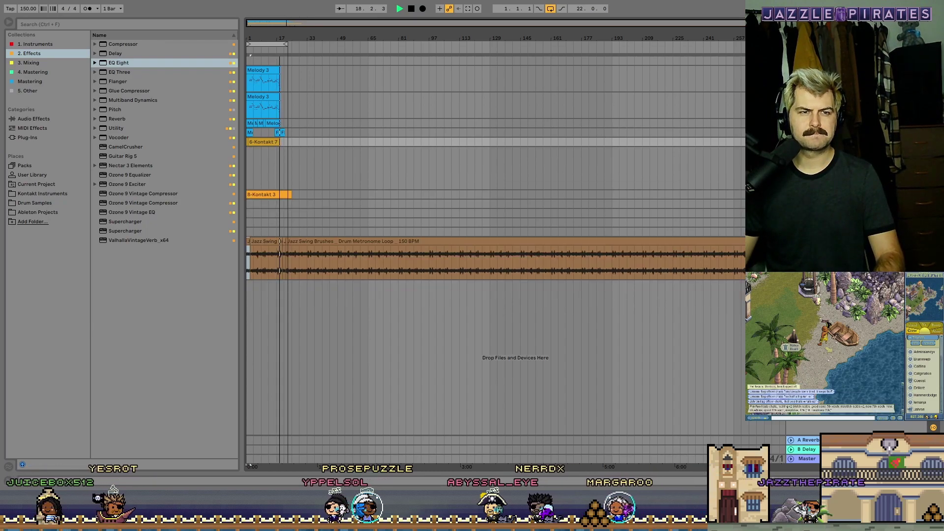
click(791, 151)
click(806, 151)
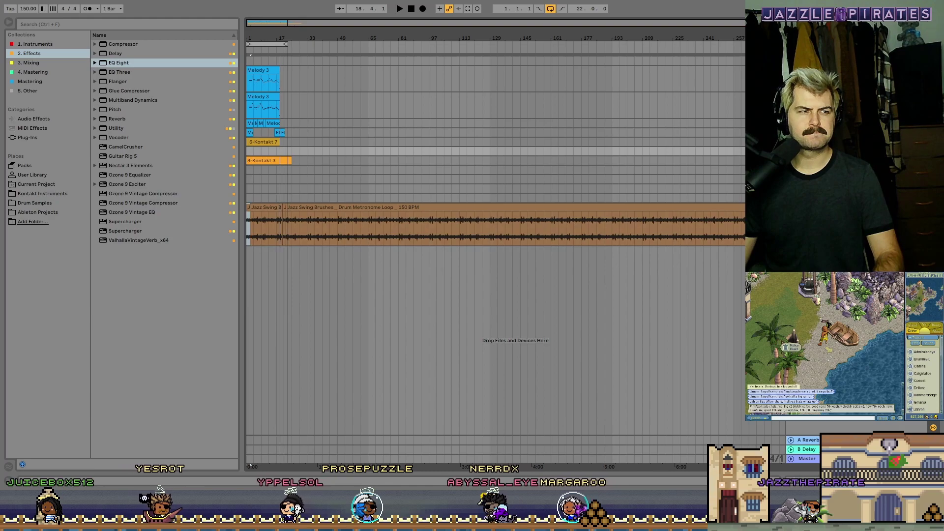
click(806, 169)
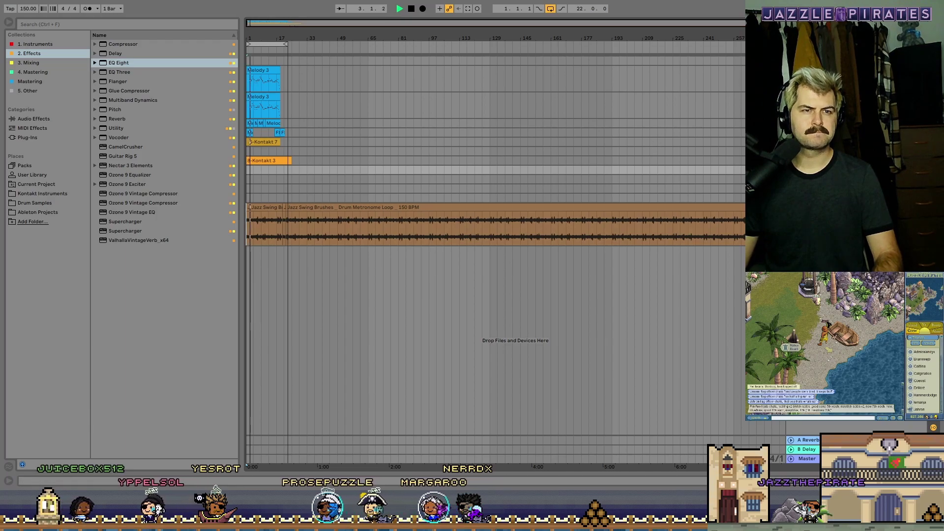
Restart playback, unfold the Flutey track, and clear its clips from bars 1 to 8 and from 15.1 to 18.3
click(411, 9)
key(space)
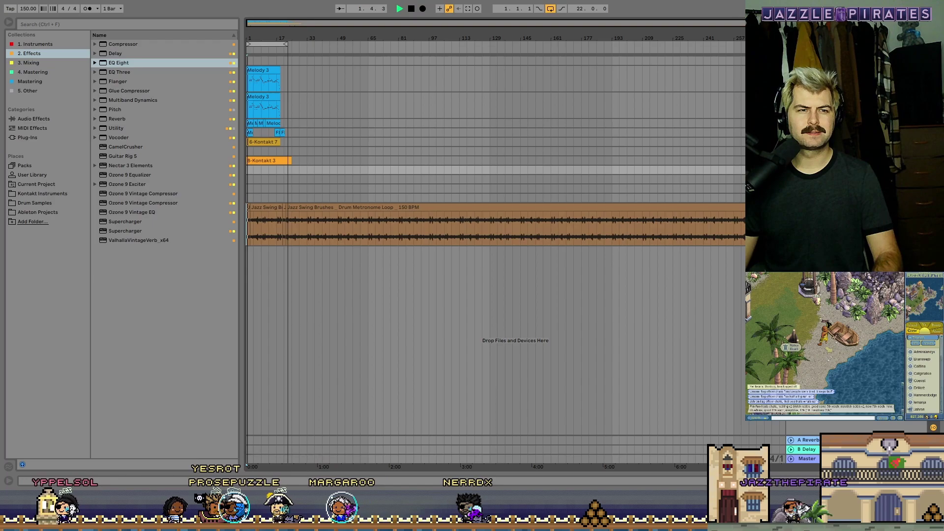
click(791, 132)
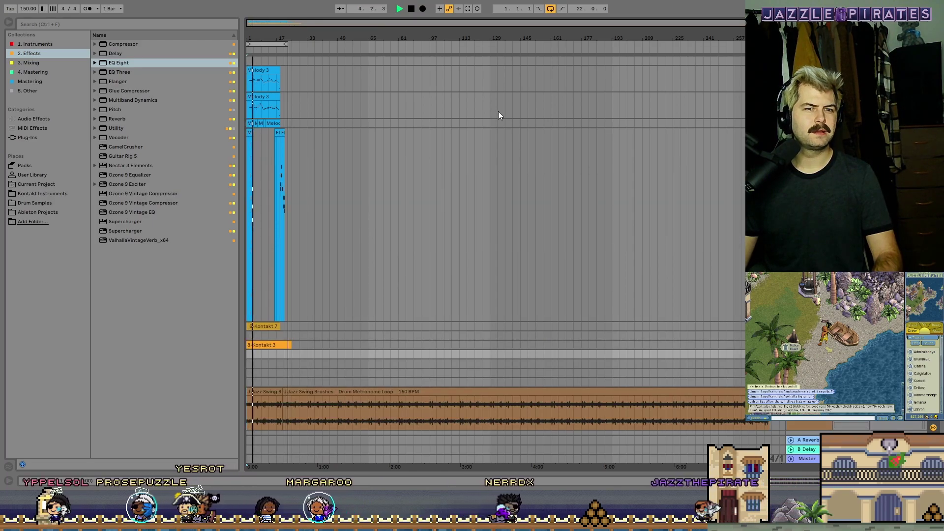
drag(273, 22, 282, 71)
drag(373, 156, 150, 155)
key(Delete)
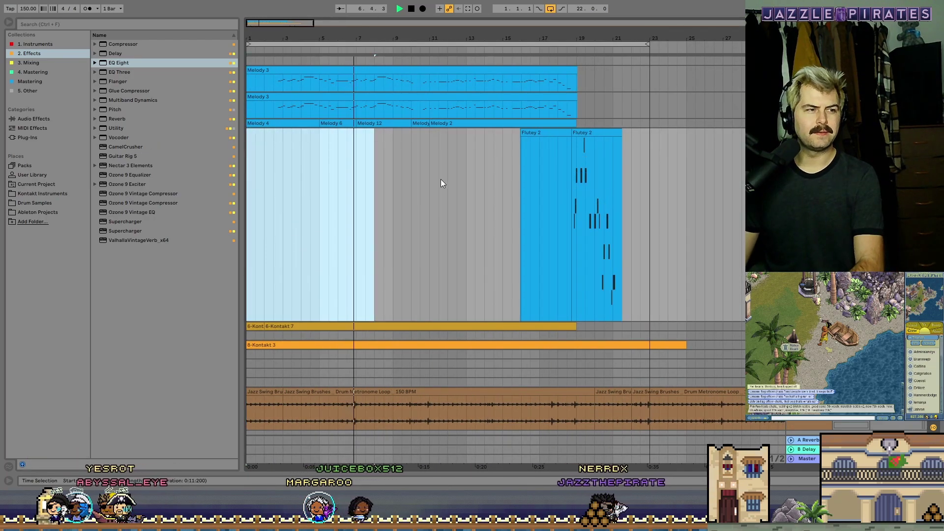
drag(502, 161, 567, 134)
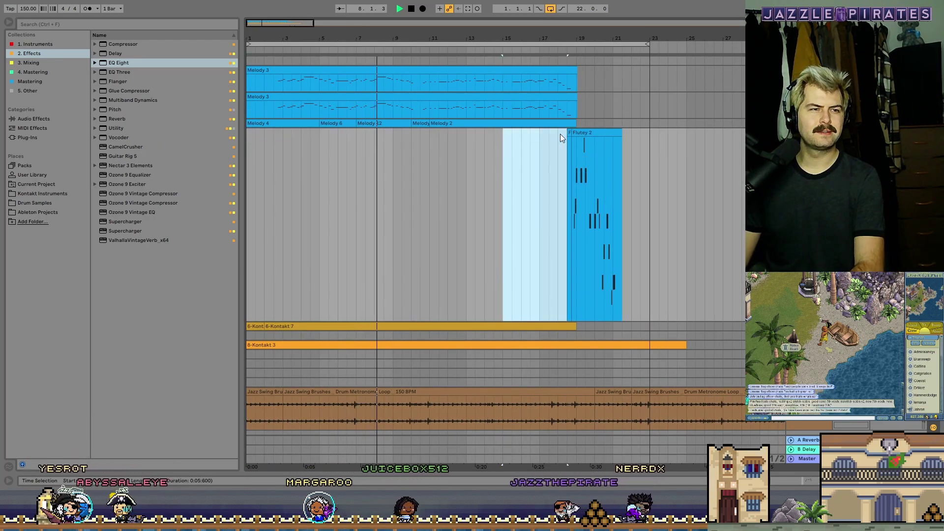
Play the 22-bar loop again from its start and zoom in on the middle of the arrangement
click(411, 8)
click(400, 9)
click(296, 33)
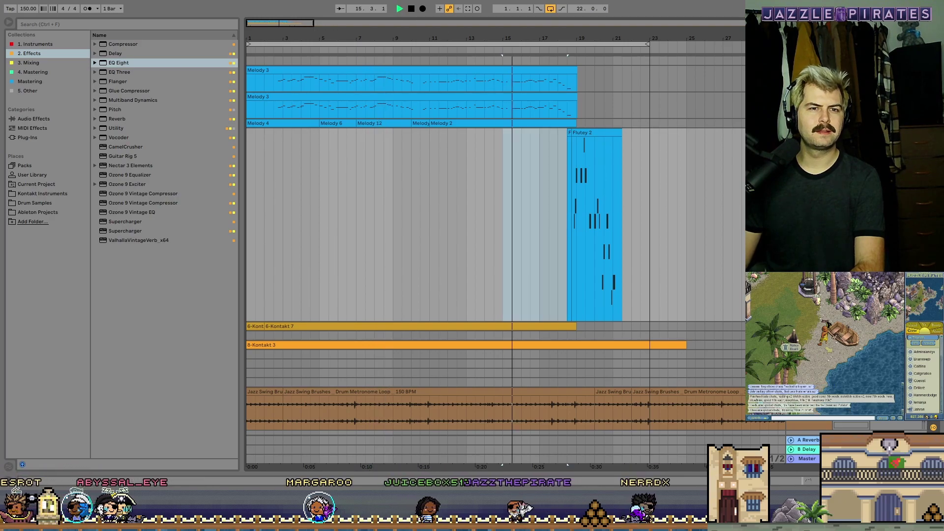
drag(296, 33, 268, 78)
key(space)
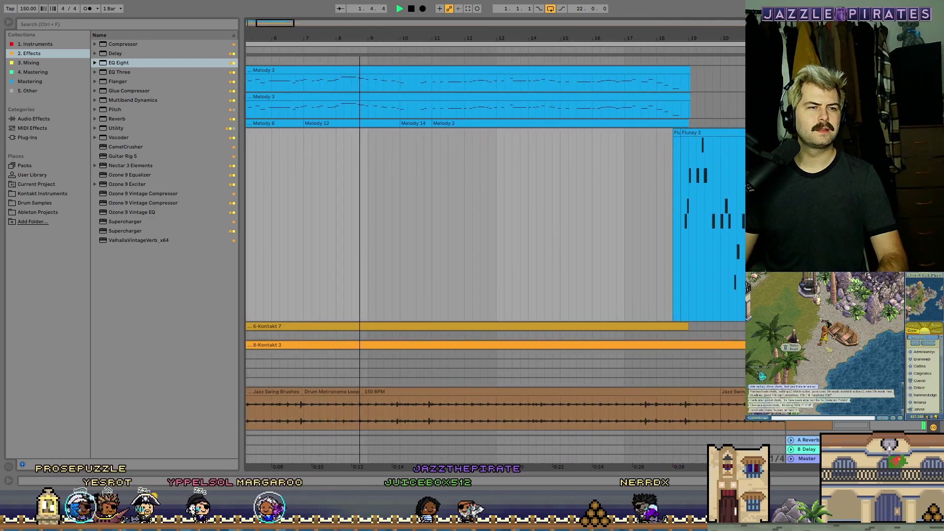
Fold the Flutey track and increase the heights of the Flutey and 6-Kontakt 7 tracks
key(u)
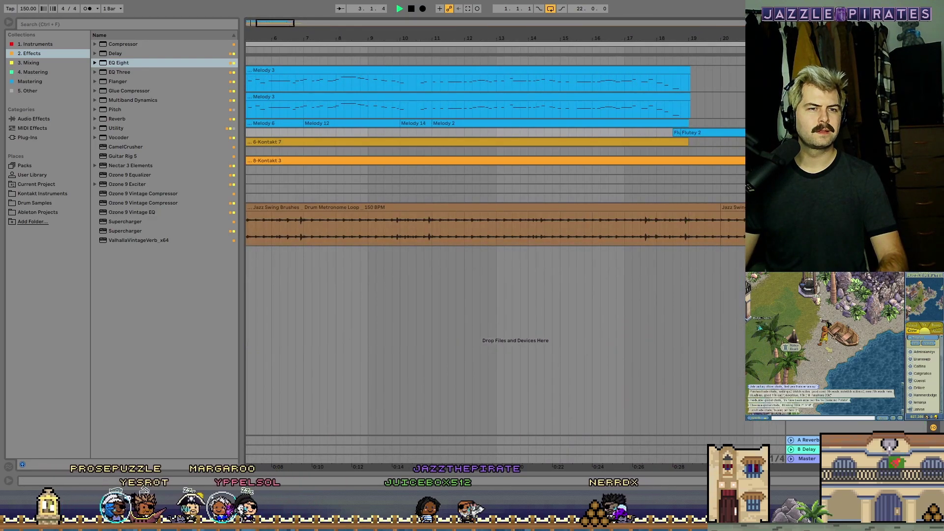
key(alt+plus)
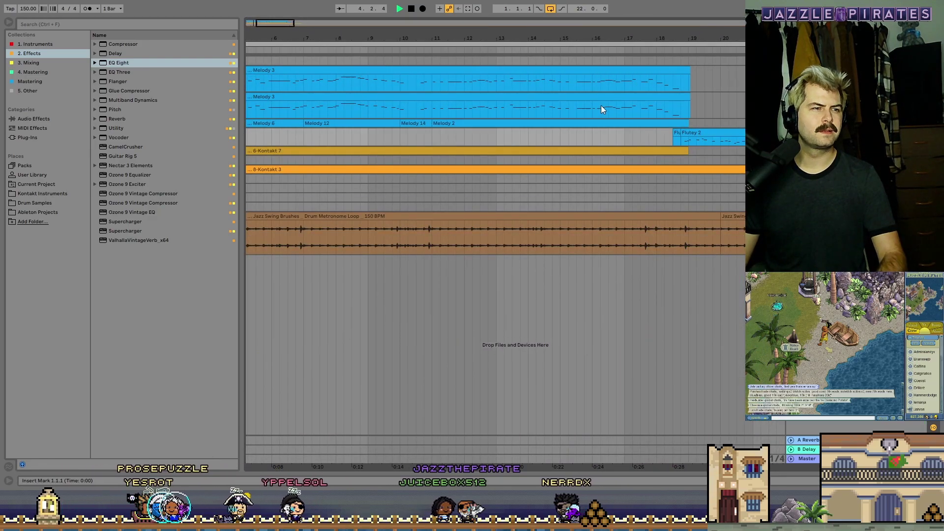
key(Down)
key(alt+plus)
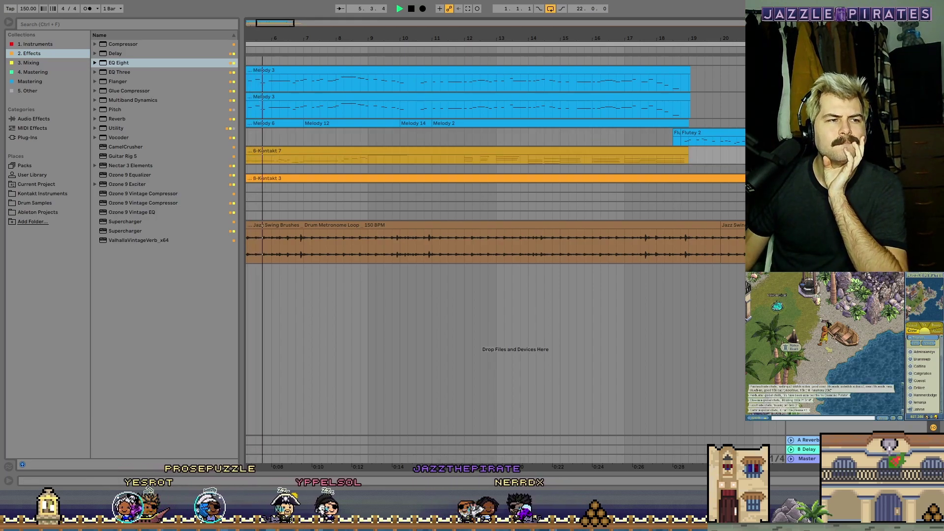
key(Down)
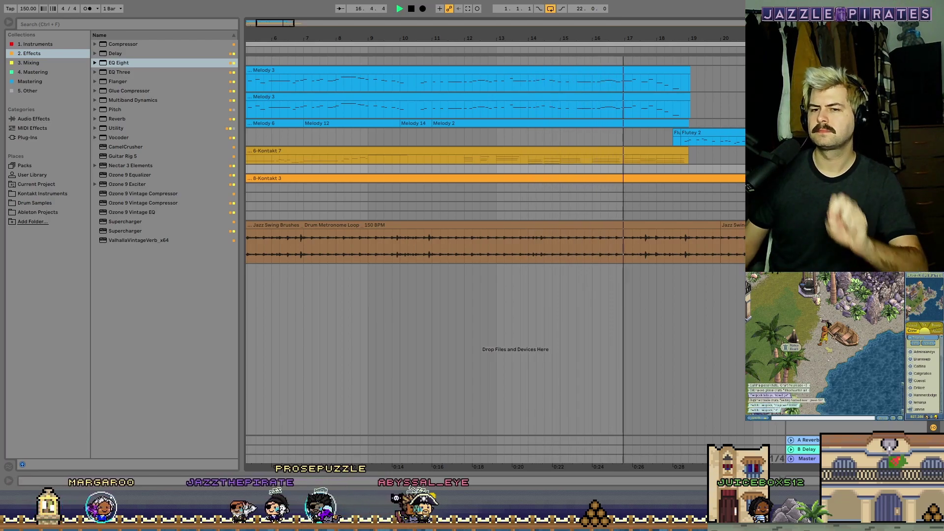
Unfold the 8-Kontakt 3 track, open its clip, fold the editor to used notes, and select the notes before bar 3
drag(298, 38, 298, 24)
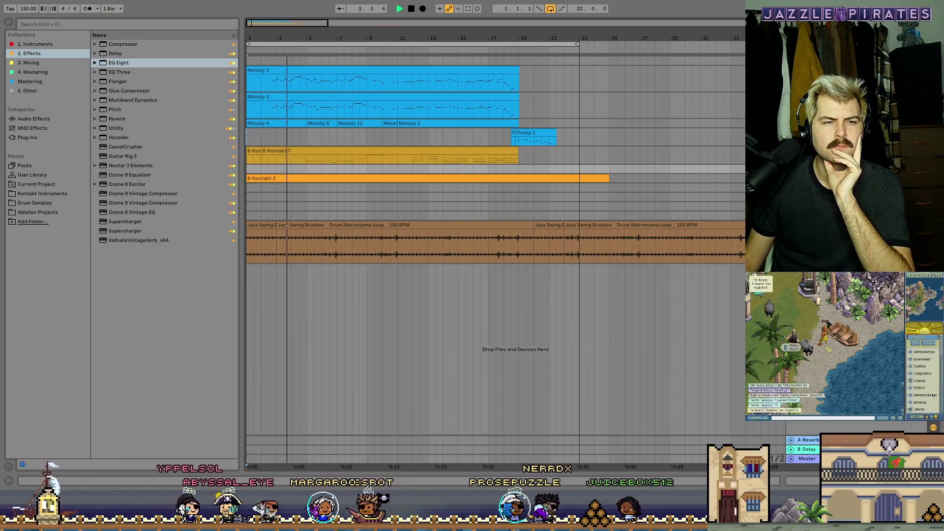
click(790, 177)
double_click(282, 178)
drag(245, 327, 276, 399)
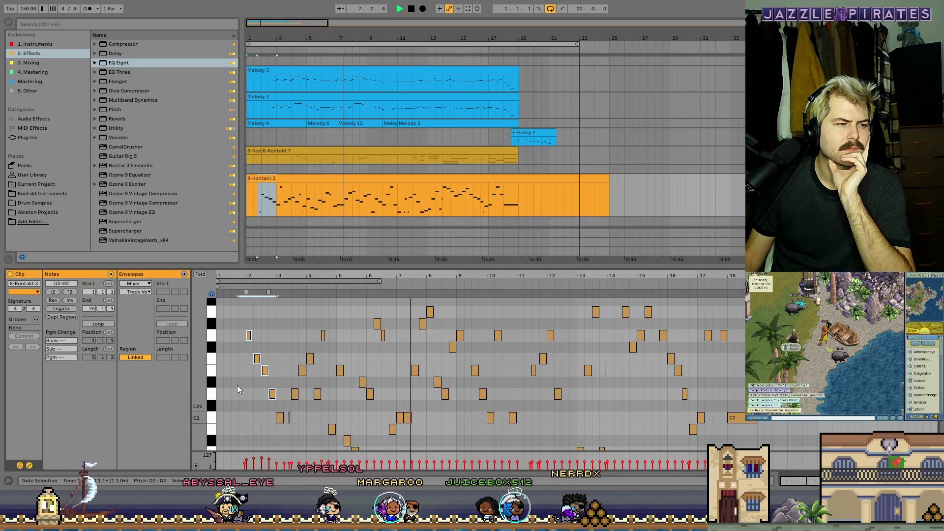
scroll(233, 307, down, 2)
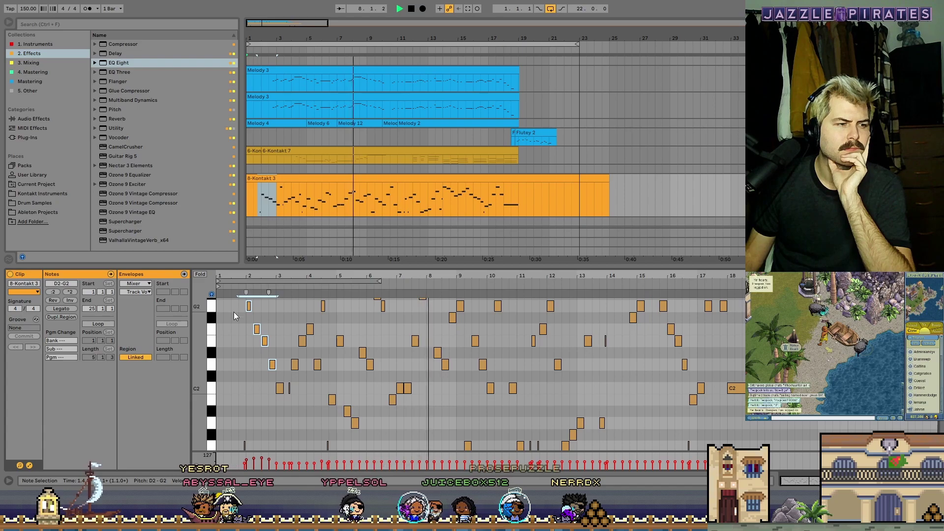
click(200, 274)
mouse_move(230, 322)
mouse_down()
mouse_move(278, 461)
mouse_move(273, 455)
mouse_move(269, 470)
mouse_up()
Restart the loop, extend the main 6-Kontakt 7 clip back to bar 1, and close its note view
click(411, 9)
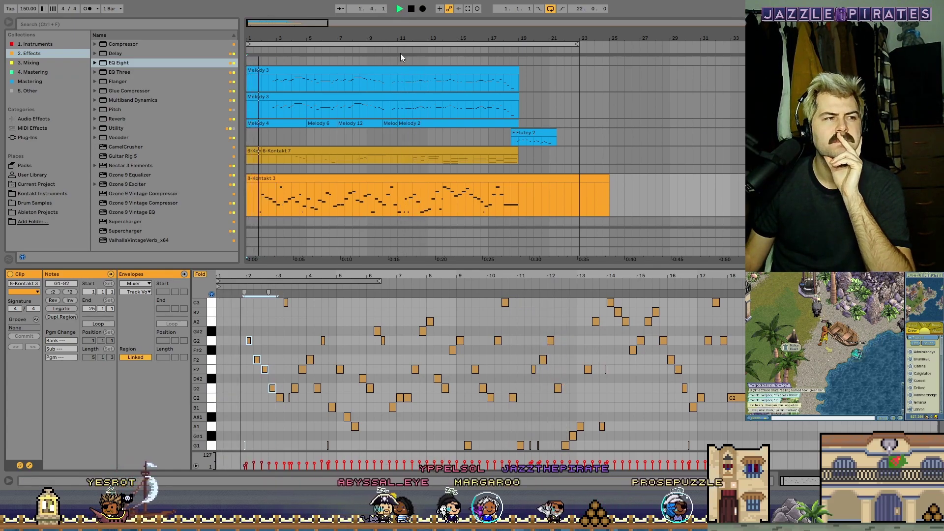
click(248, 150)
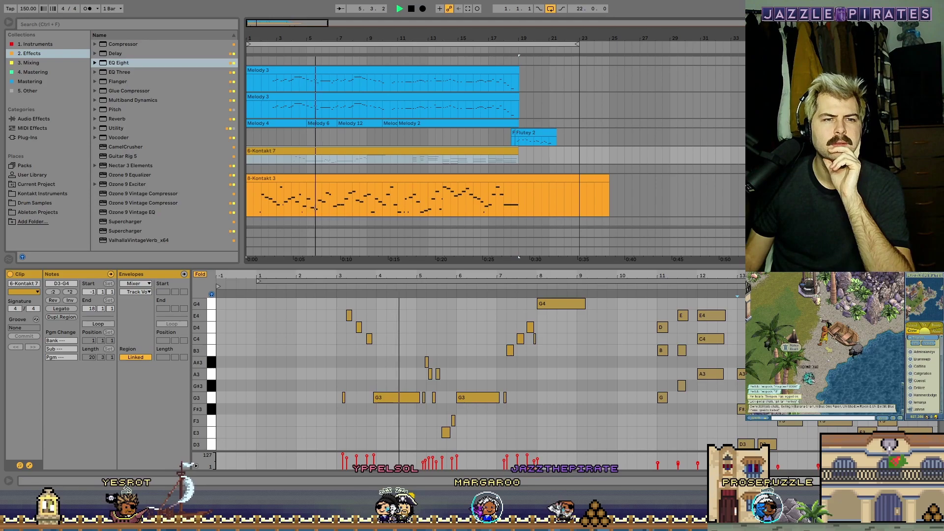
key(ctrl+alt+l)
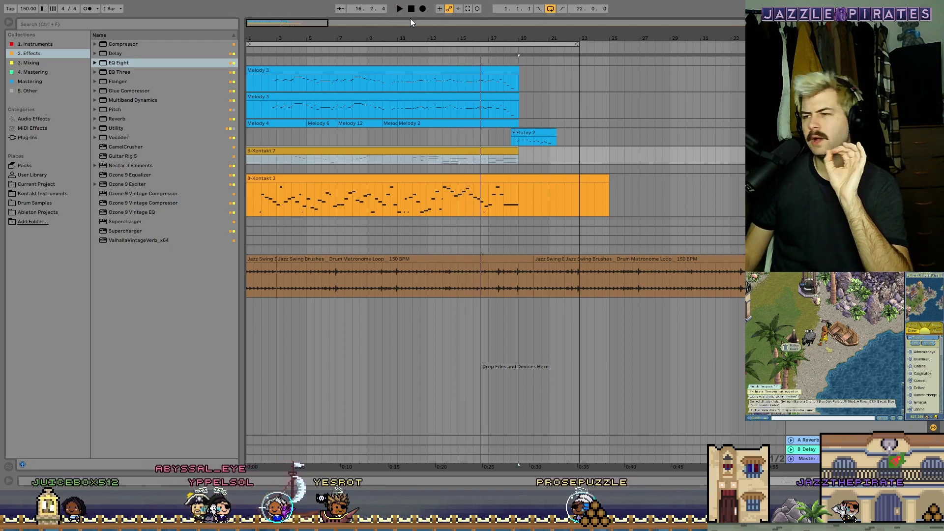
Switch to the web browser, play the Puzzle Pirates Theme video on YouTube as a reference, and pause it
click(521, 48)
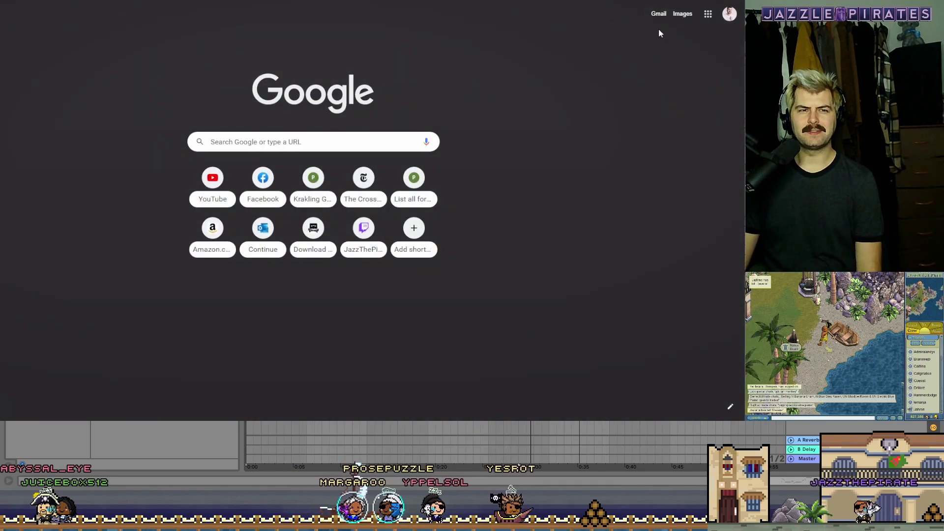
key(Return)
mouse_move(93, 350)
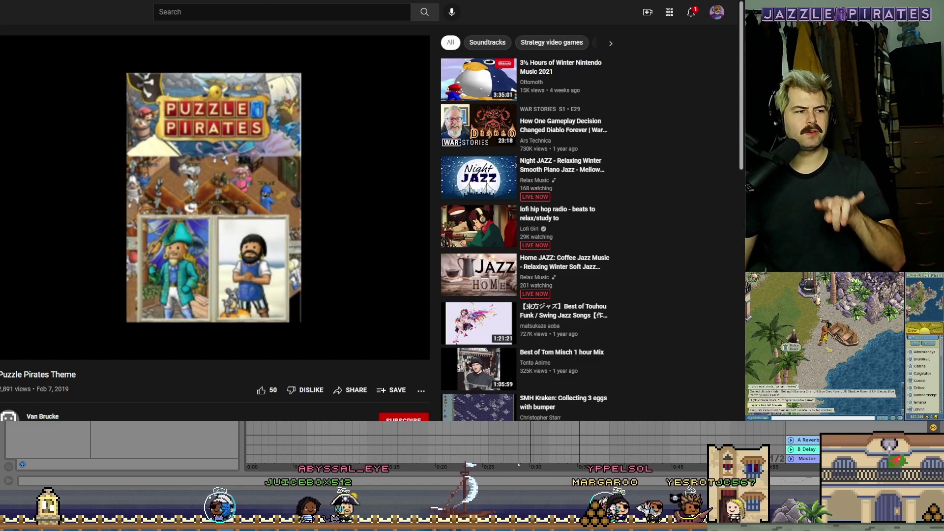
click(14, 348)
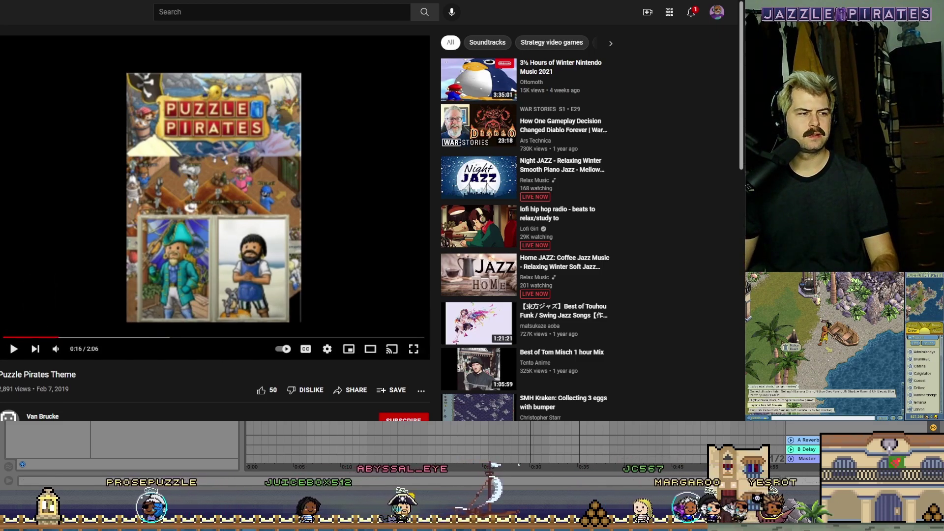
Return to Ableton Live, switch from the clip view to the device view, and start playback
key(shift+Tab)
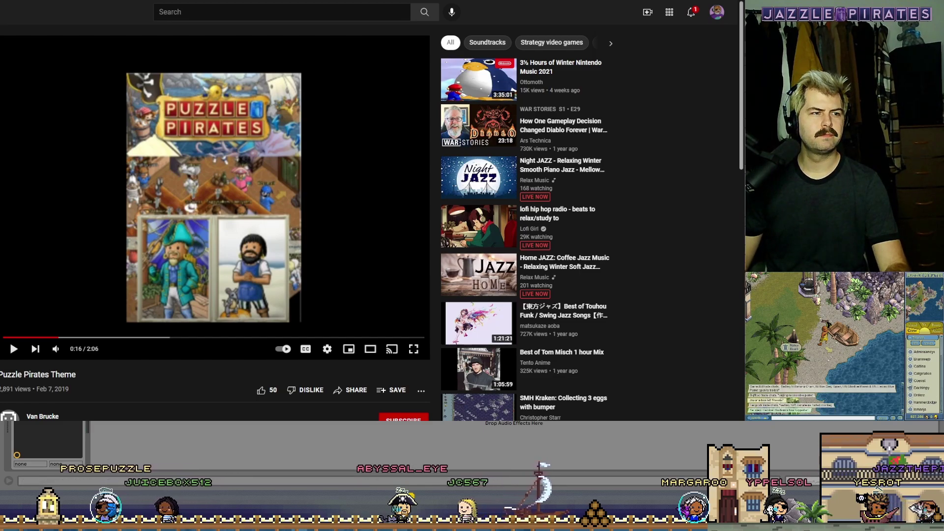
key(space)
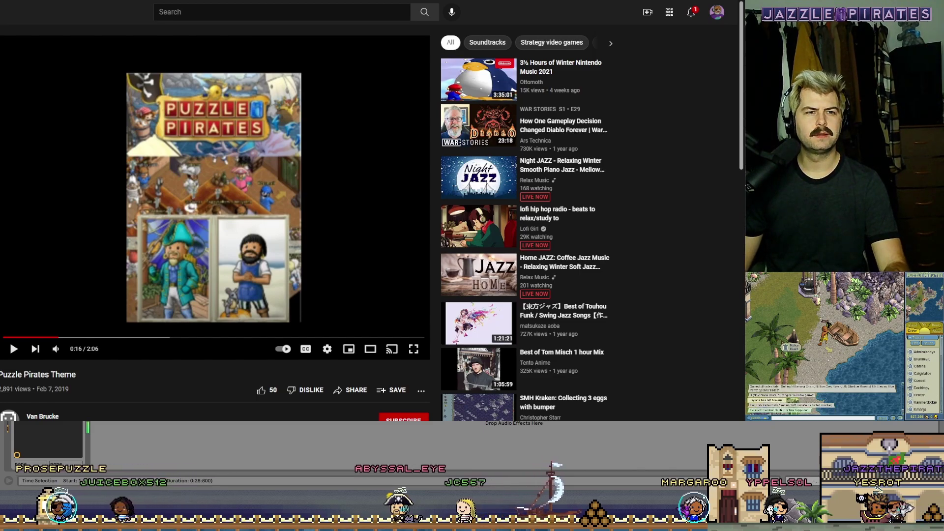